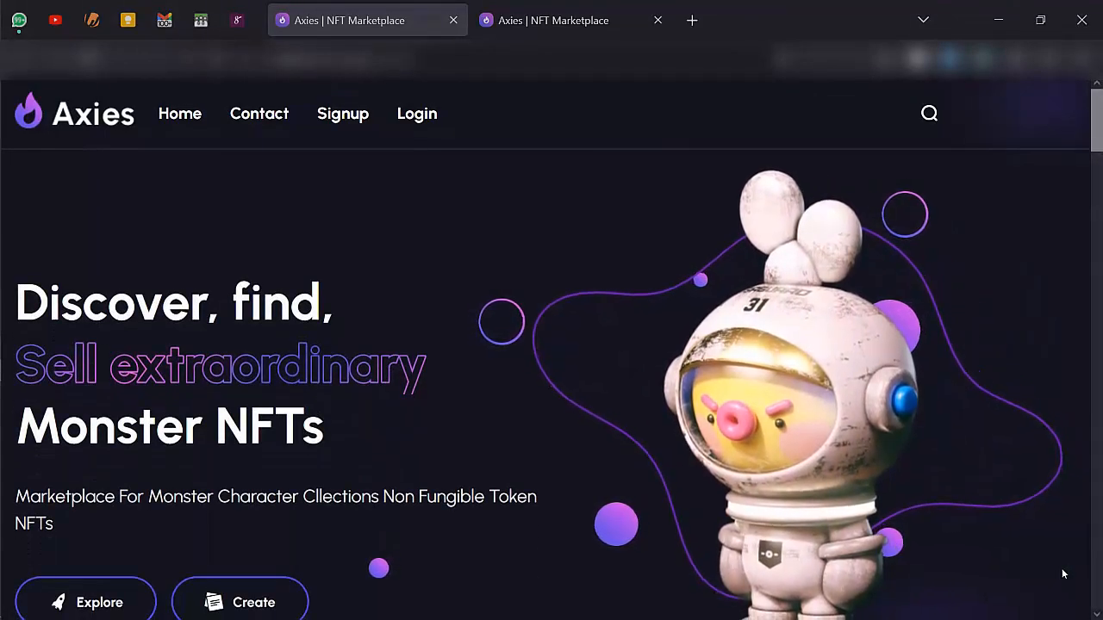
Look over the public home page's hero banner and the NFT cards under Live Auctions.
scroll(1061, 568, down, 5)
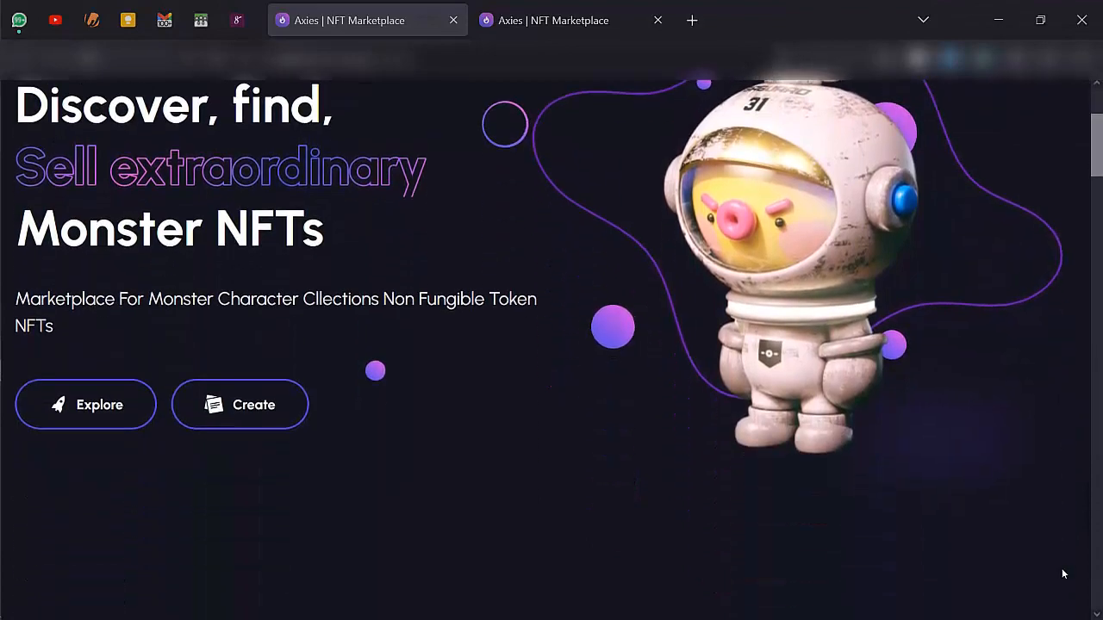
scroll(1063, 573, down, 3)
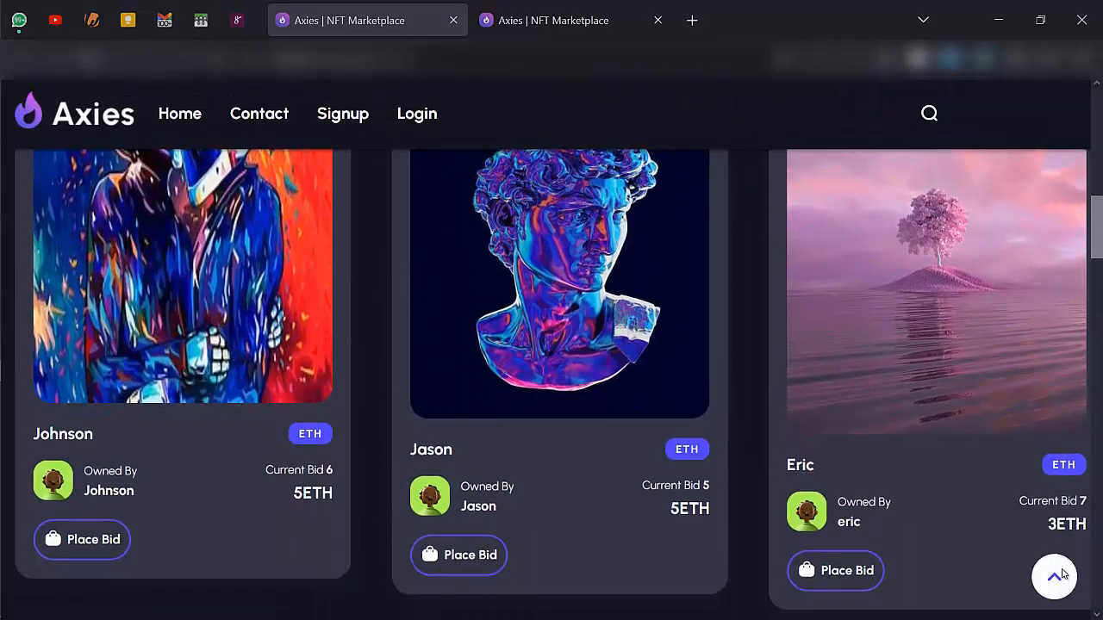
click(1062, 574)
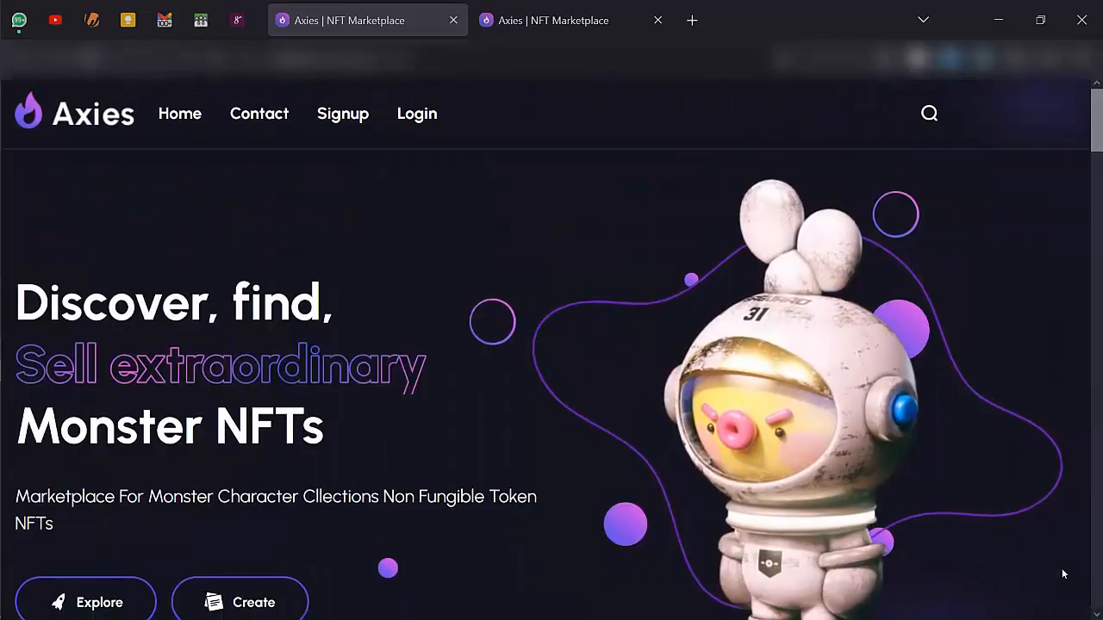
scroll(1063, 574, down, 2)
scroll(1062, 574, down, 3)
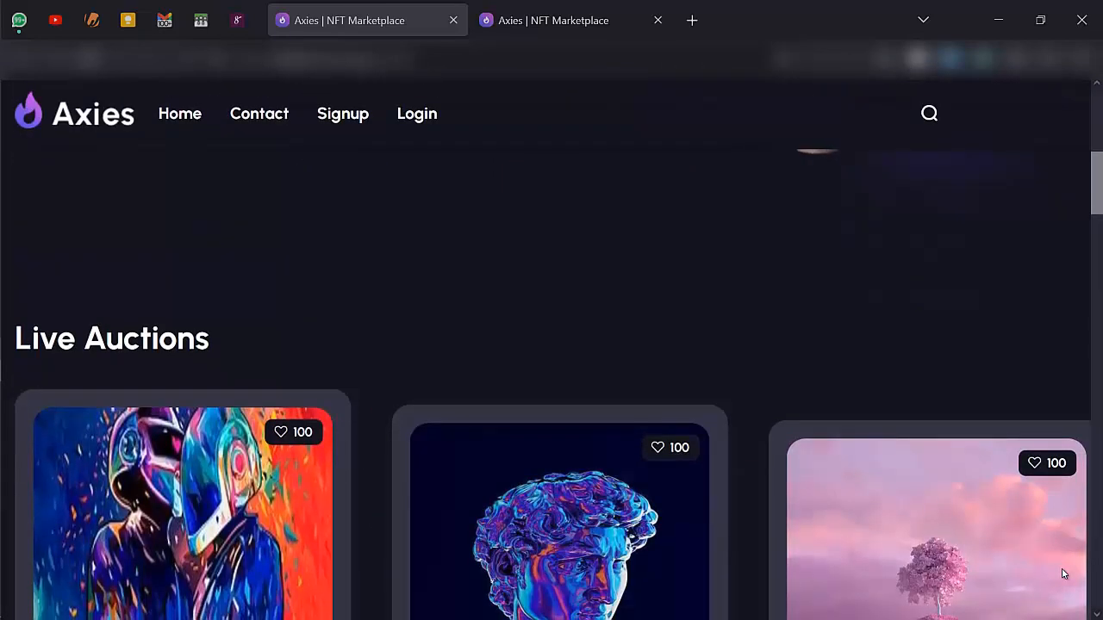
scroll(1064, 574, down, 3)
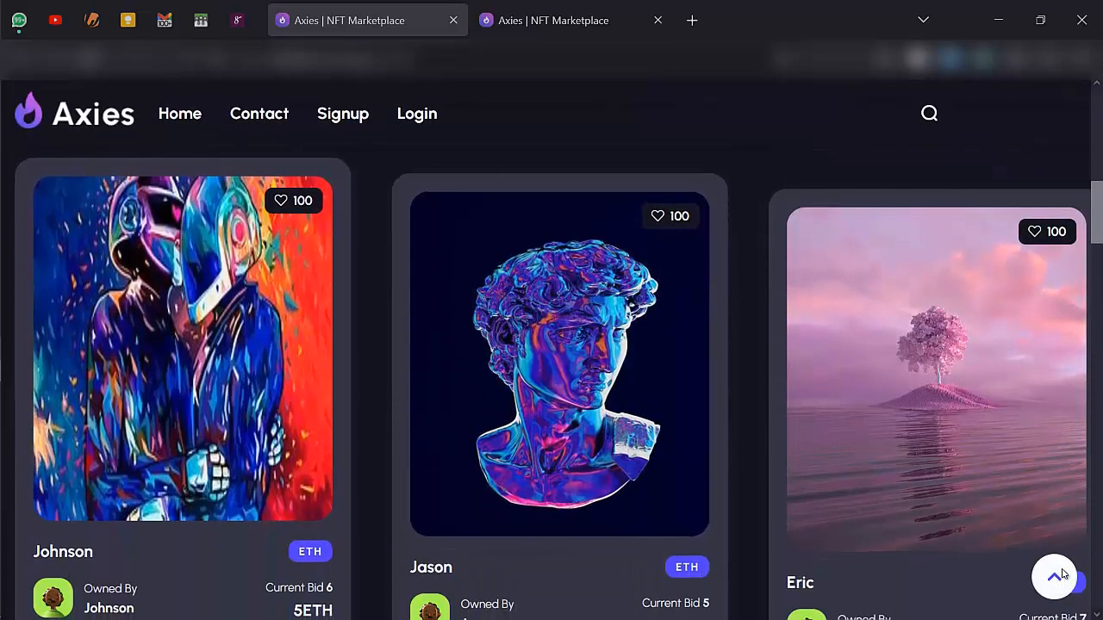
scroll(1063, 574, down, 3)
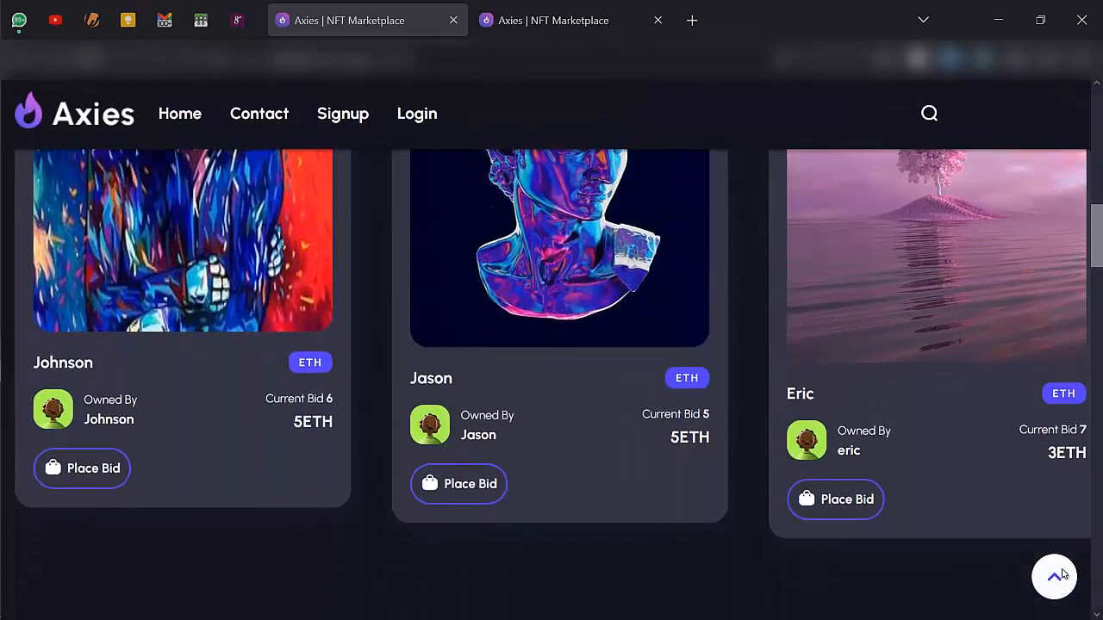
scroll(1063, 526, up, 2)
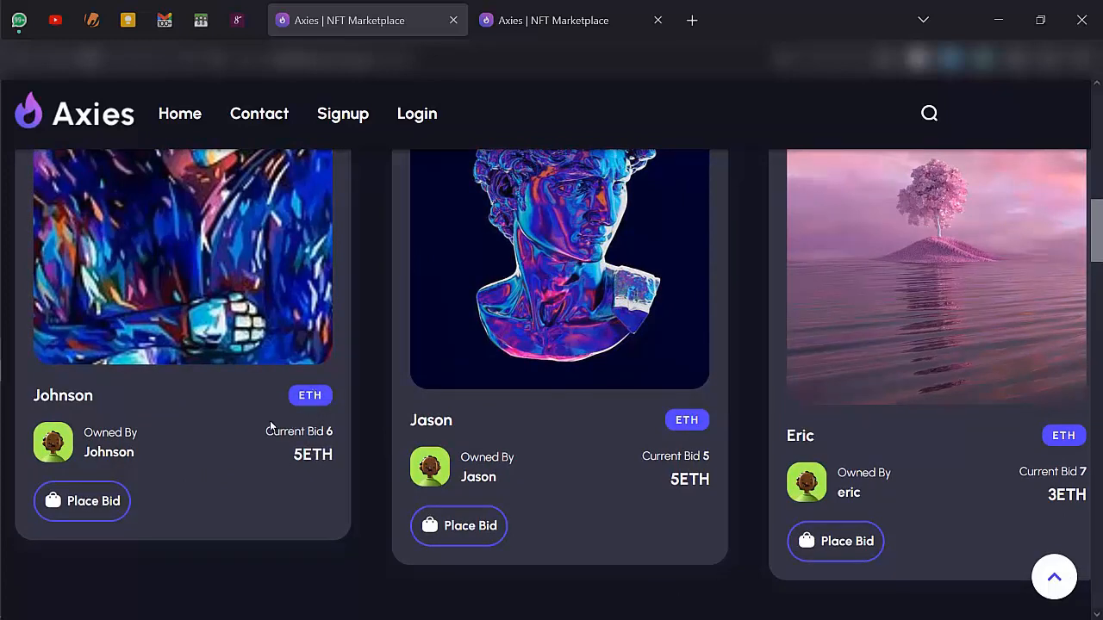
scroll(306, 474, down, 1)
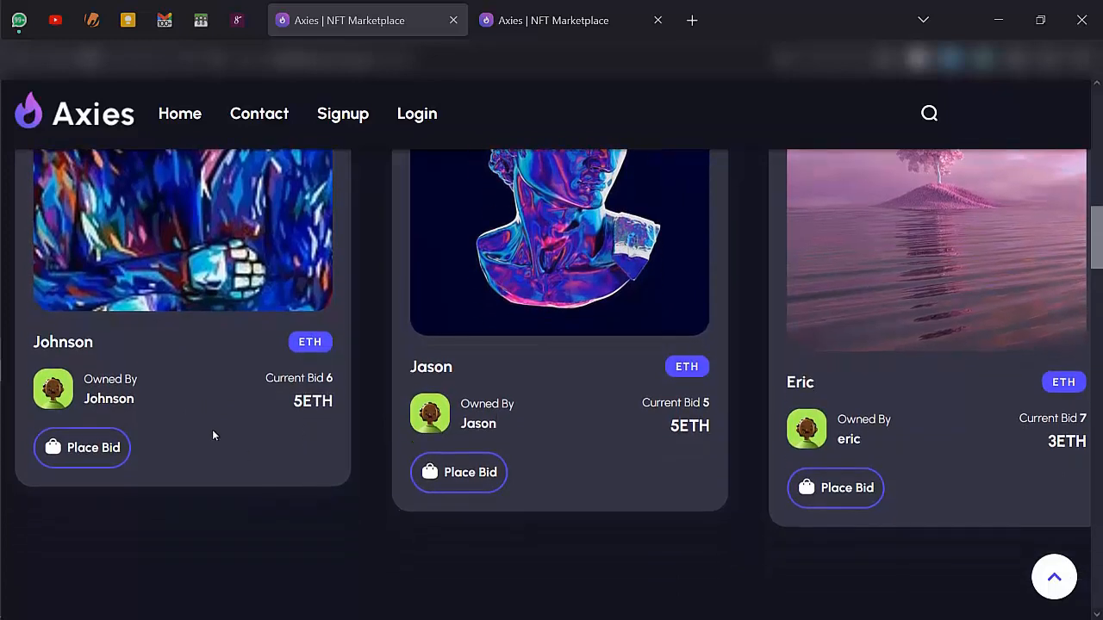
scroll(133, 373, up, 2)
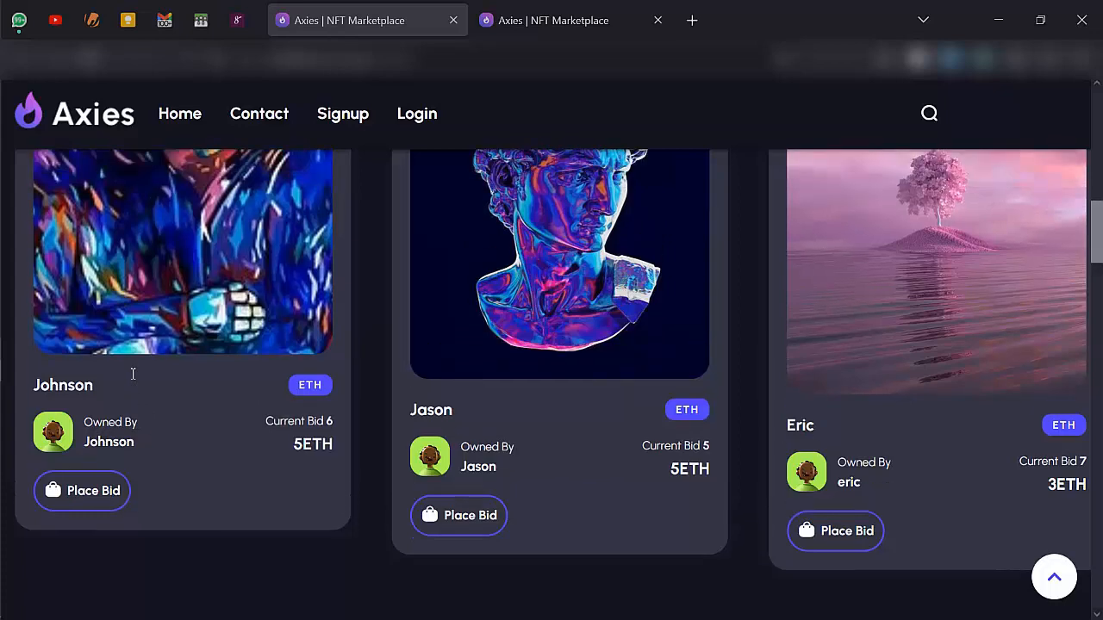
Examine the Top Seller and Today's Picks sections of the home page, continuing down to the footer.
scroll(134, 353, down, 2)
scroll(133, 353, down, 6)
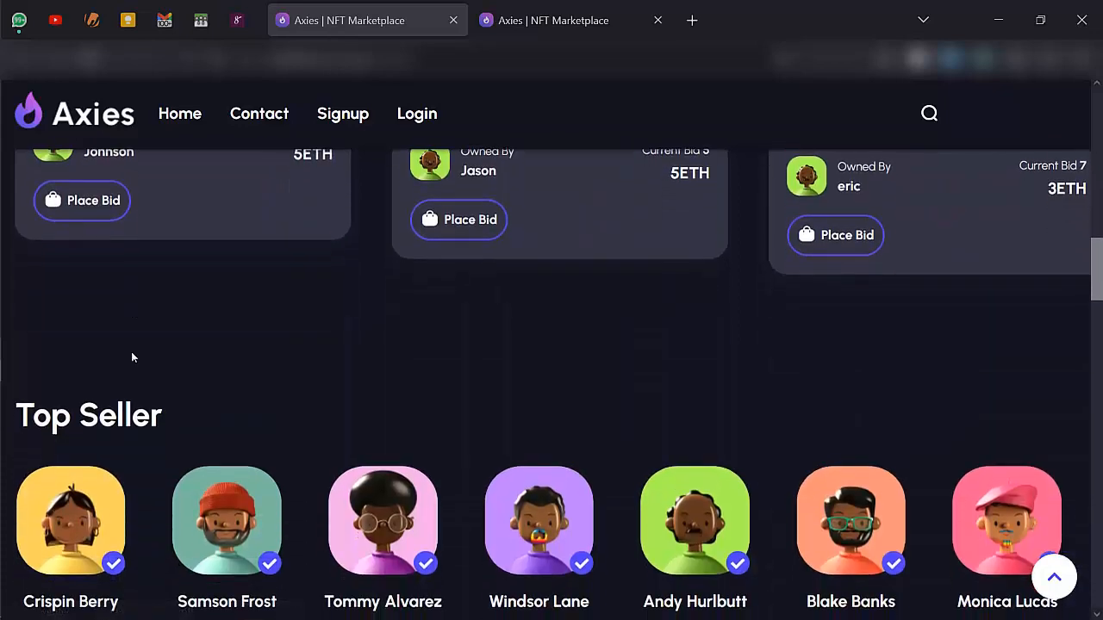
scroll(115, 323, up, 1)
scroll(114, 322, down, 5)
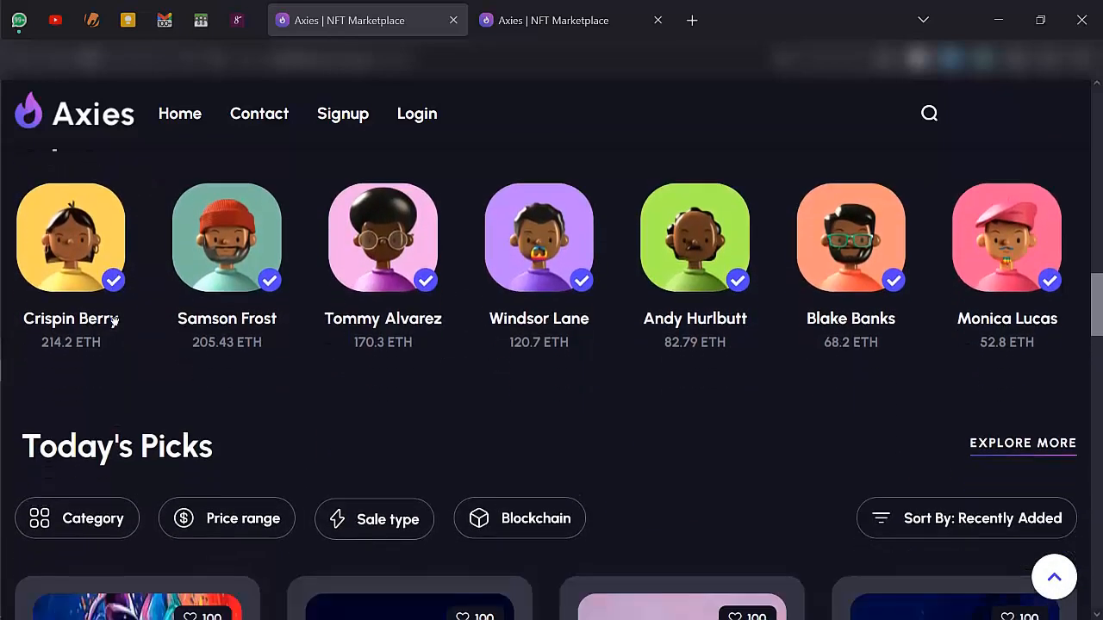
scroll(117, 327, down, 15)
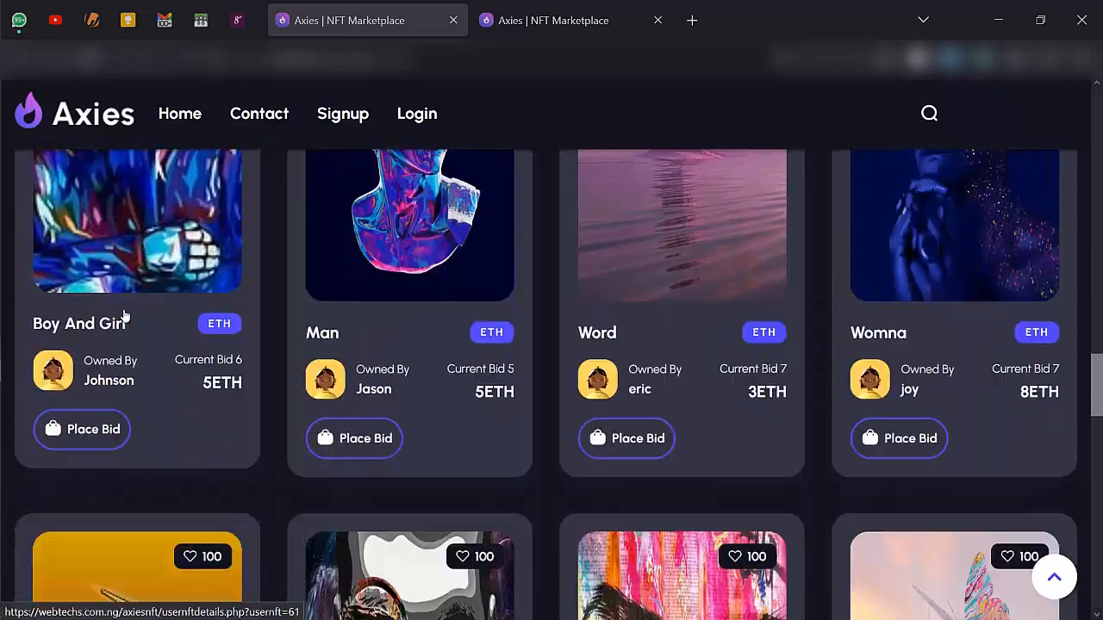
scroll(125, 316, down, 5)
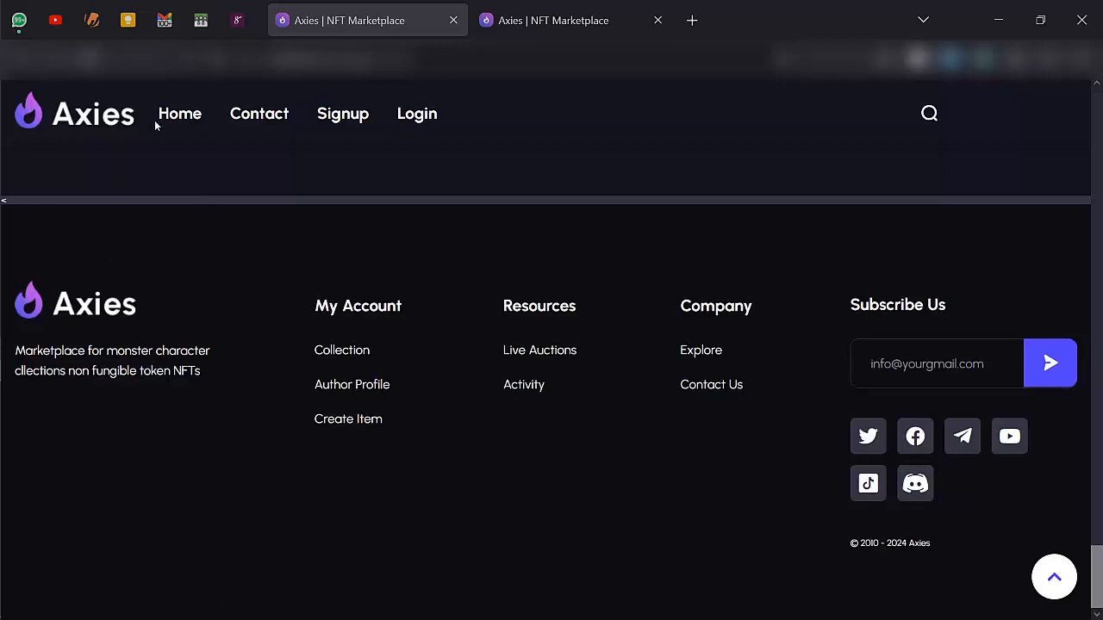
Open the Contact page and review its message form and the footer.
click(259, 120)
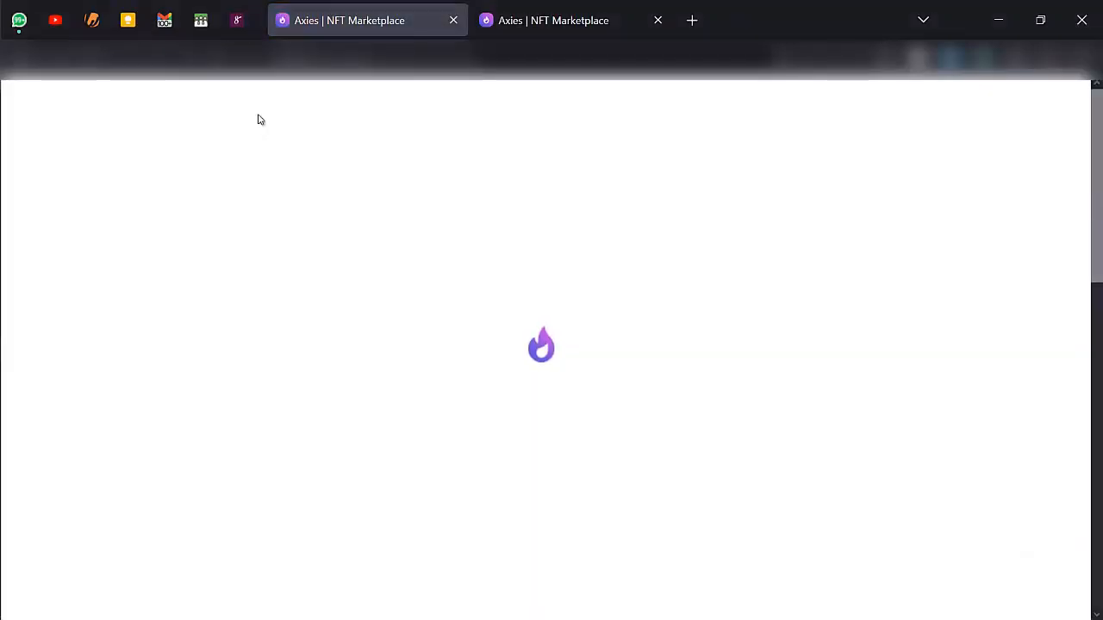
scroll(259, 120, down, 1)
scroll(258, 119, down, 4)
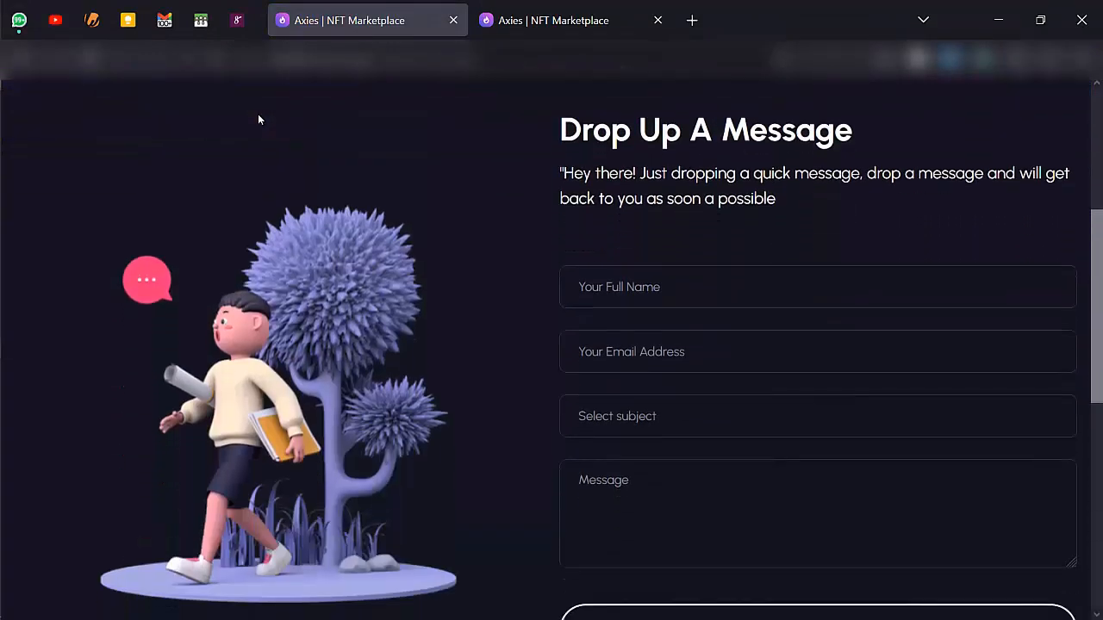
scroll(665, 291, down, 5)
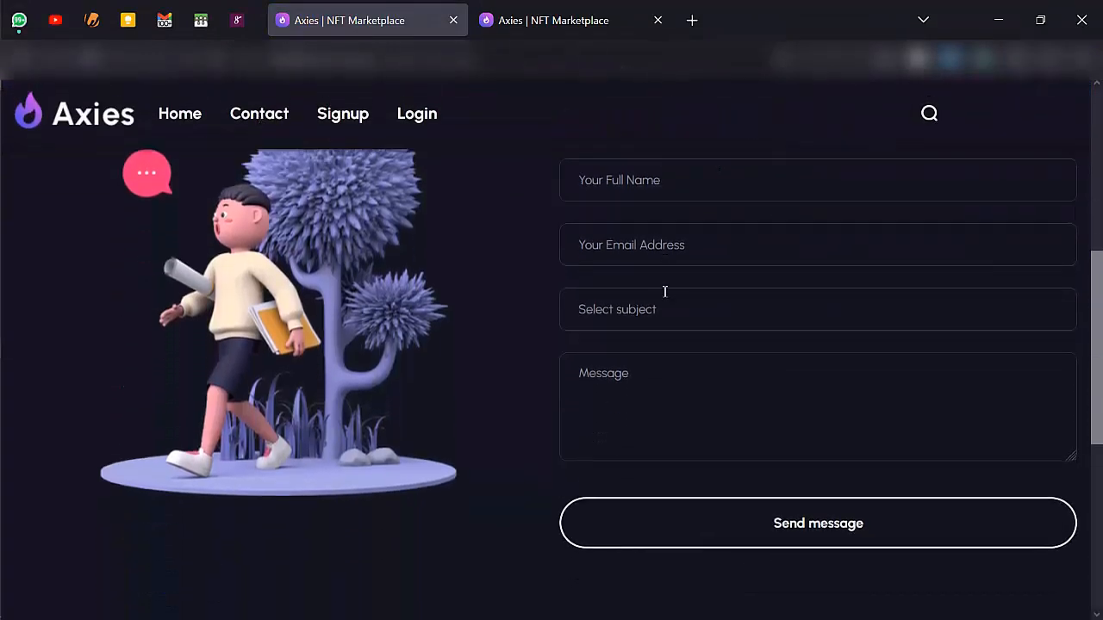
scroll(665, 292, up, 7)
scroll(664, 292, up, 3)
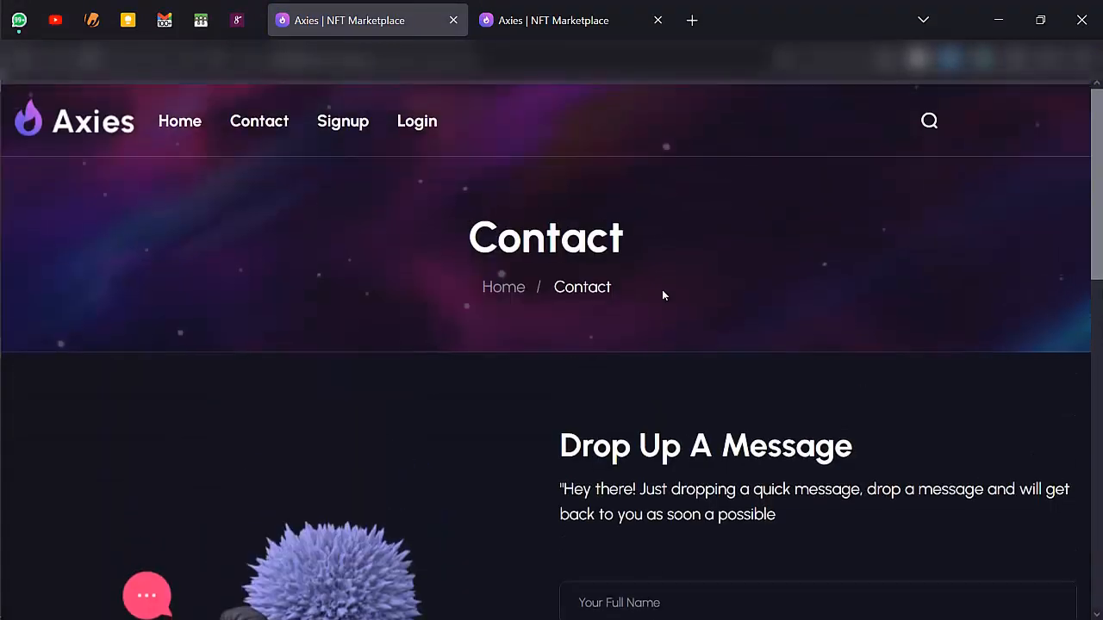
scroll(662, 289, down, 9)
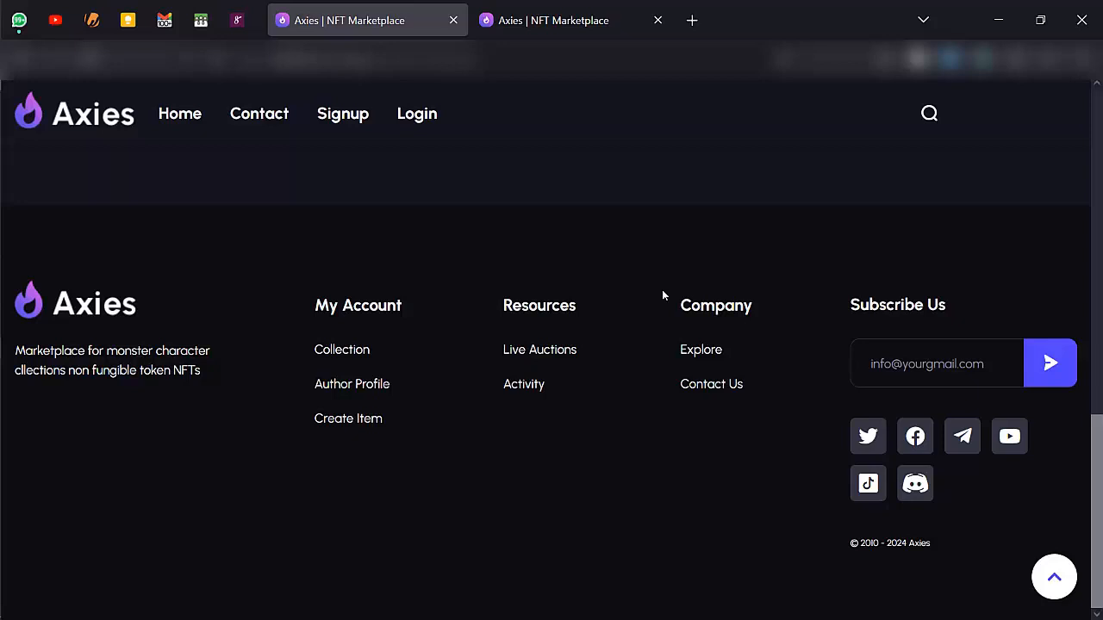
Switch to the other open marketplace page and log in with the account's e-mail and password.
click(621, 7)
scroll(457, 226, down, 5)
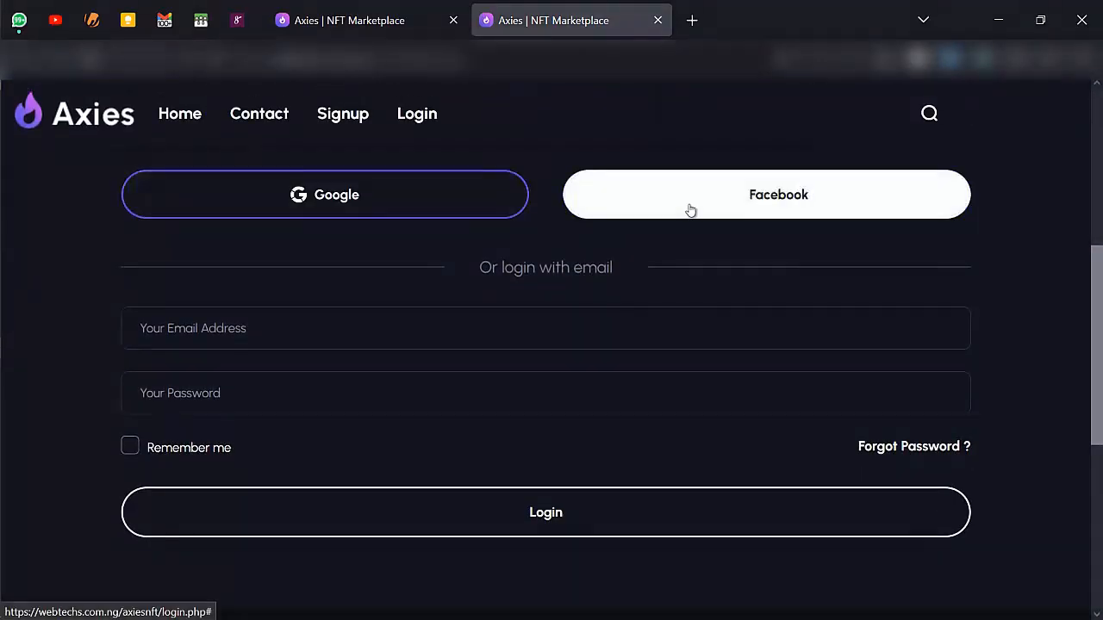
click(458, 327)
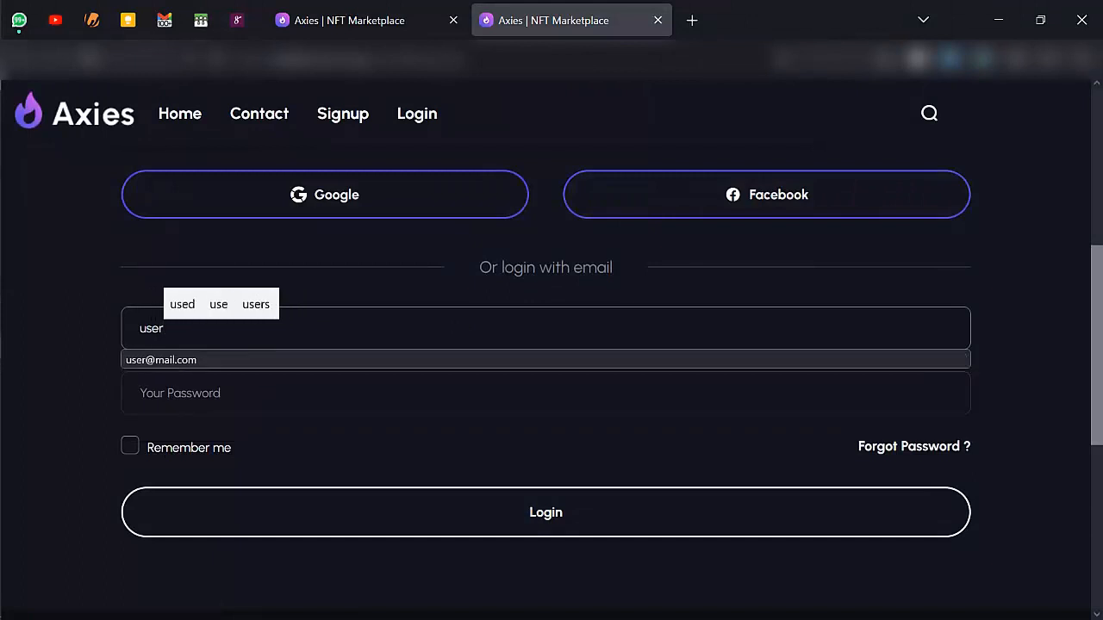
key(Return)
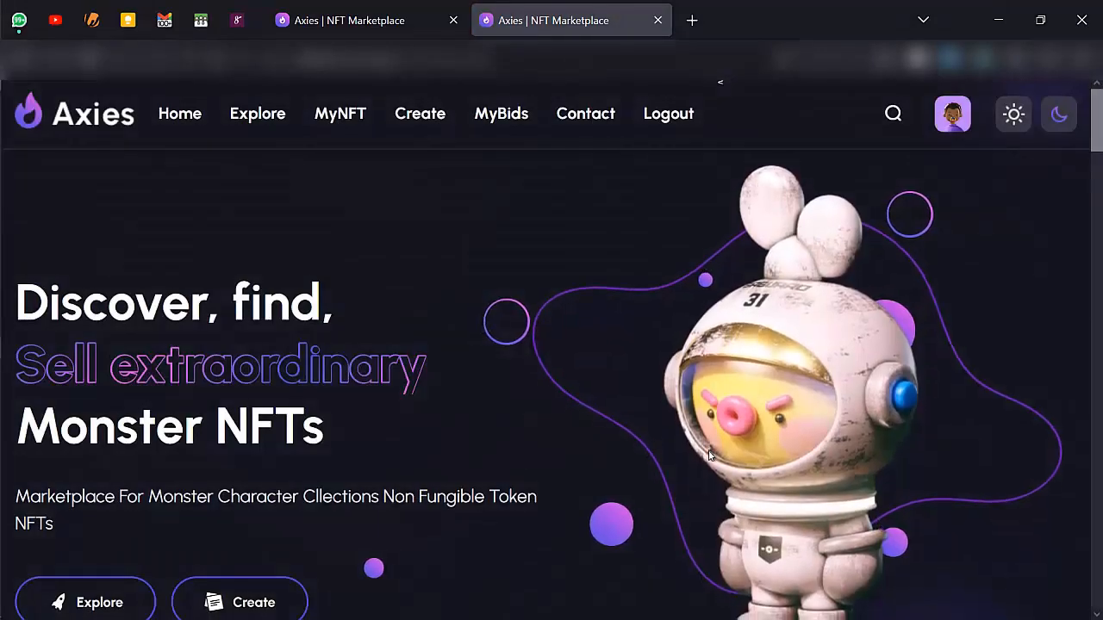
Look over the logged-in home page, including its Live Auctions section and expanded site navigation.
scroll(708, 455, down, 4)
scroll(708, 455, down, 2)
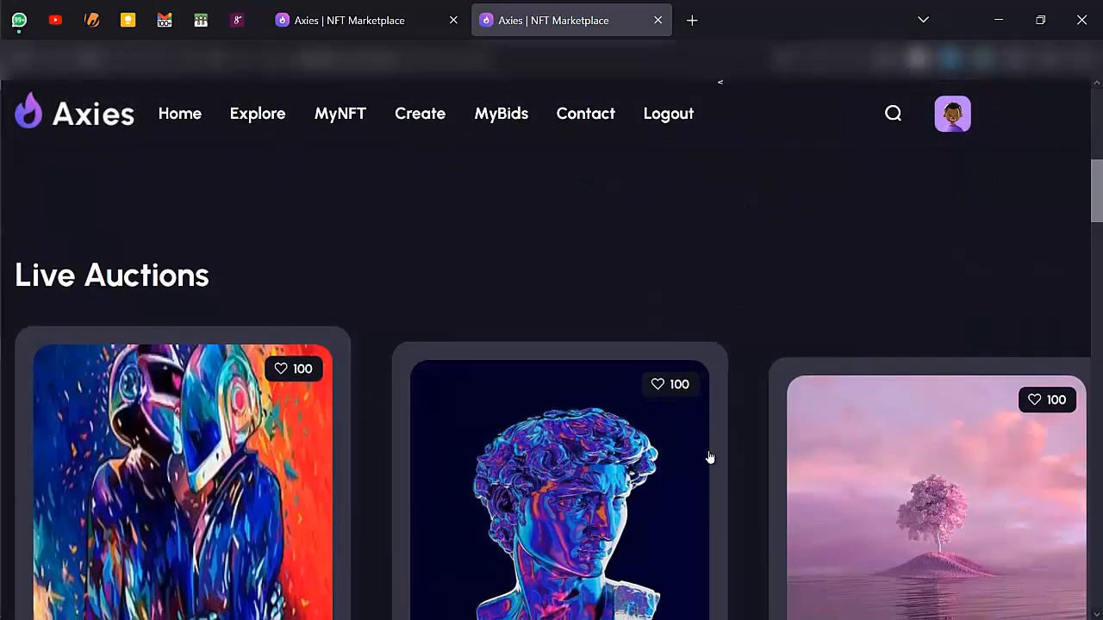
scroll(709, 455, up, 5)
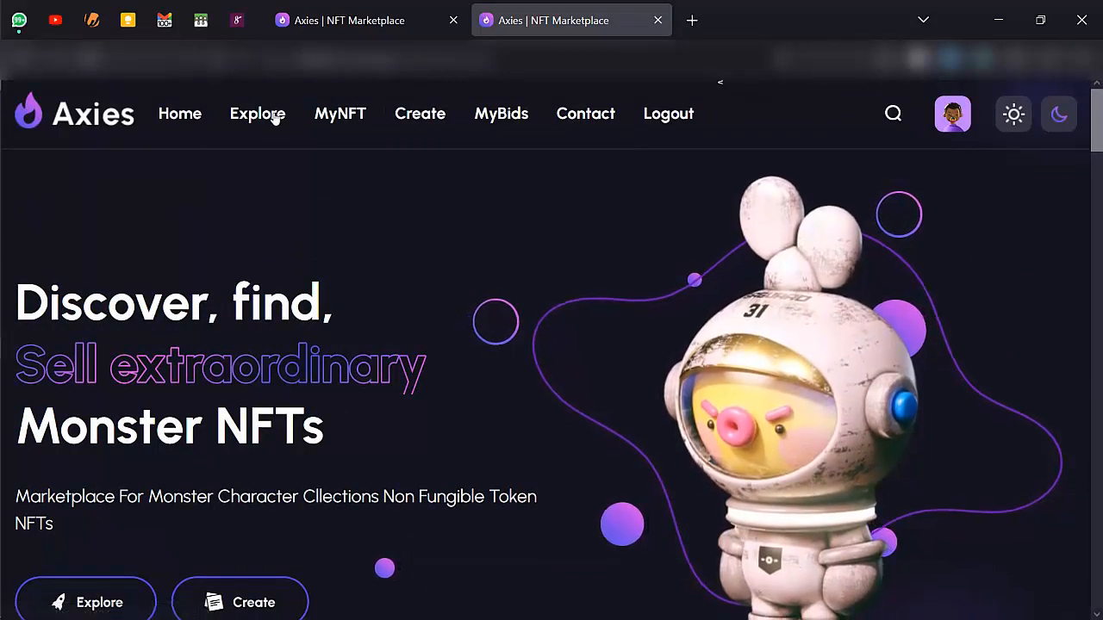
click(334, 115)
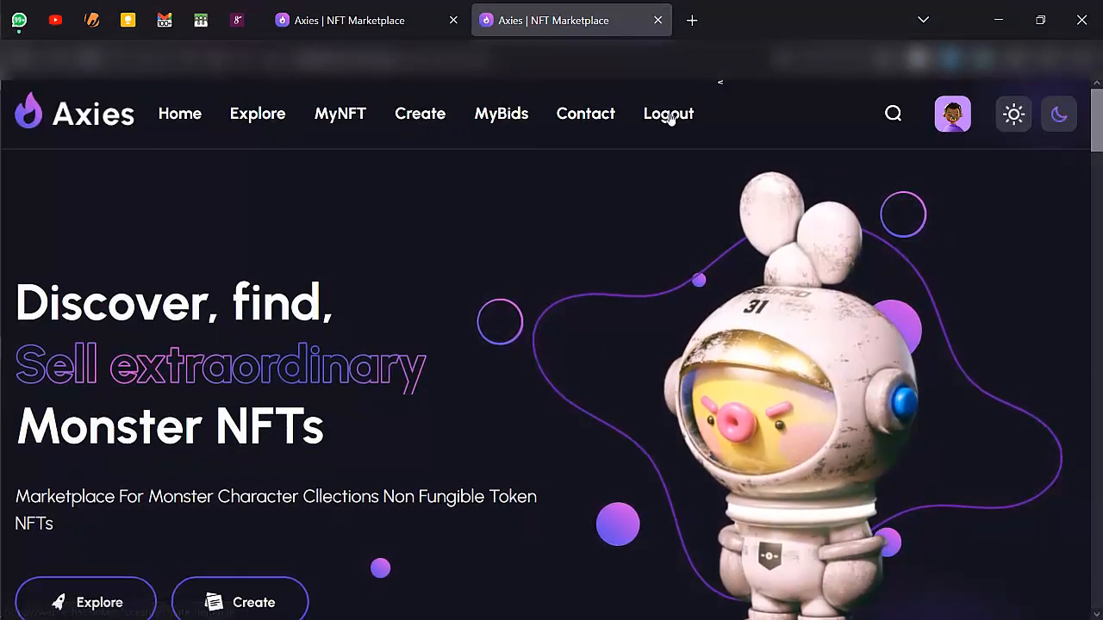
Switch the site to the light theme and review the home page sections in it.
click(1015, 115)
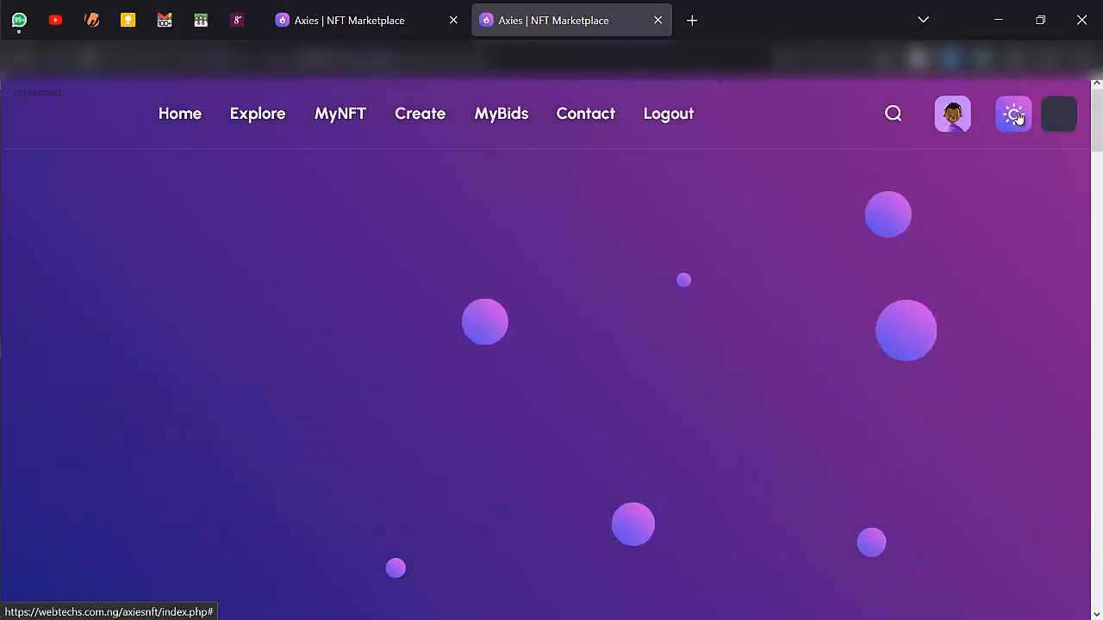
scroll(611, 342, down, 15)
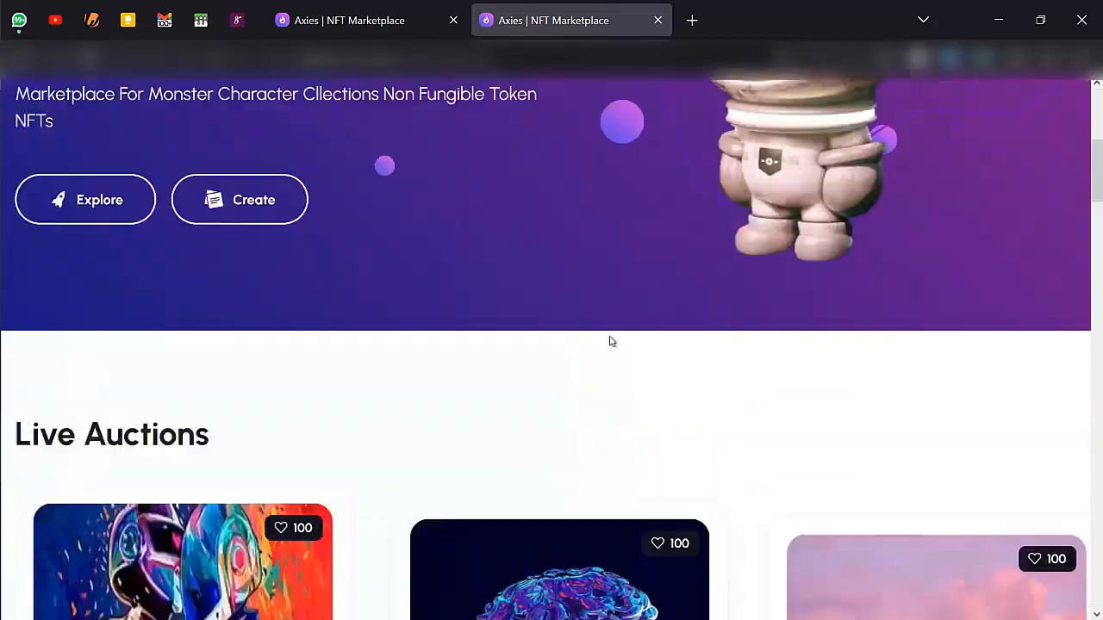
scroll(610, 341, down, 8)
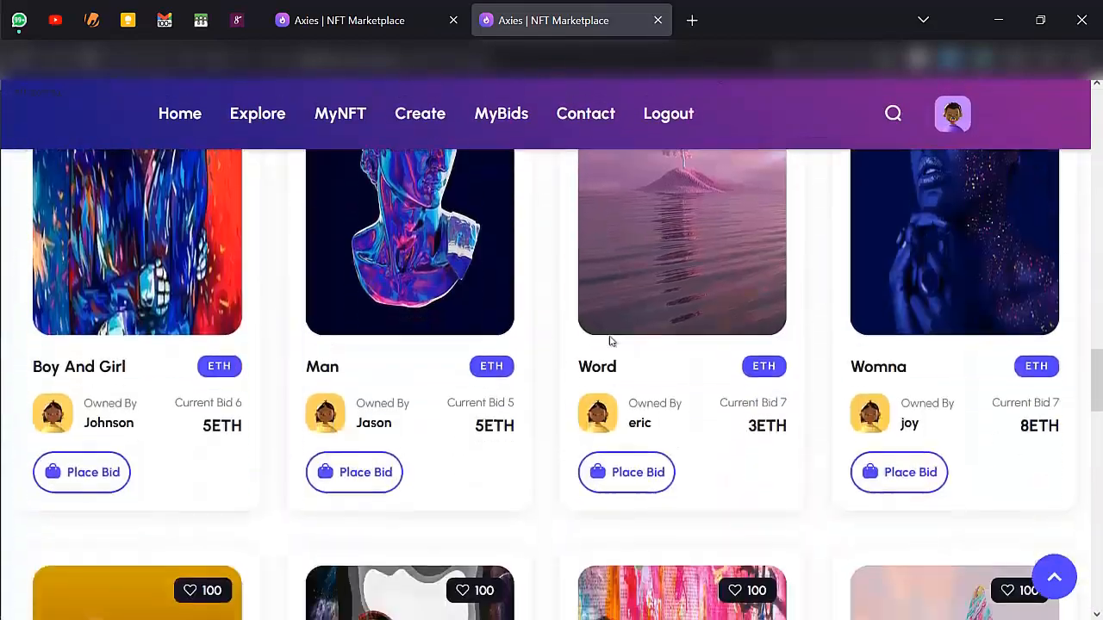
scroll(610, 342, up, 7)
scroll(609, 341, up, 16)
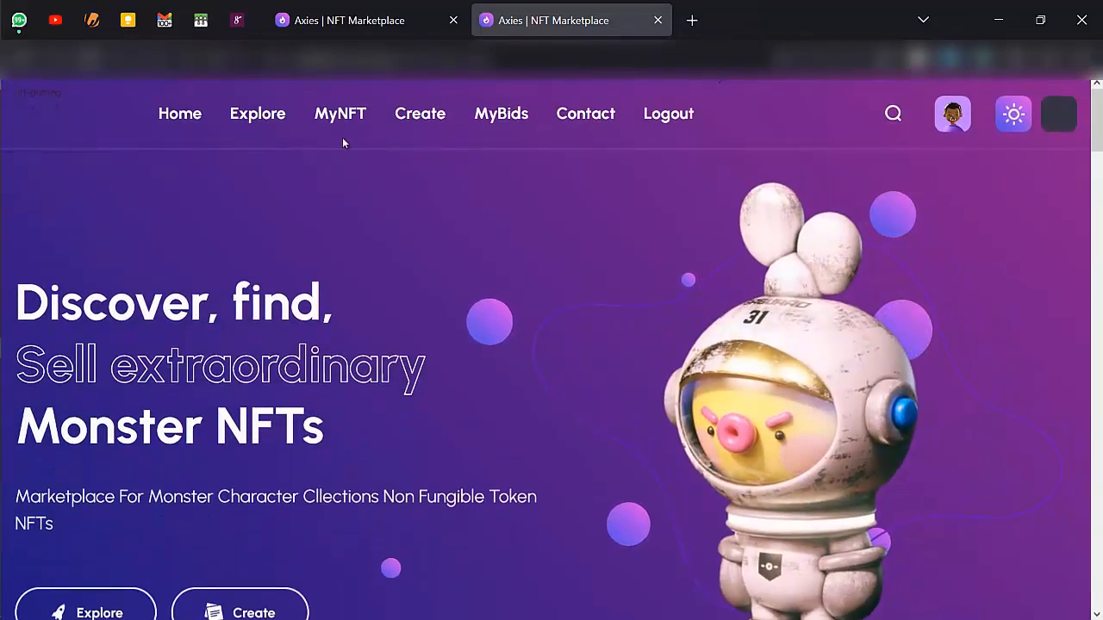
Open the Explore page and examine its NFT cards with their owners, current bids and bidding options.
click(273, 119)
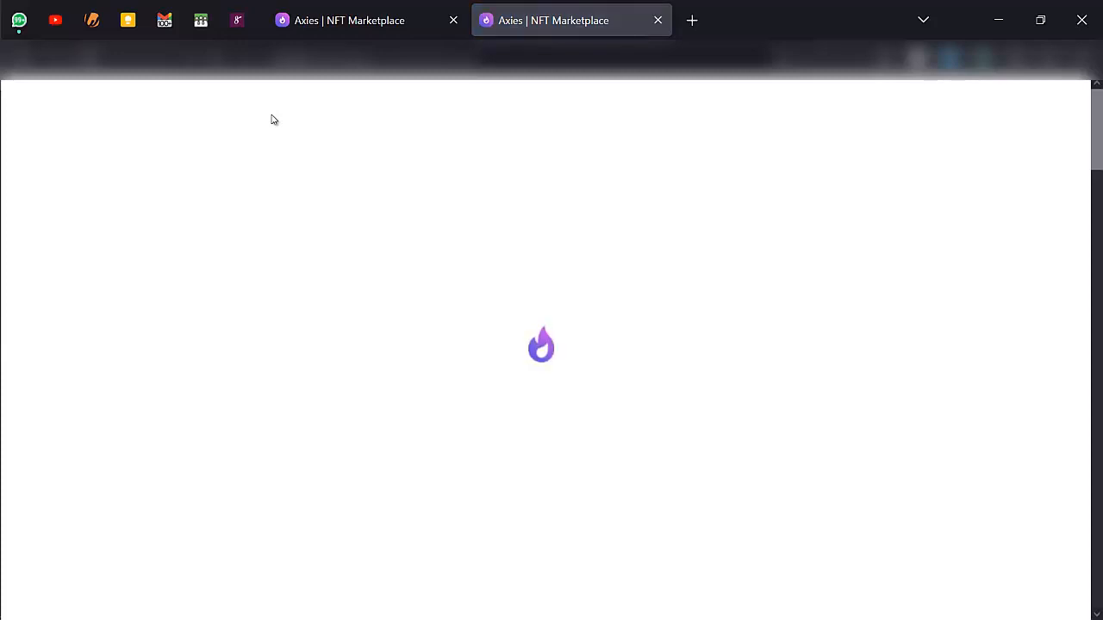
scroll(272, 120, down, 3)
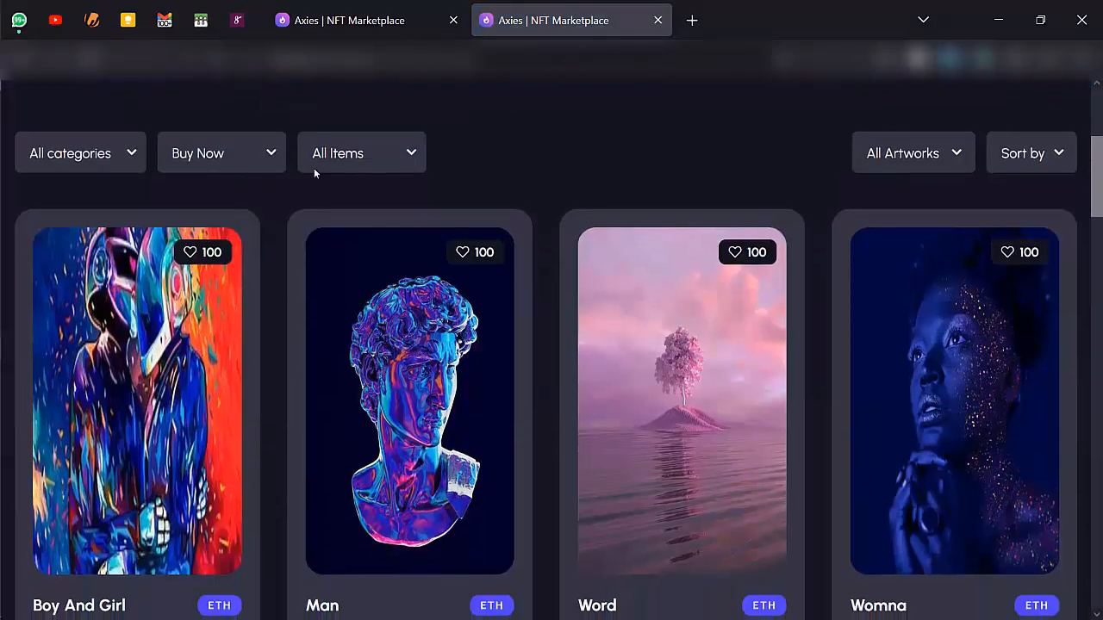
scroll(325, 204, down, 3)
scroll(326, 204, down, 3)
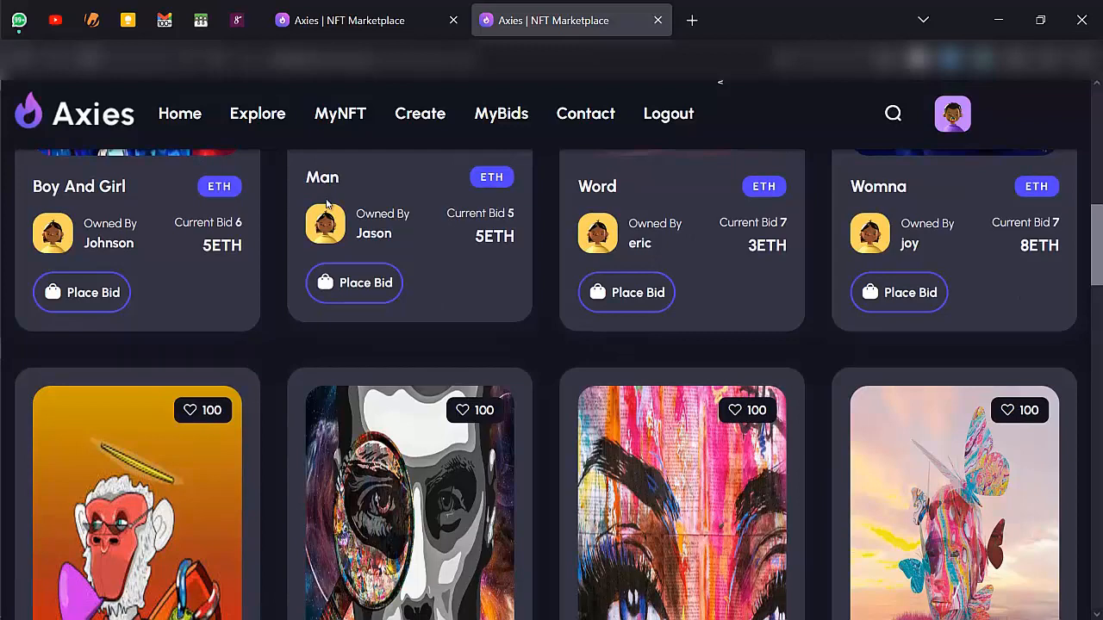
scroll(327, 204, up, 5)
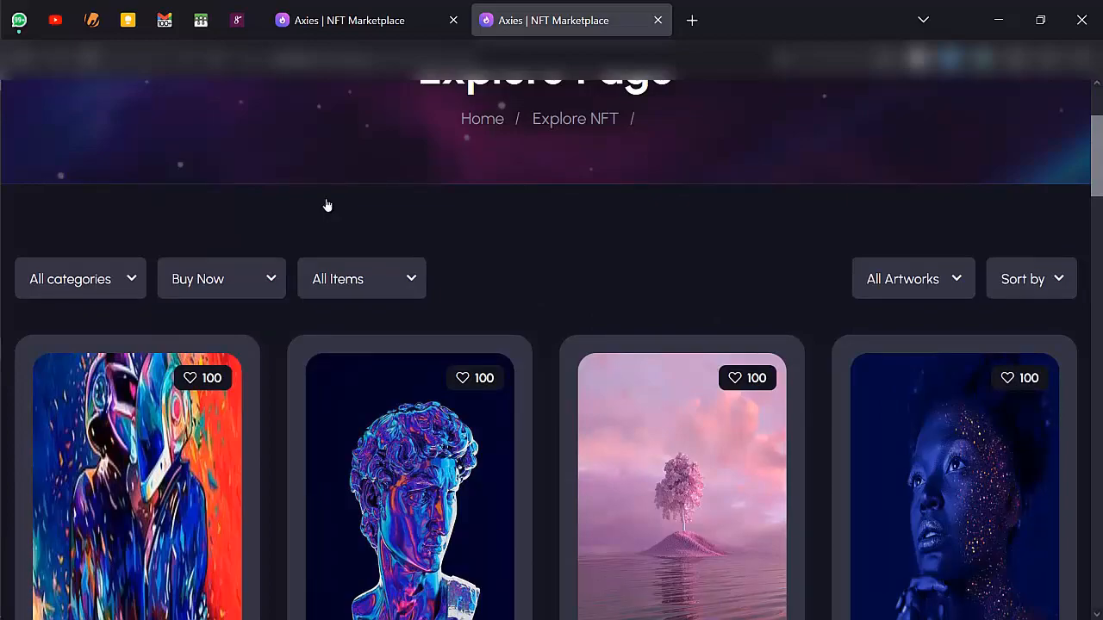
scroll(328, 205, down, 9)
scroll(327, 205, up, 11)
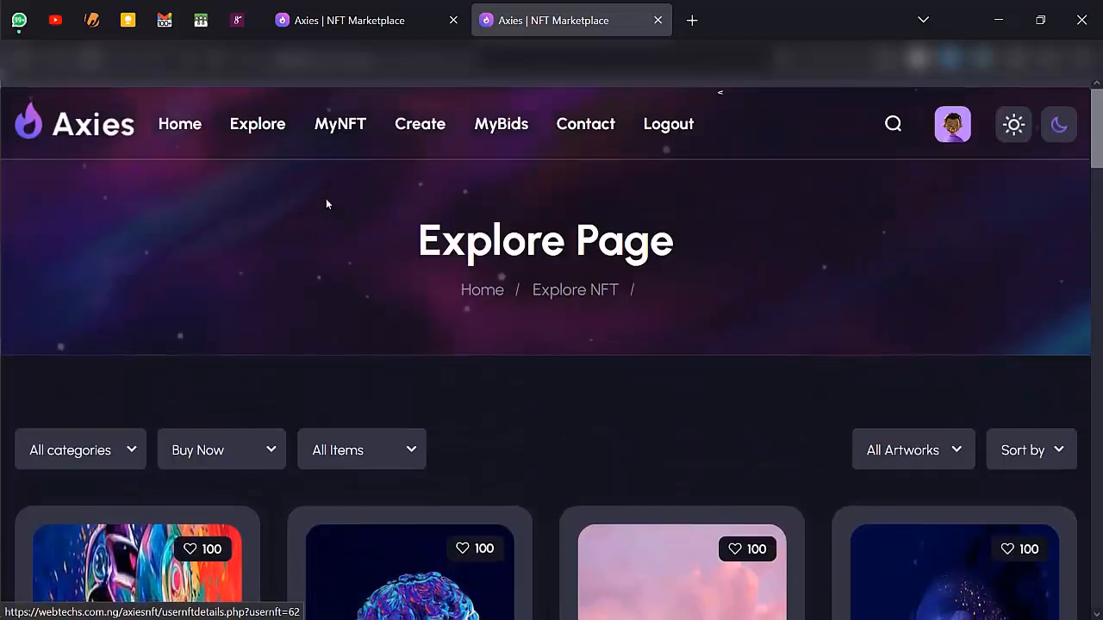
View the options of the All categories filter on the Explore page and return to the NFT cards.
scroll(325, 204, down, 1)
click(143, 426)
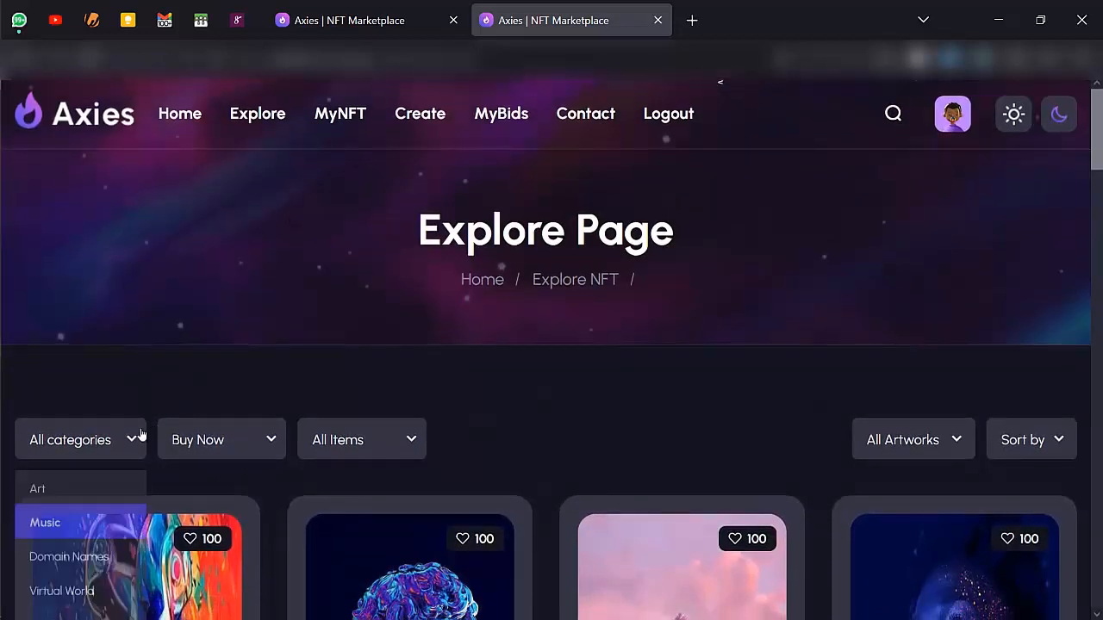
scroll(129, 492, down, 1)
scroll(126, 515, down, 2)
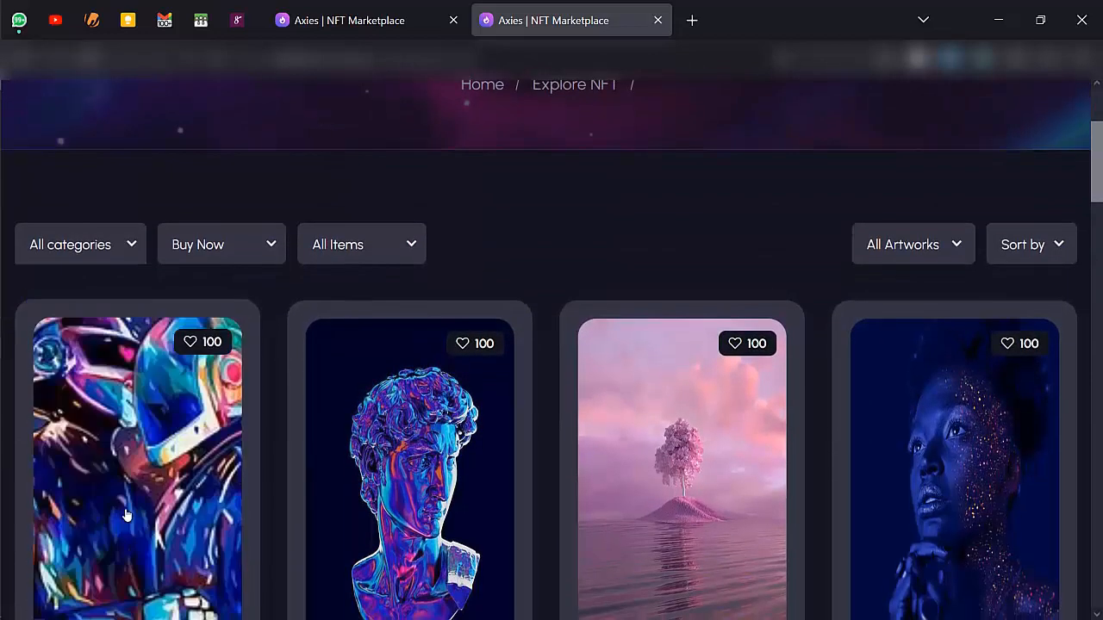
Set the Explore page filters to On Auction and Single Items.
click(376, 245)
click(264, 248)
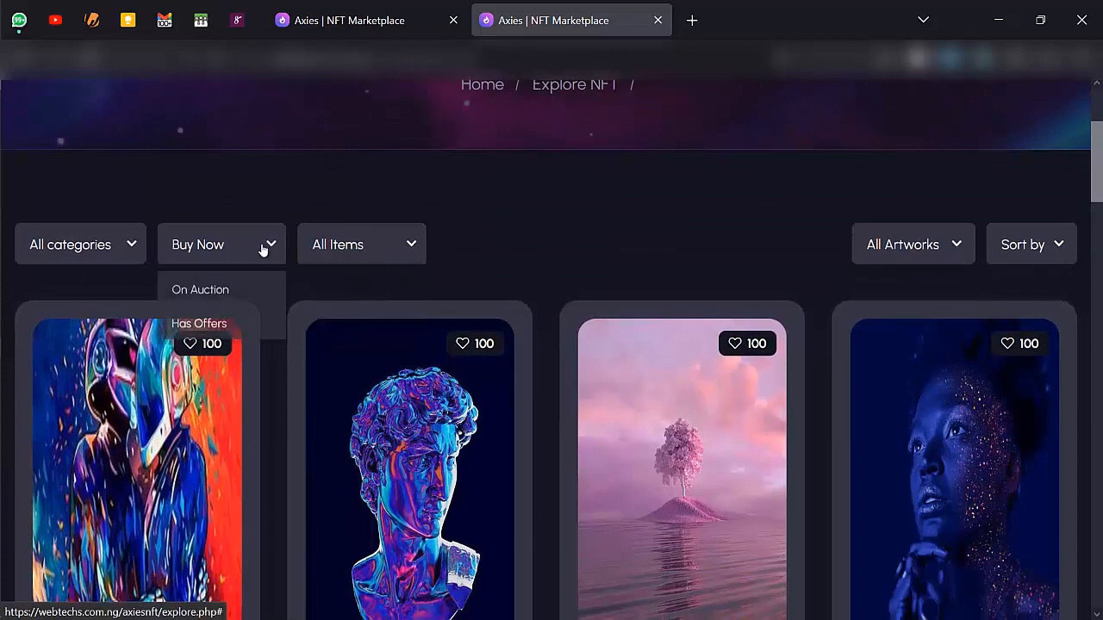
click(201, 283)
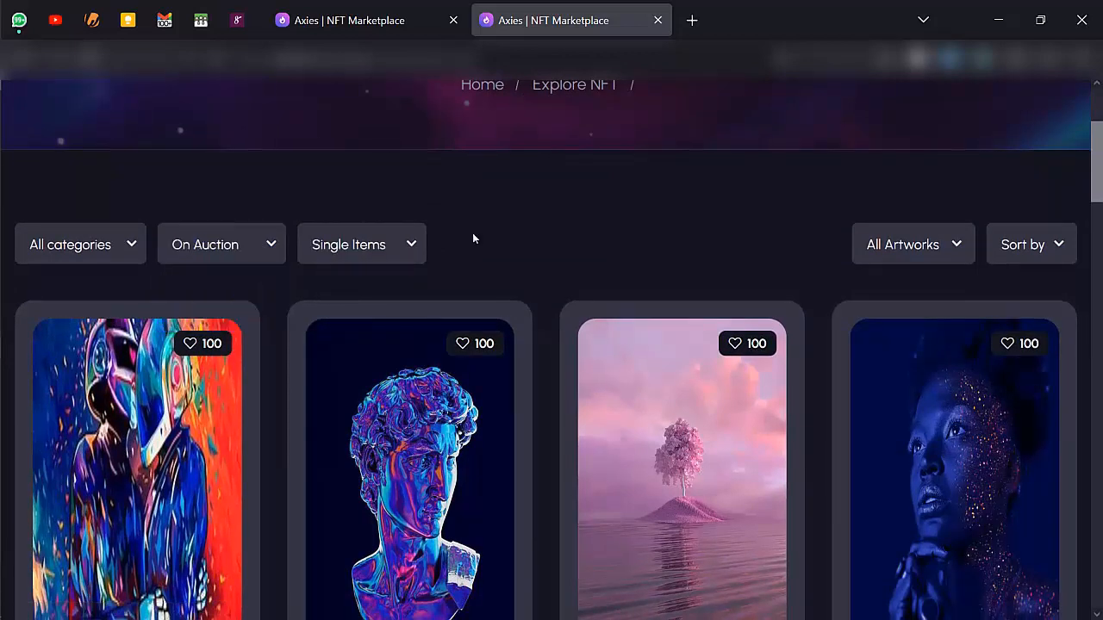
Open the MyNFT page and look over its contents.
scroll(472, 238, up, 3)
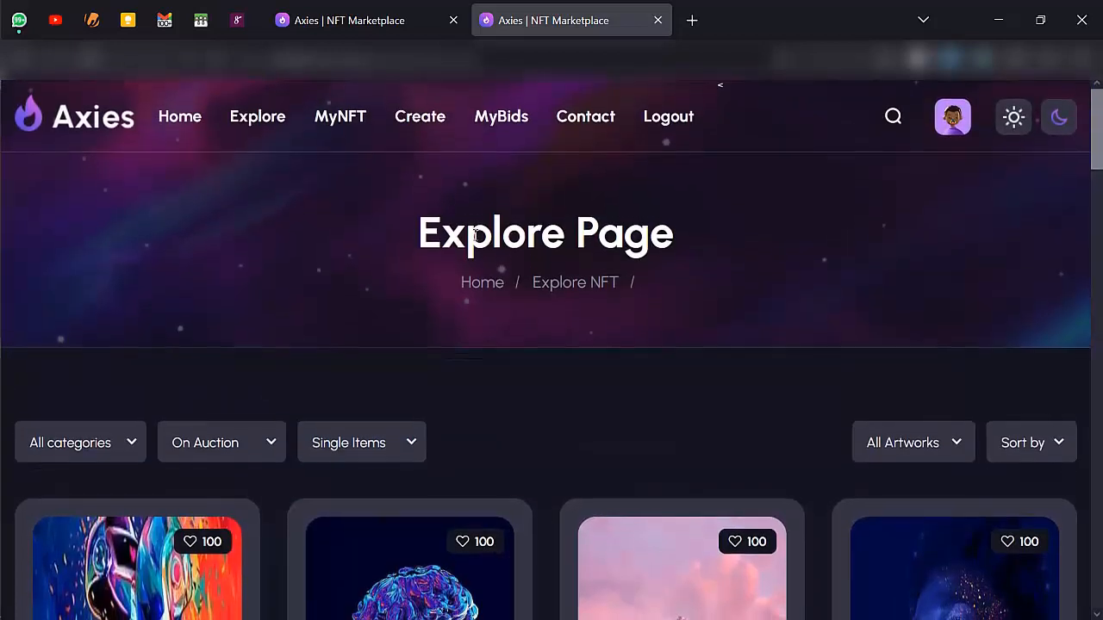
click(326, 125)
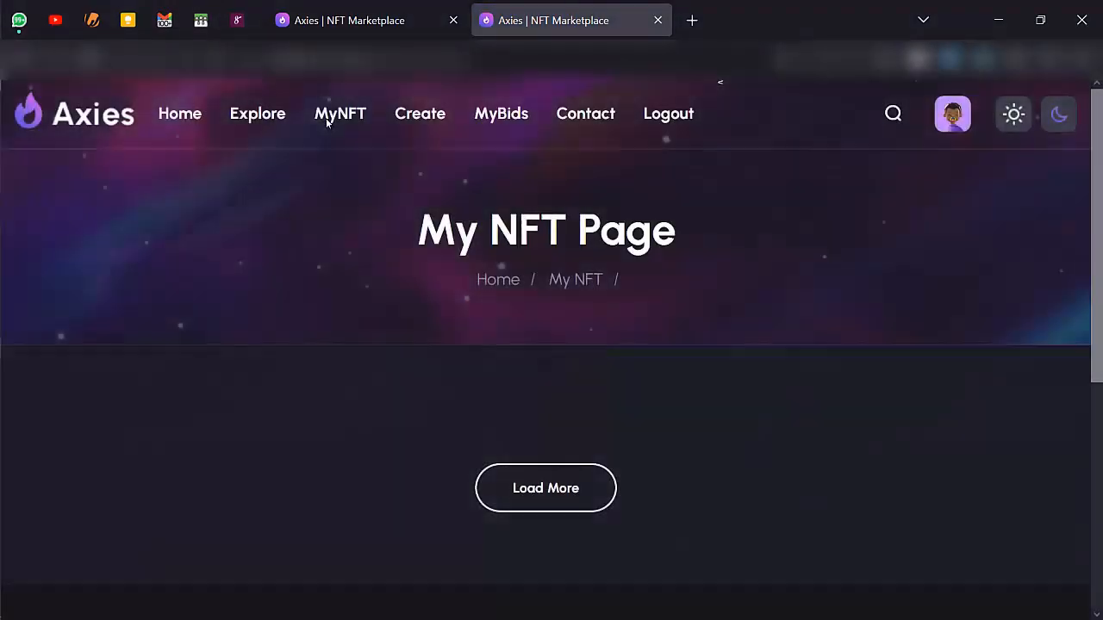
scroll(325, 120, down, 5)
scroll(326, 124, up, 5)
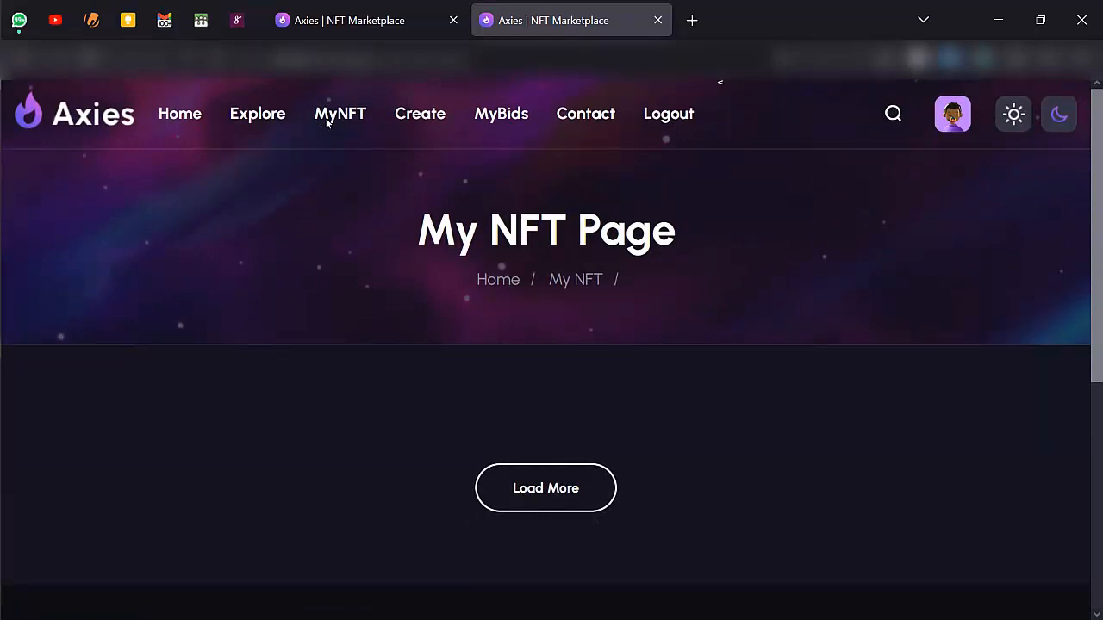
Open the Mint NFT form and choose Amy.jpg from the Pictures folder as the upload file.
click(435, 125)
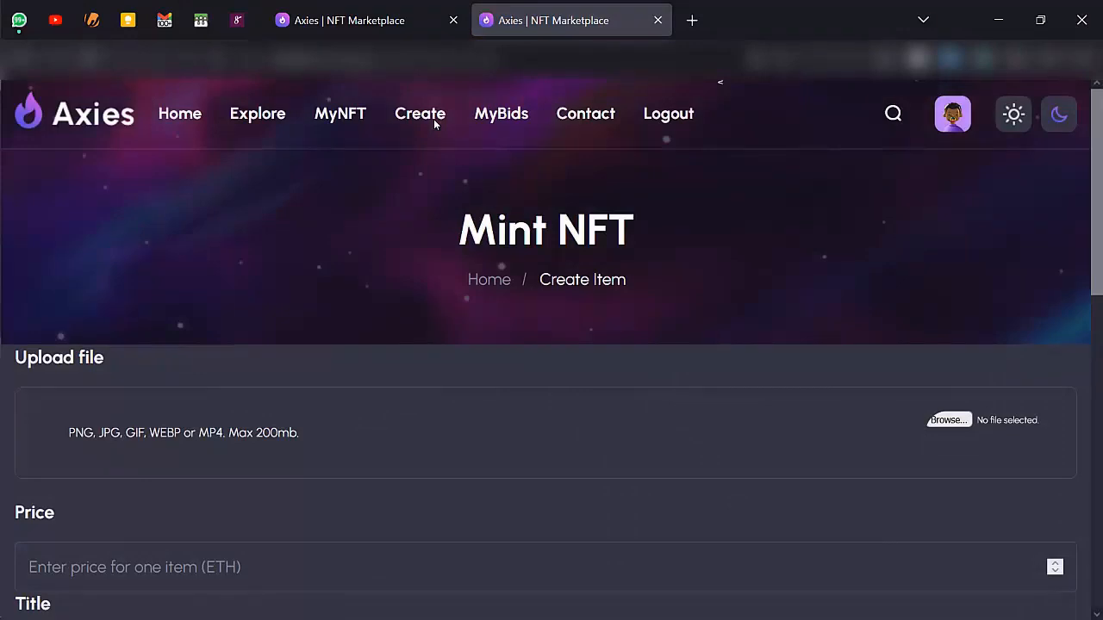
scroll(435, 125, down, 3)
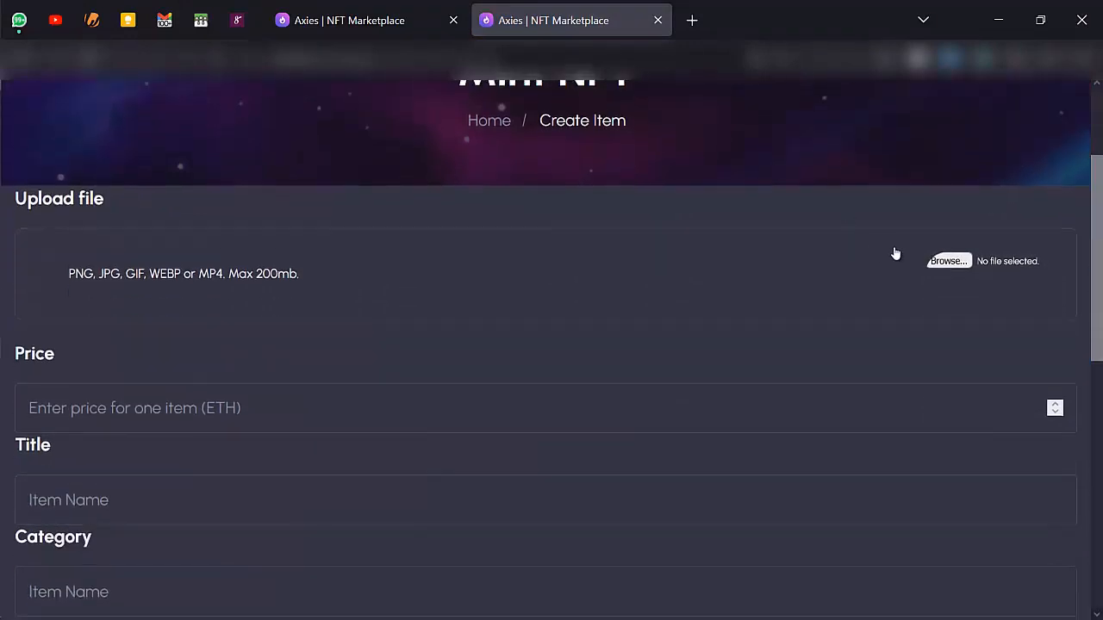
click(955, 260)
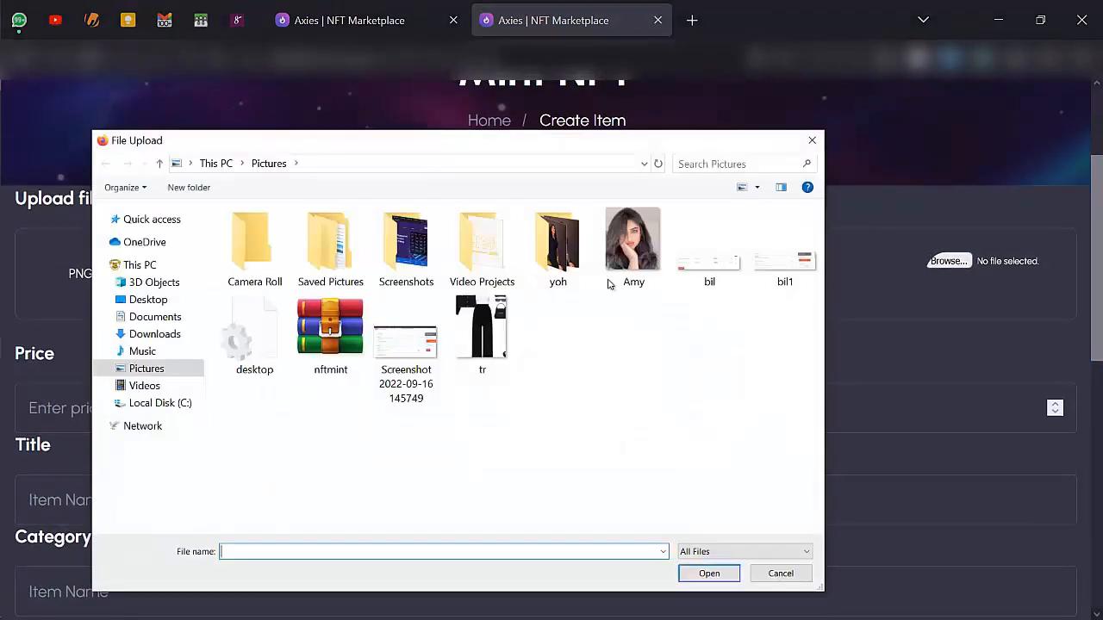
double_click(629, 267)
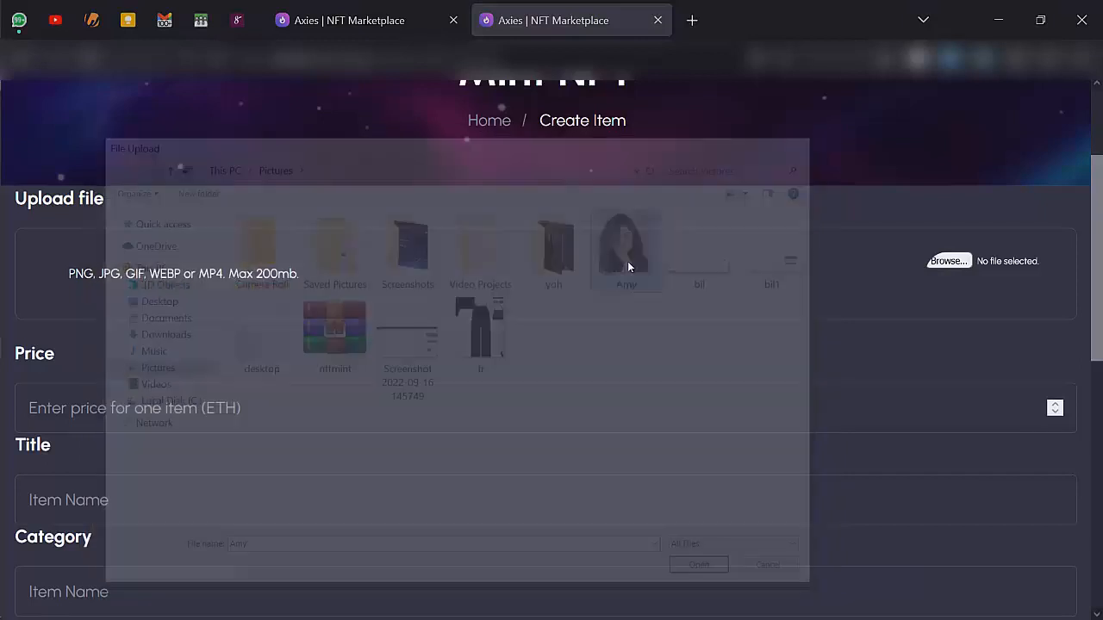
Set the new item's price to 5 ETH, its title to "Ment" and its category to "Mentle".
click(208, 417)
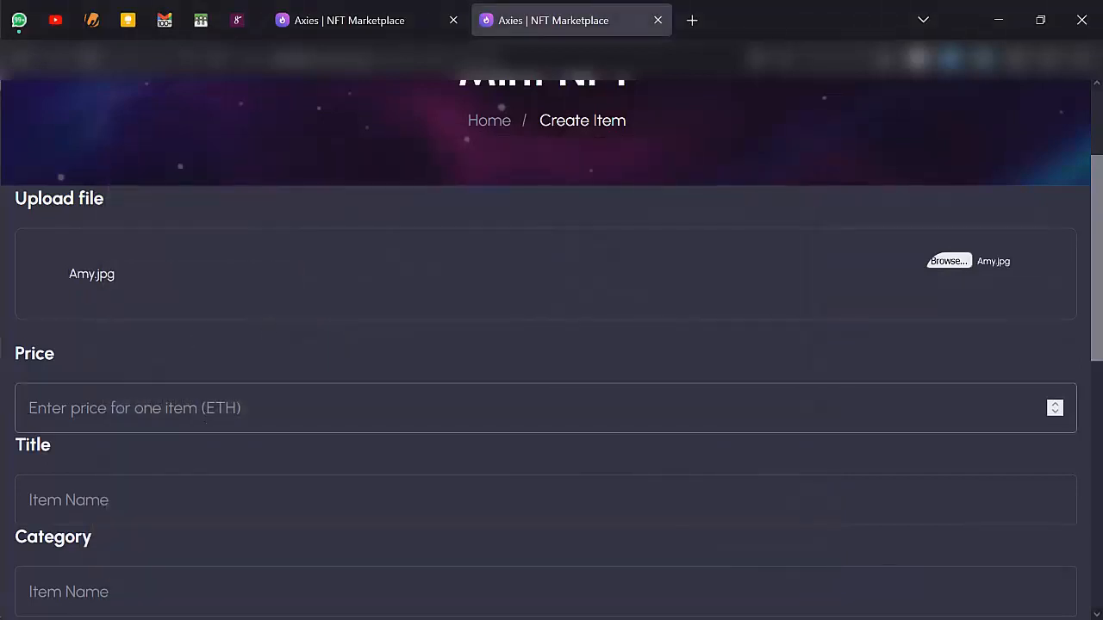
text(5)
scroll(107, 405, down, 2)
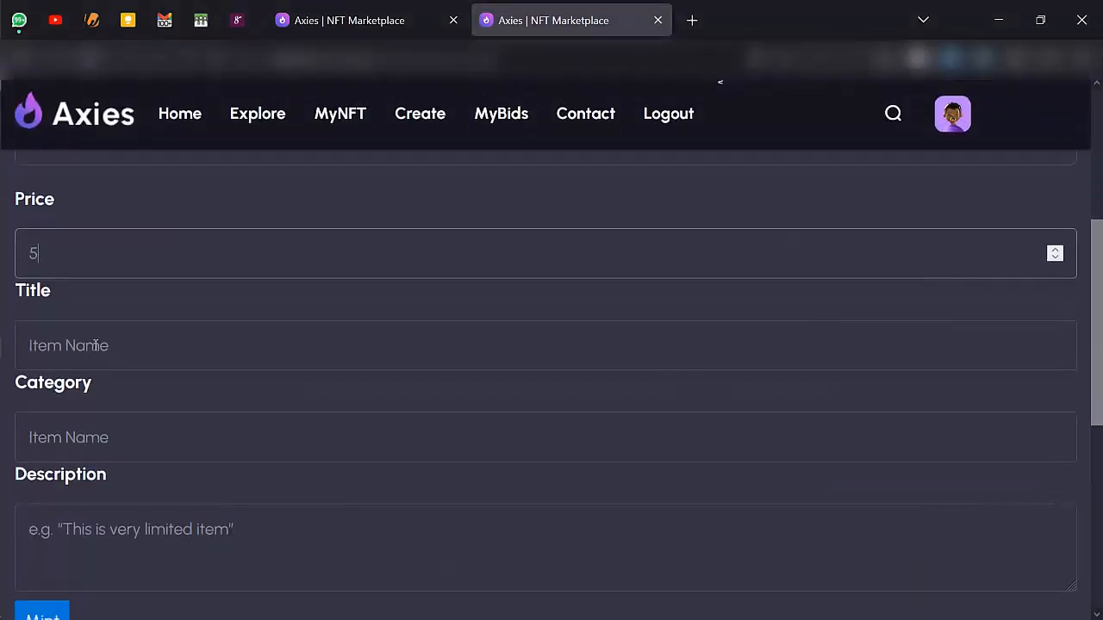
click(96, 345)
text(M)
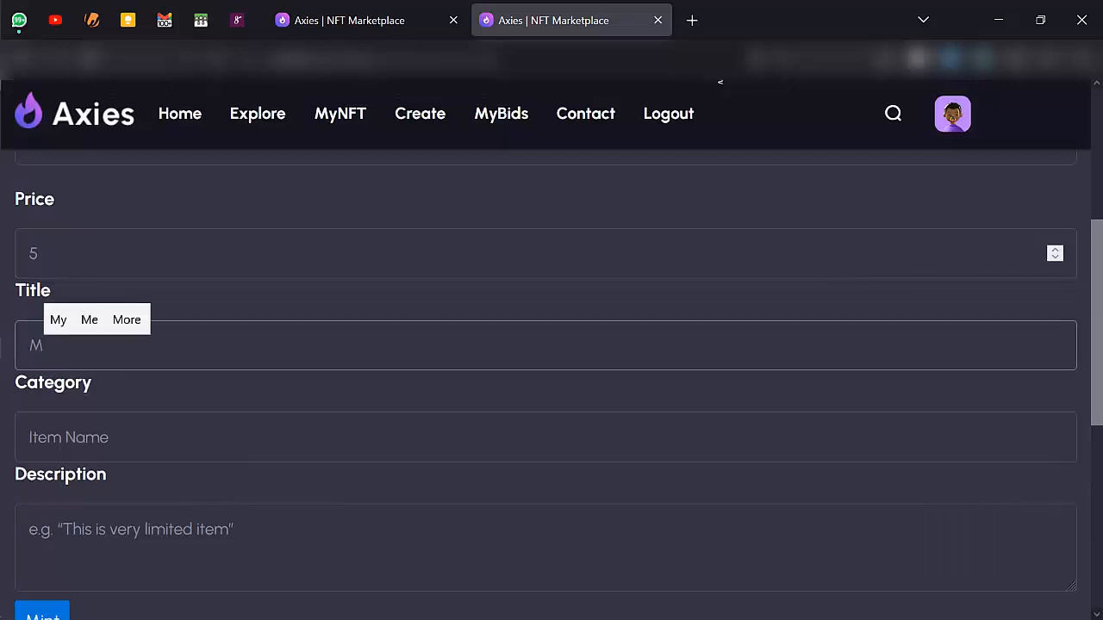
text(ent)
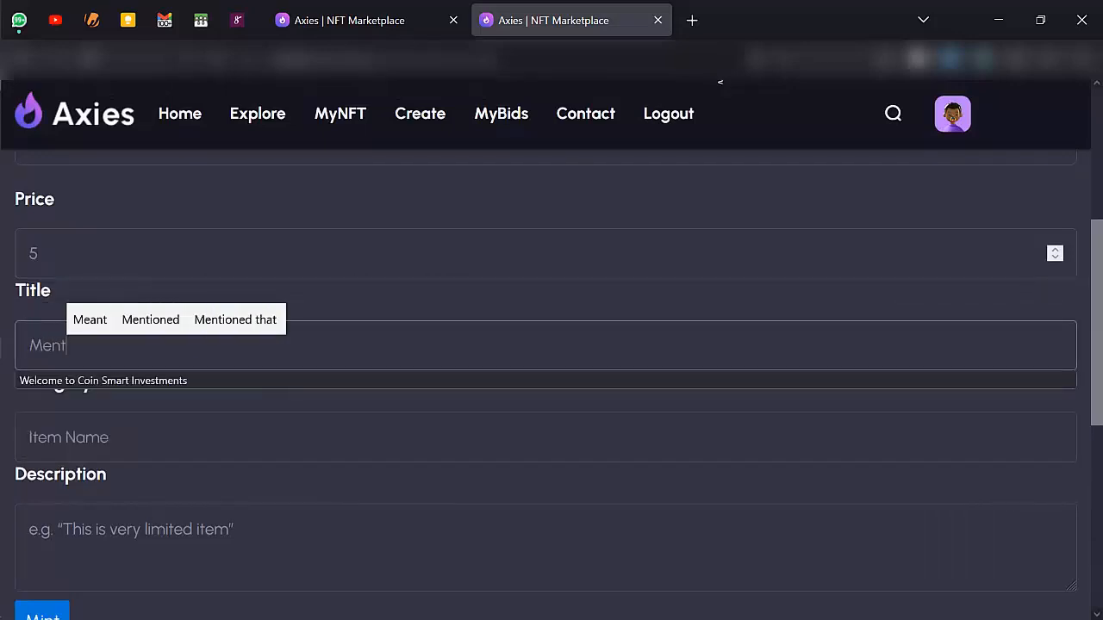
click(112, 424)
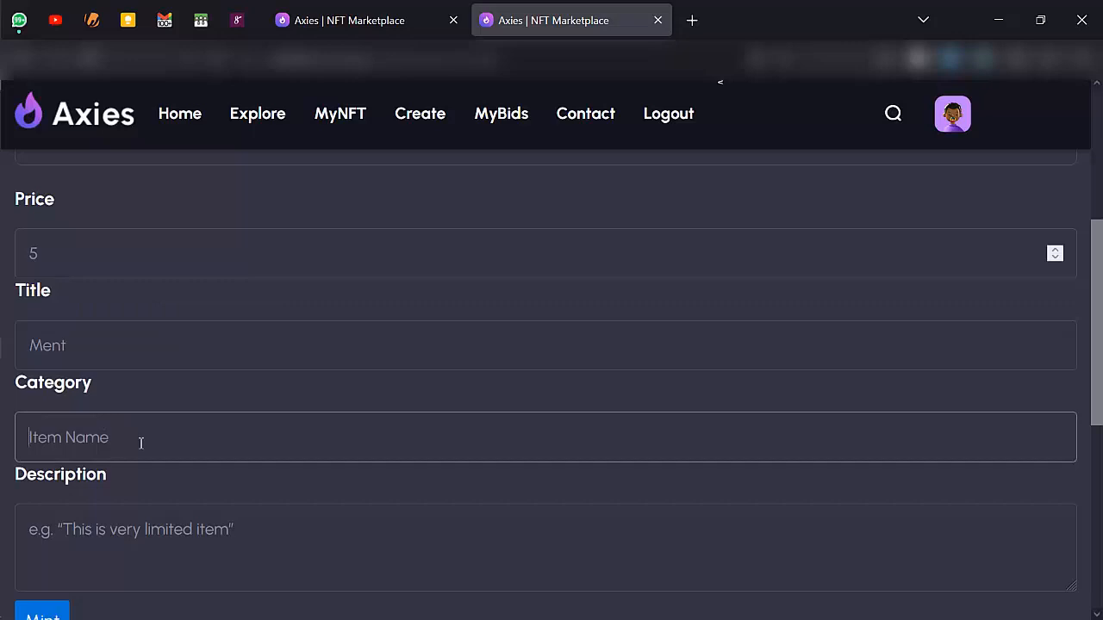
scroll(130, 431, down, 1)
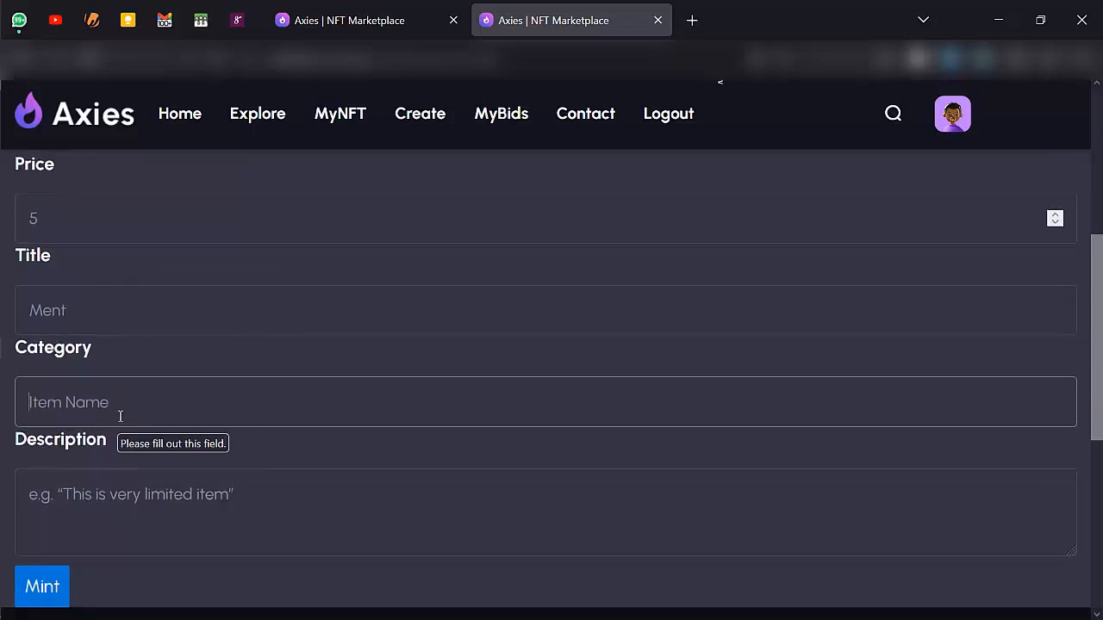
text(M)
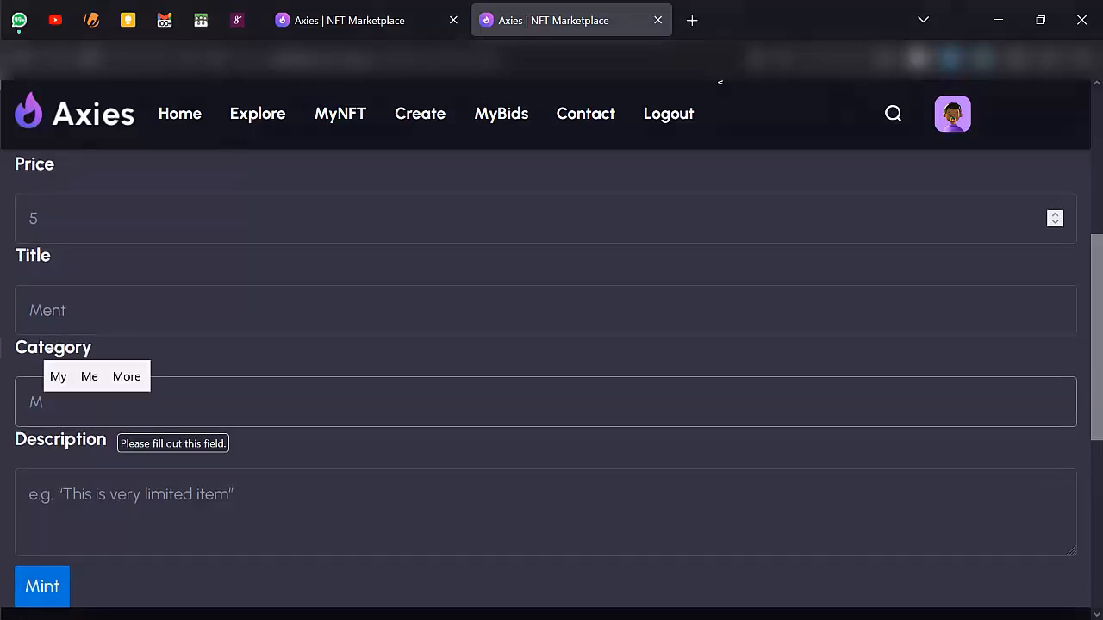
text(entle)
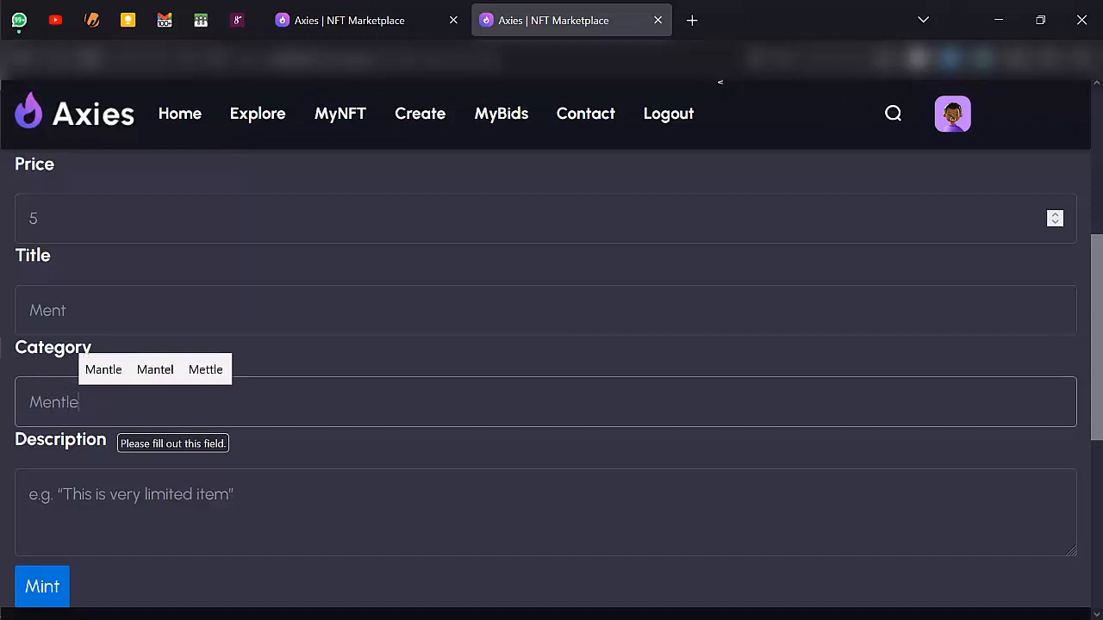
Enter "This is a limited item" as the item's description and try to mint the NFT.
scroll(101, 409, down, 1)
click(101, 409)
text(This)
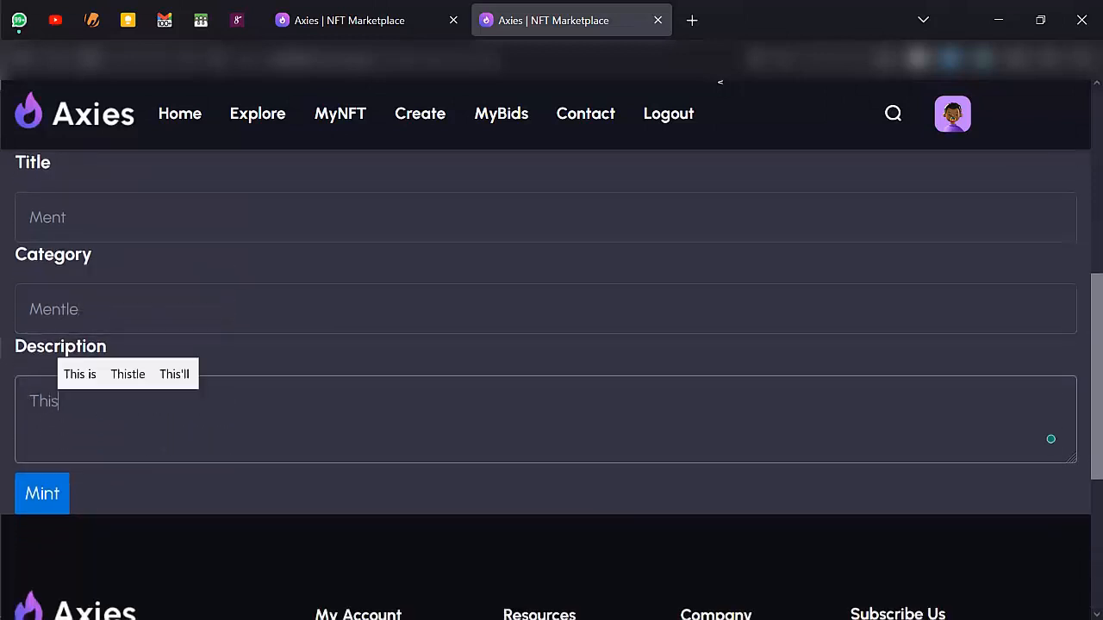
text( is a lim)
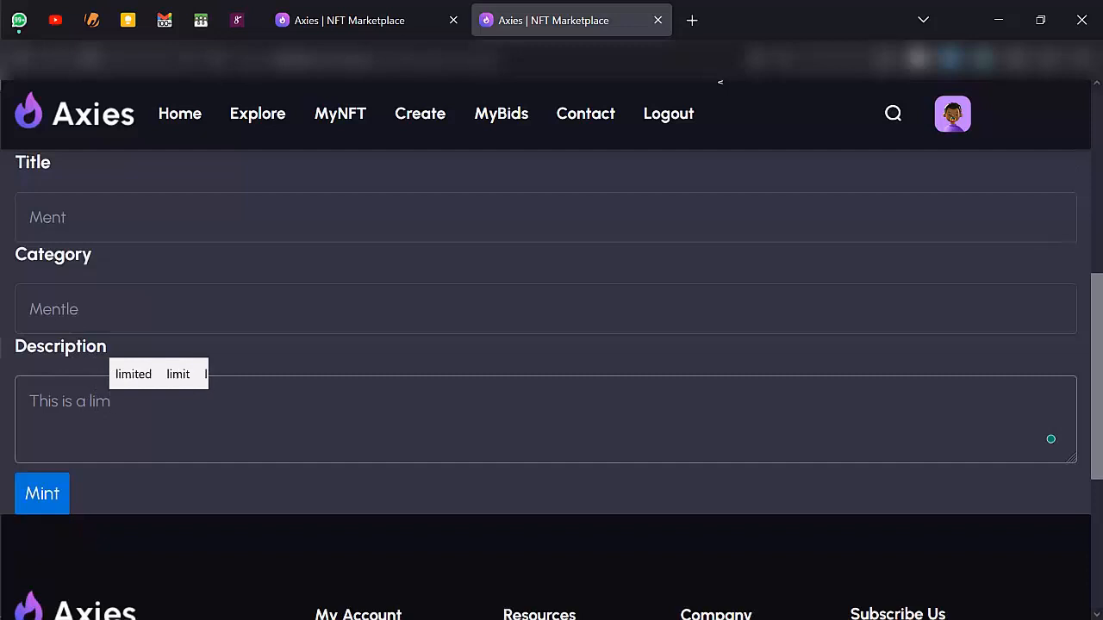
key(BackSpace)
text(ite)
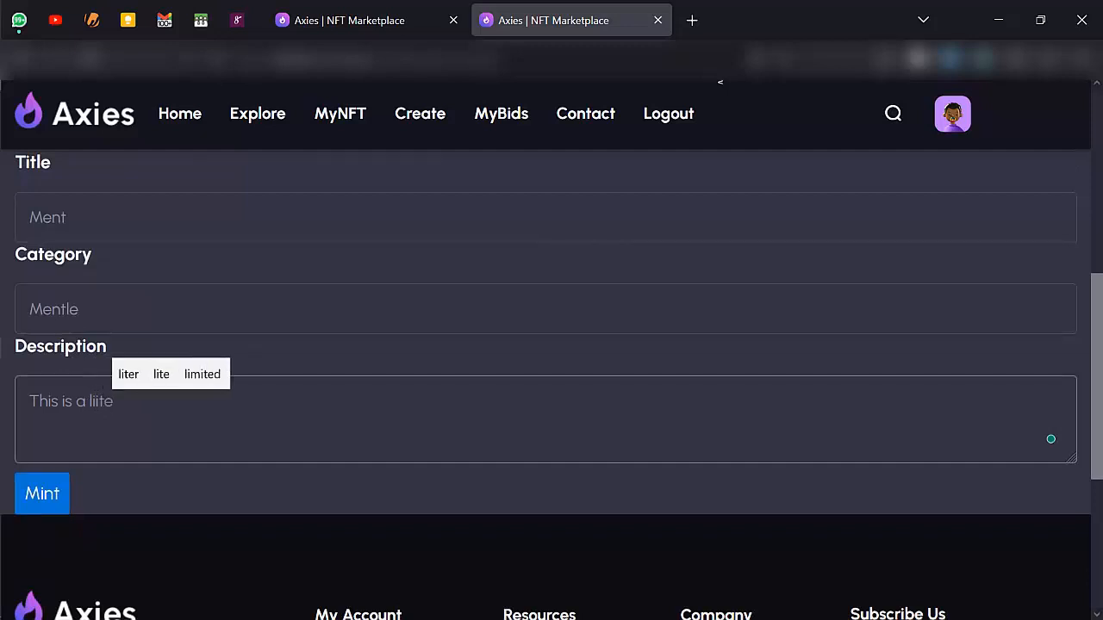
key(BackSpace)
key(BackSpace)
key(BackSpace)
text(mited)
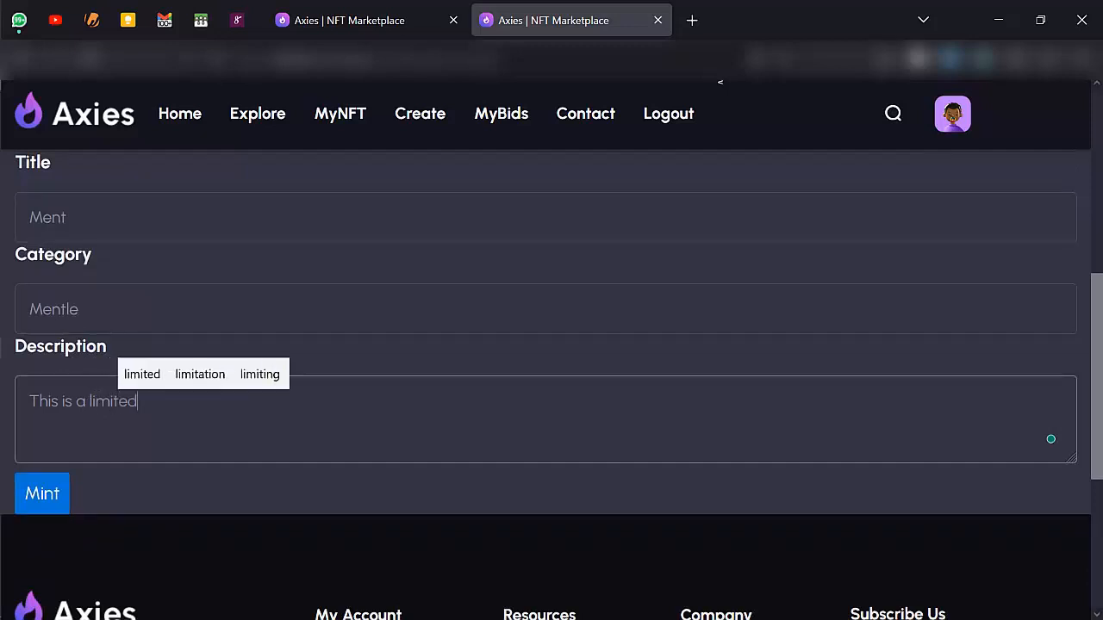
text( item)
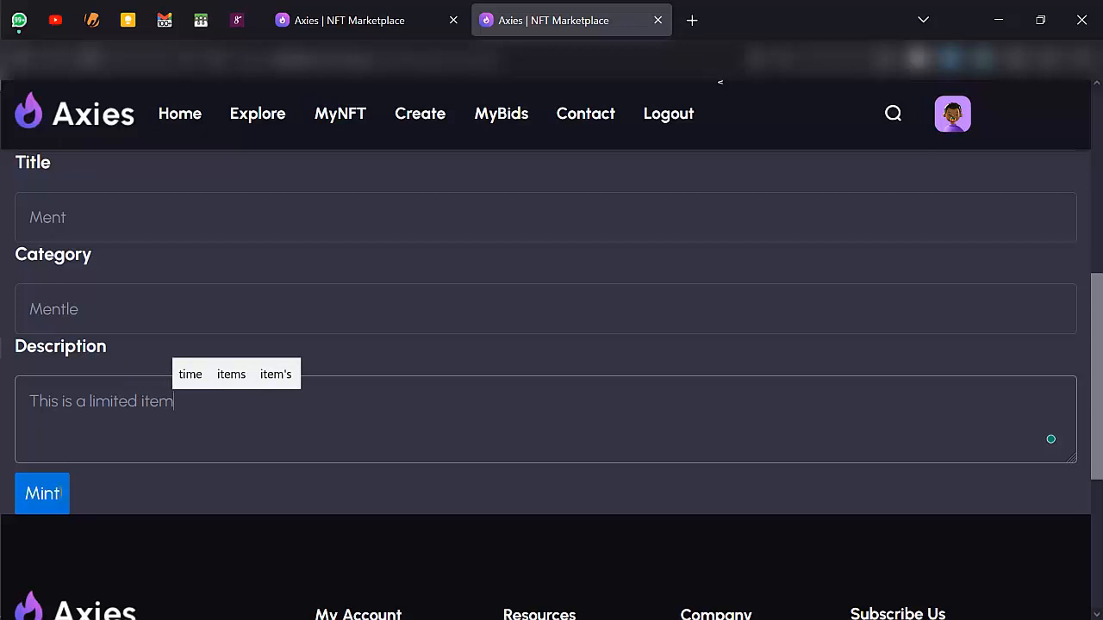
click(54, 502)
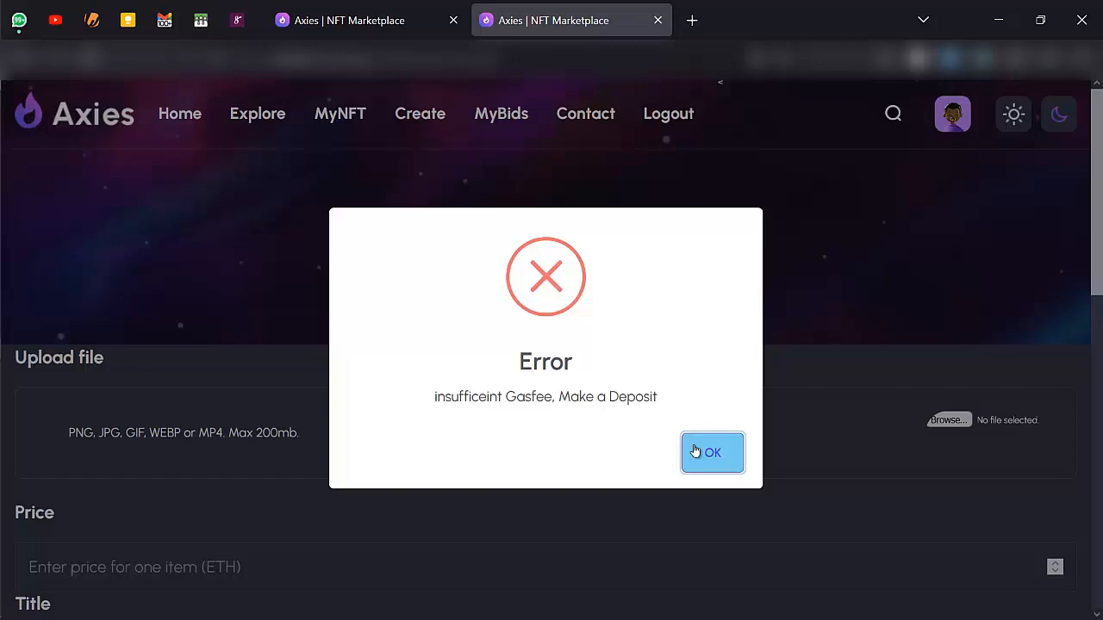
click(695, 452)
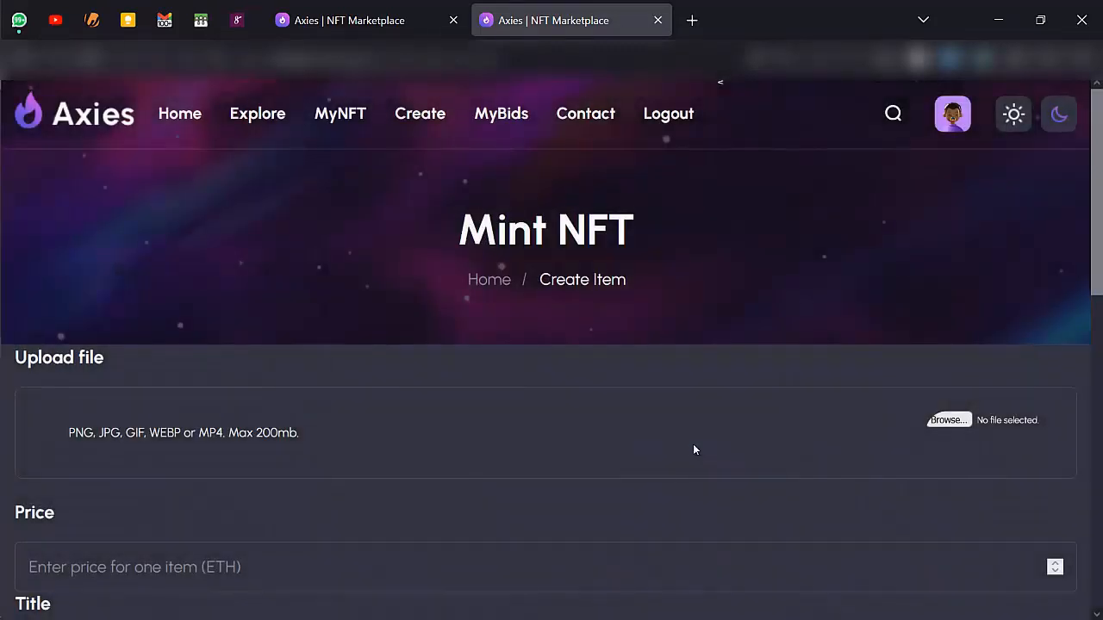
Open the Deposit page for adding funds to the account and set the deposit amount to 6000.
click(953, 129)
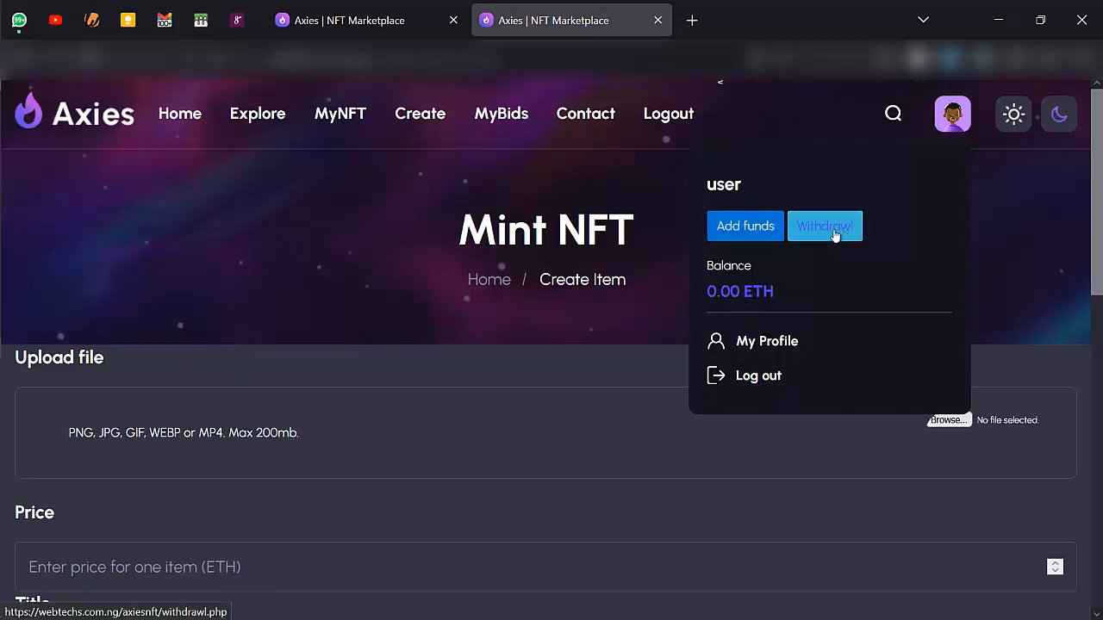
click(759, 224)
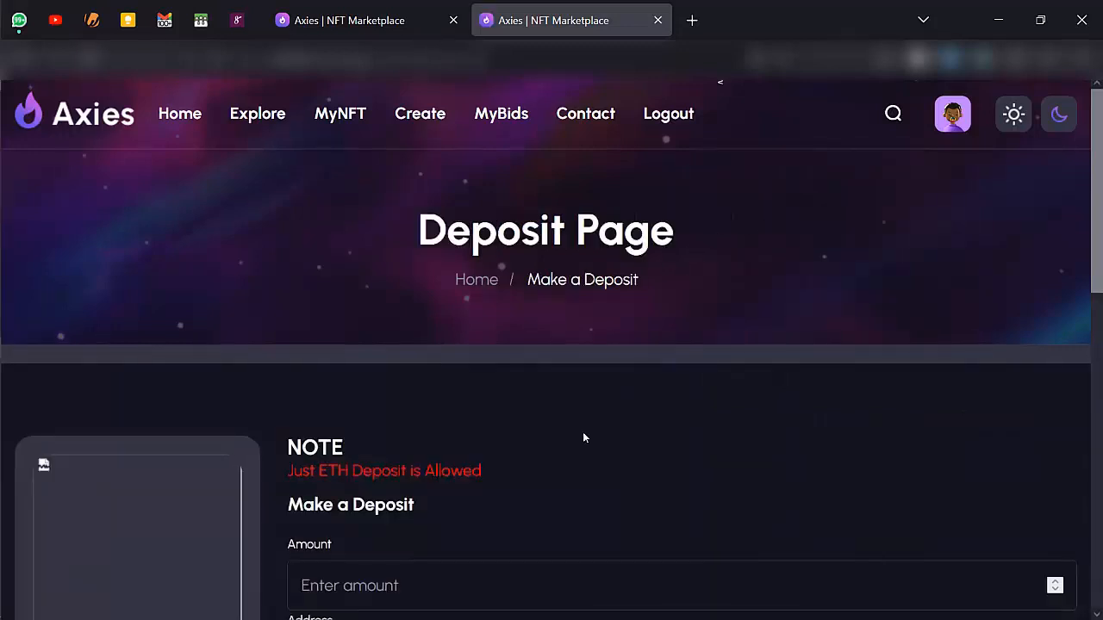
scroll(583, 438, down, 3)
click(452, 336)
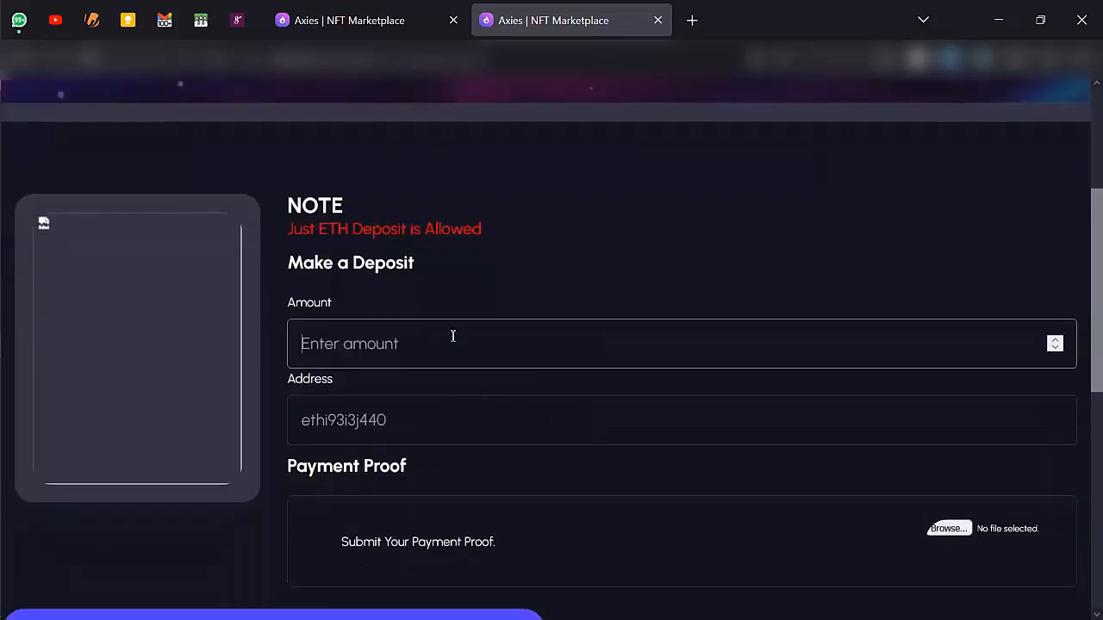
text(6000)
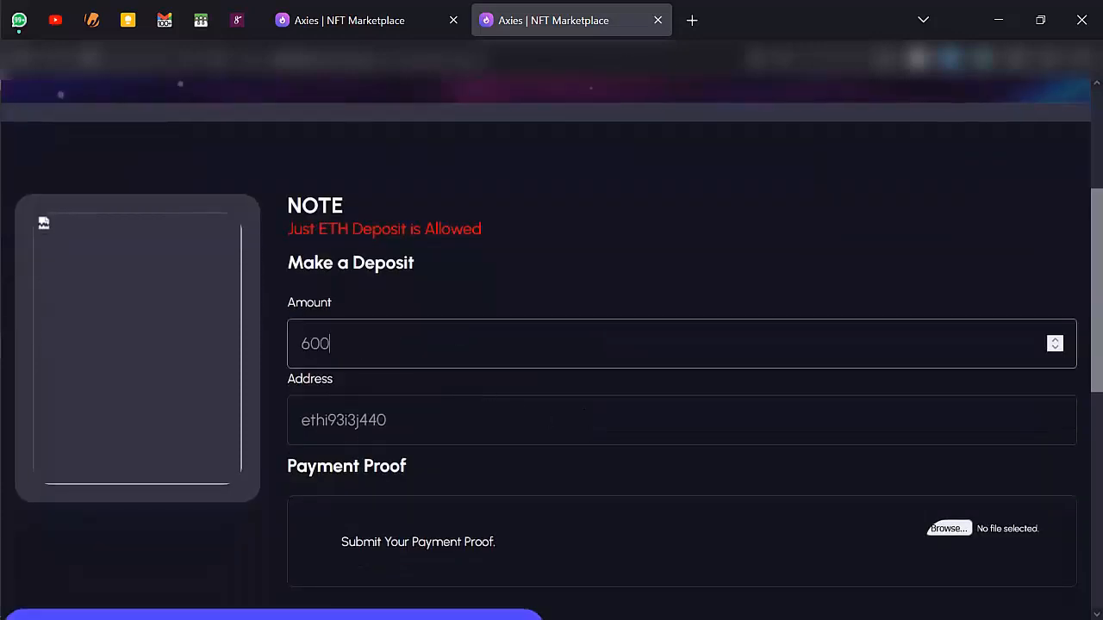
Examine the ETH address provided for the deposit.
click(435, 414)
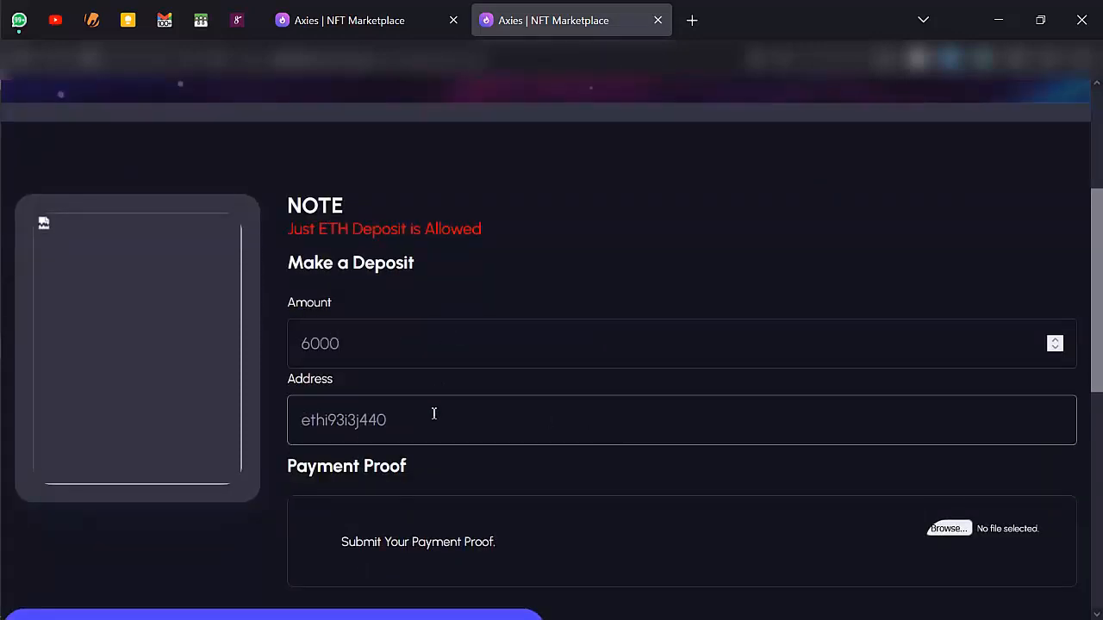
scroll(433, 413, down, 2)
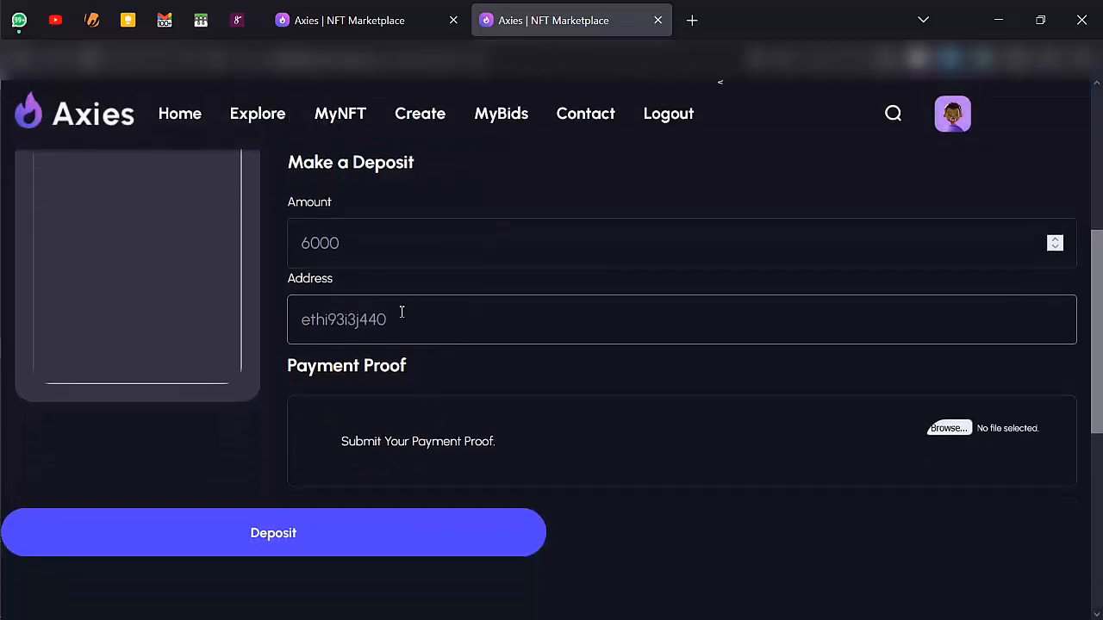
double_click(365, 333)
click(398, 328)
double_click(398, 326)
click(415, 324)
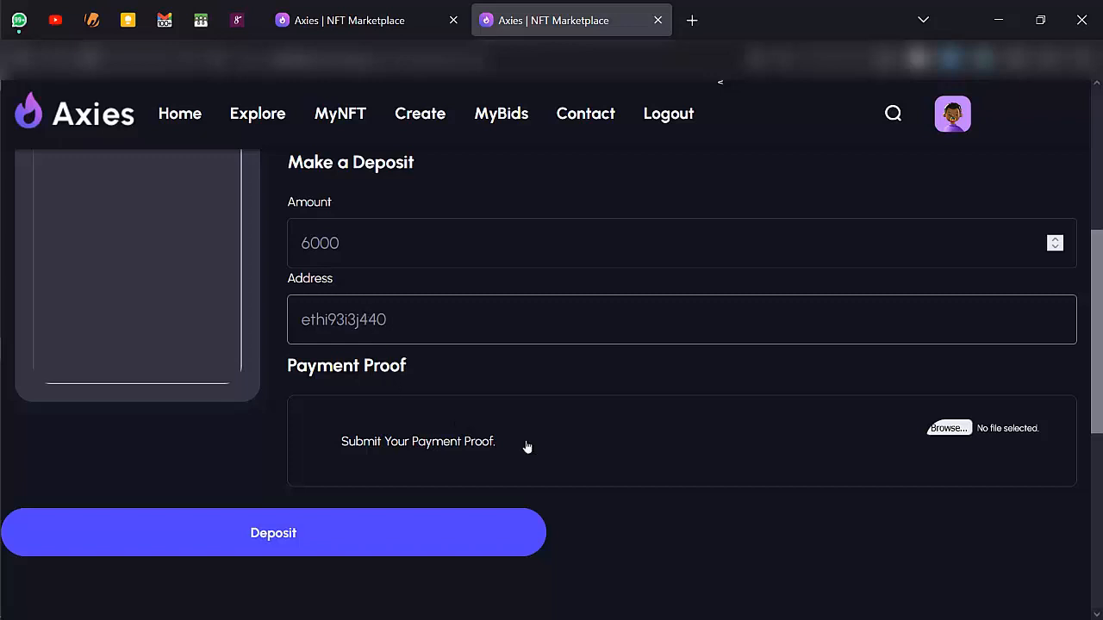
Attach a file as payment proof and submit the deposit for approval.
click(941, 427)
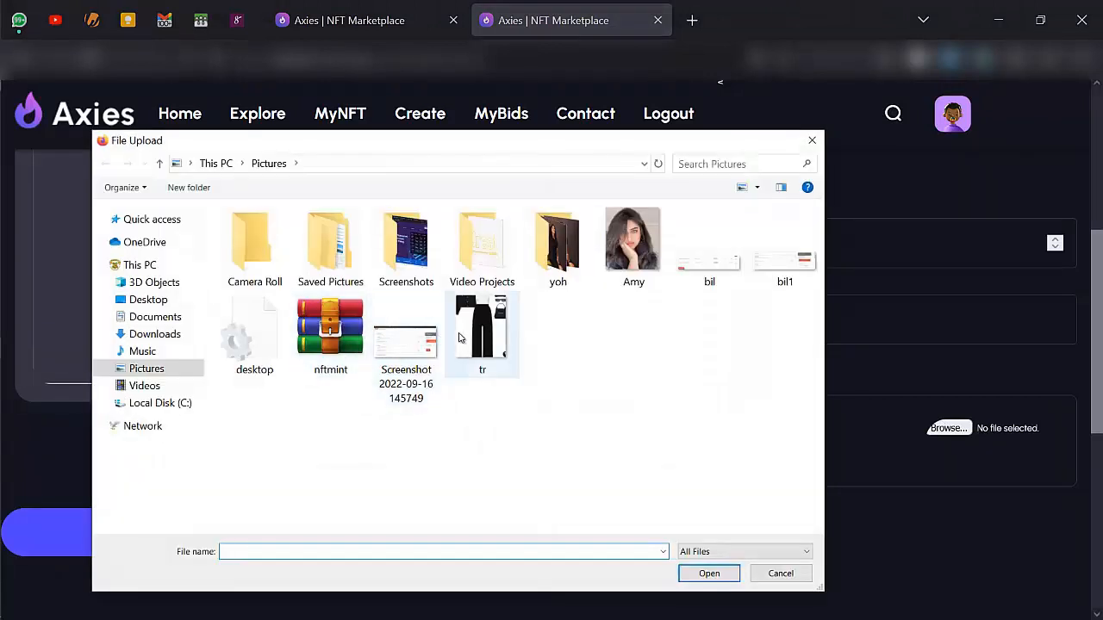
double_click(471, 336)
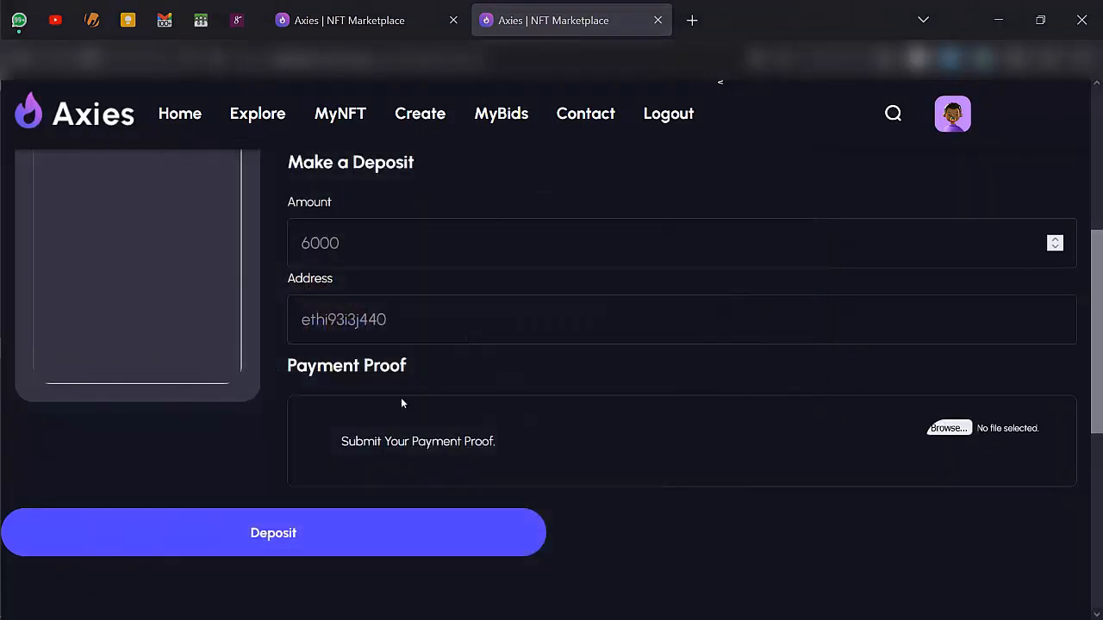
click(381, 543)
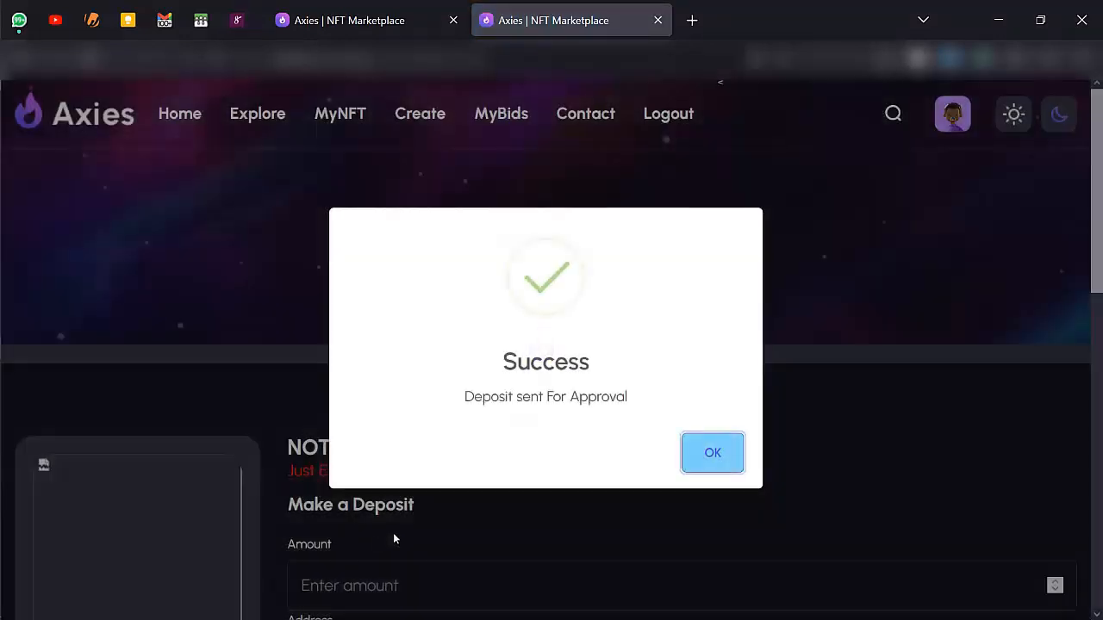
click(701, 443)
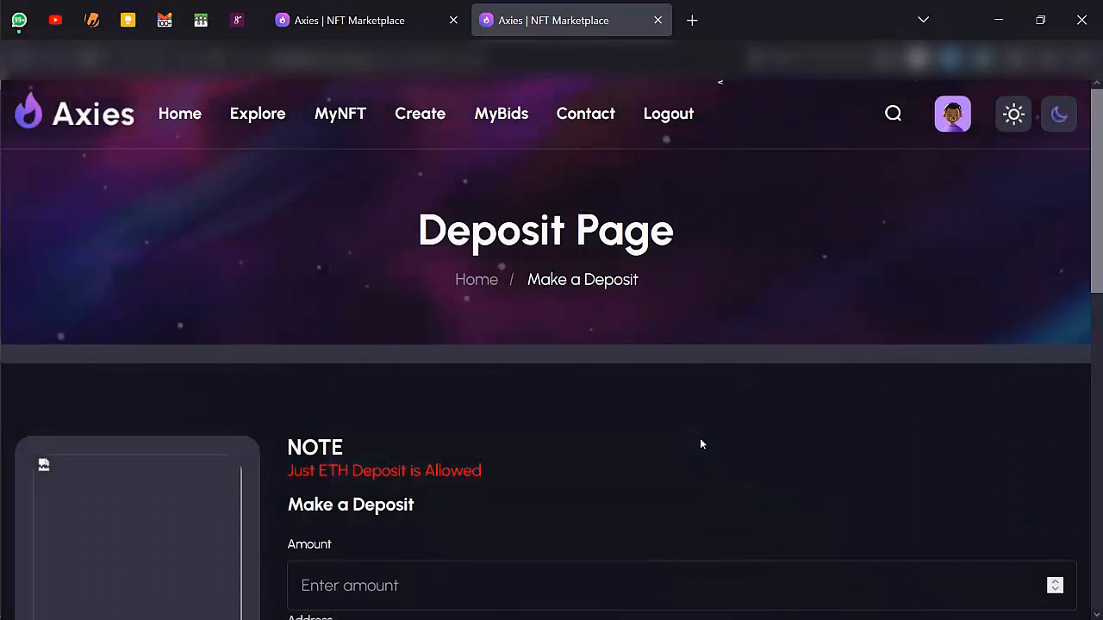
scroll(702, 444, down, 3)
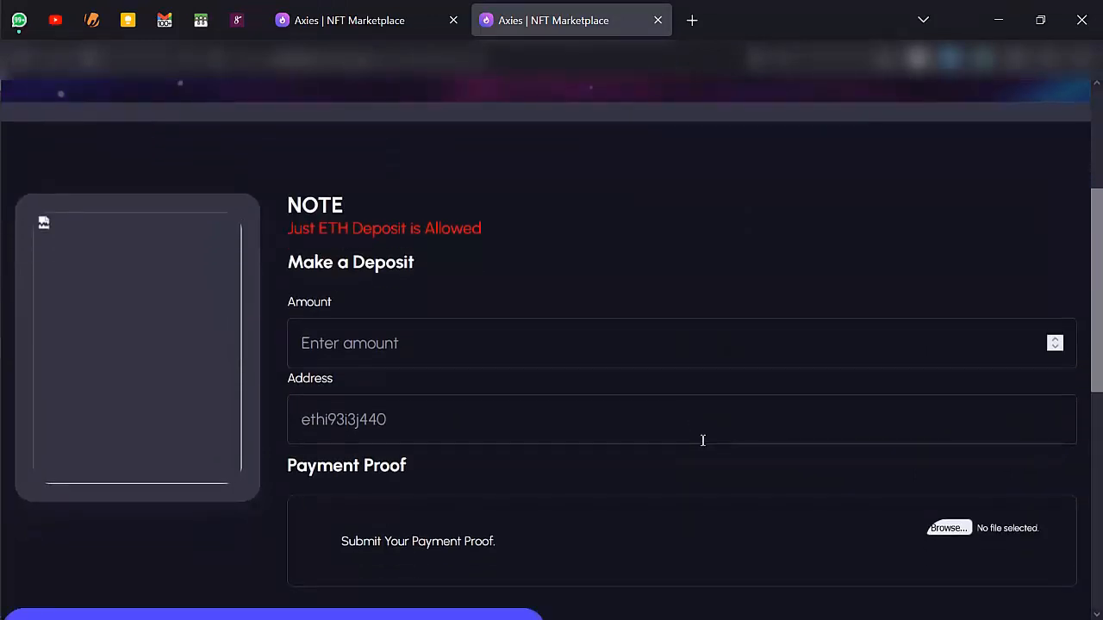
Switch to the admin dashboard in the other browser window and open the list of pending fund deposits.
scroll(702, 440, up, 2)
scroll(700, 438, up, 1)
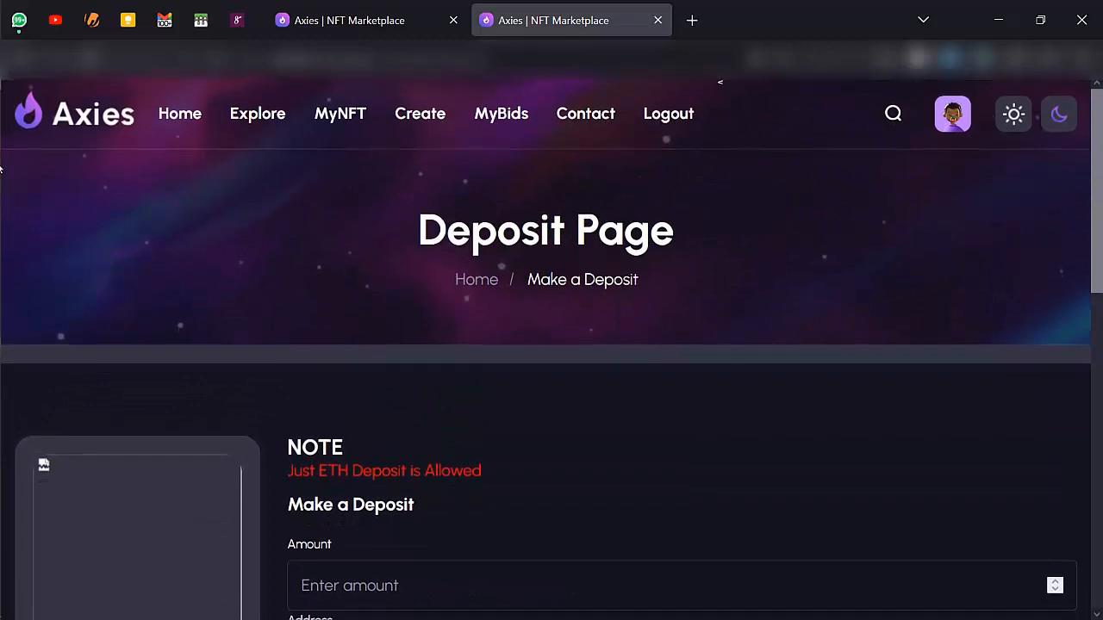
click(130, 129)
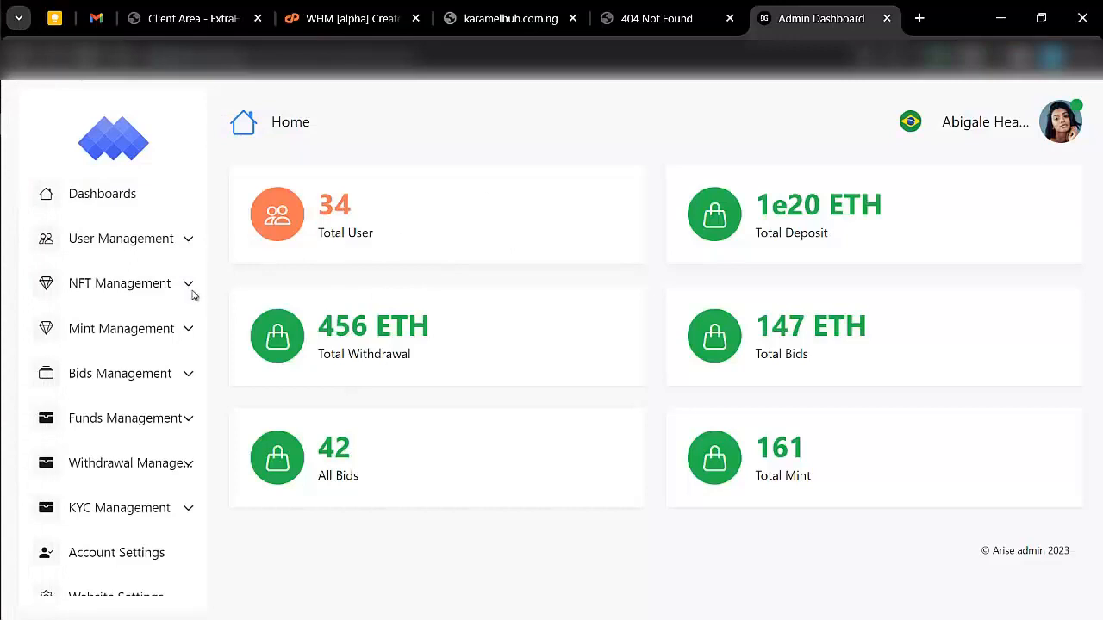
scroll(142, 328, down, 1)
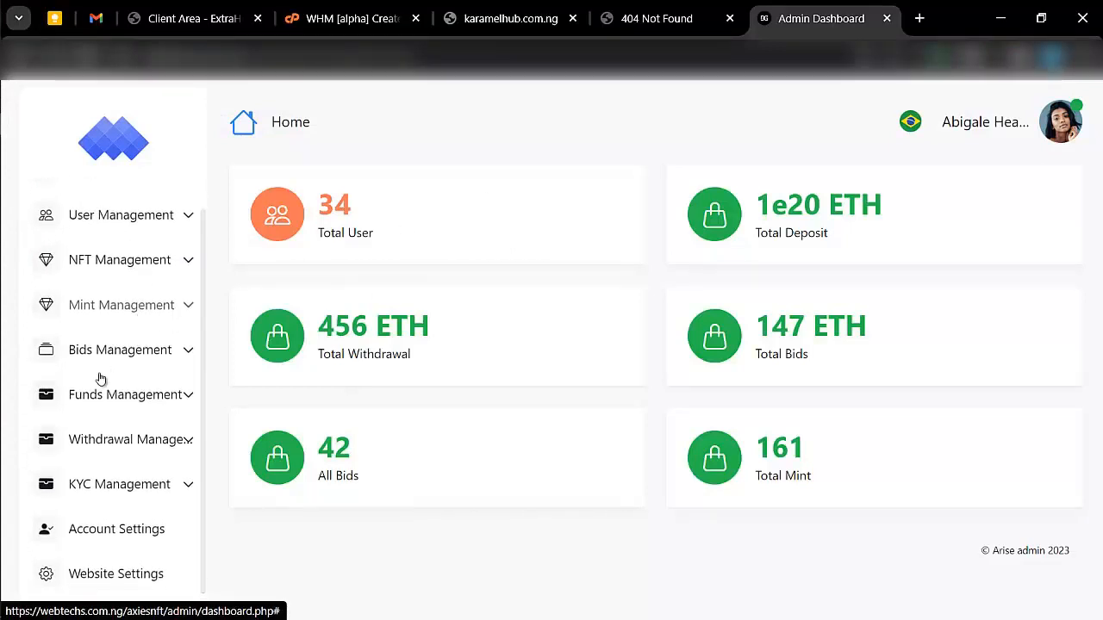
click(147, 405)
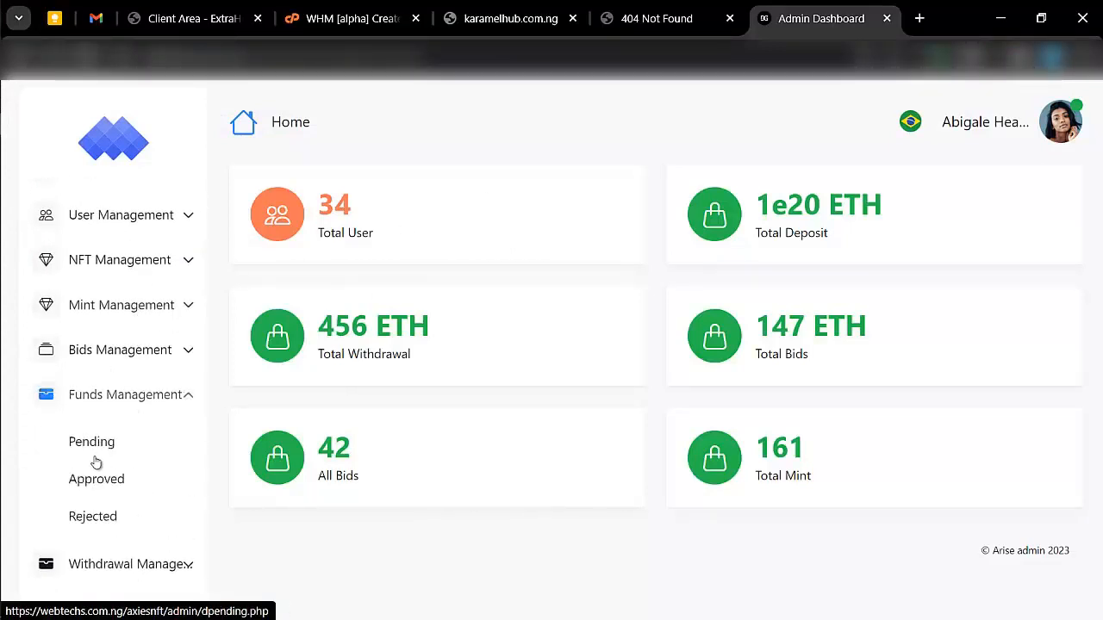
click(97, 459)
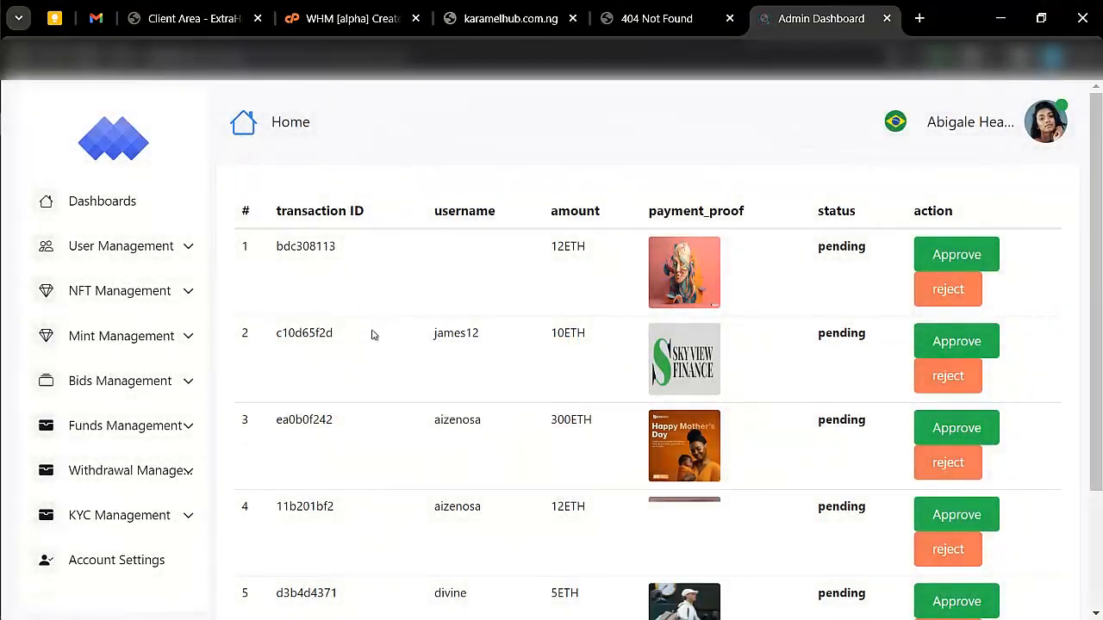
View the payment proof of the pending 6000 ETH deposit and approve that deposit.
scroll(342, 318, down, 2)
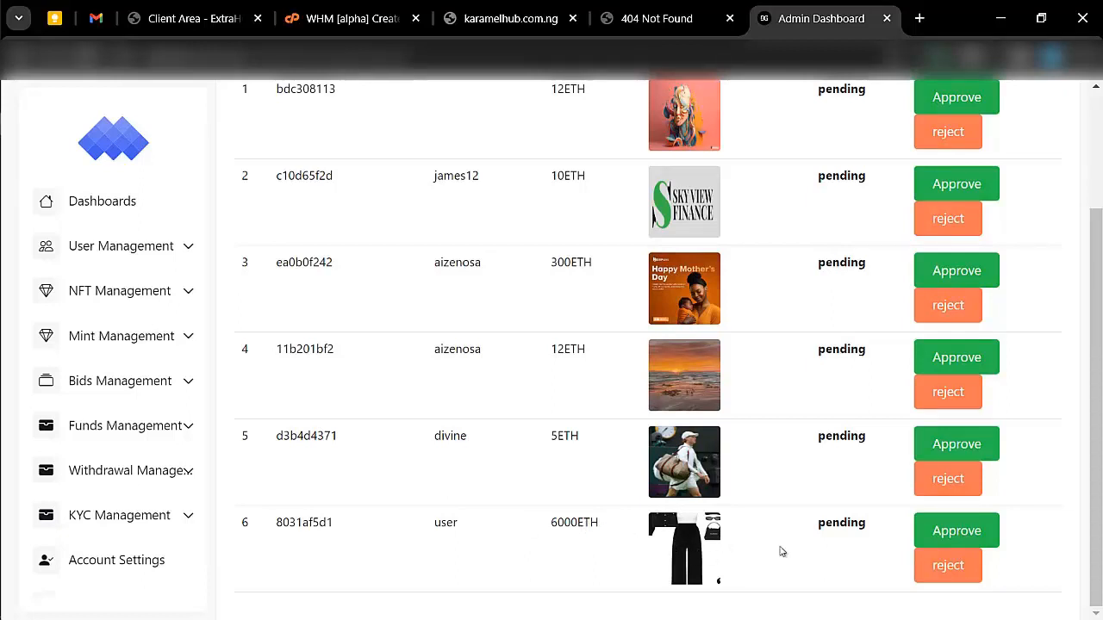
click(704, 541)
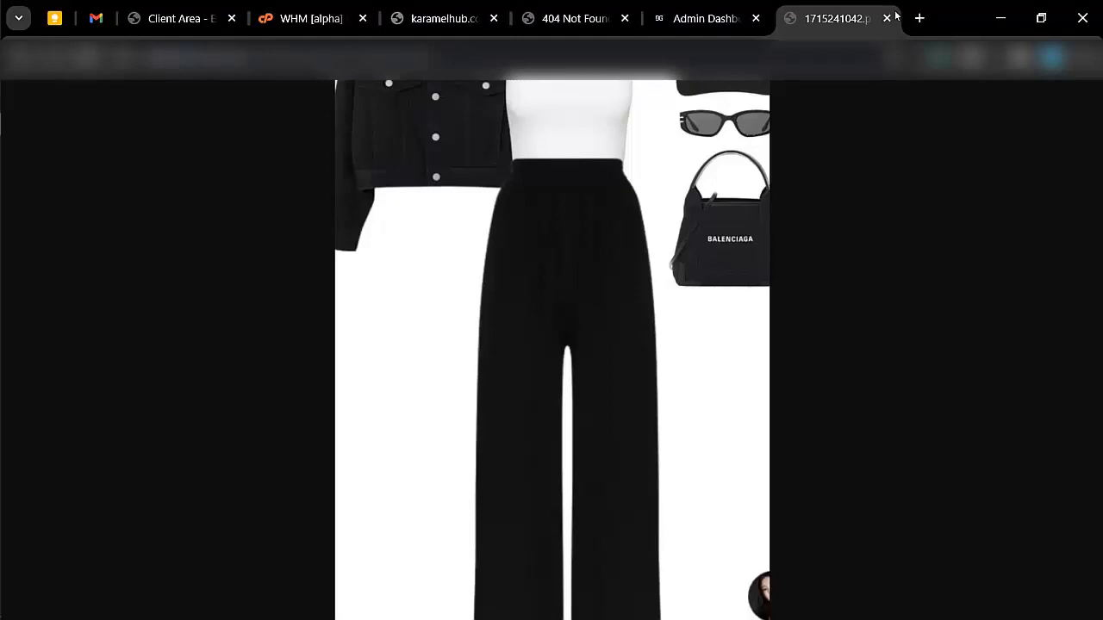
click(888, 18)
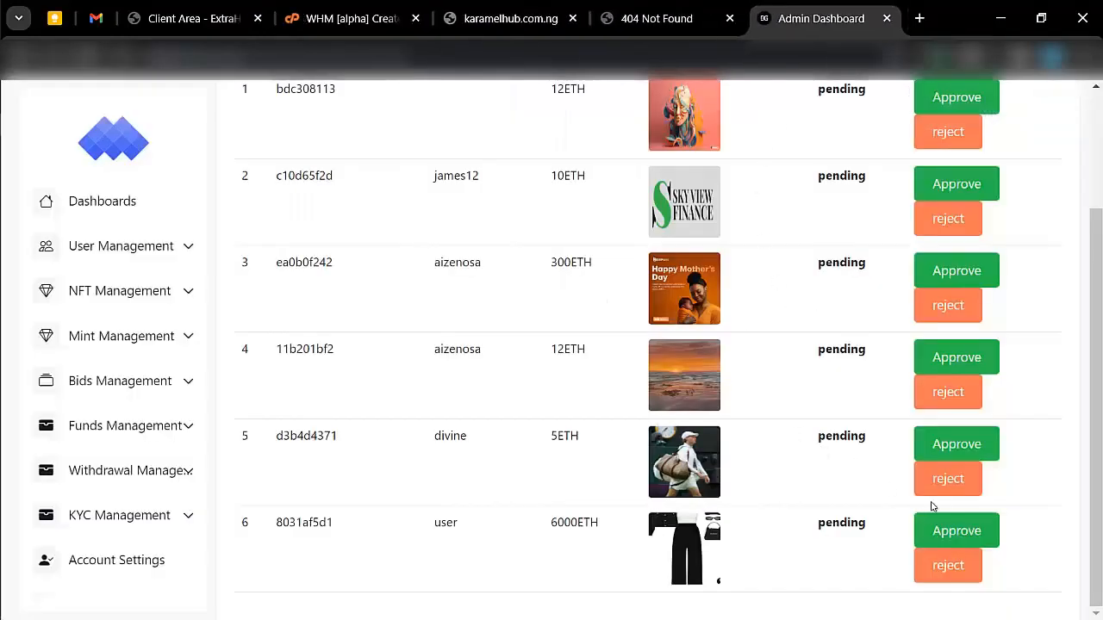
click(972, 529)
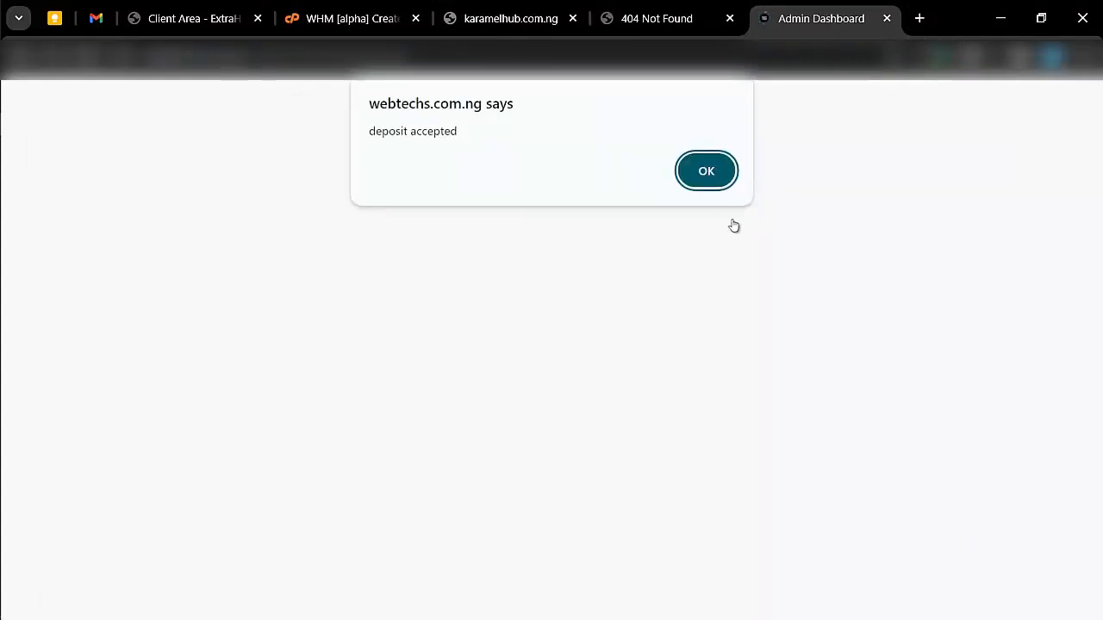
click(706, 177)
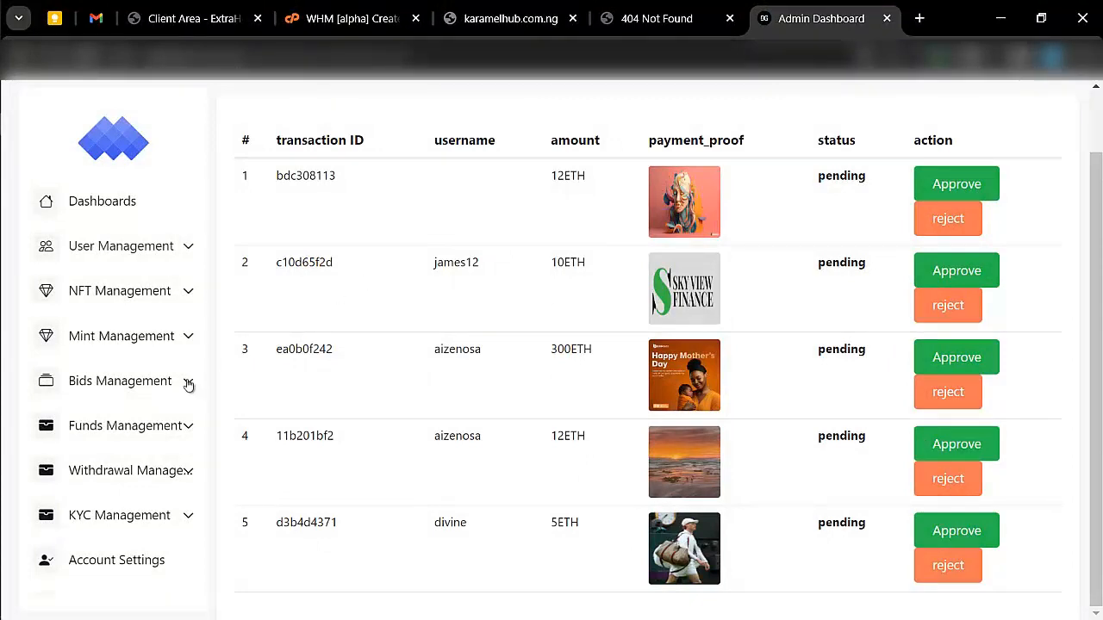
Open the approved deposits list under funds management and look for the 6000 ETH deposit.
click(191, 424)
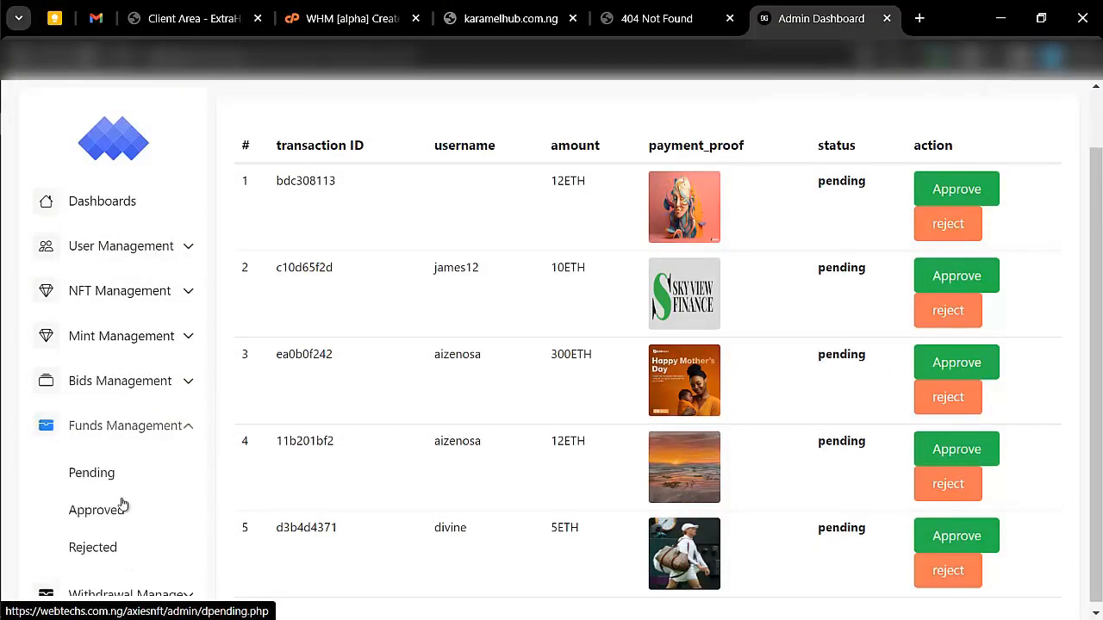
click(122, 509)
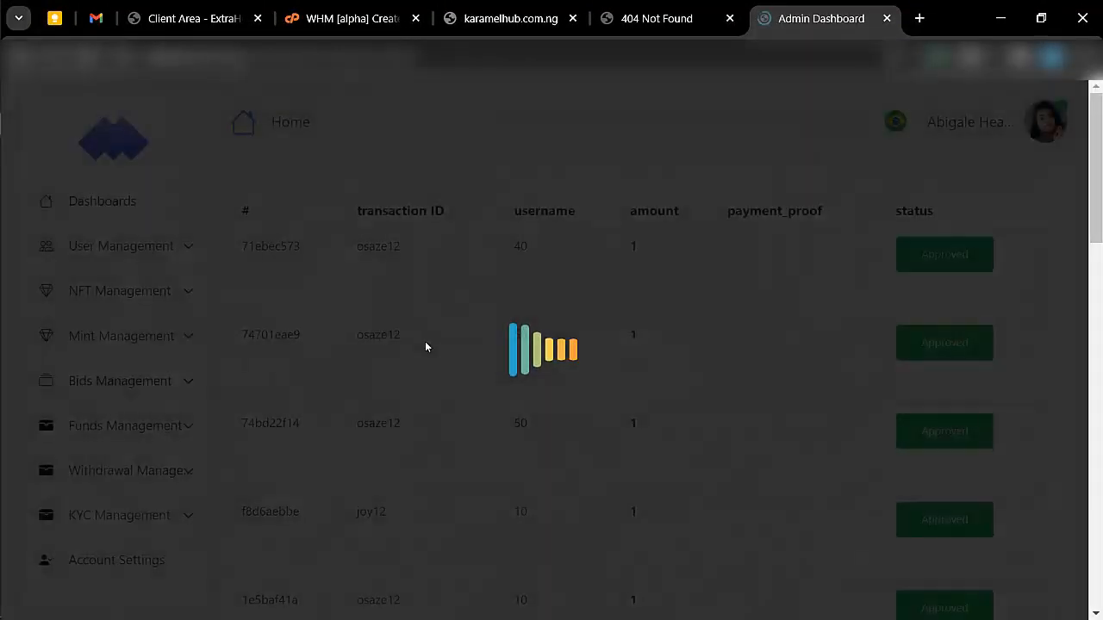
scroll(360, 362, down, 10)
scroll(362, 349, down, 3)
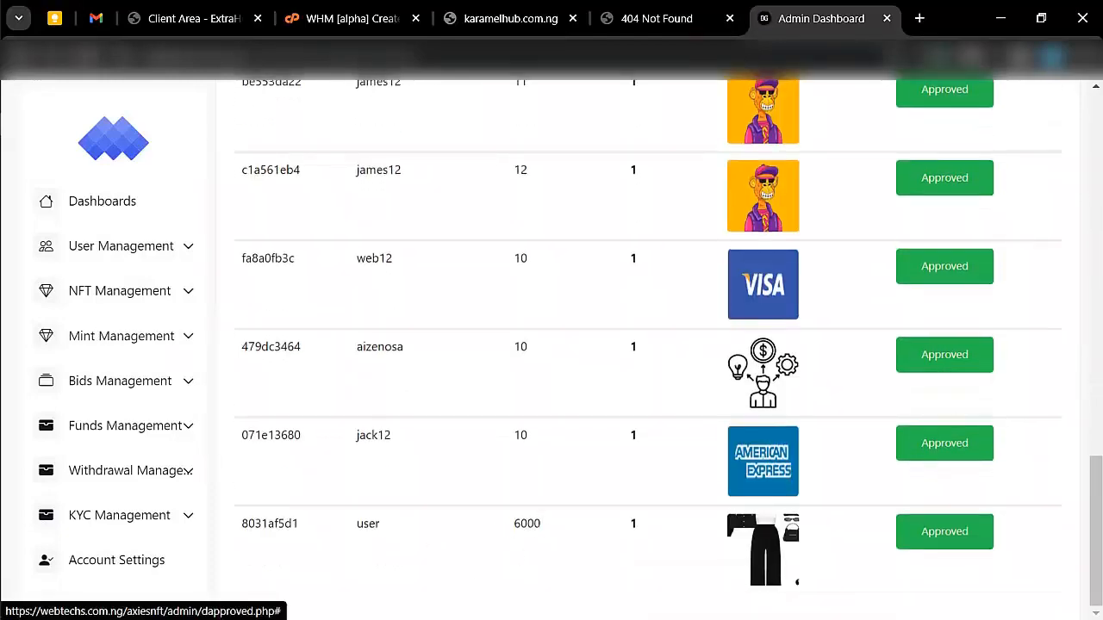
Return to the Axies marketplace window, dismiss the deposit message and check the account balance.
click(24, 36)
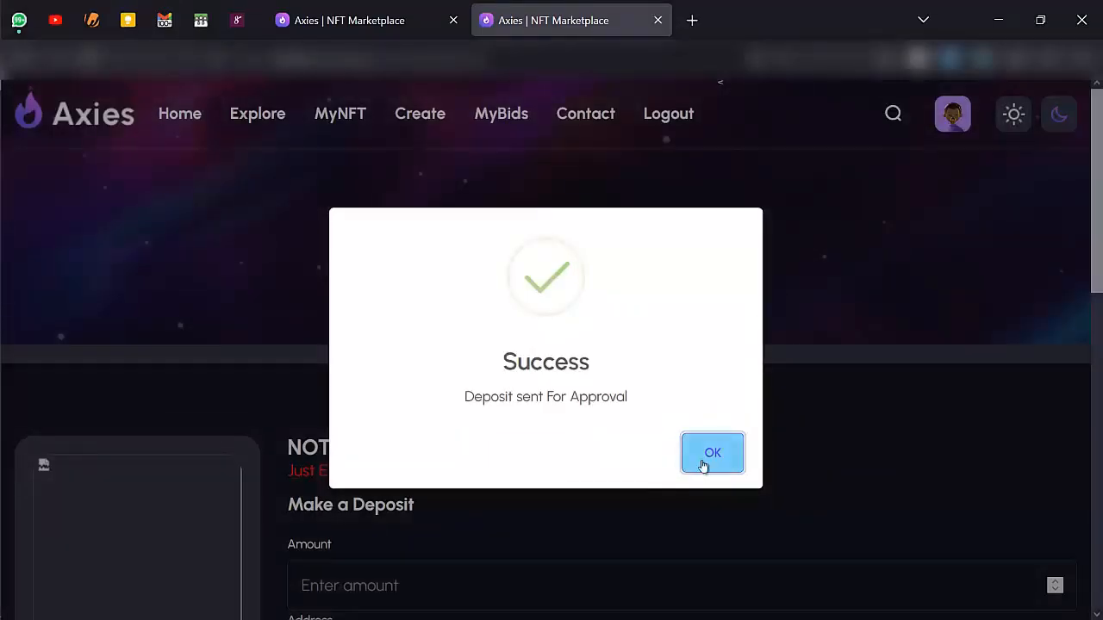
click(712, 454)
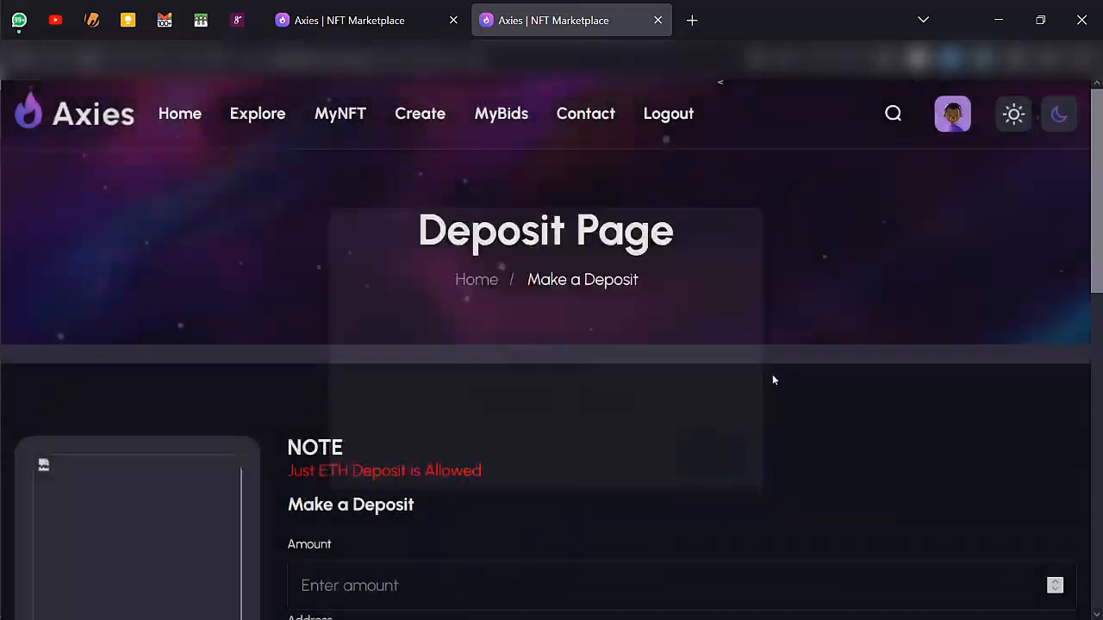
click(948, 119)
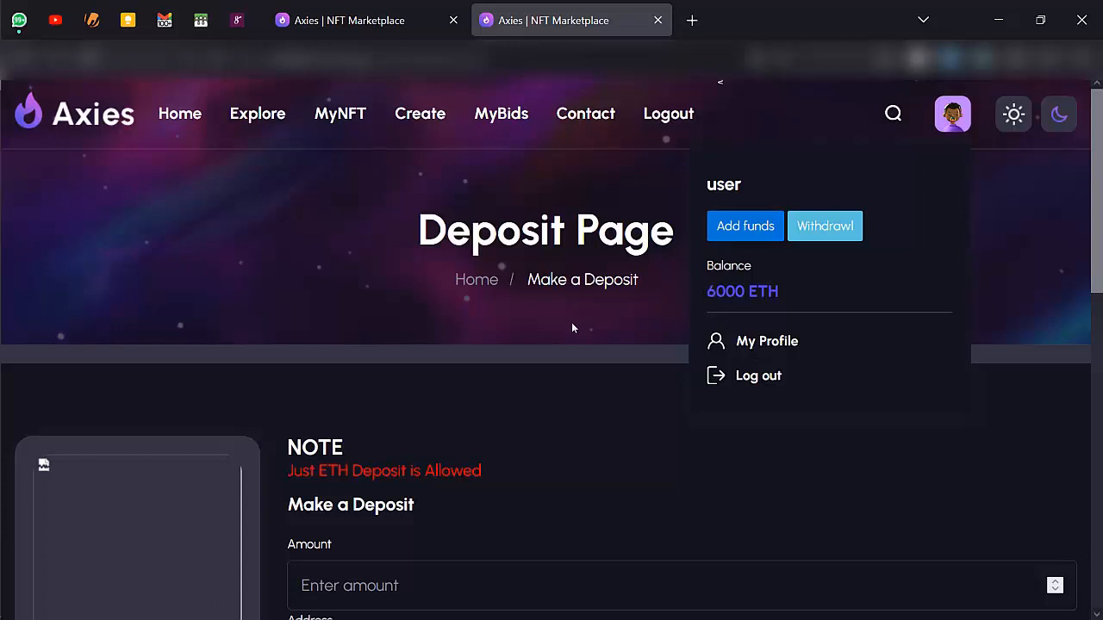
Open the Mint NFT page and choose Amy.jpg as the file to upload.
click(795, 226)
click(436, 126)
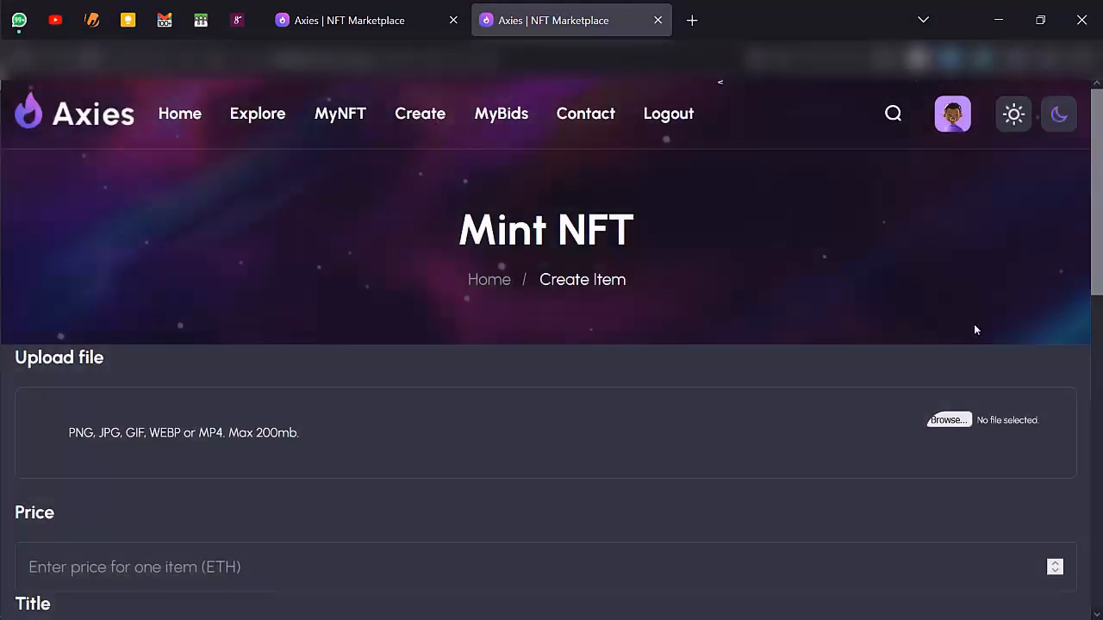
click(514, 399)
click(621, 250)
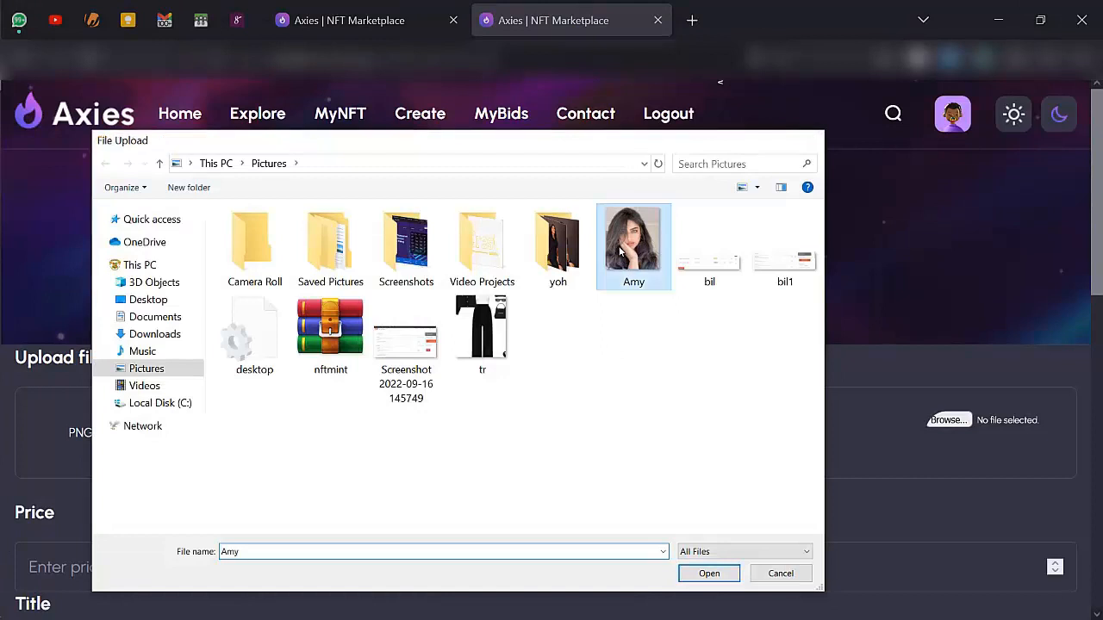
double_click(620, 250)
Set the item's price to 5 ETH, its title to "ment" and its category to "mentle".
scroll(324, 527, down, 2)
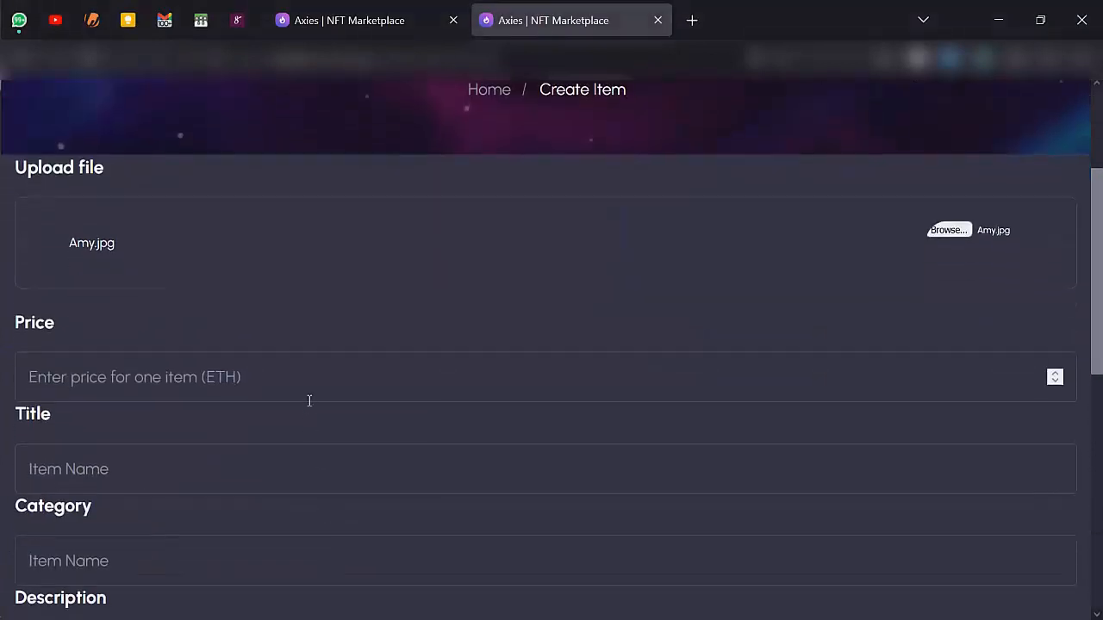
click(304, 382)
text(5)
click(253, 468)
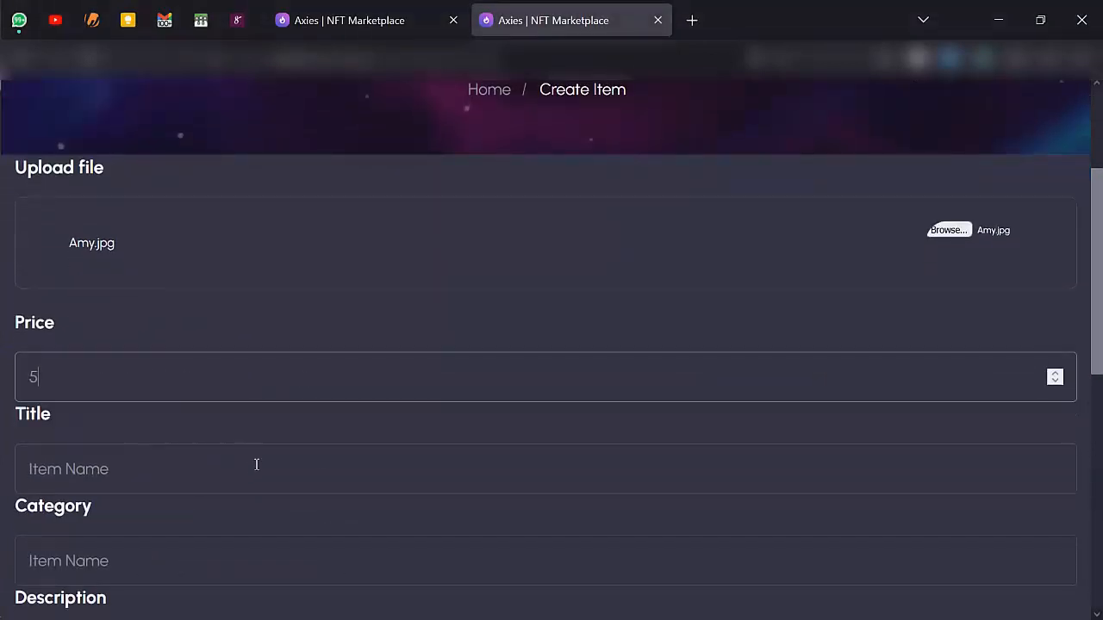
text(ment)
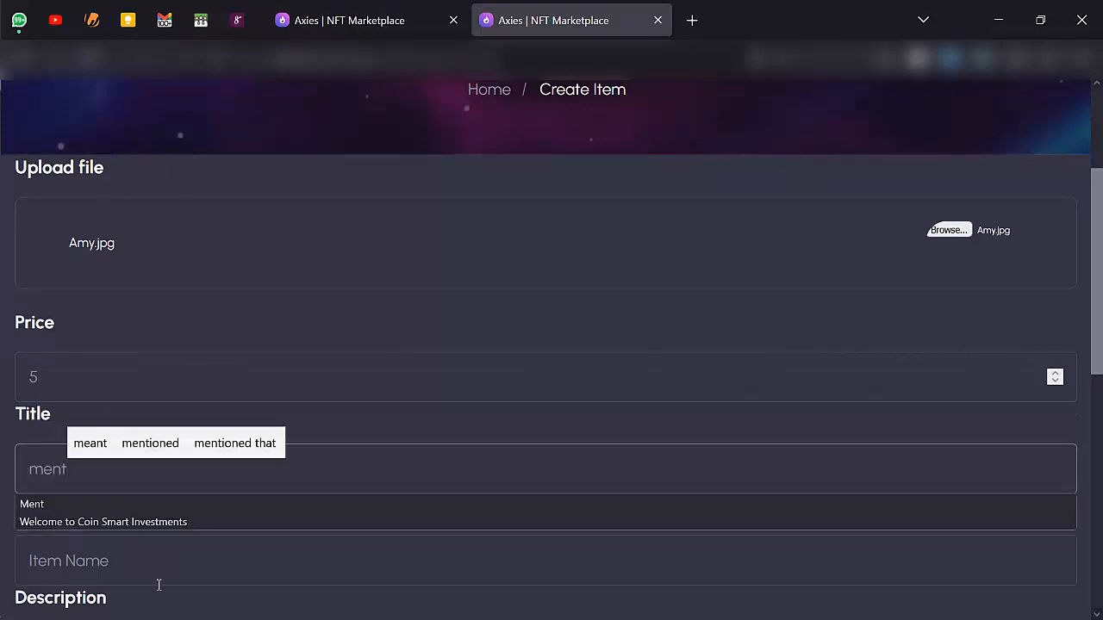
click(153, 581)
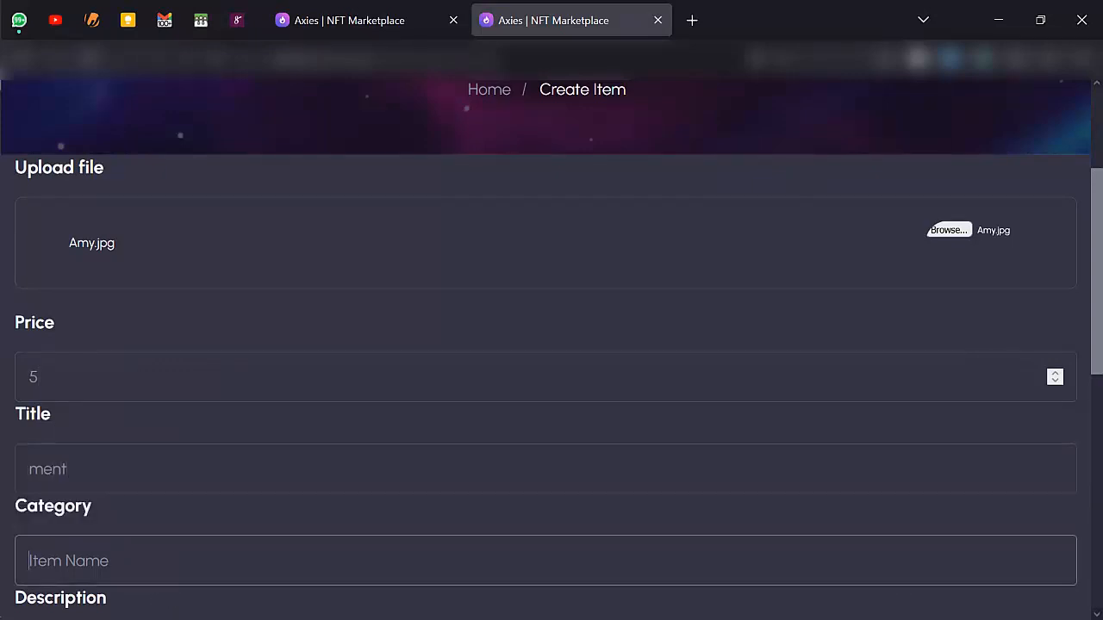
text(mentle)
Enter "this is a limited item" as the description and mint the NFT.
scroll(196, 336, down, 3)
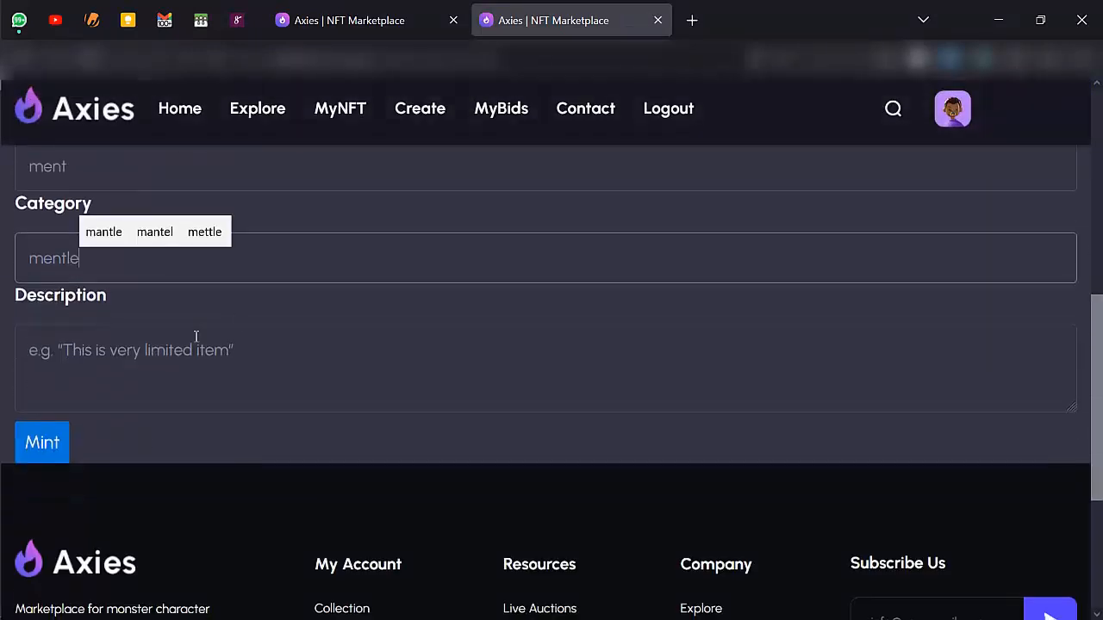
click(242, 342)
text(hisi)
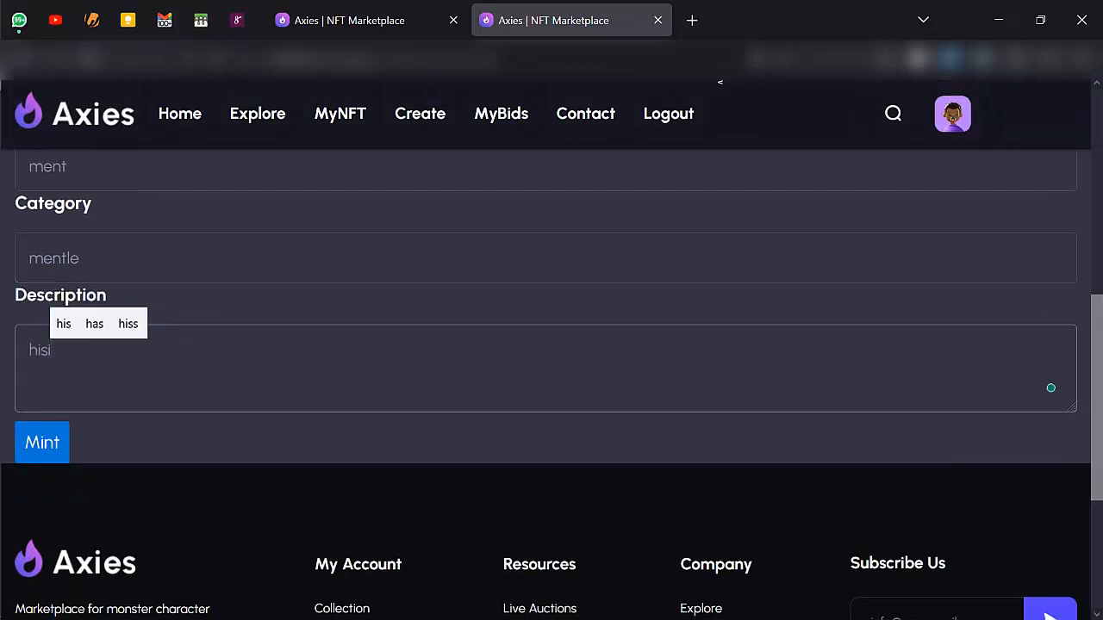
key(BackSpace)
key(BackSpace)
key(BackSpace)
key(BackSpace)
text(this )
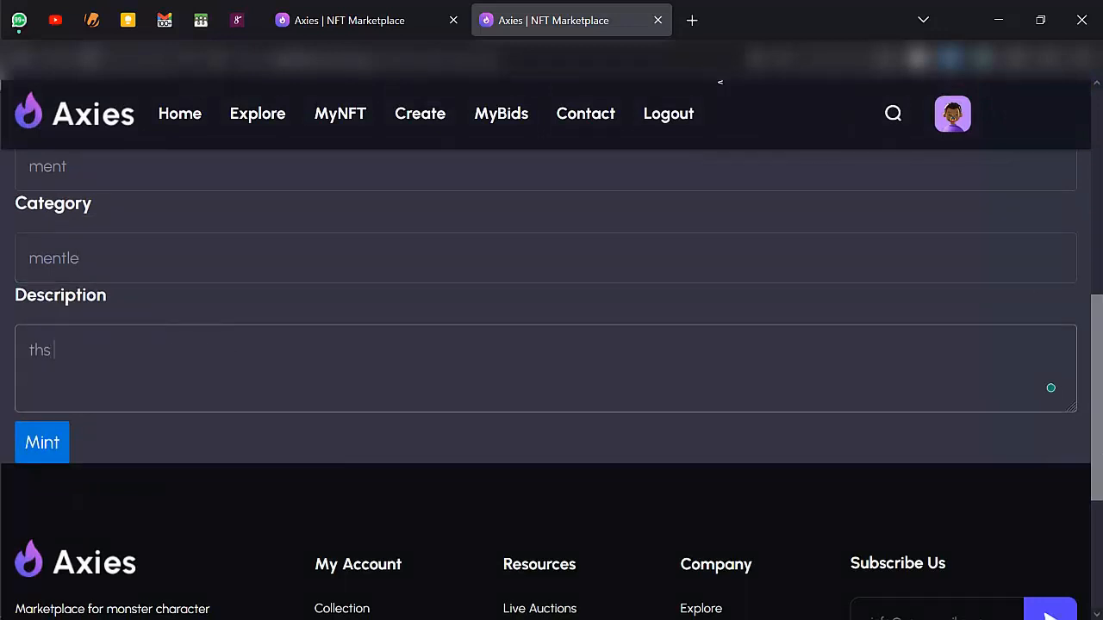
text(is a )
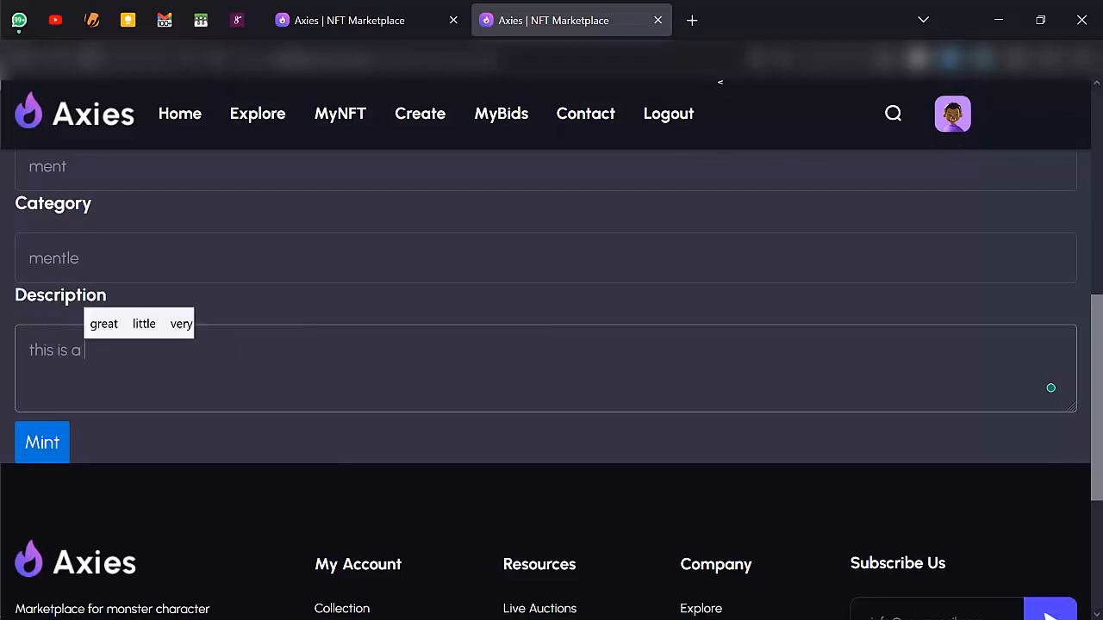
text(limited item)
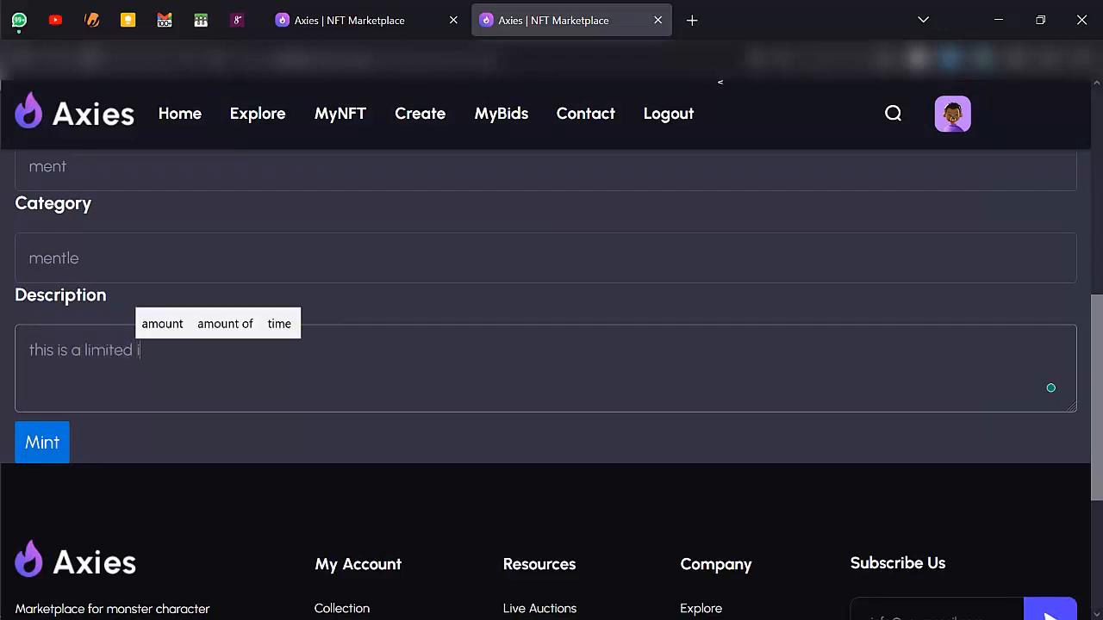
click(42, 442)
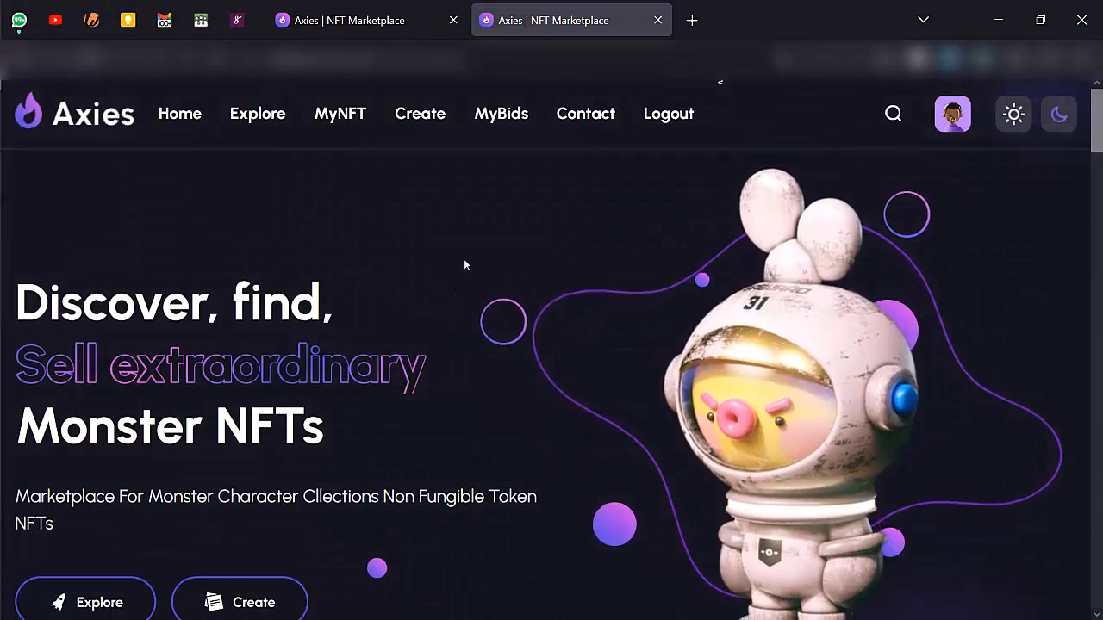
Open the My NFT page and check it for the newly minted item.
click(344, 116)
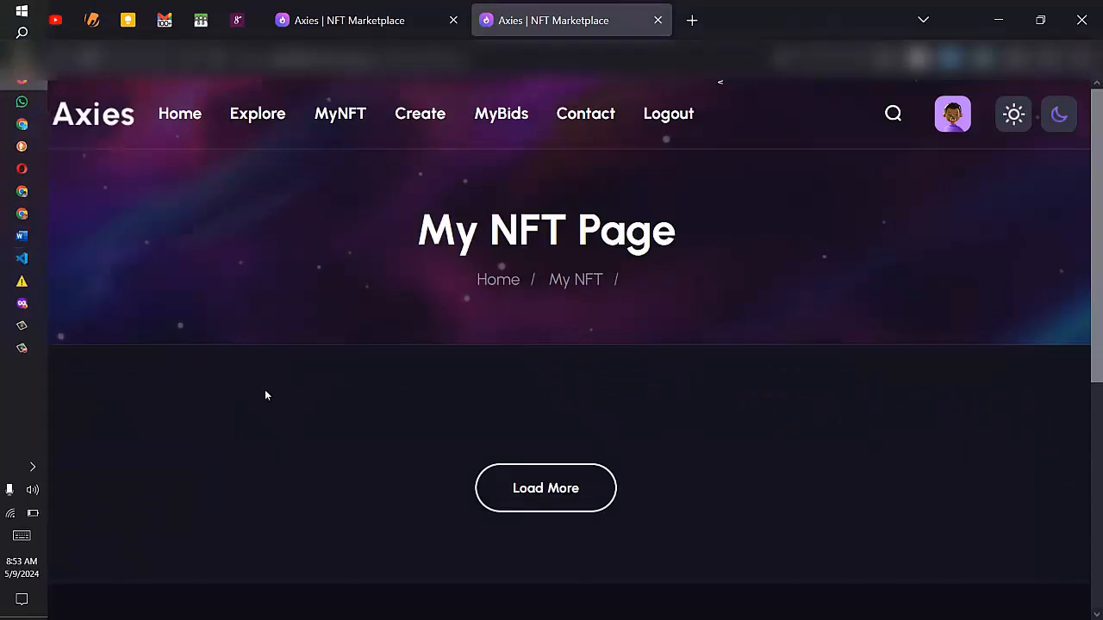
scroll(335, 298, down, 3)
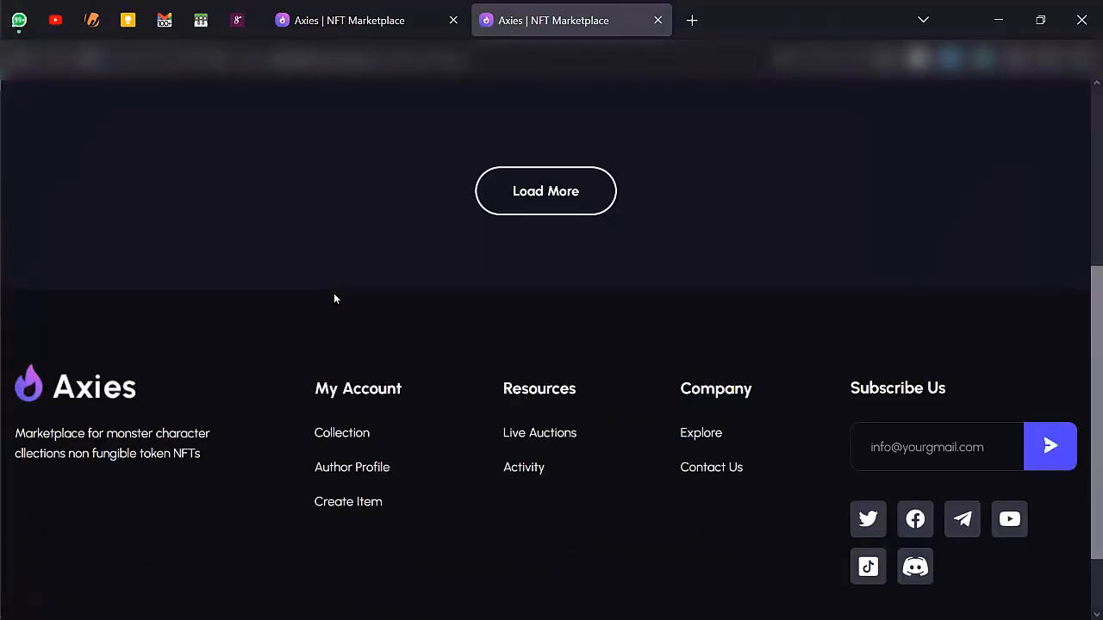
scroll(336, 298, up, 3)
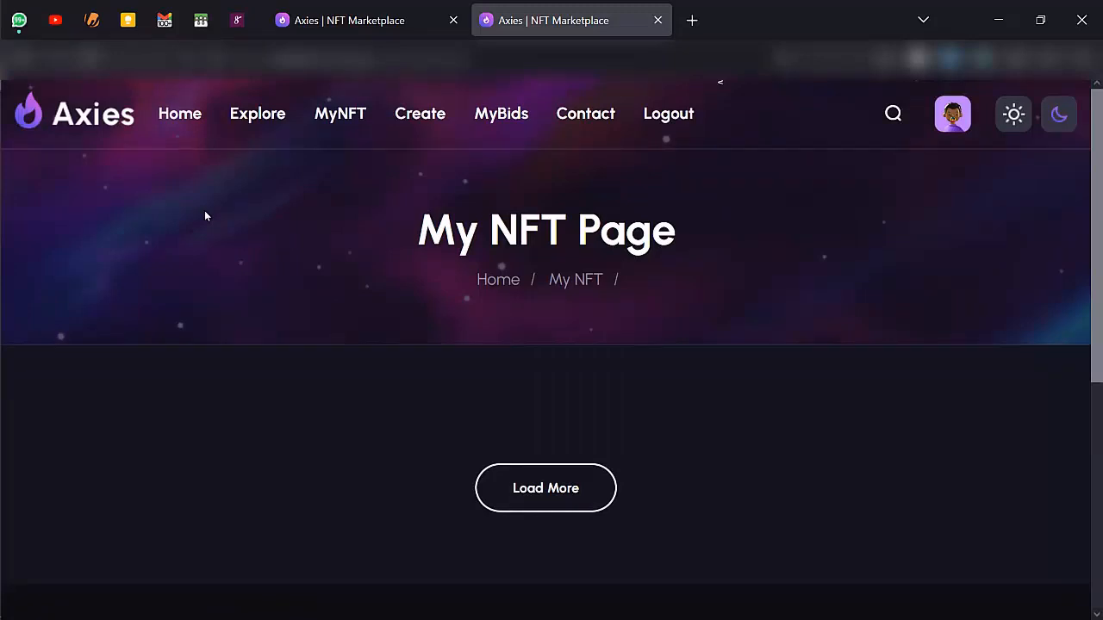
Switch to the admin dashboard in the other browser and open the list of pending mints under Mint Management.
key(super)
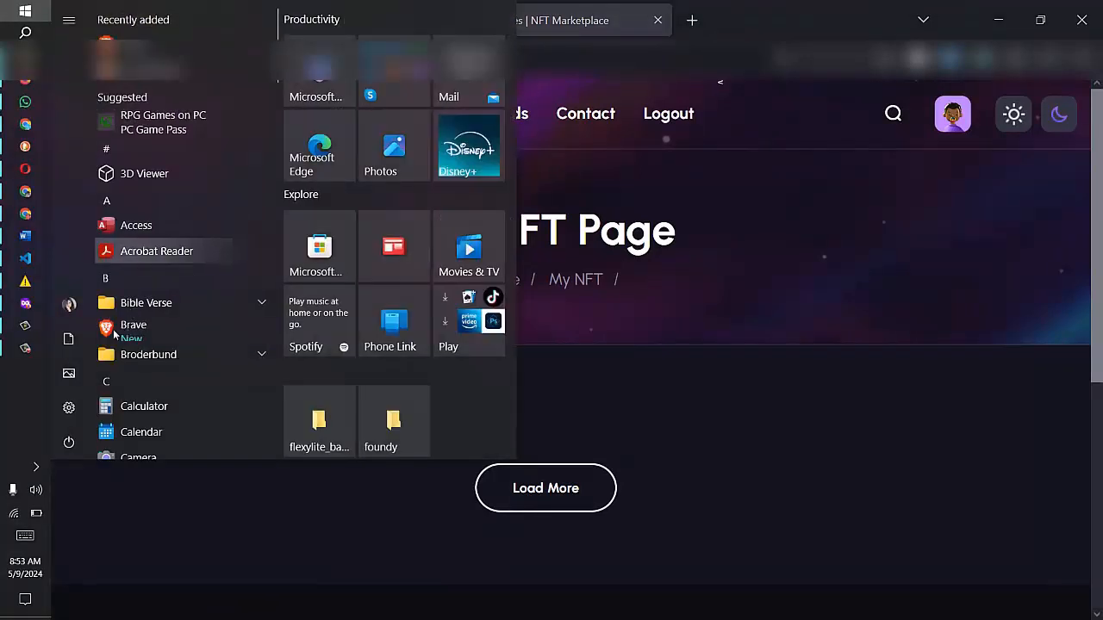
click(35, 136)
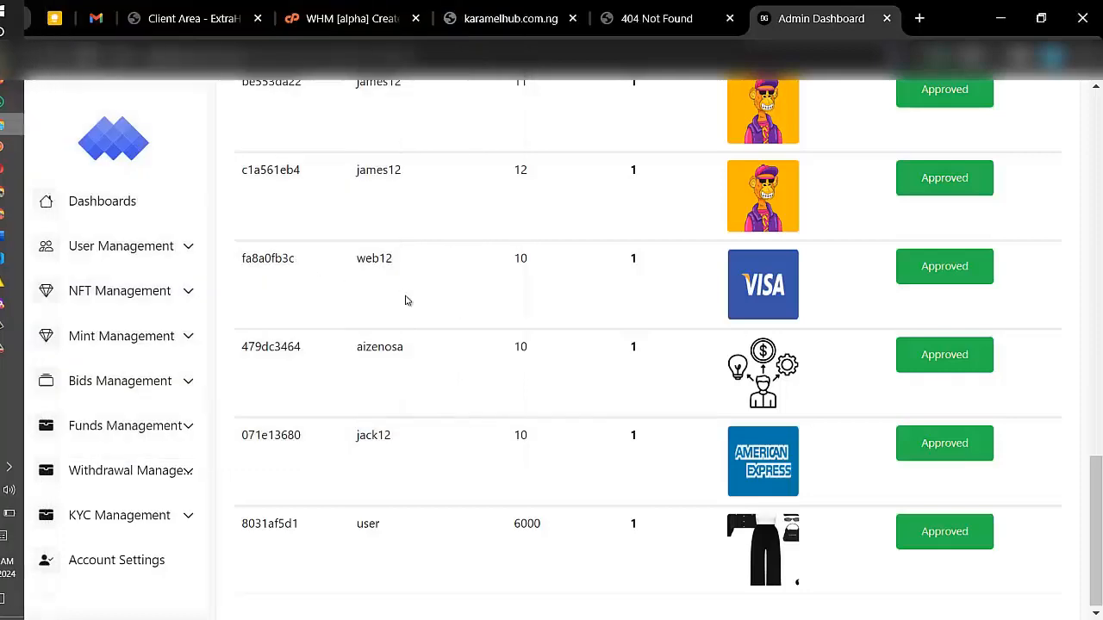
scroll(407, 300, up, 4)
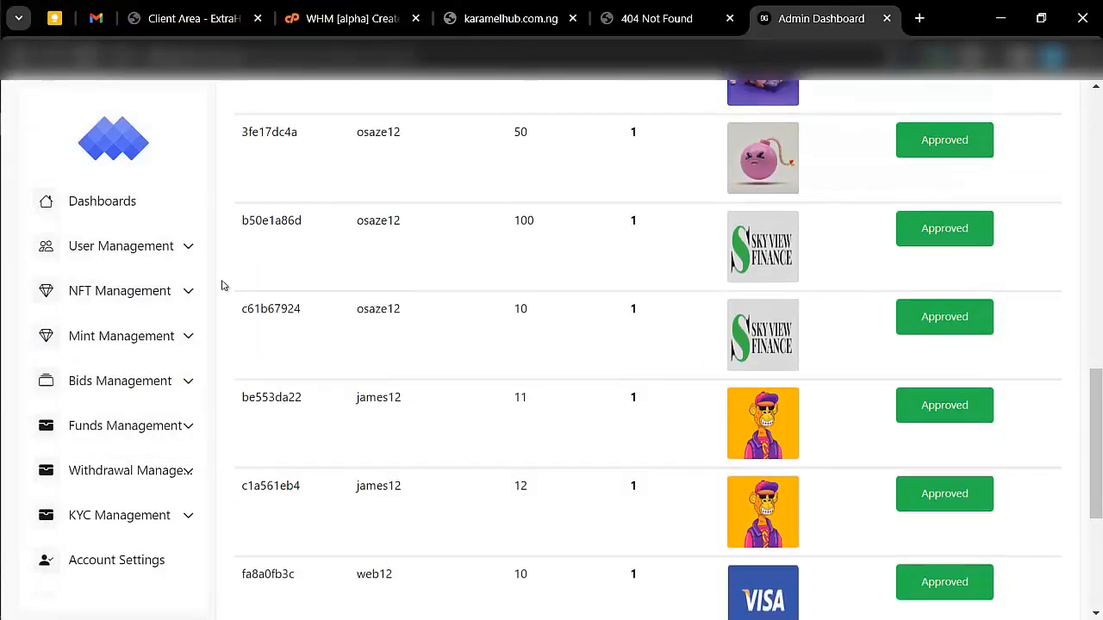
click(169, 305)
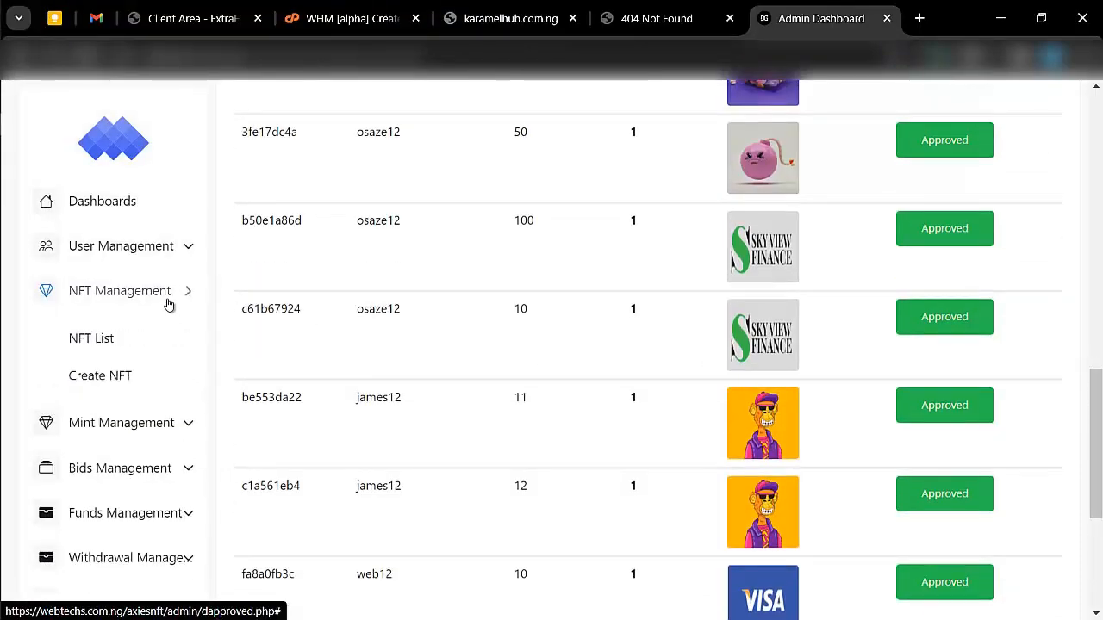
click(140, 437)
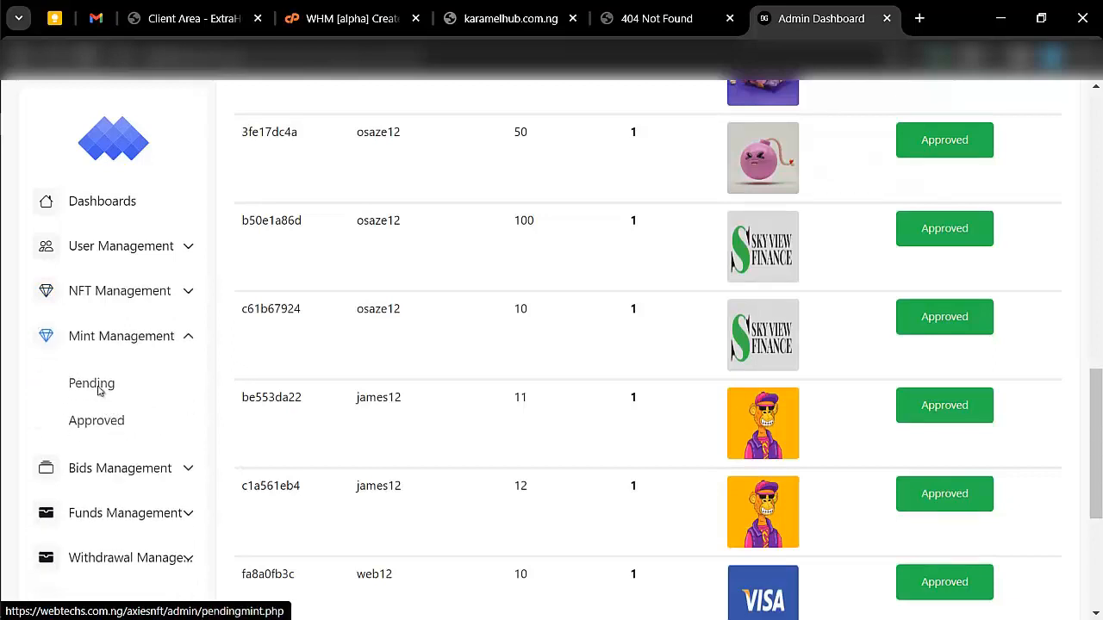
click(100, 390)
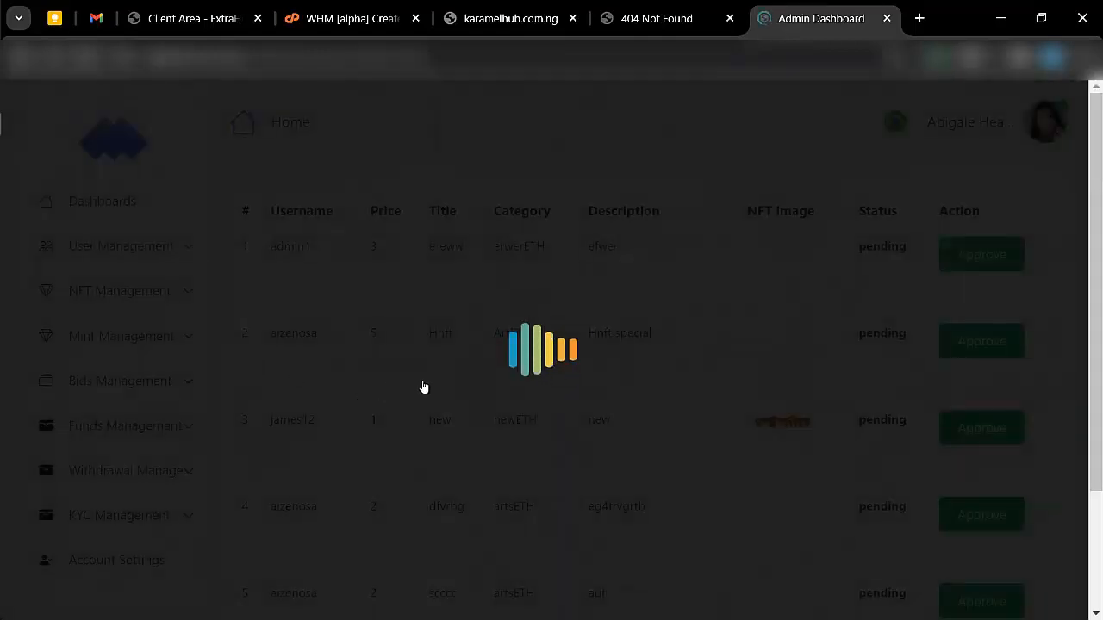
Approve the pending mint titled "ment" with the description "this is a limited item" and acknowledge the confirmation.
scroll(571, 523, down, 2)
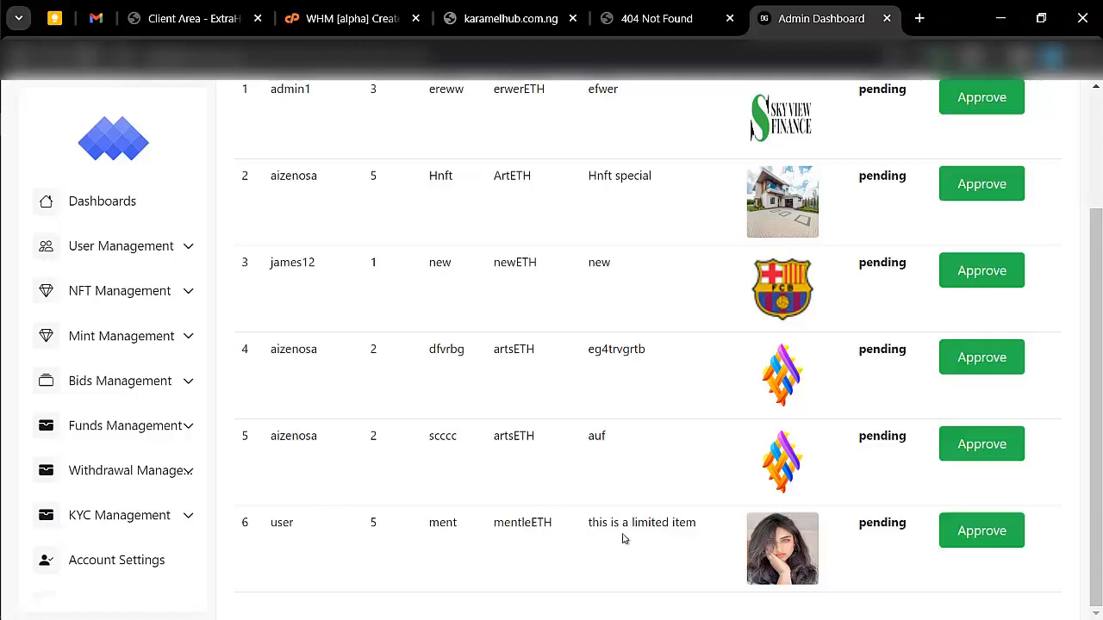
click(979, 533)
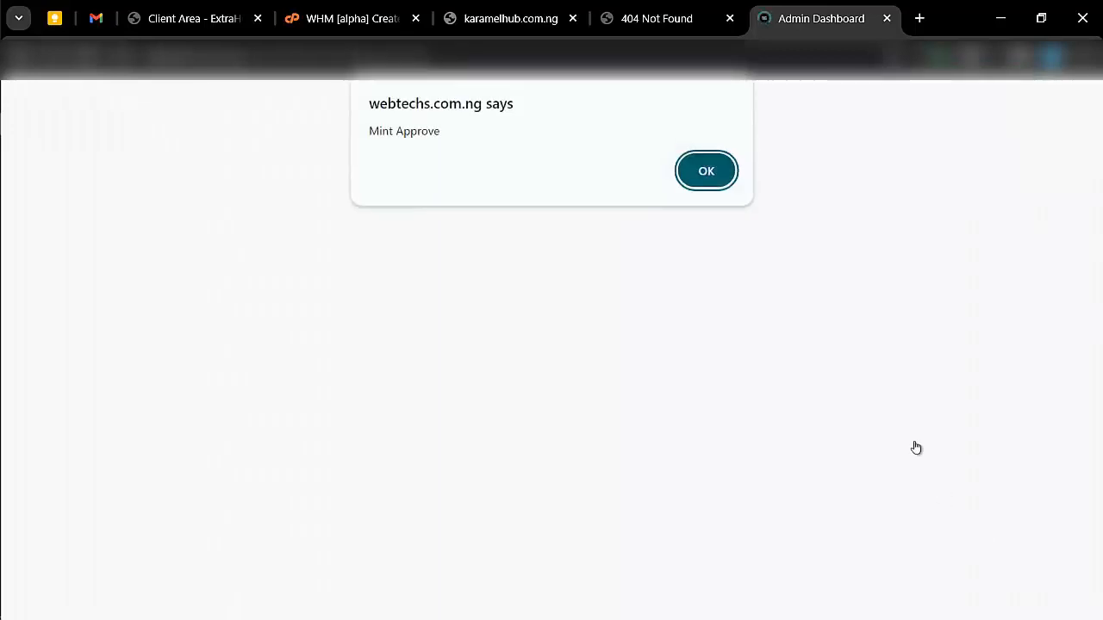
click(726, 175)
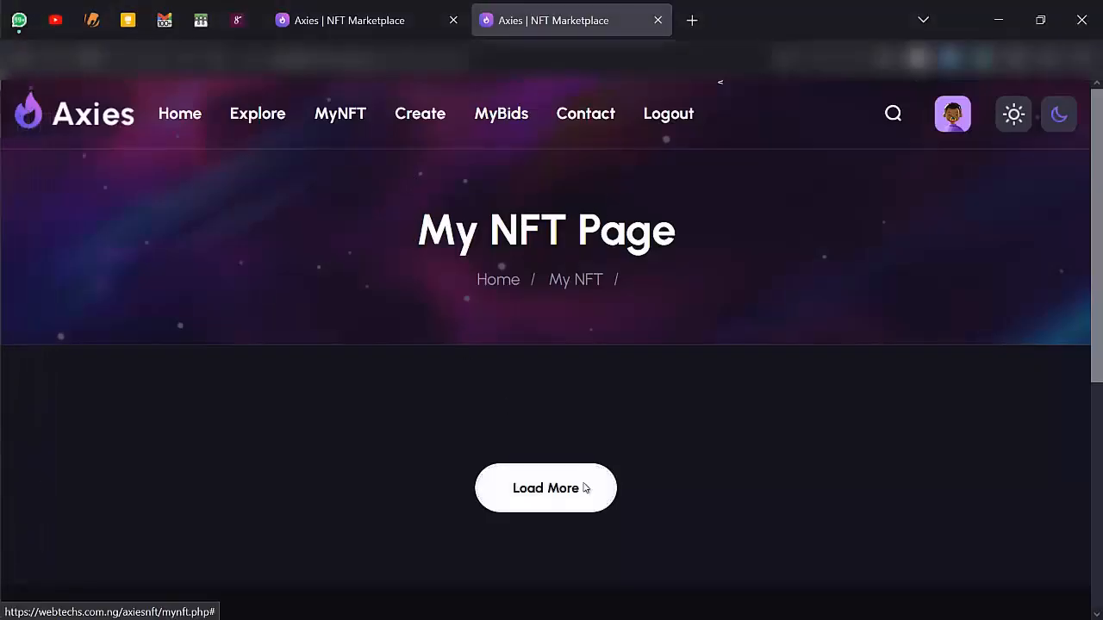
Return to the marketplace site and reload the My NFT page to check for the approved "ment" item.
scroll(580, 479, down, 5)
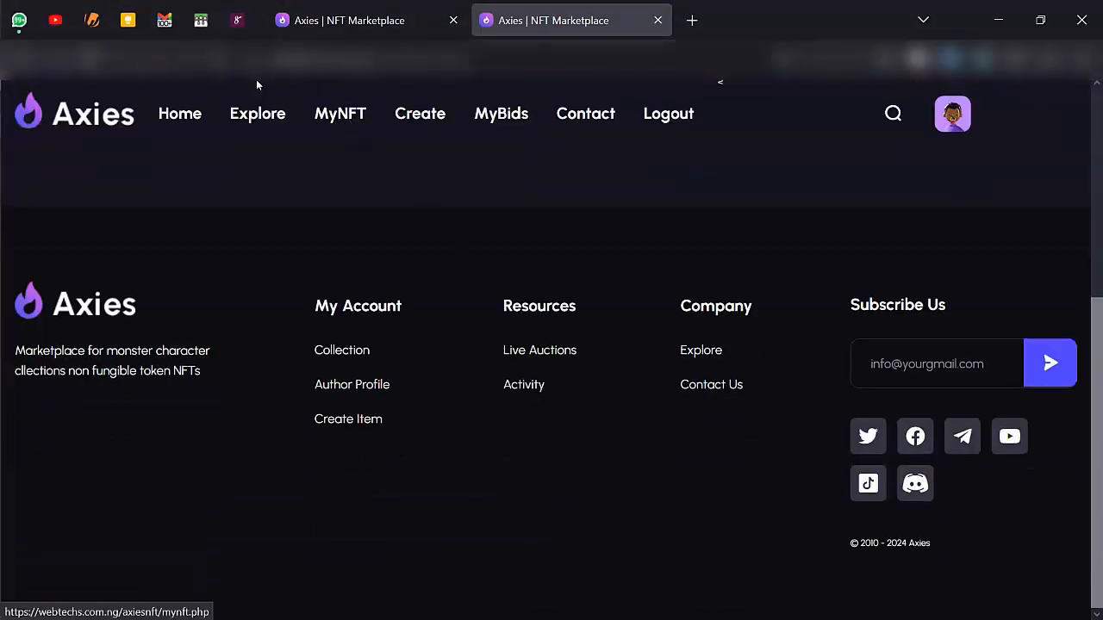
click(338, 118)
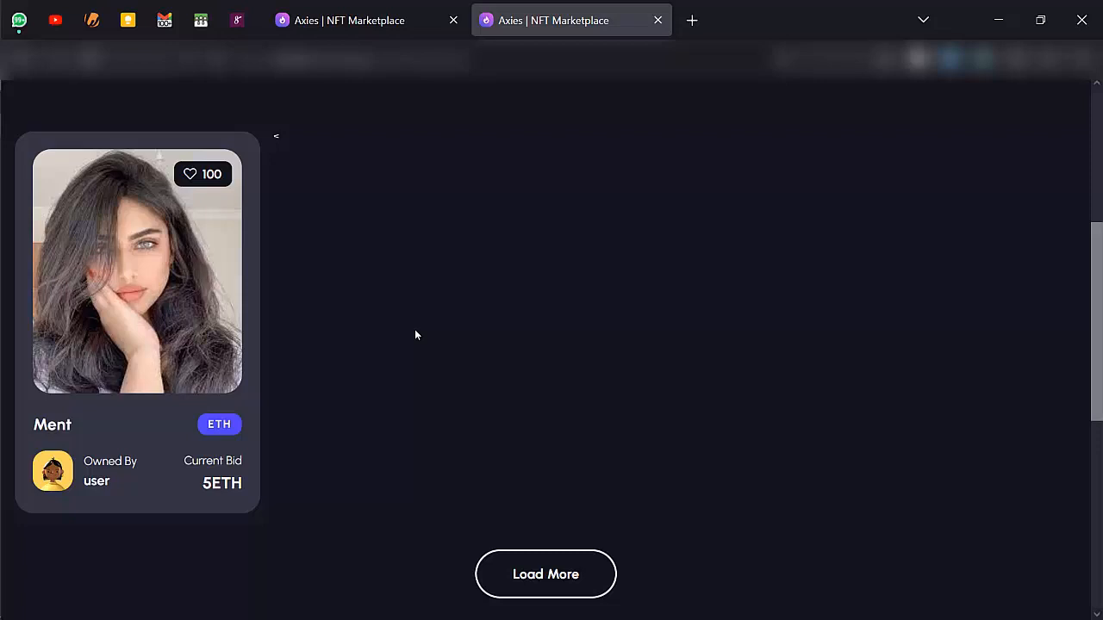
scroll(257, 197, up, 4)
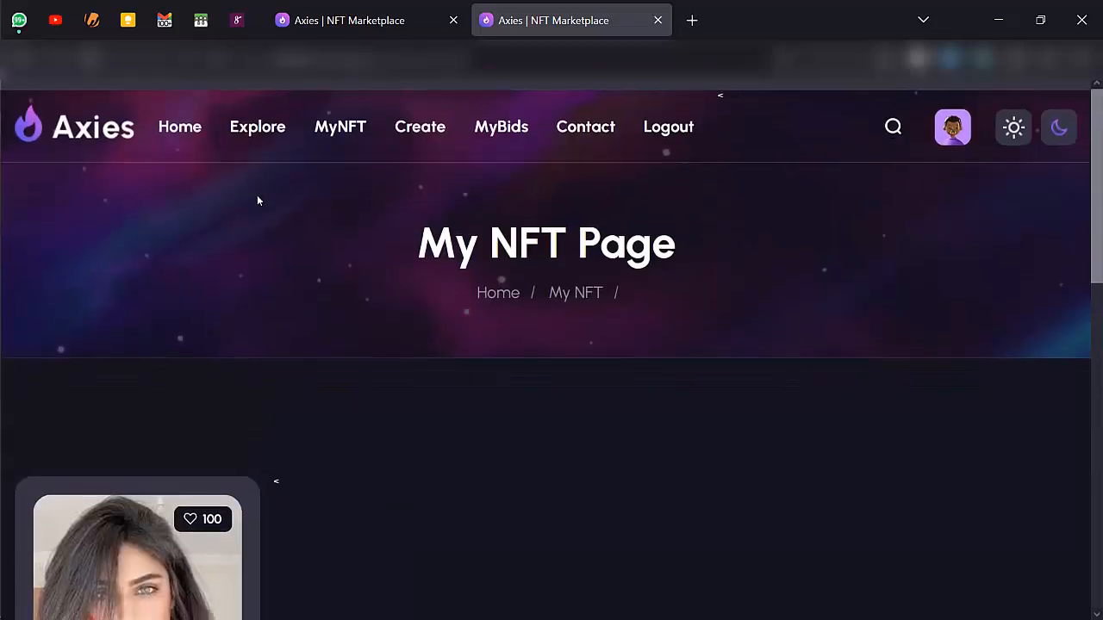
Open the Explore page and look through the listed NFTs for the approved "Ment" item.
click(250, 117)
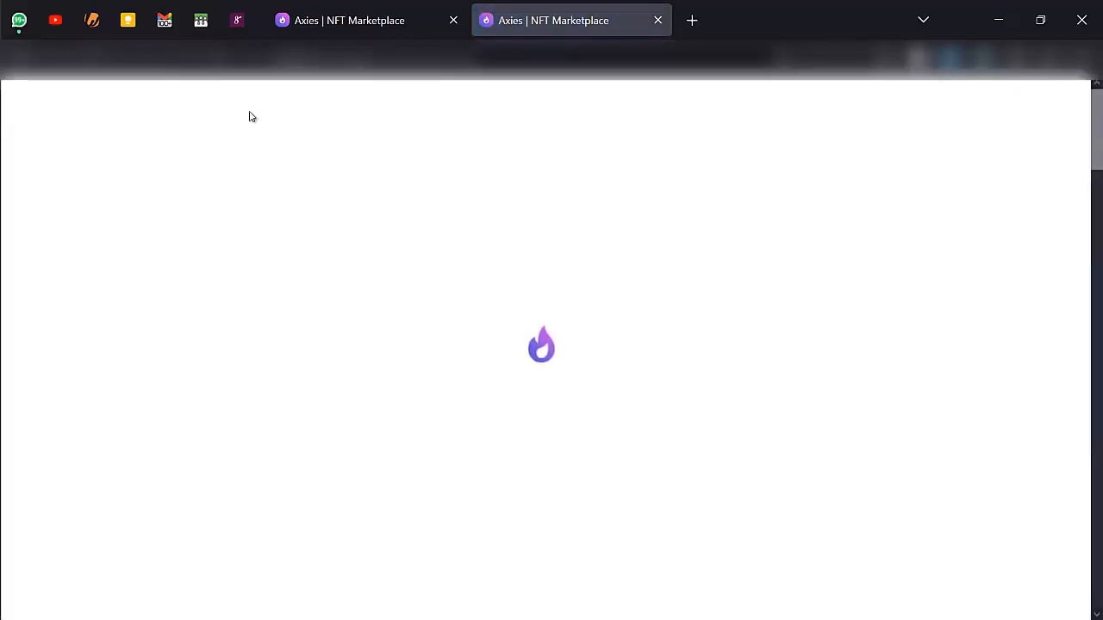
scroll(250, 118, down, 10)
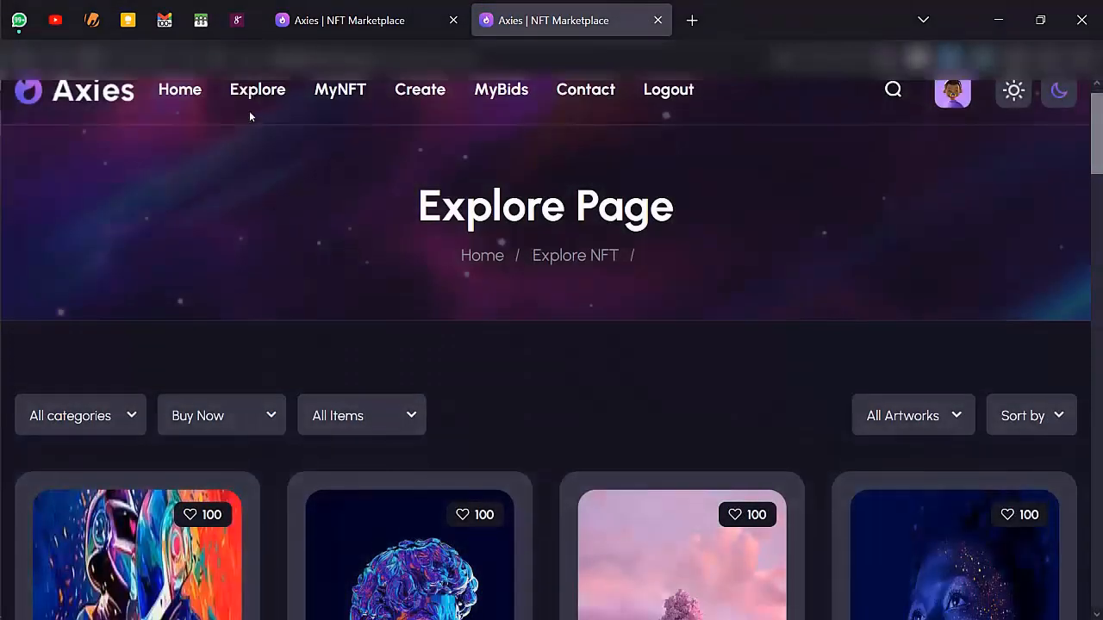
scroll(250, 117, down, 15)
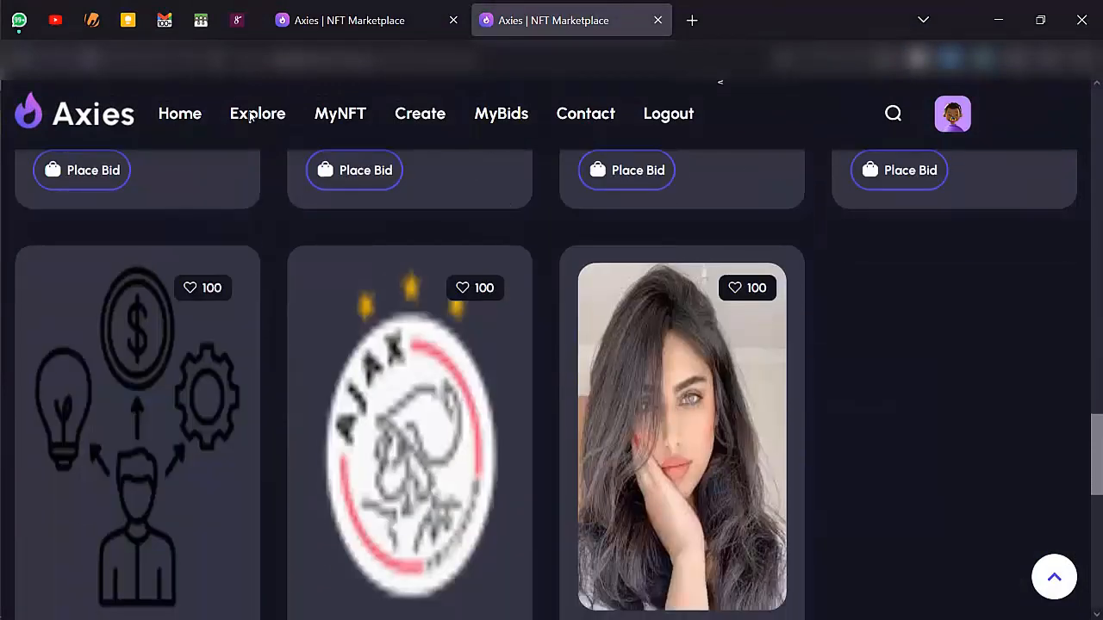
scroll(250, 117, up, 2)
scroll(250, 117, up, 1)
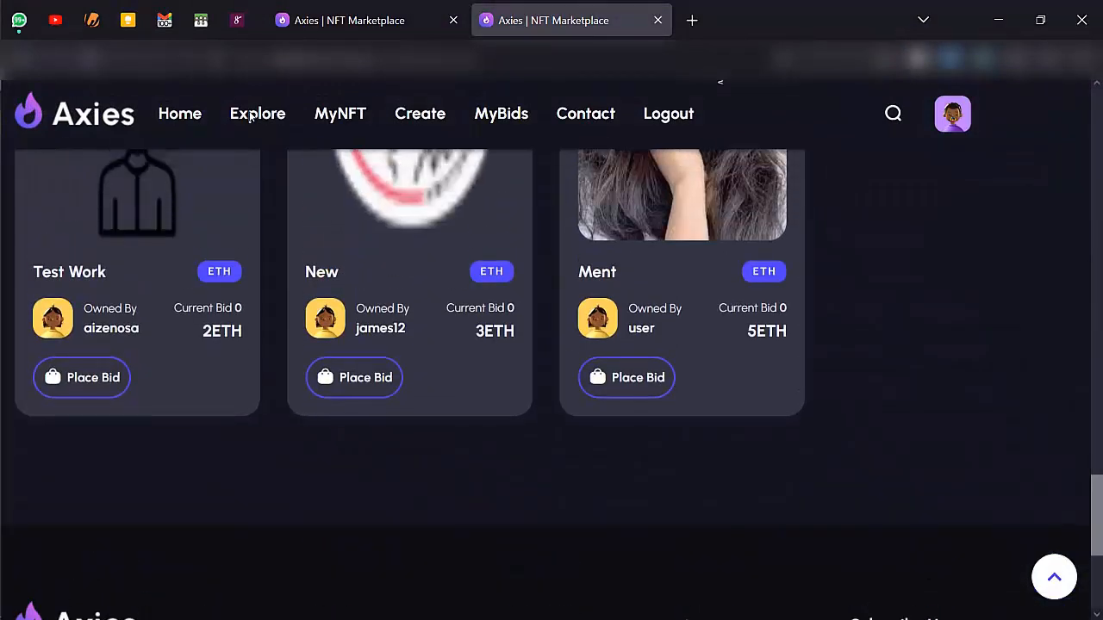
scroll(293, 133, up, 3)
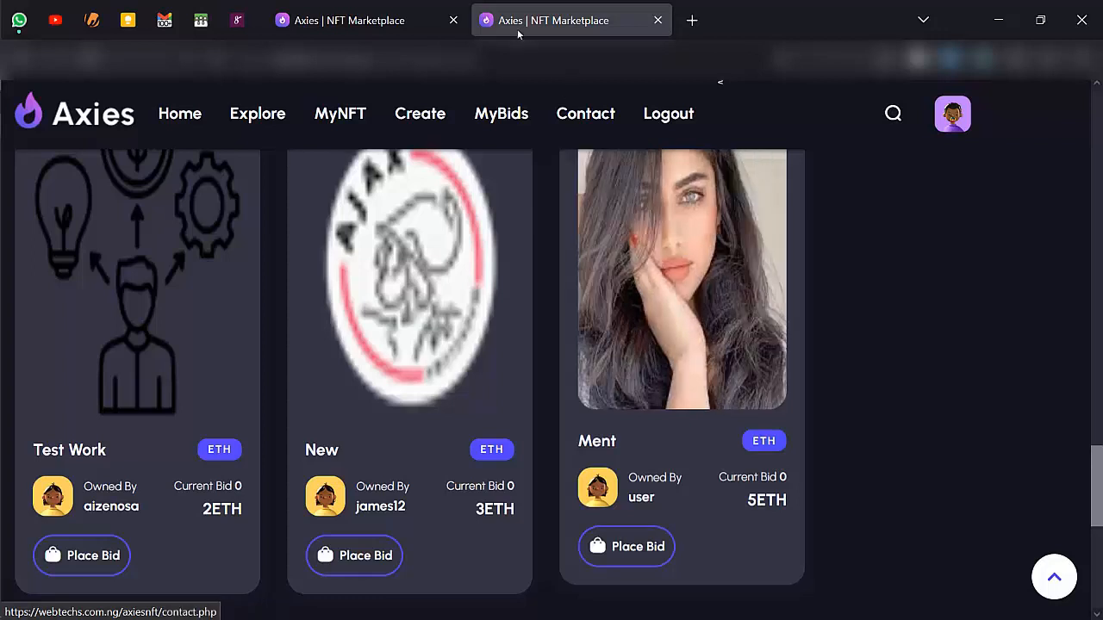
Open the My Bids page and look over its contents.
click(520, 122)
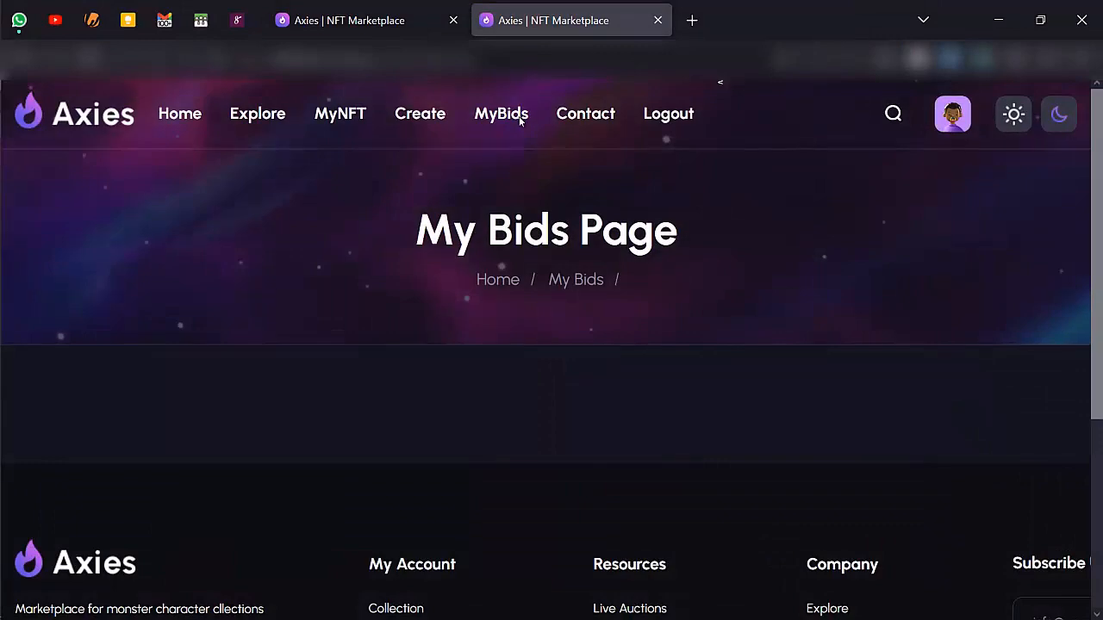
scroll(555, 363, down, 3)
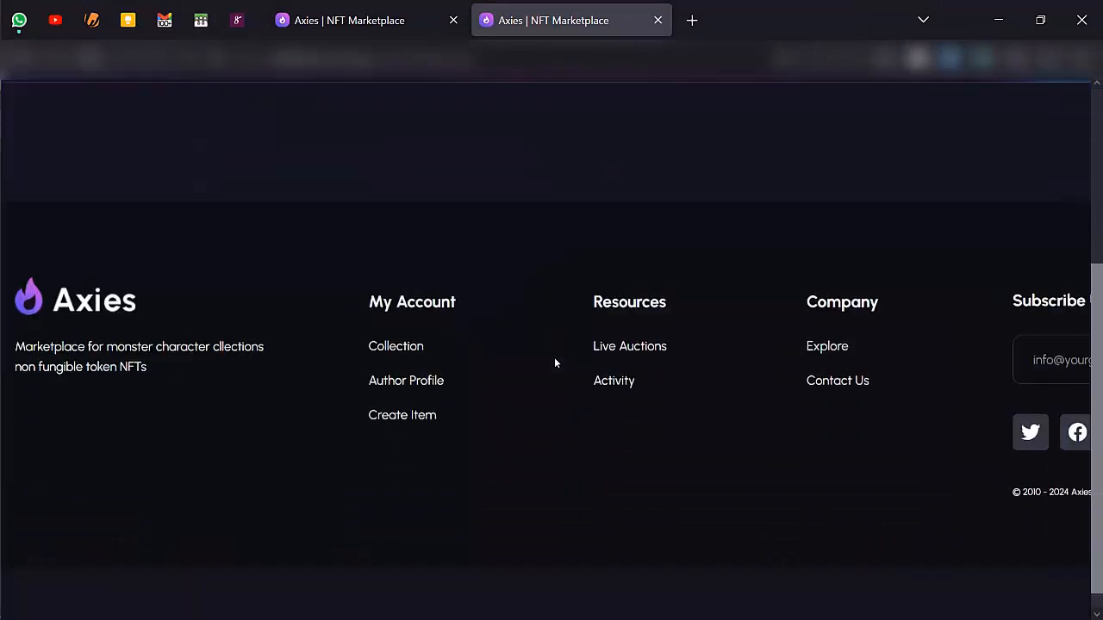
scroll(555, 363, up, 3)
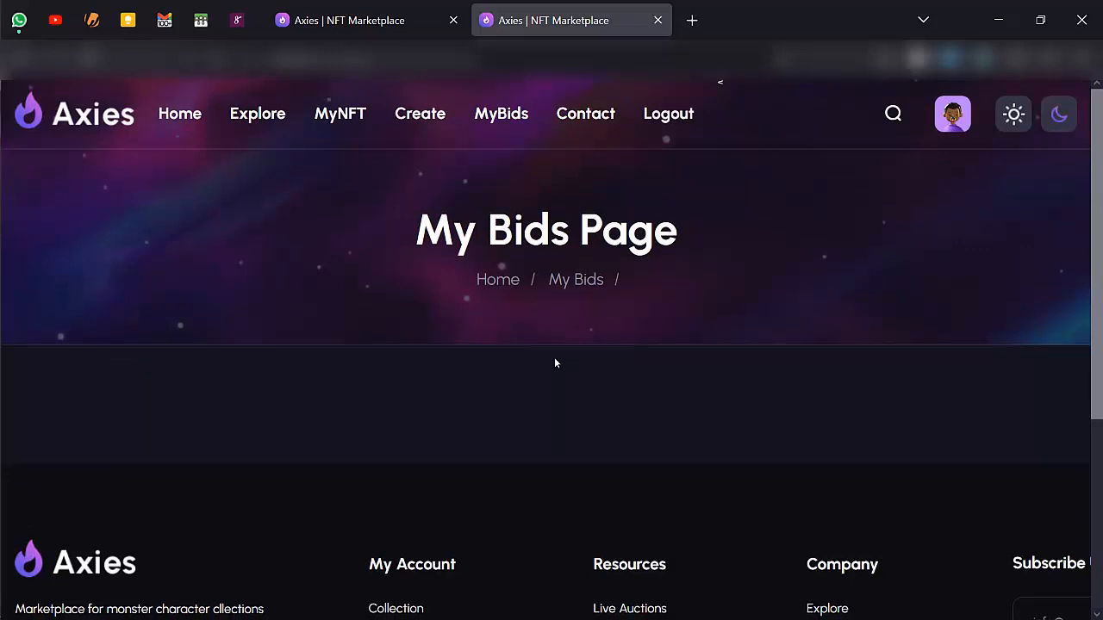
Go back to the Explore page, open the details of the "Man" NFT and review its bidding information.
click(276, 121)
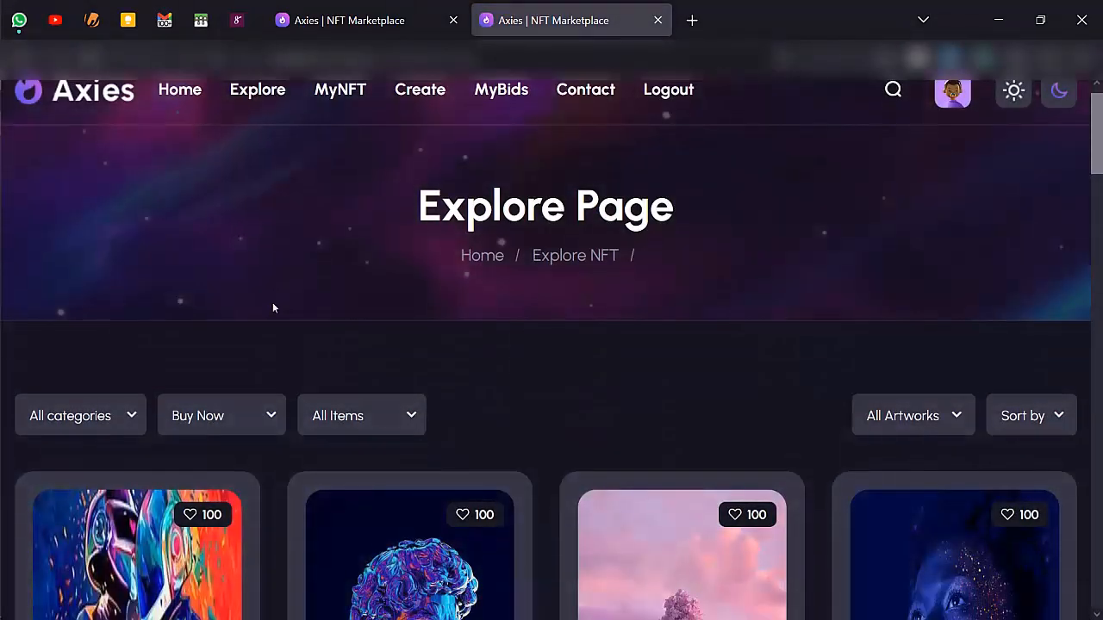
scroll(272, 302, down, 4)
click(422, 447)
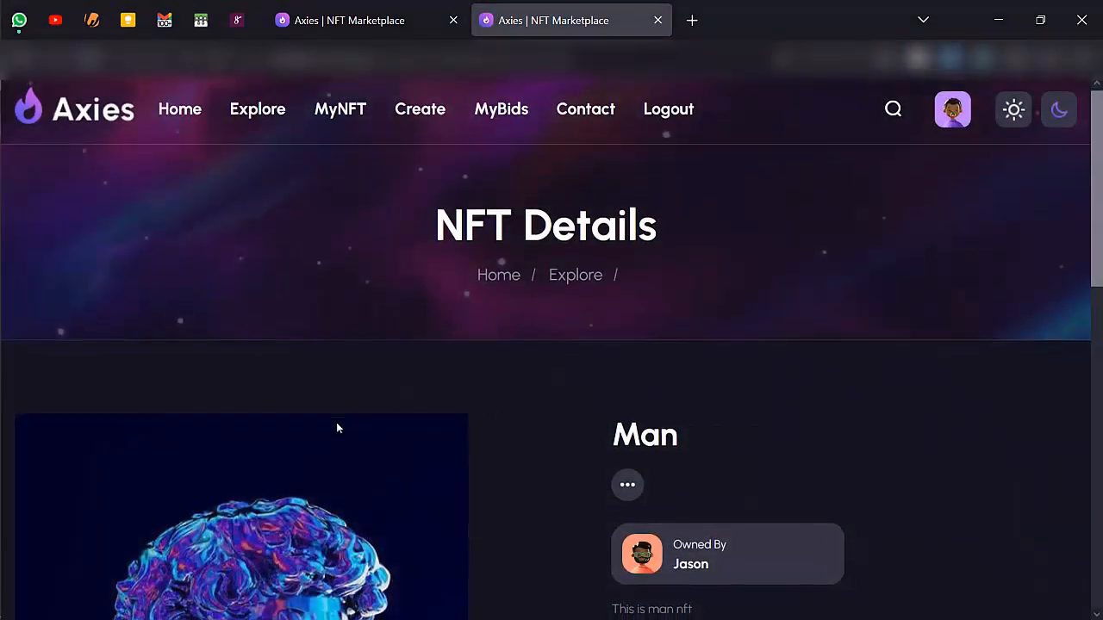
scroll(337, 427, down, 3)
scroll(349, 380, down, 1)
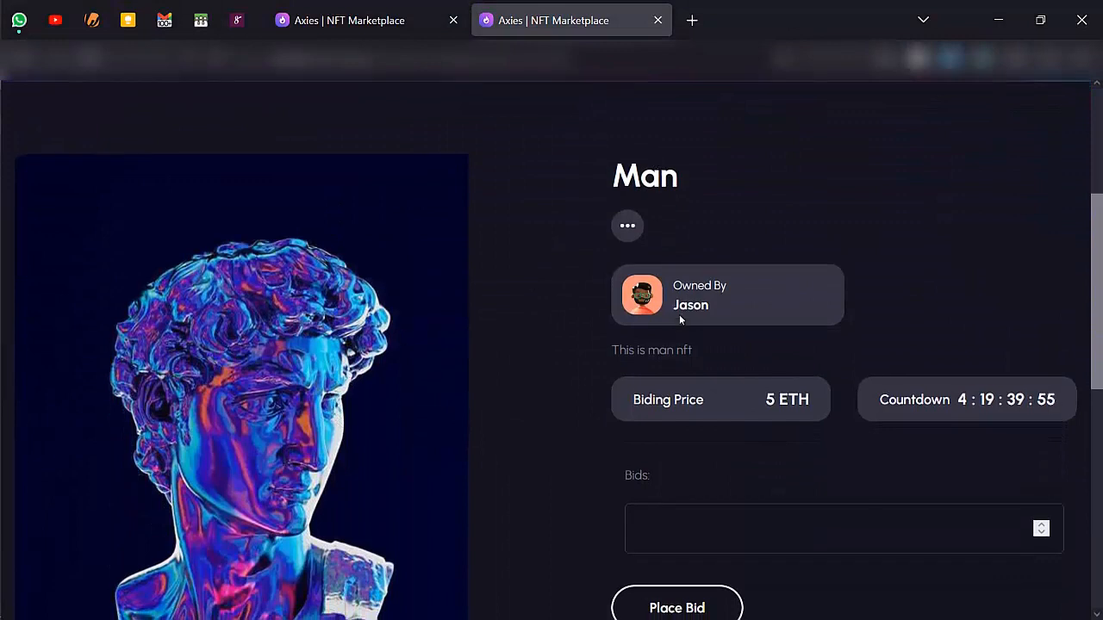
scroll(697, 340, down, 1)
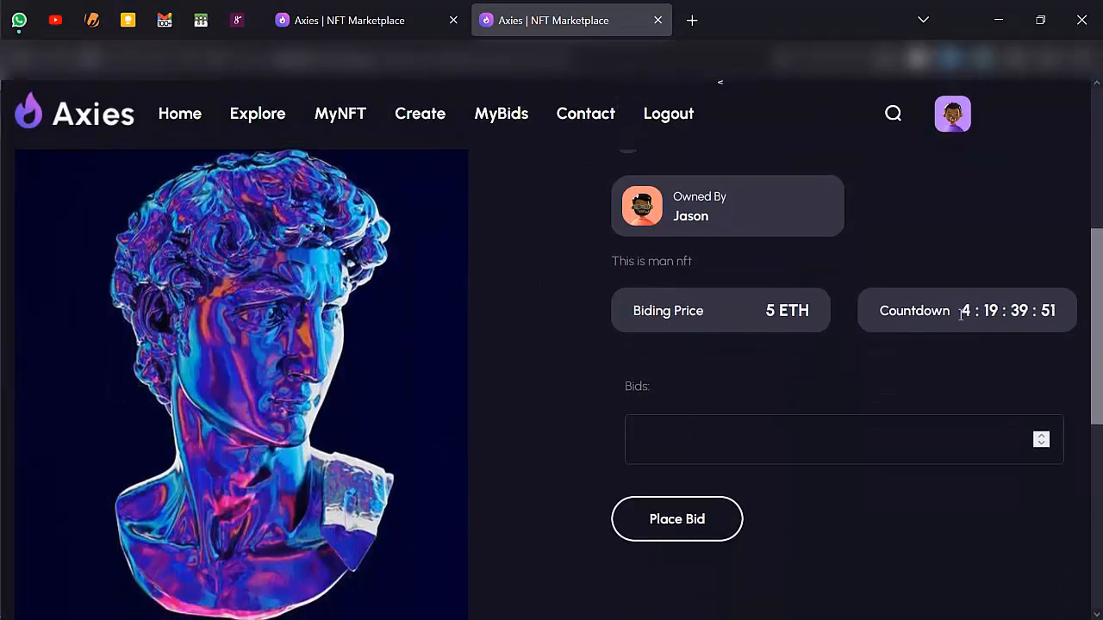
Try to place a bid of 4 on the "Man" NFT and dismiss the resulting message.
click(725, 456)
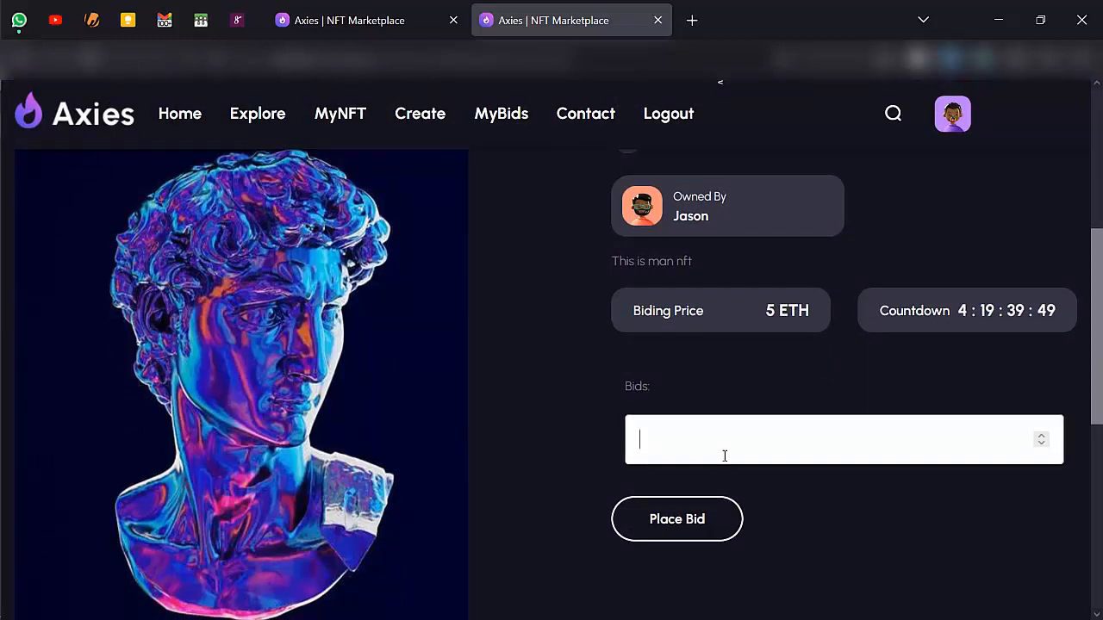
text(4)
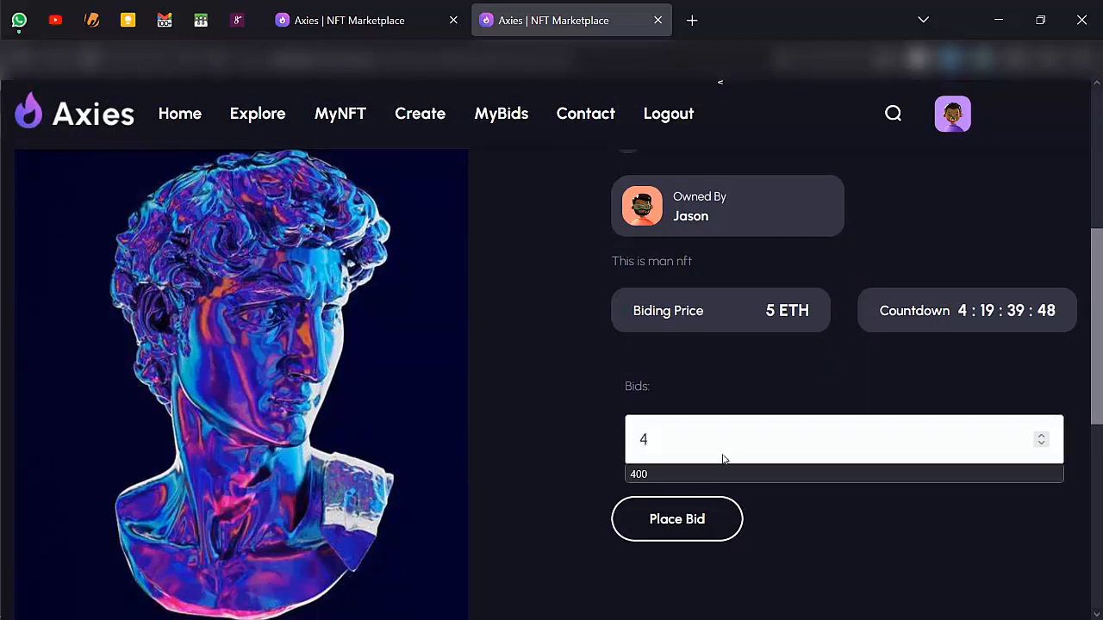
click(686, 520)
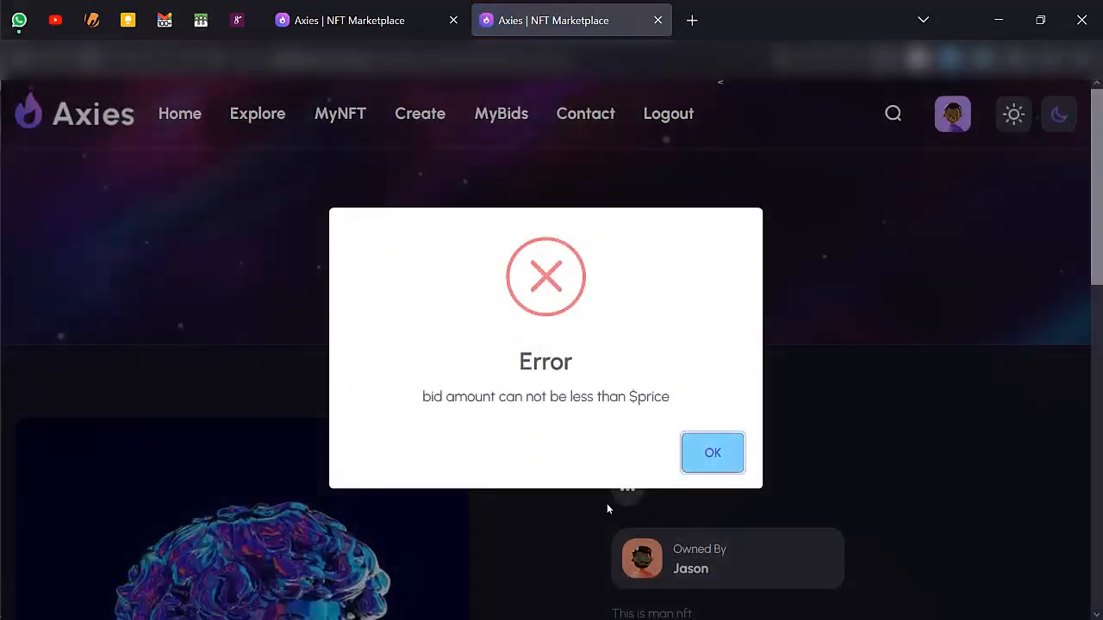
click(695, 448)
Place a bid of 7 on the "Man" NFT and close the confirmation.
scroll(664, 386, down, 4)
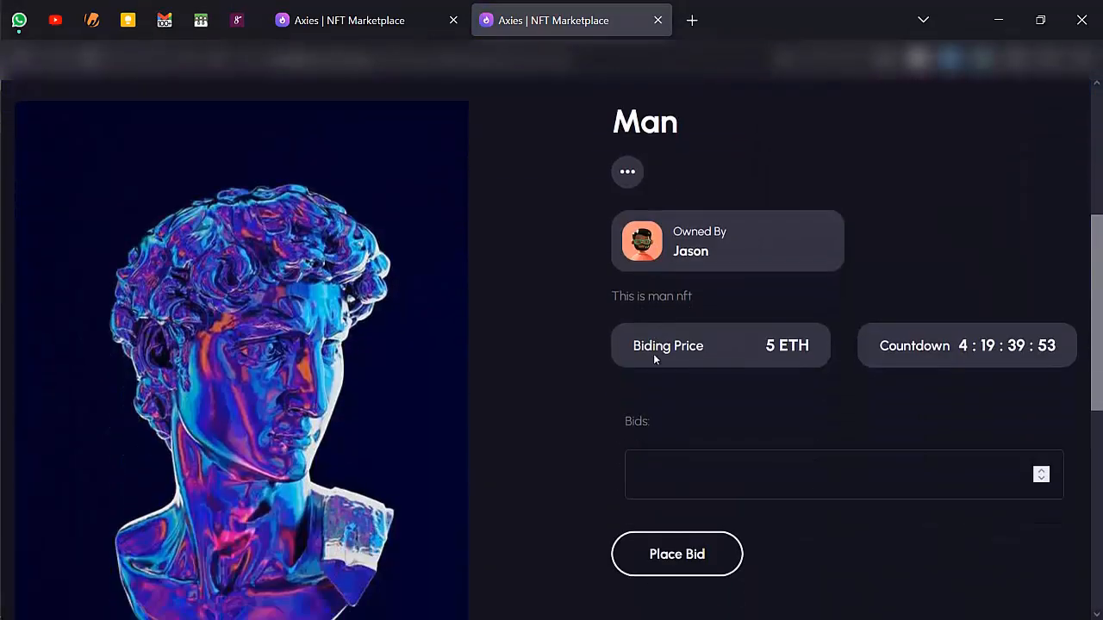
click(700, 462)
text(7)
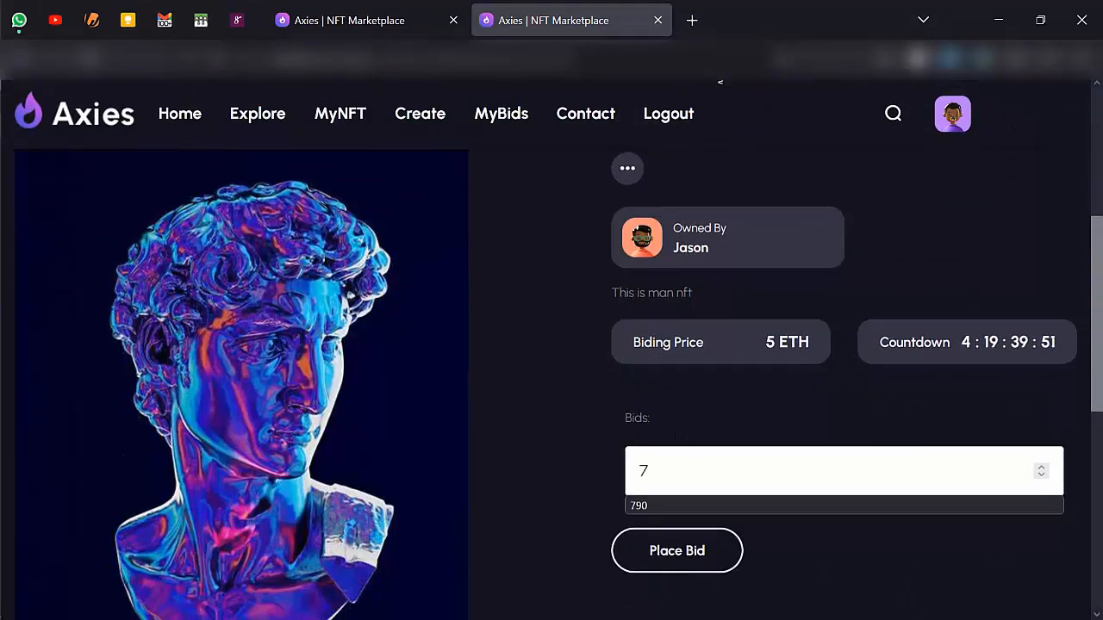
click(707, 567)
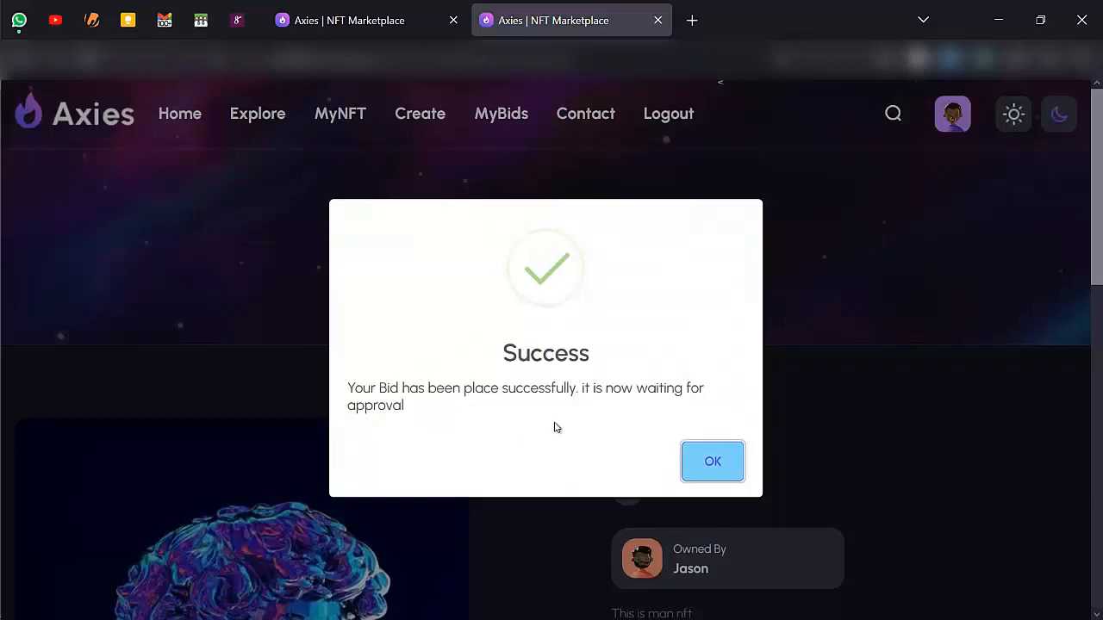
click(722, 464)
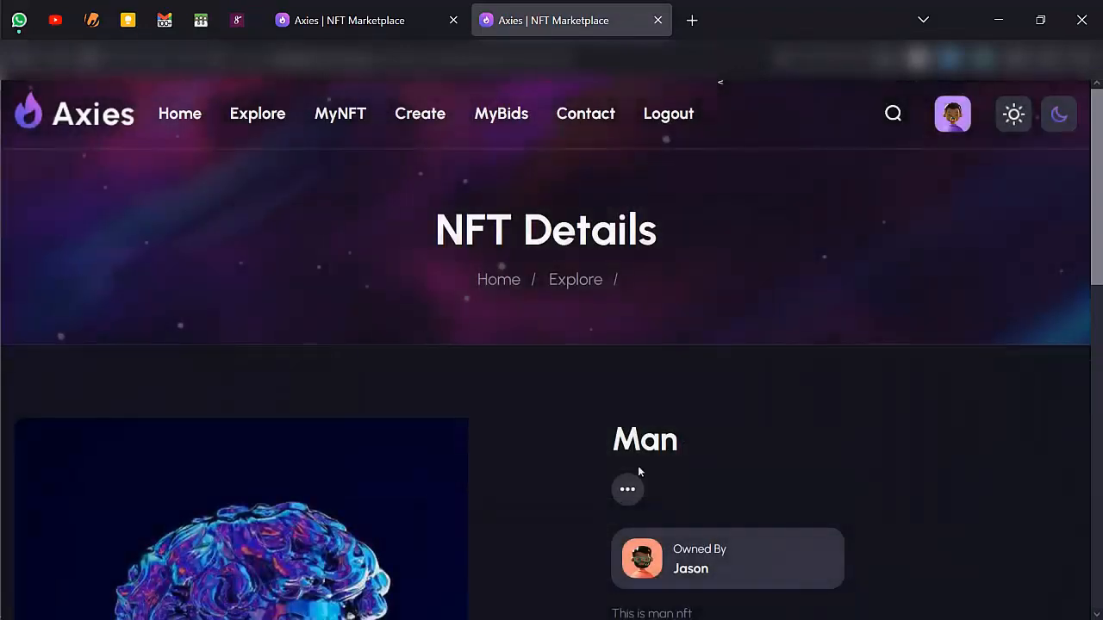
scroll(637, 466, down, 3)
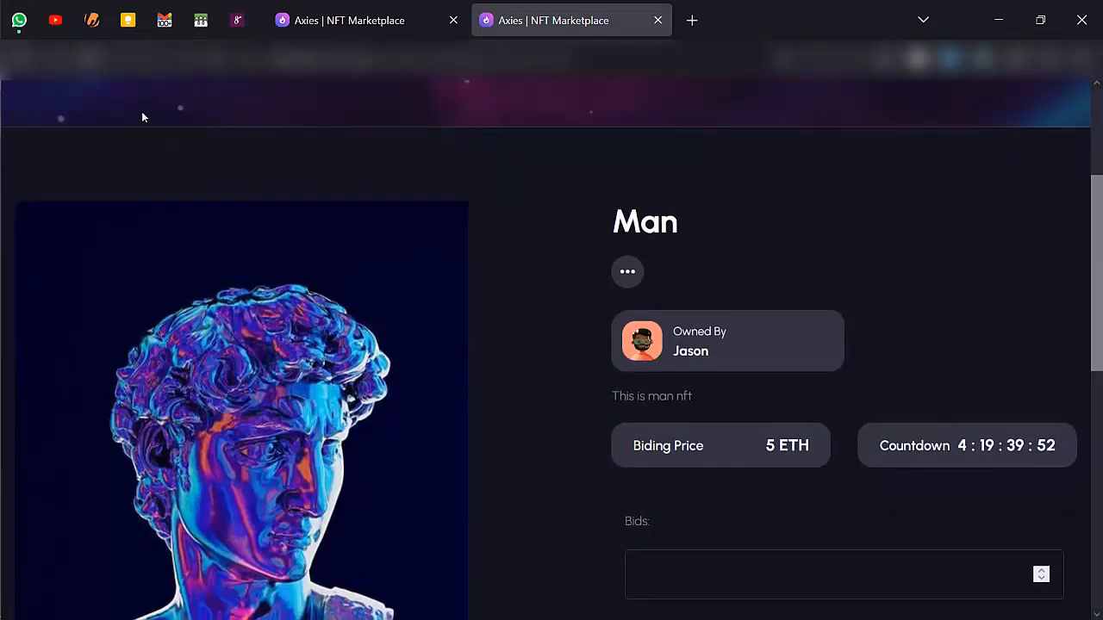
Switch to the admin dashboard and open the list of pending bids under bids management.
mouse_move(13, 109)
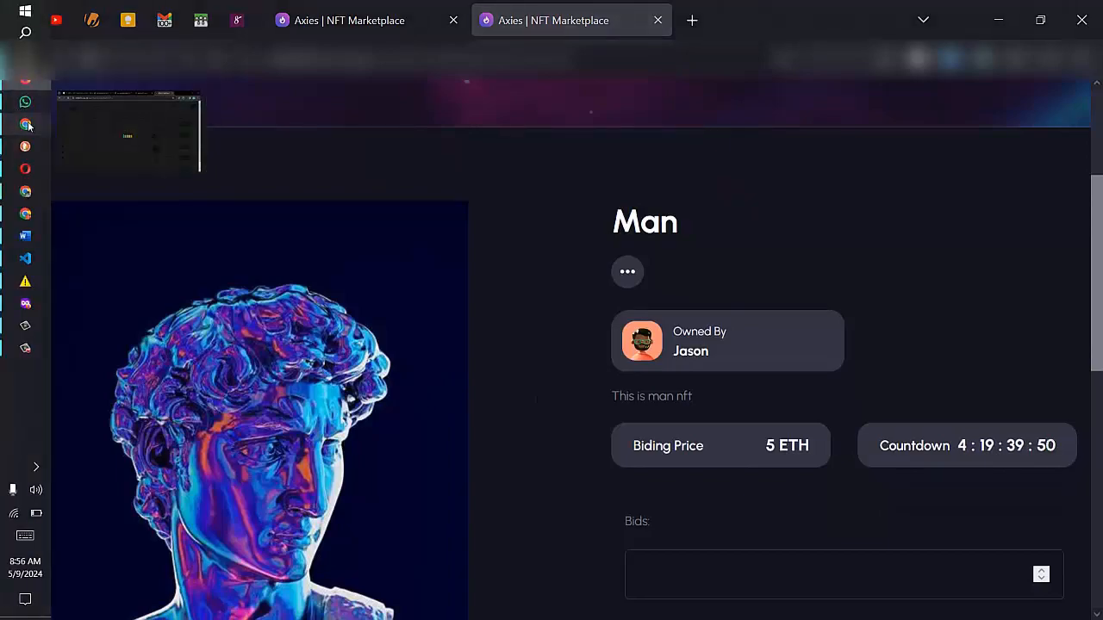
click(28, 127)
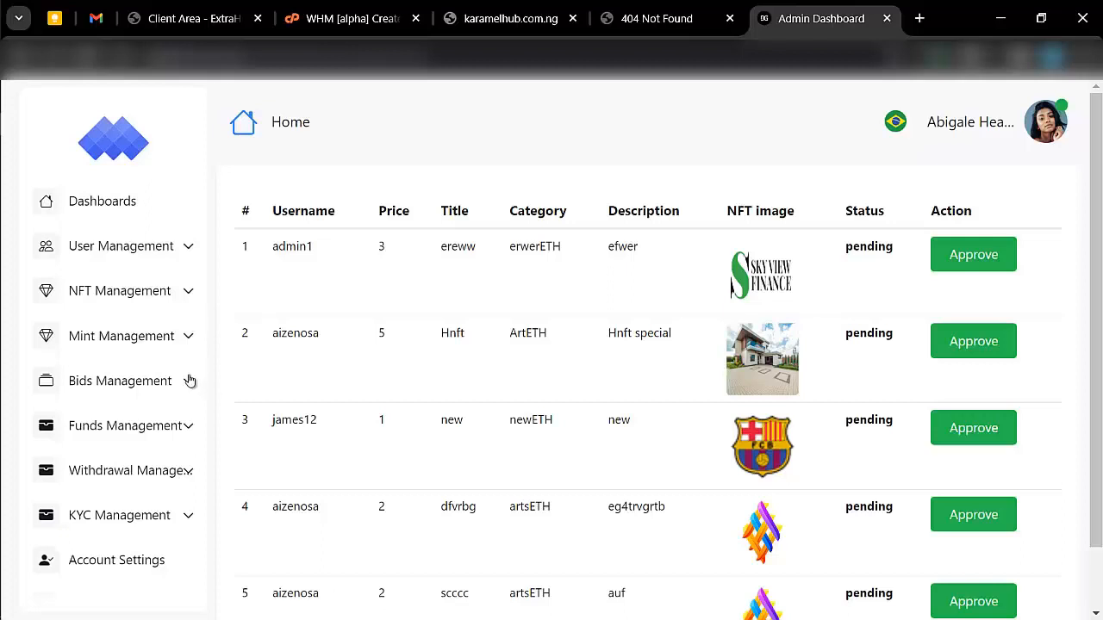
click(190, 380)
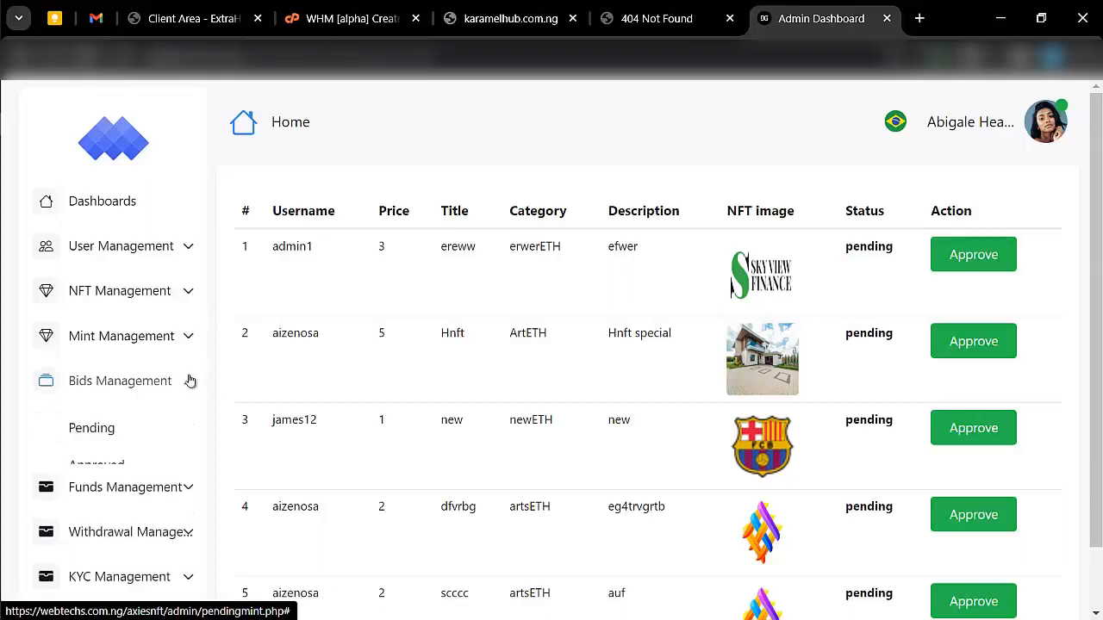
click(118, 427)
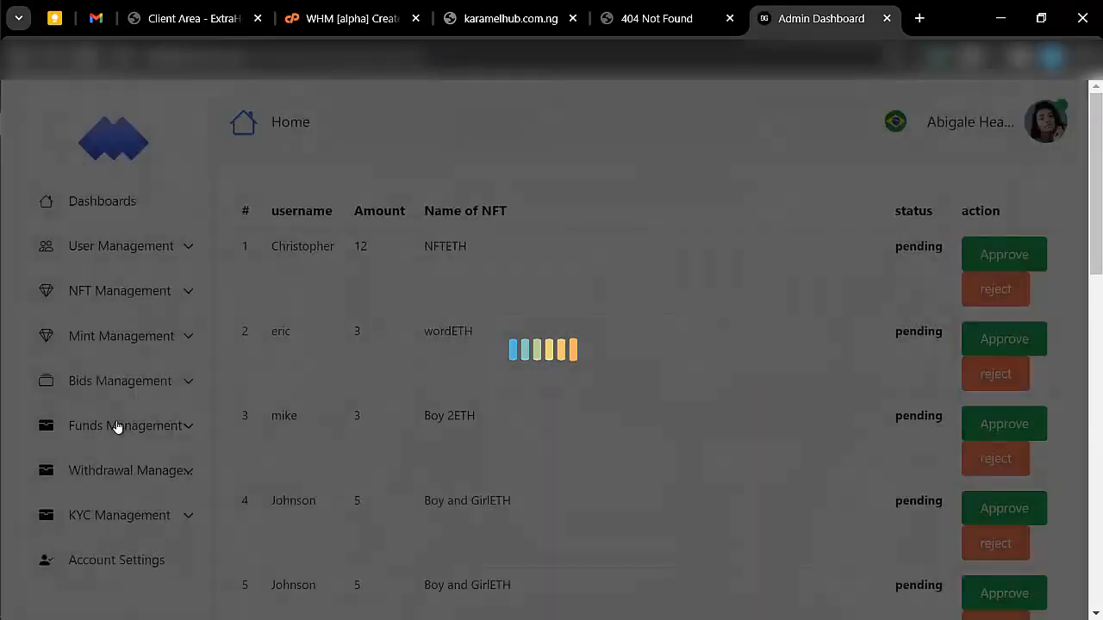
Approve the pending bid of 7 on the "Man" NFT and close the confirmation.
scroll(343, 395, down, 4)
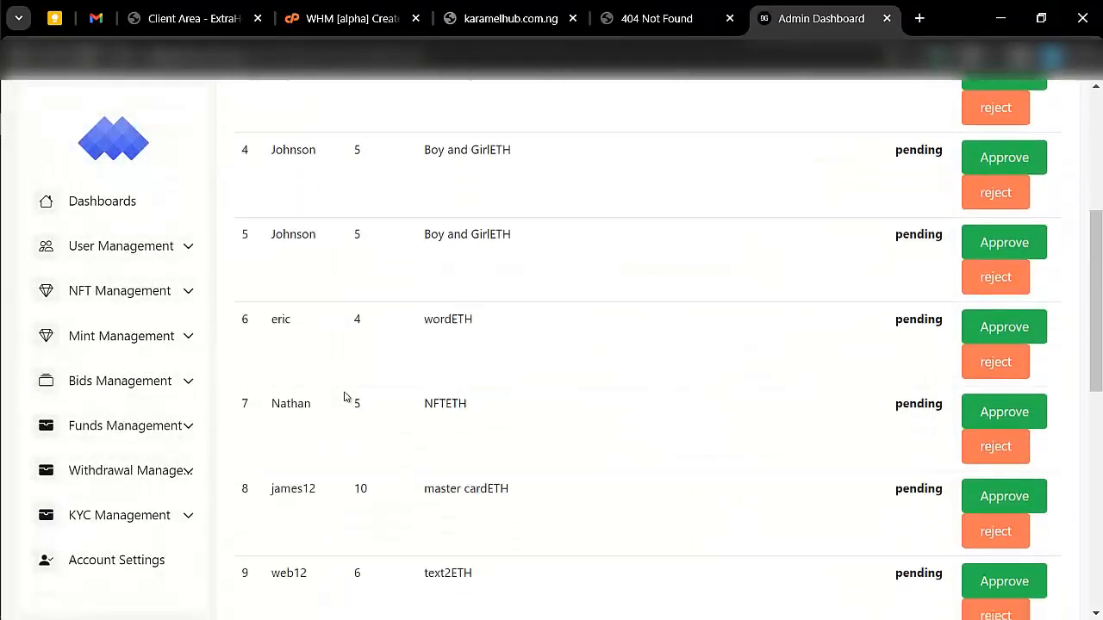
scroll(343, 395, down, 7)
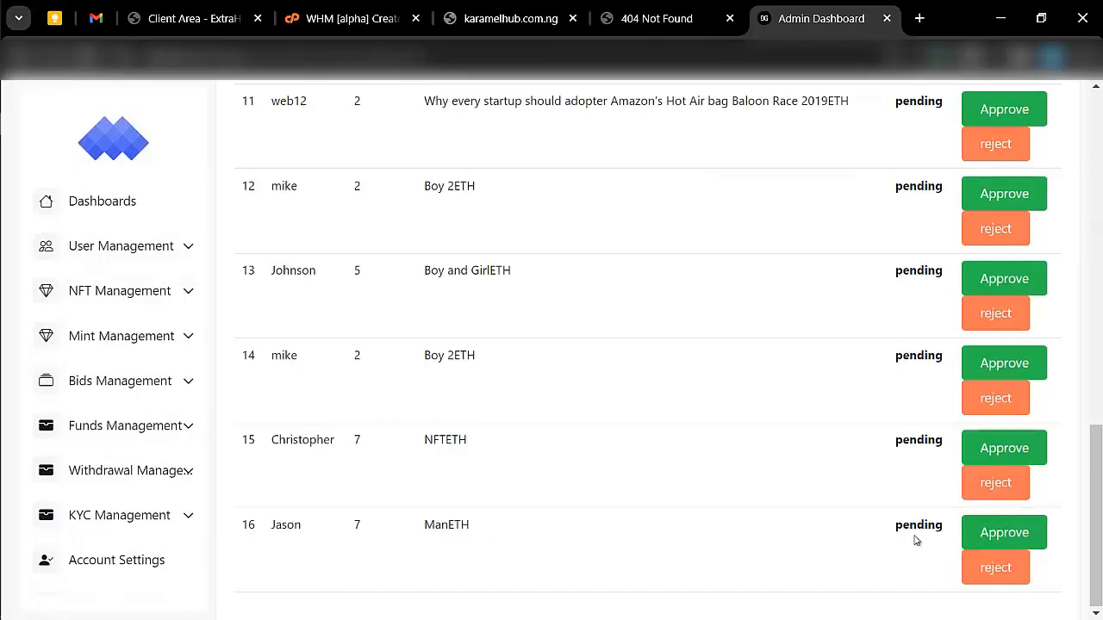
click(1022, 532)
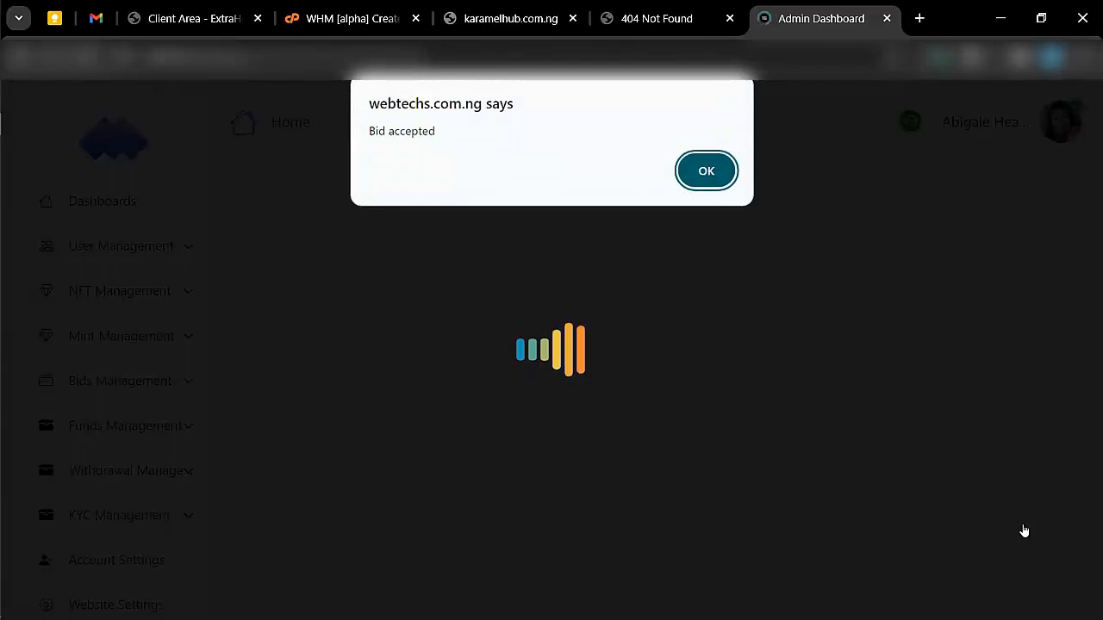
key(Return)
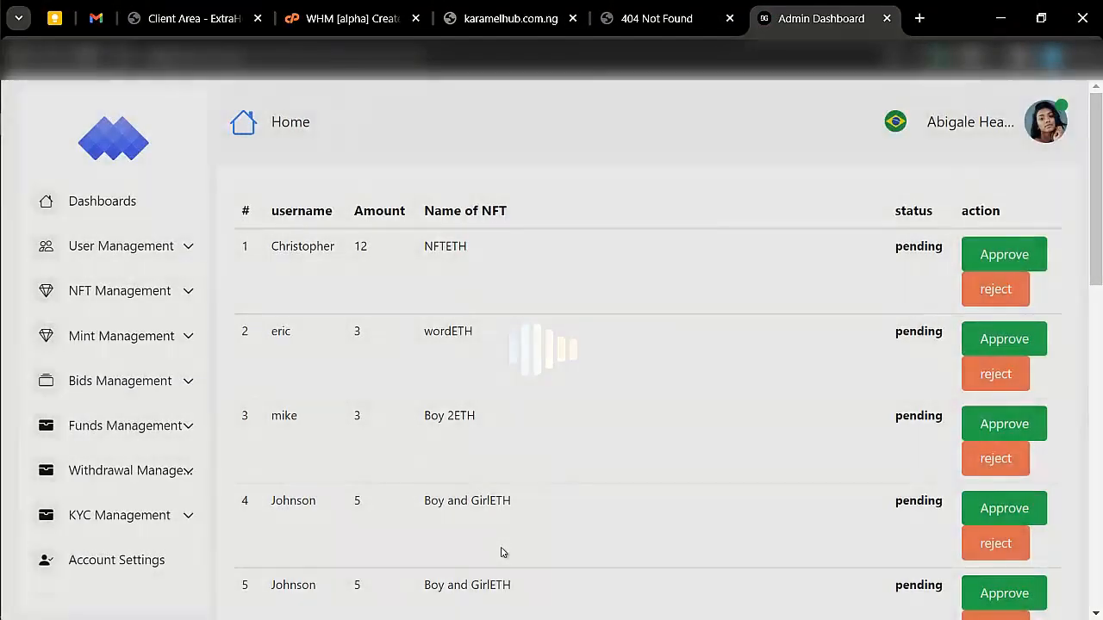
Return to the marketplace site, cancel resending the bid form, and open the My Bids page.
key(alt+Tab)
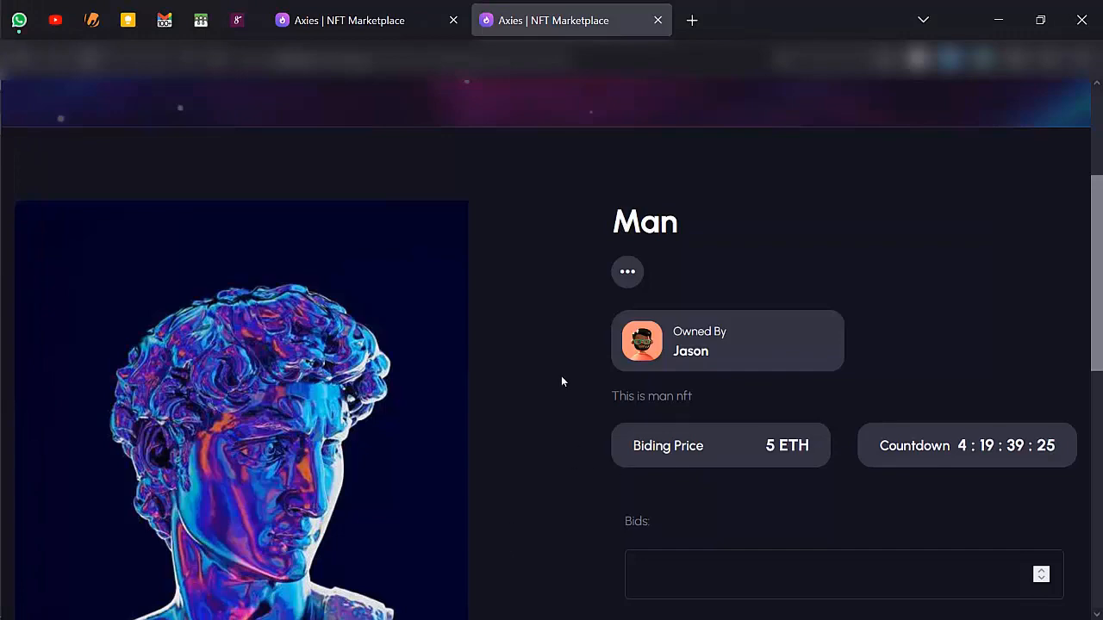
scroll(561, 381, down, 1)
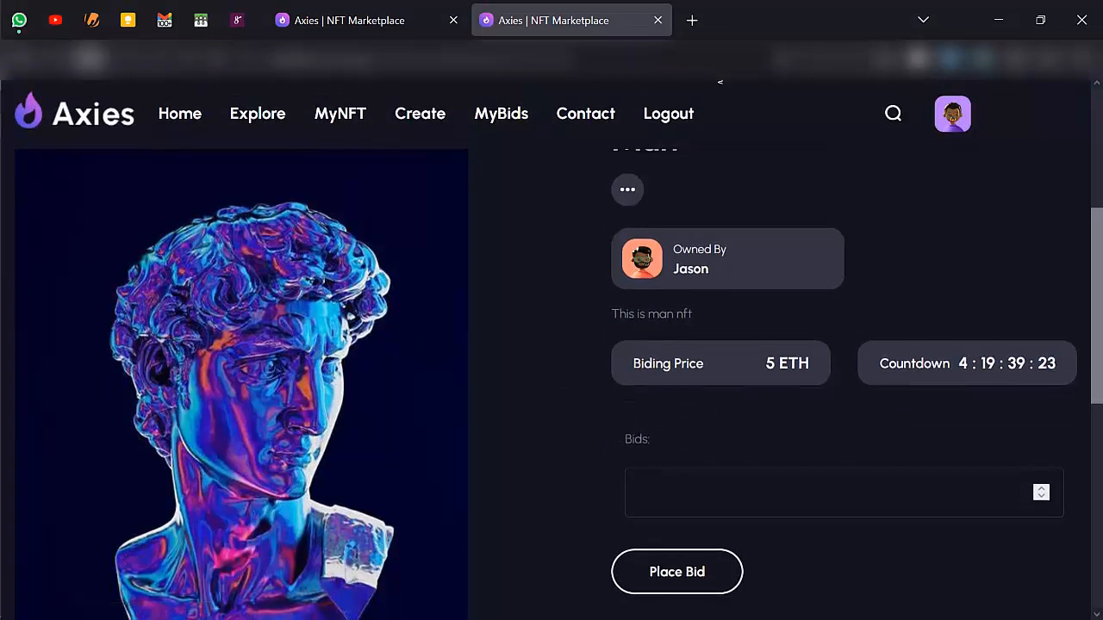
key(F5)
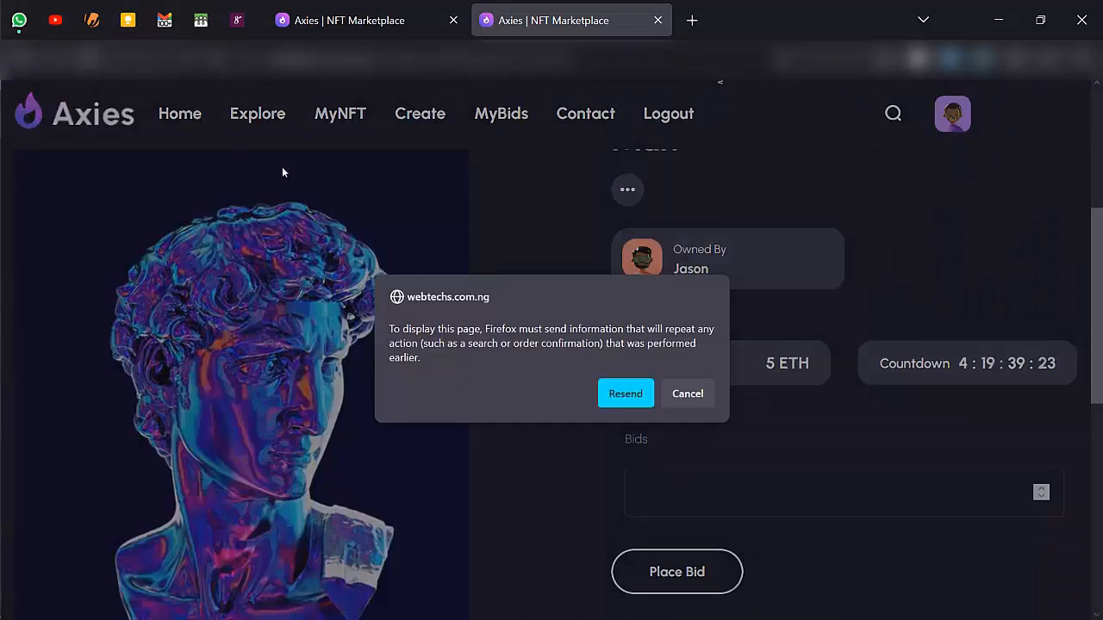
click(687, 393)
click(506, 121)
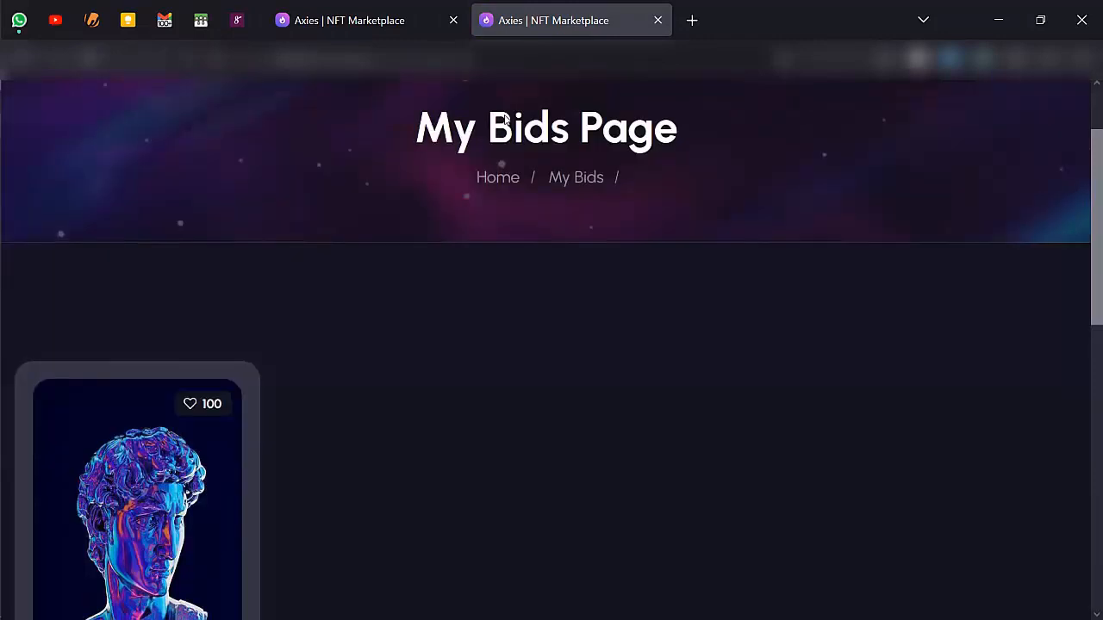
Examine the My Bids page for the "Man" NFT, including its owner and current bid.
scroll(376, 212, down, 1)
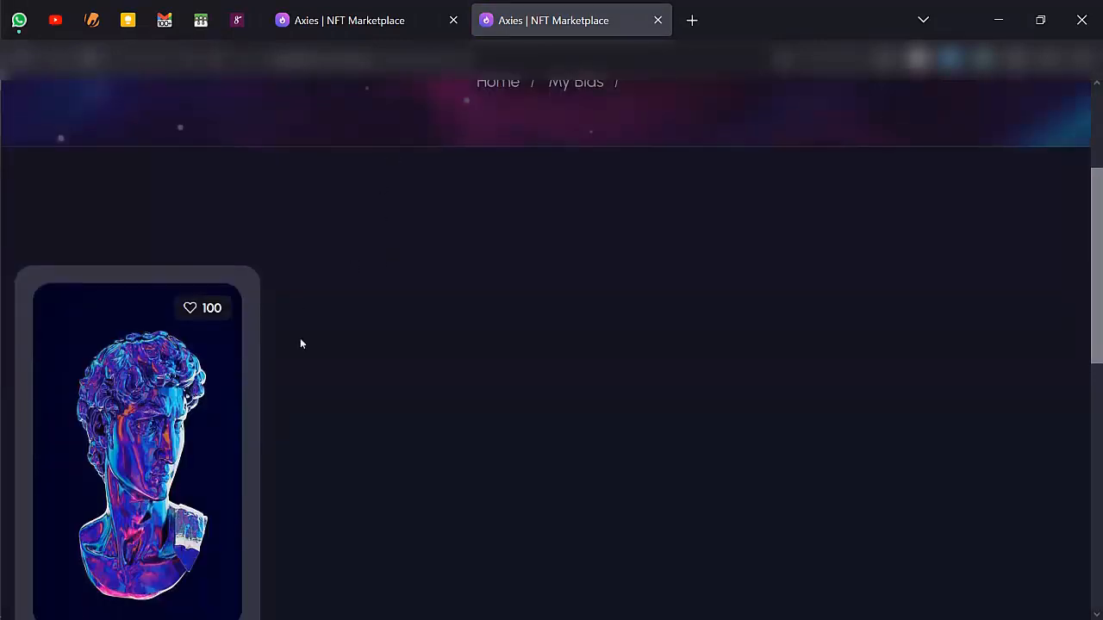
scroll(300, 341, down, 1)
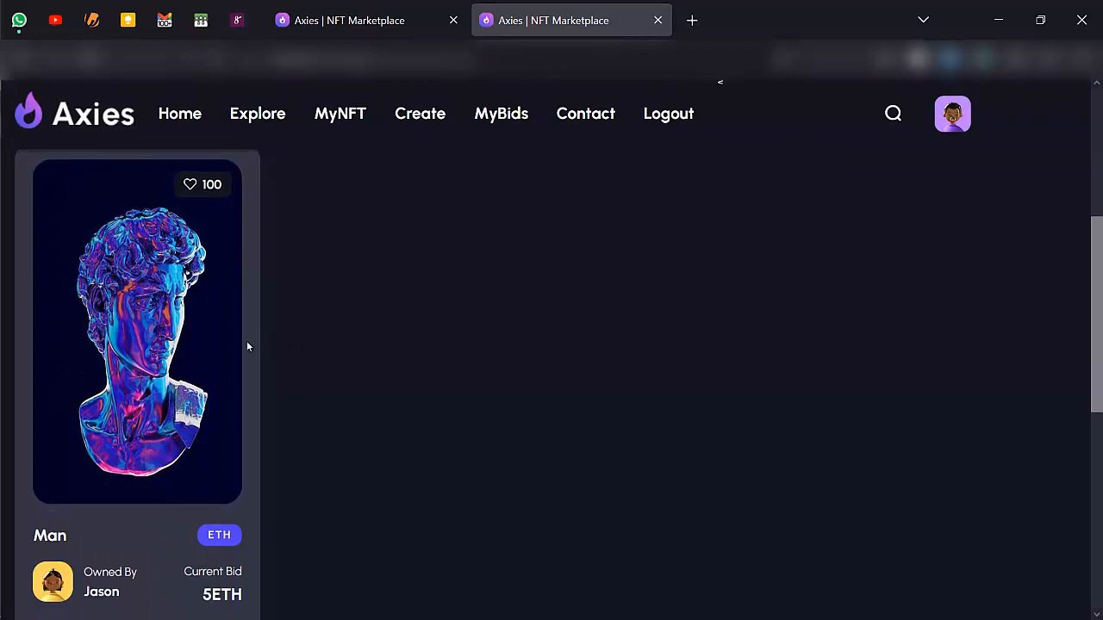
scroll(175, 387, down, 2)
scroll(175, 389, up, 2)
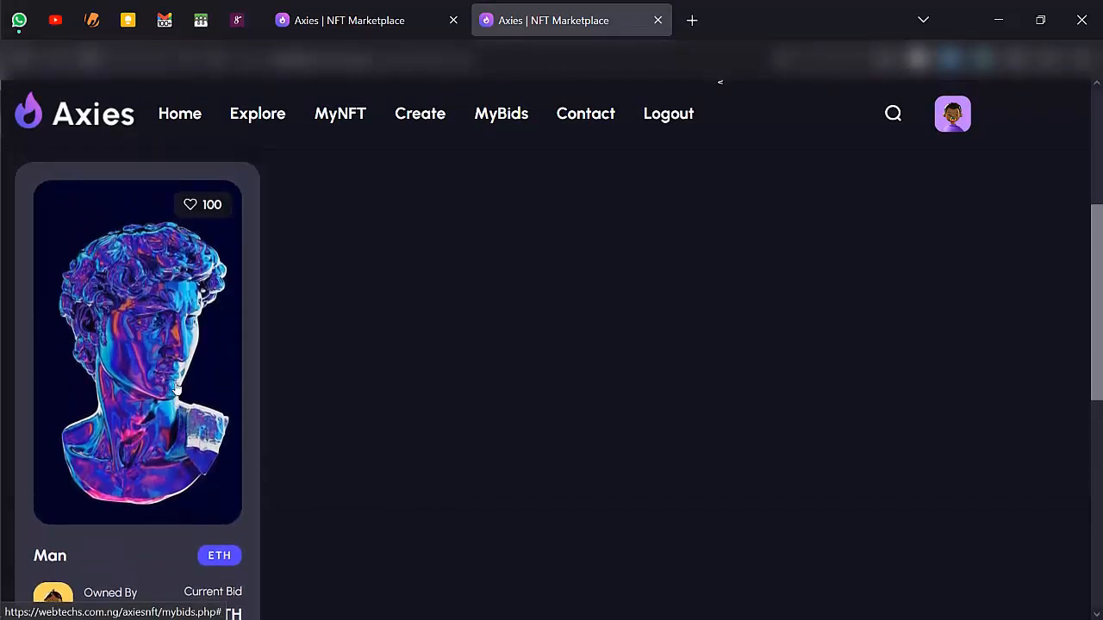
scroll(175, 389, up, 1)
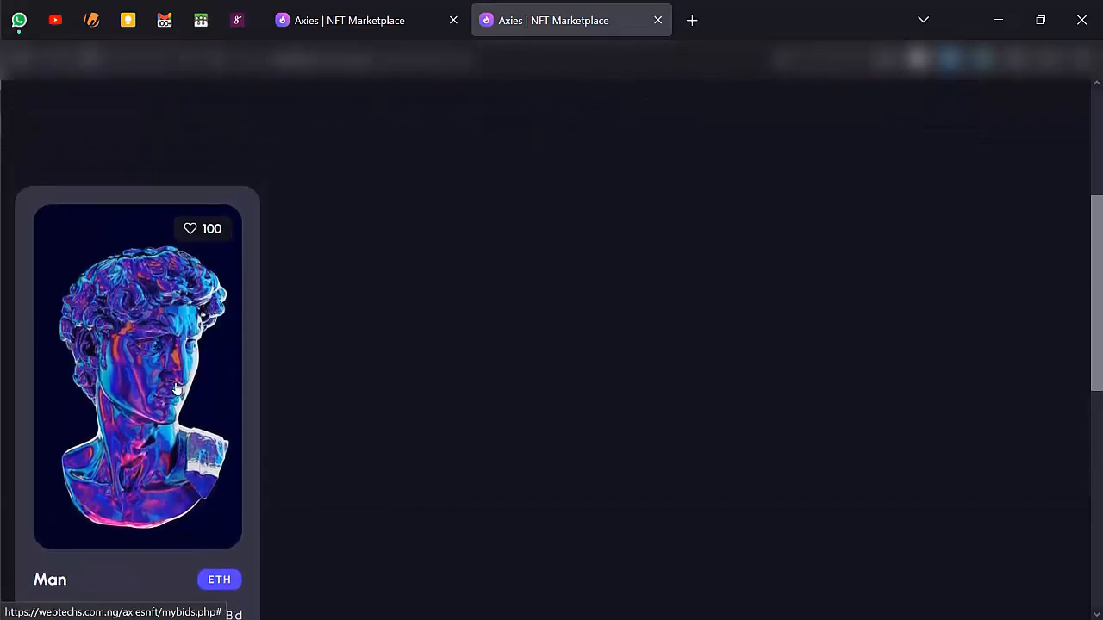
scroll(174, 389, down, 2)
scroll(175, 390, up, 3)
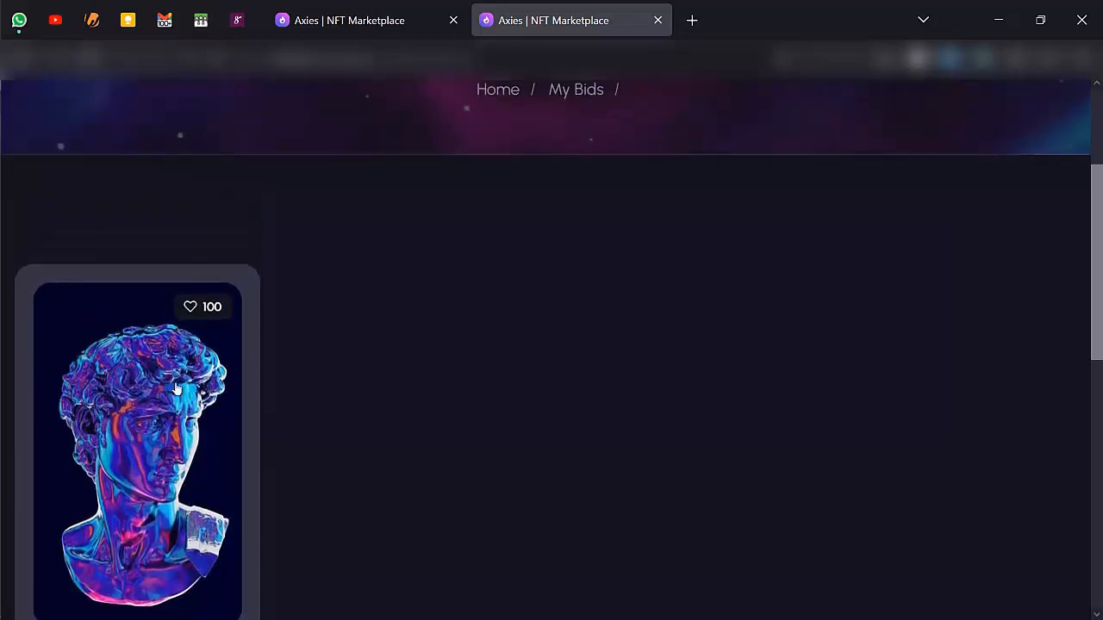
scroll(175, 389, up, 3)
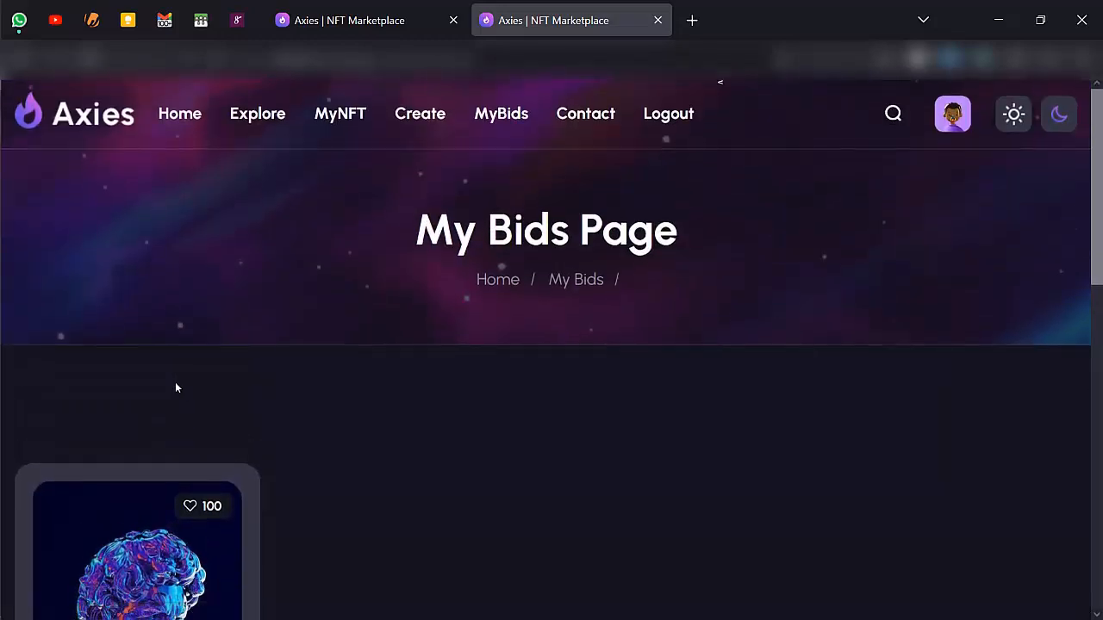
scroll(175, 387, down, 4)
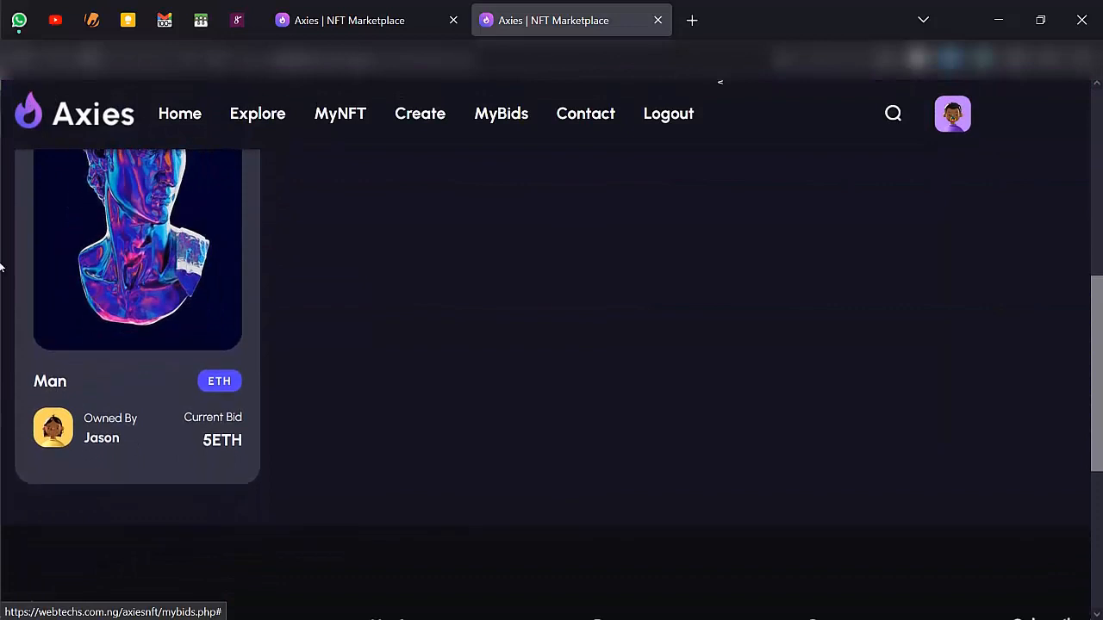
mouse_move(1, 267)
click(36, 352)
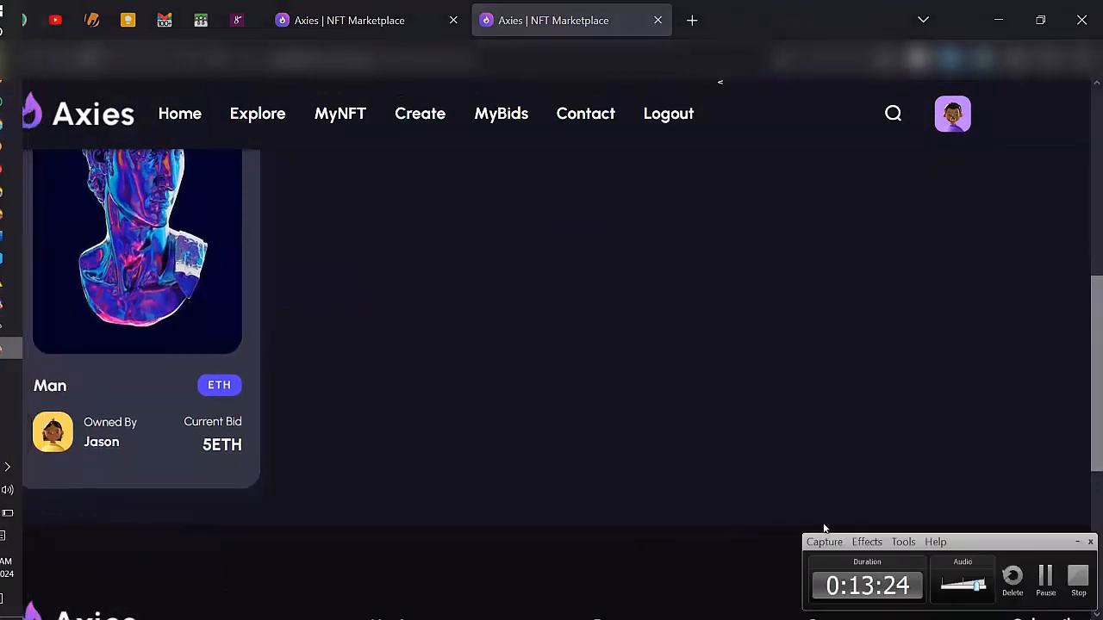
click(1044, 580)
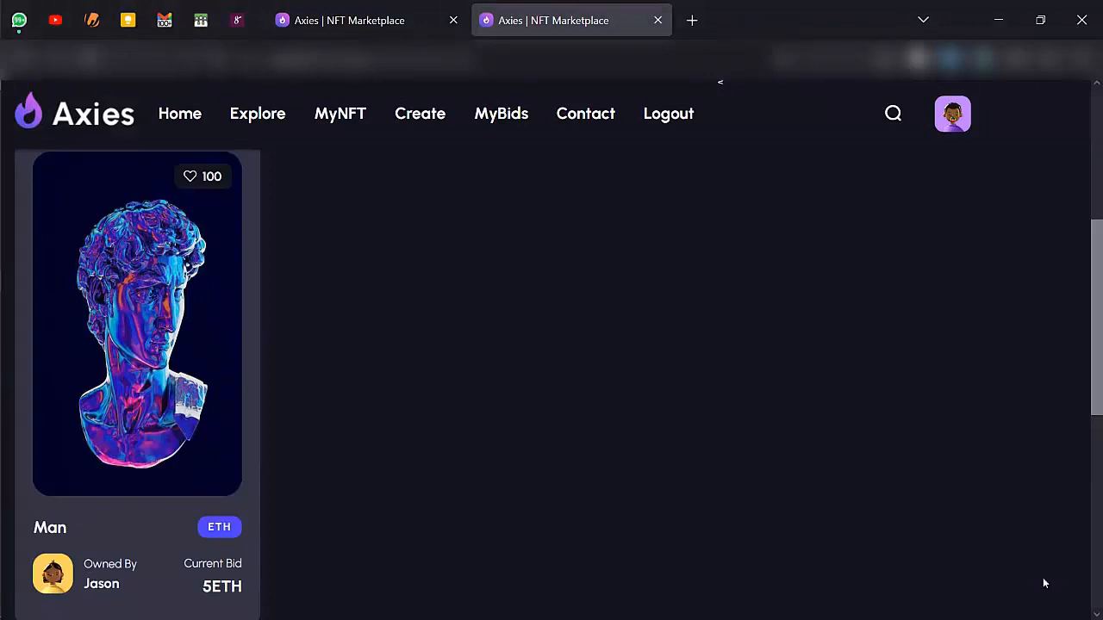
Open the My NFT page and look over the owned NFTs listed there.
scroll(513, 617, up, 2)
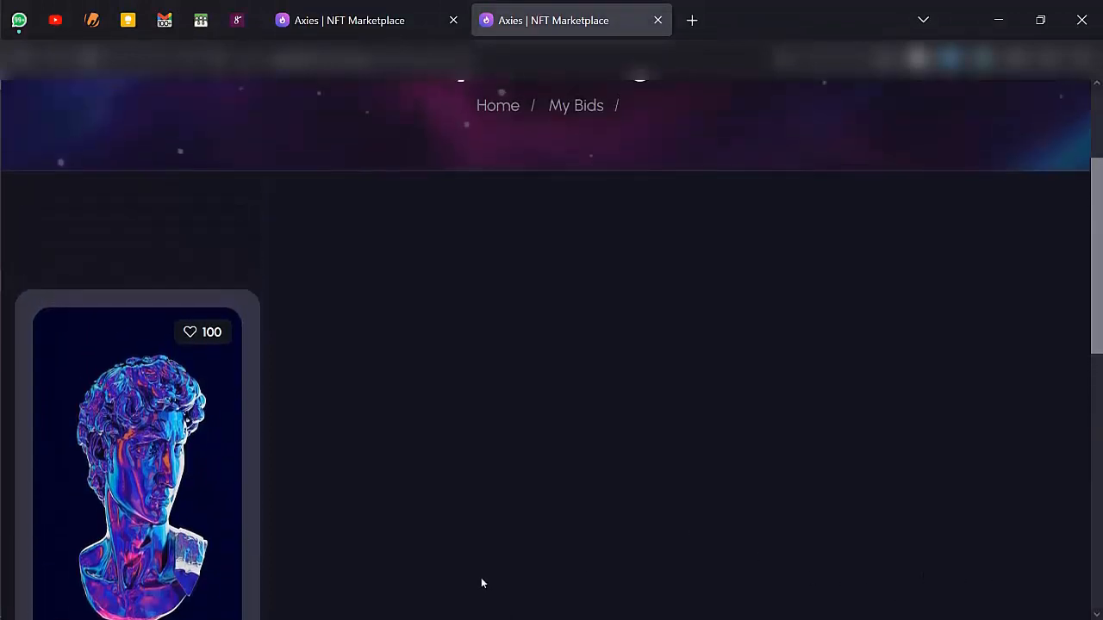
scroll(479, 524, up, 2)
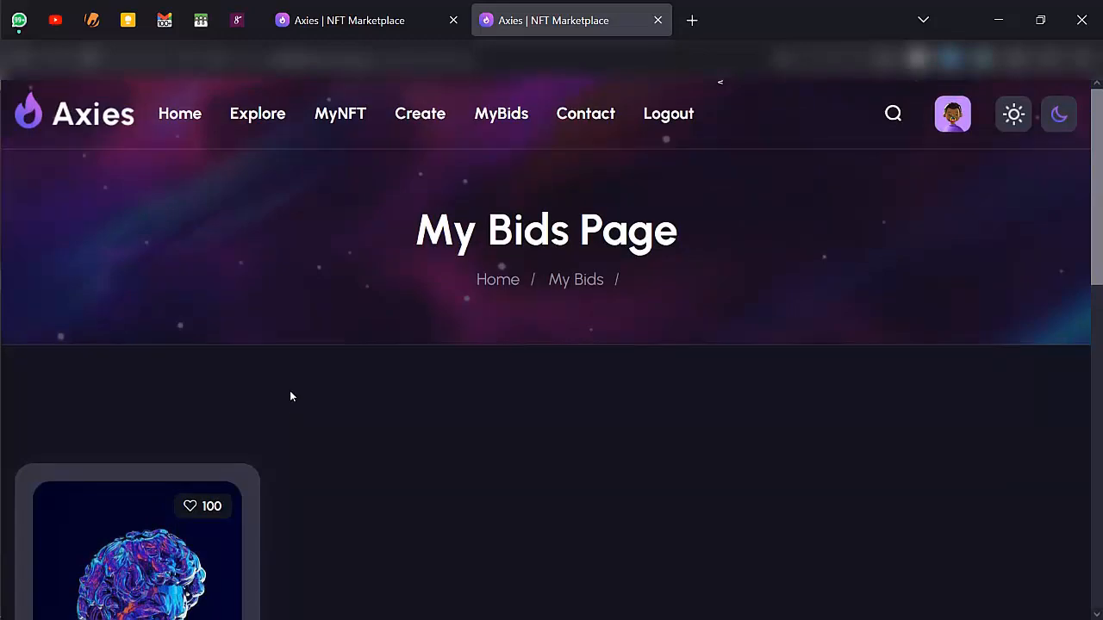
click(362, 117)
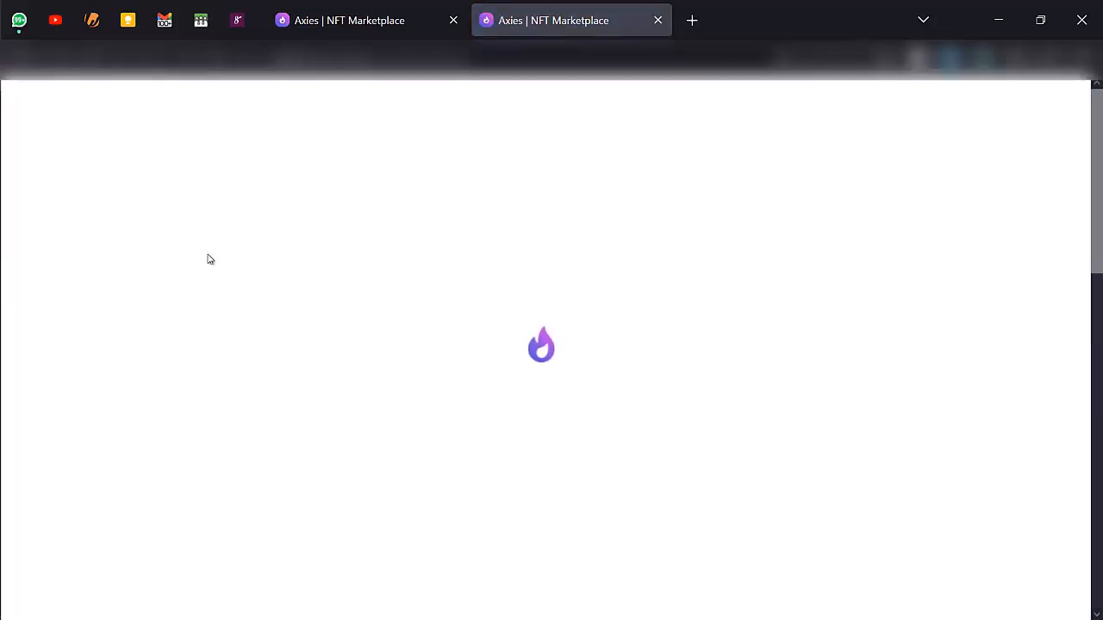
scroll(266, 520, down, 4)
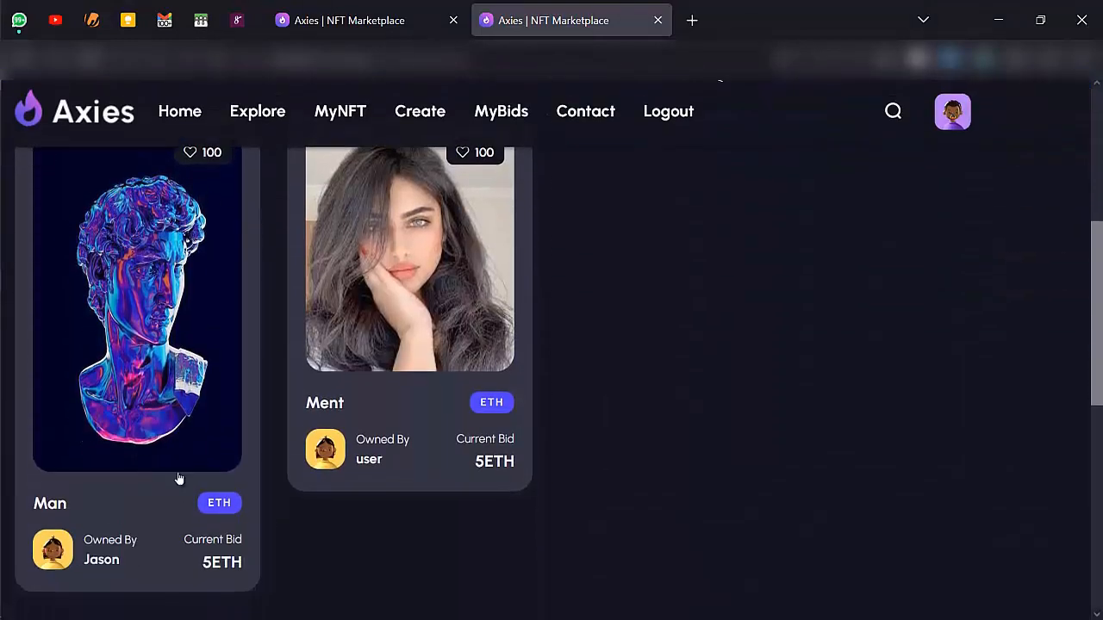
scroll(158, 382, up, 1)
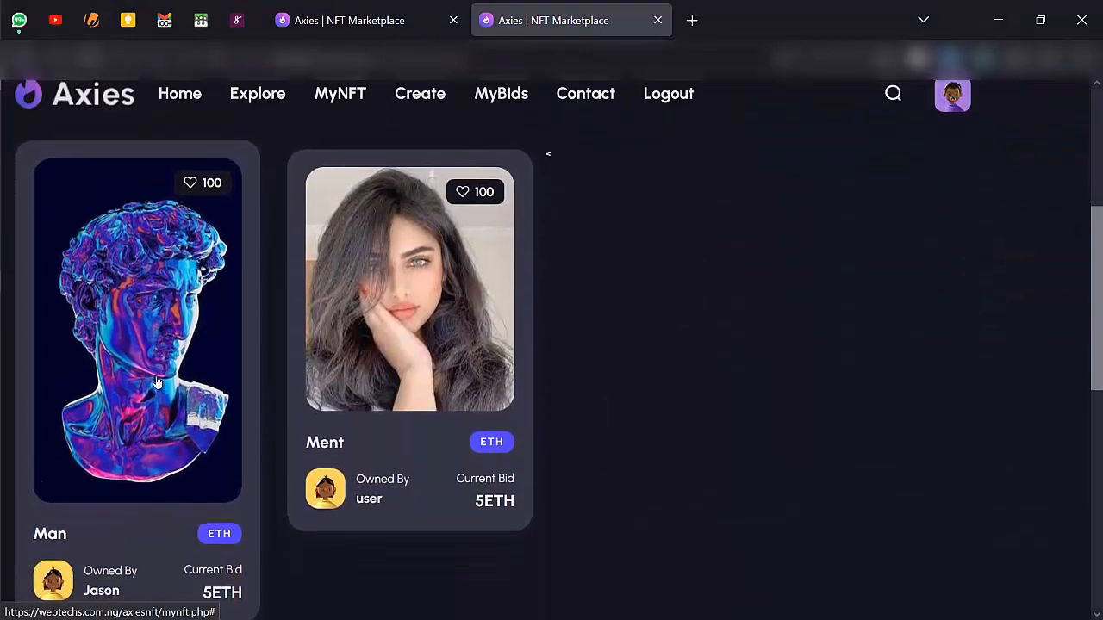
scroll(350, 224, up, 2)
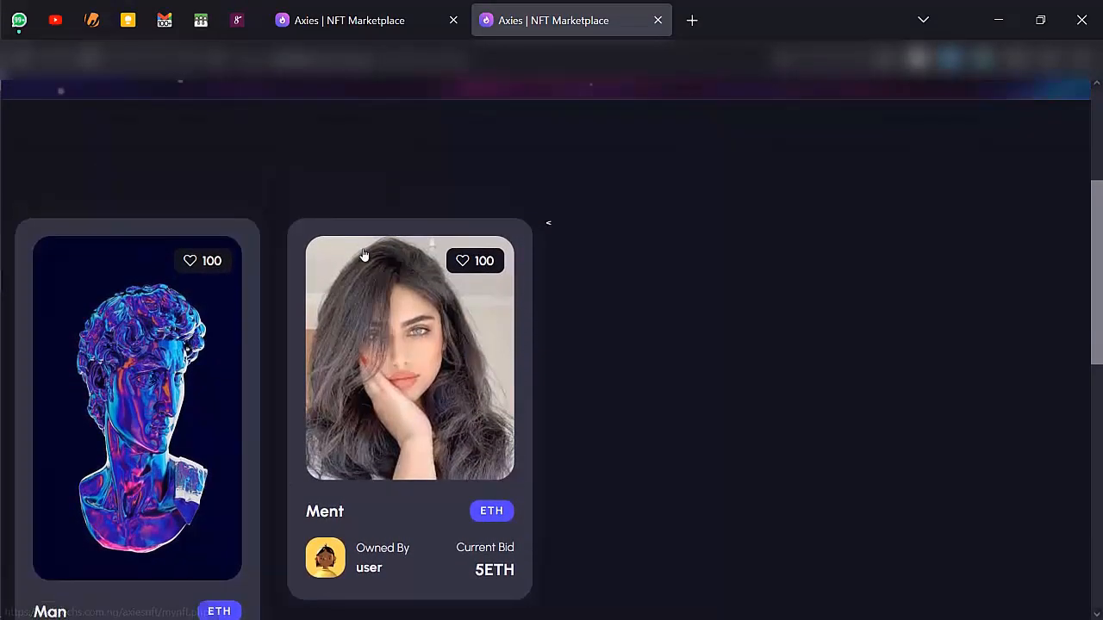
scroll(364, 255, up, 3)
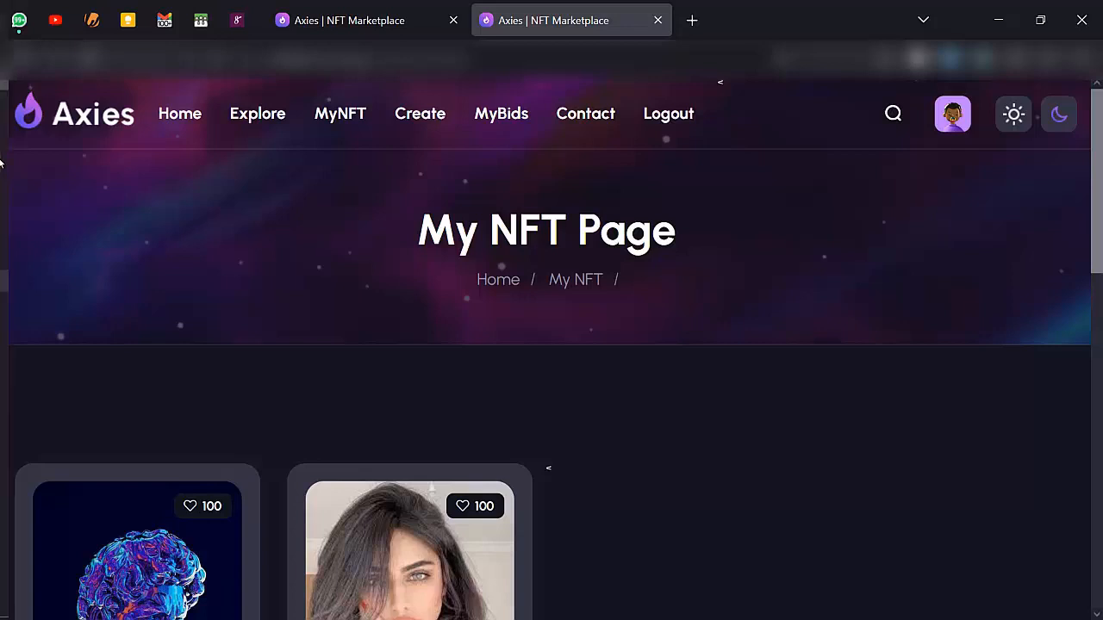
Switch to the admin dashboard, review the overview totals, and open the website settings.
click(12, 125)
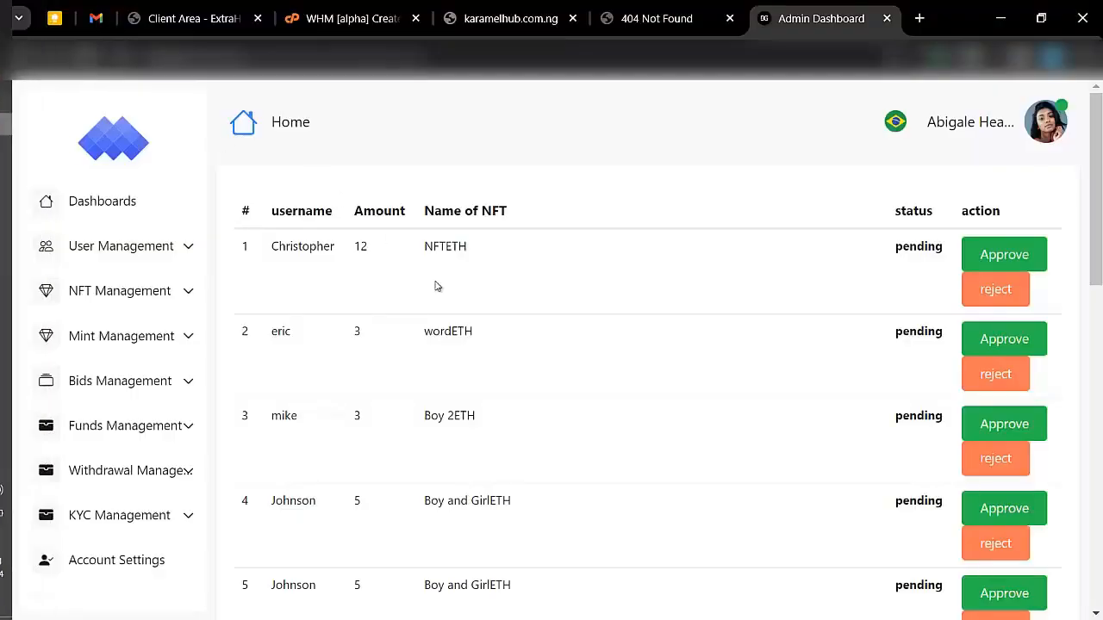
click(117, 203)
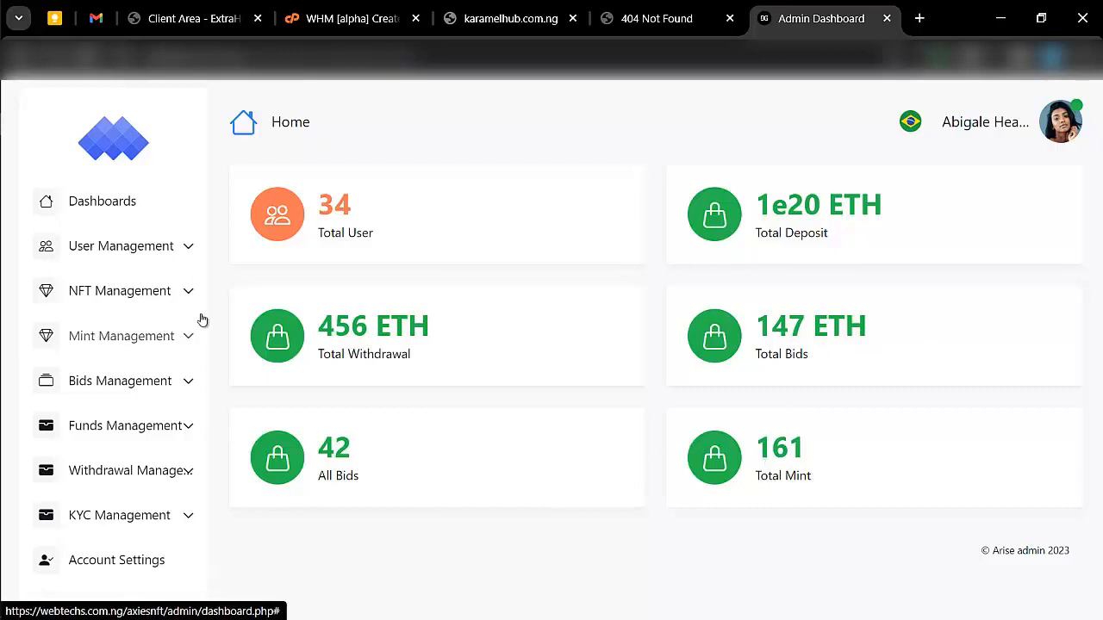
scroll(69, 467, down, 1)
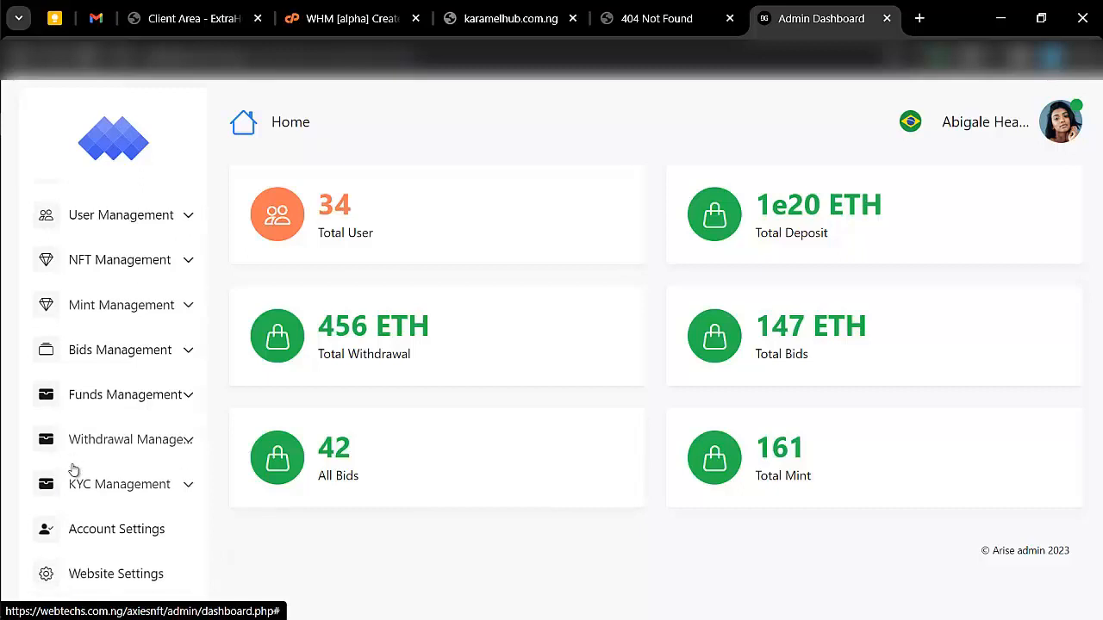
click(110, 585)
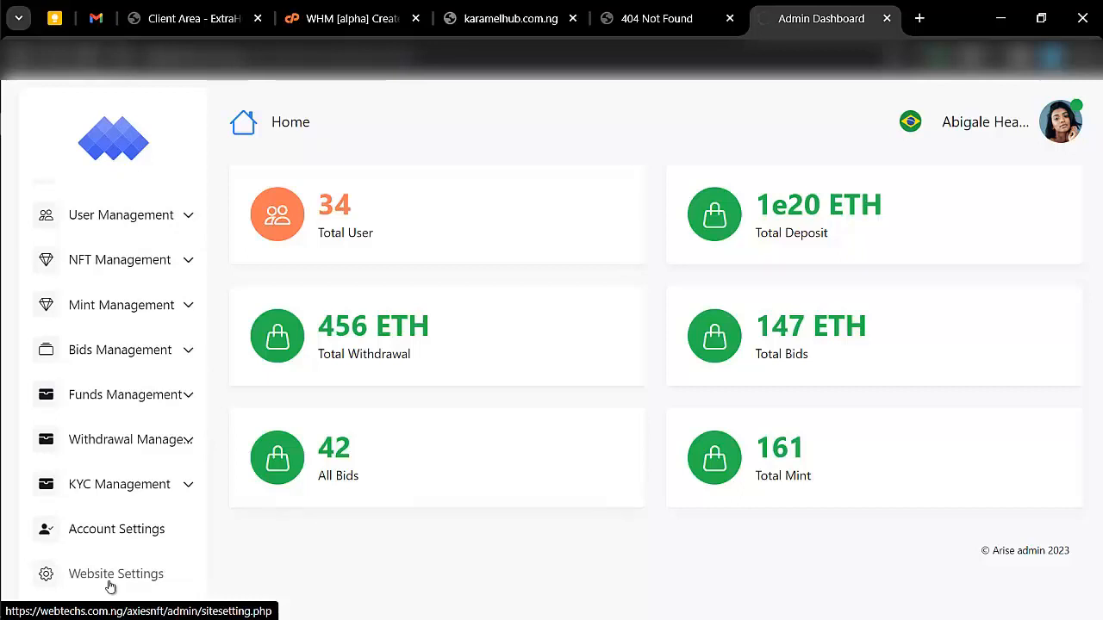
Expand the user management options and open the list of active users.
scroll(109, 585, up, 1)
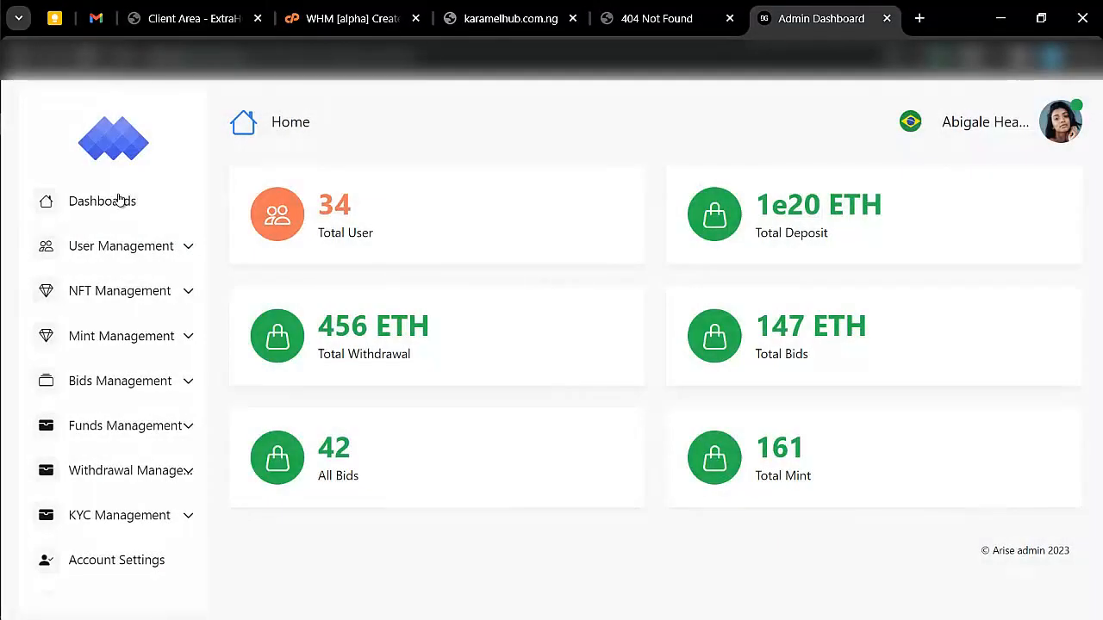
click(135, 248)
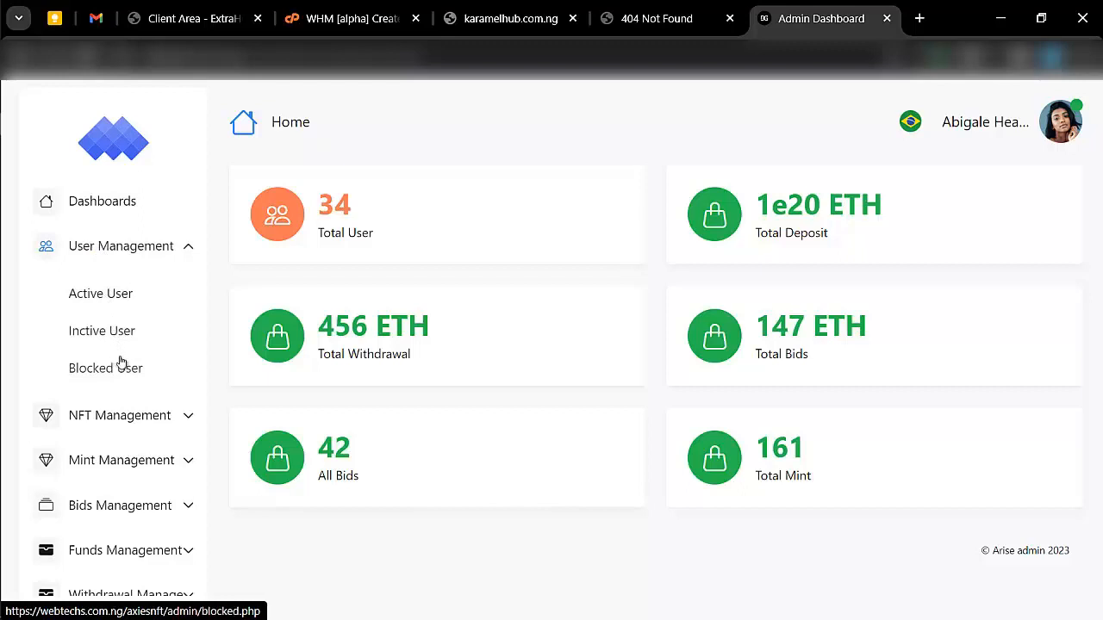
click(114, 295)
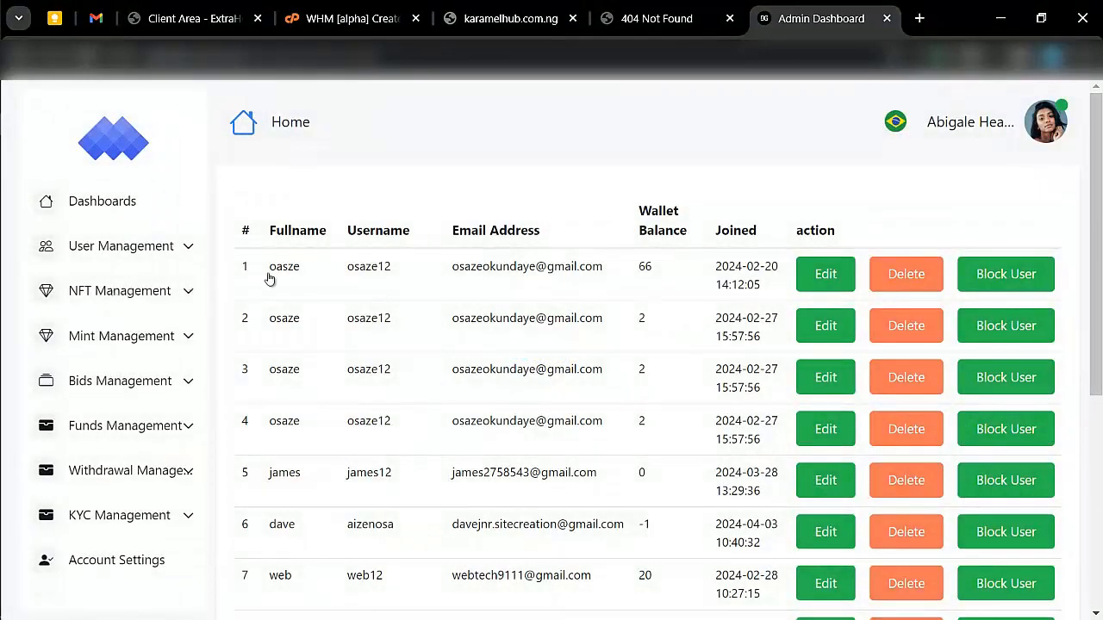
Open the profile edit form of the ninth user in the list and look over its bio, account balance and custom URL fields.
scroll(785, 443, down, 3)
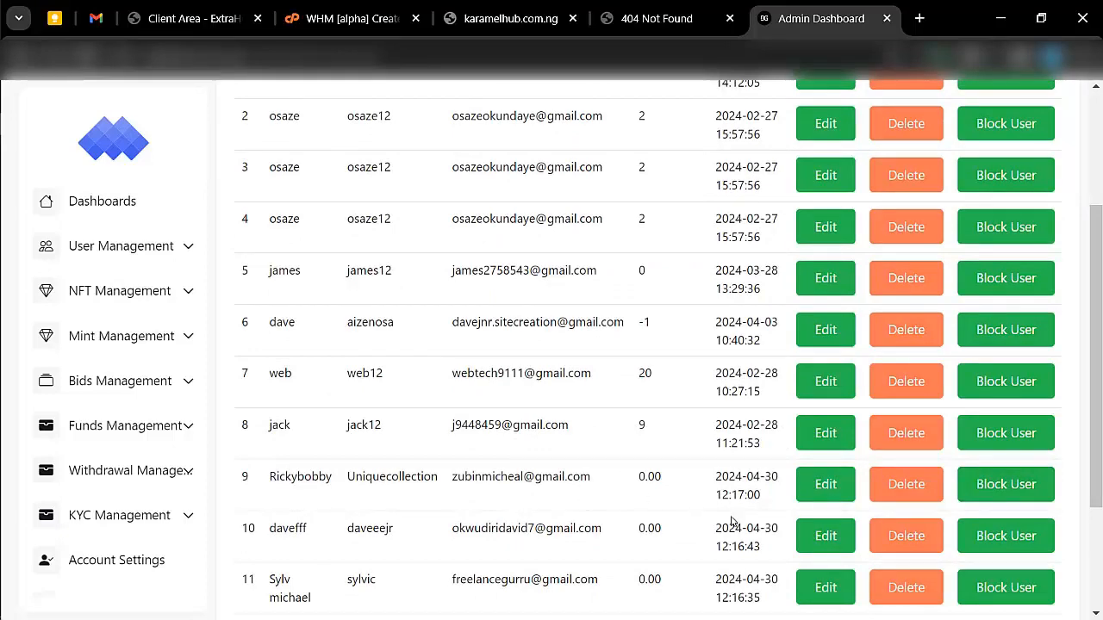
click(817, 488)
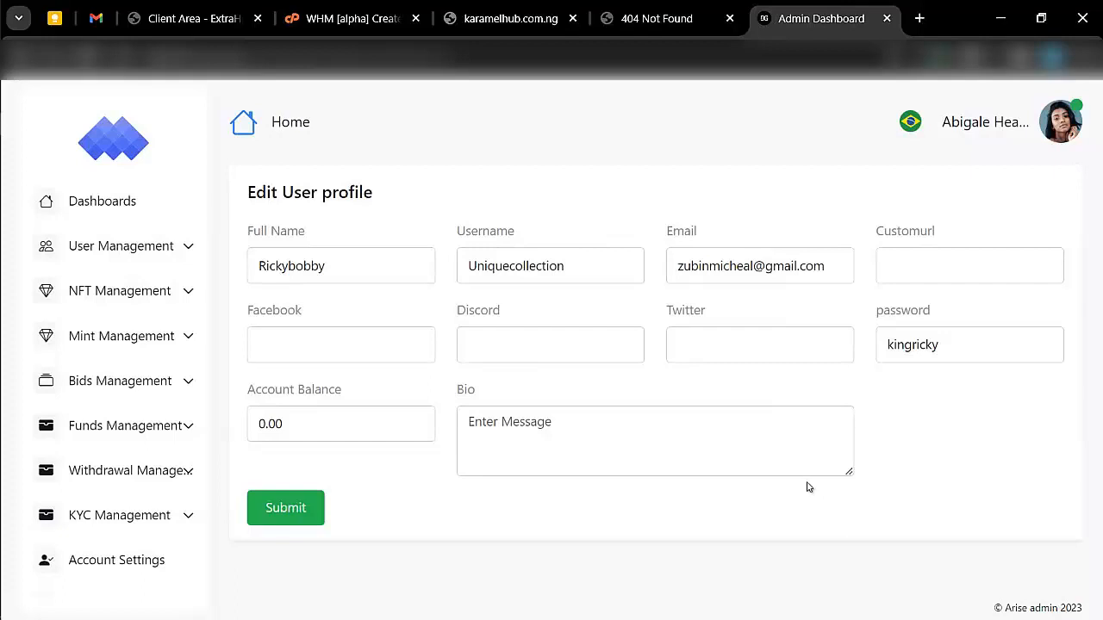
click(638, 450)
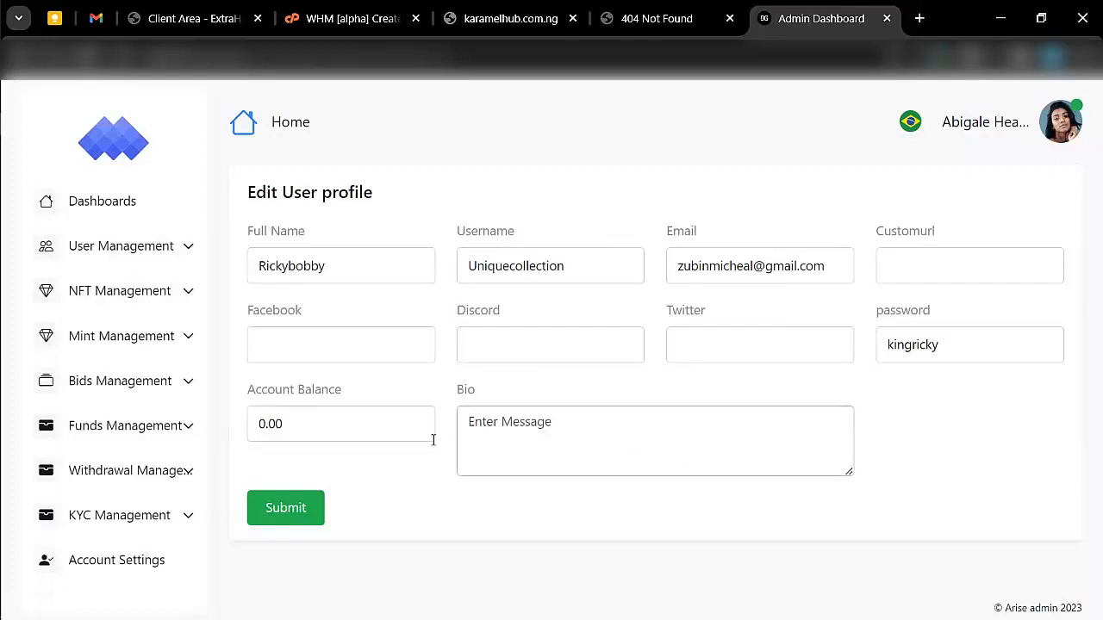
click(342, 419)
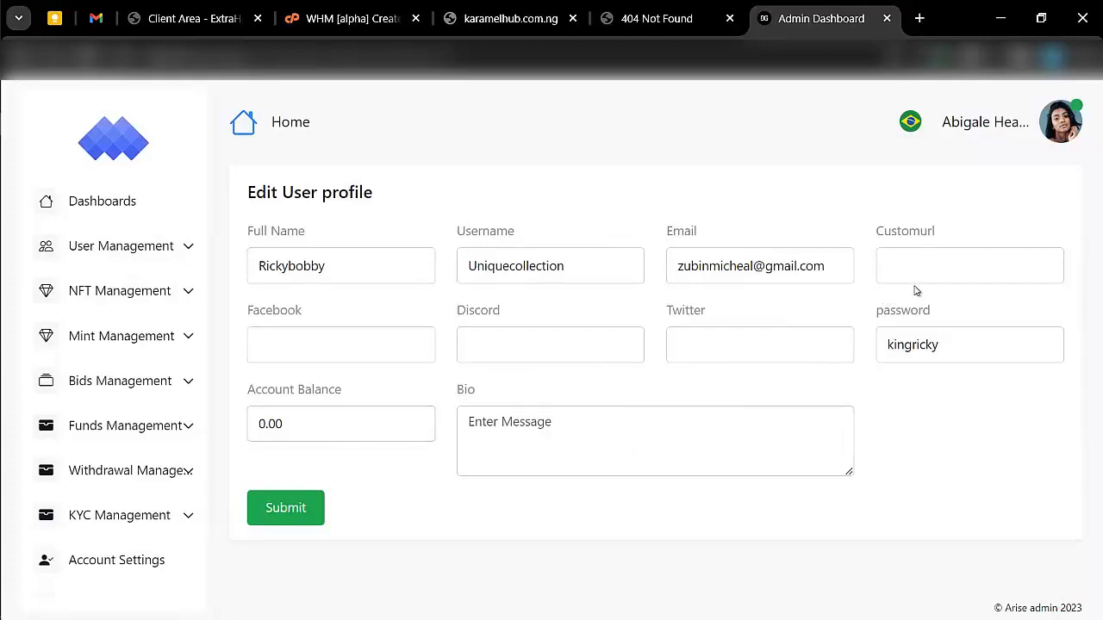
click(937, 268)
Open the list of all NFTs in the admin dashboard and look through their prices, owners, statuses and bids.
scroll(130, 430, down, 1)
click(129, 273)
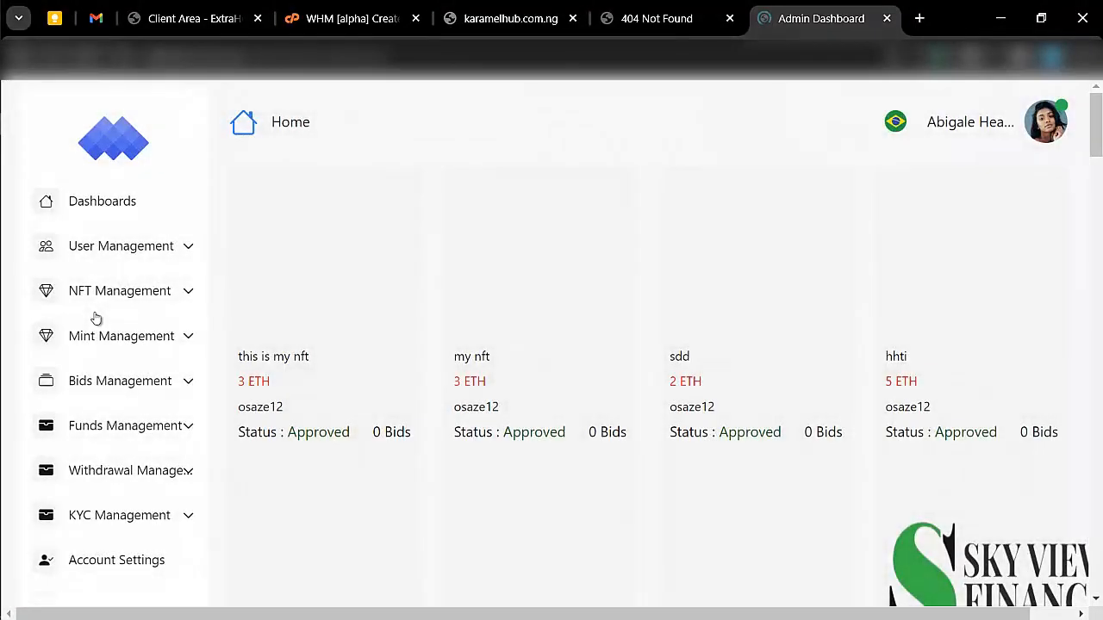
scroll(475, 346, down, 15)
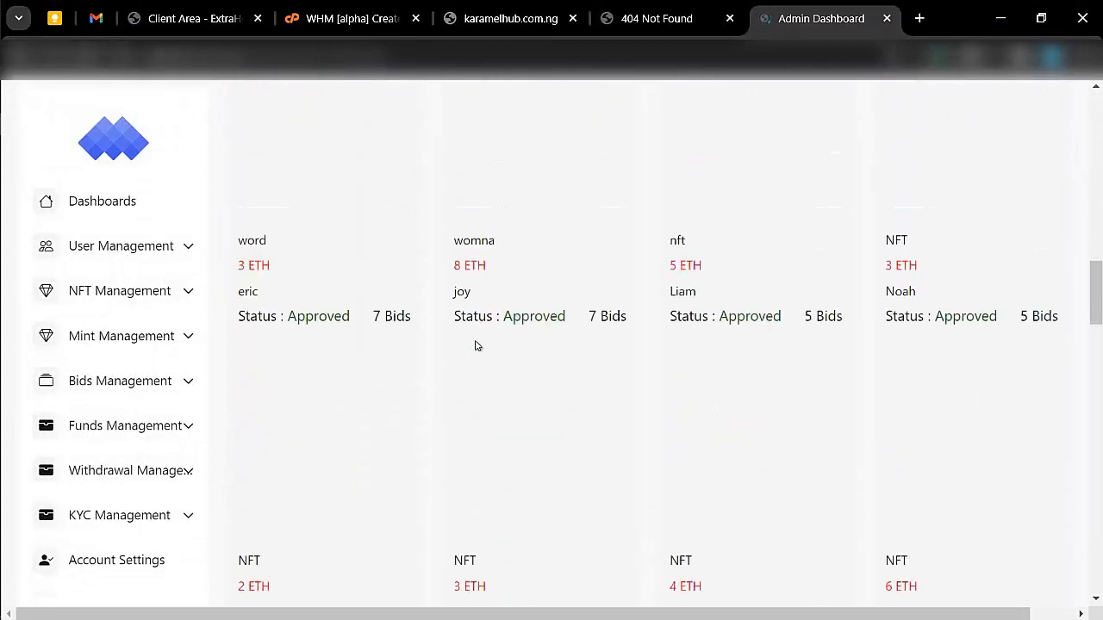
scroll(475, 346, down, 5)
scroll(475, 346, up, 20)
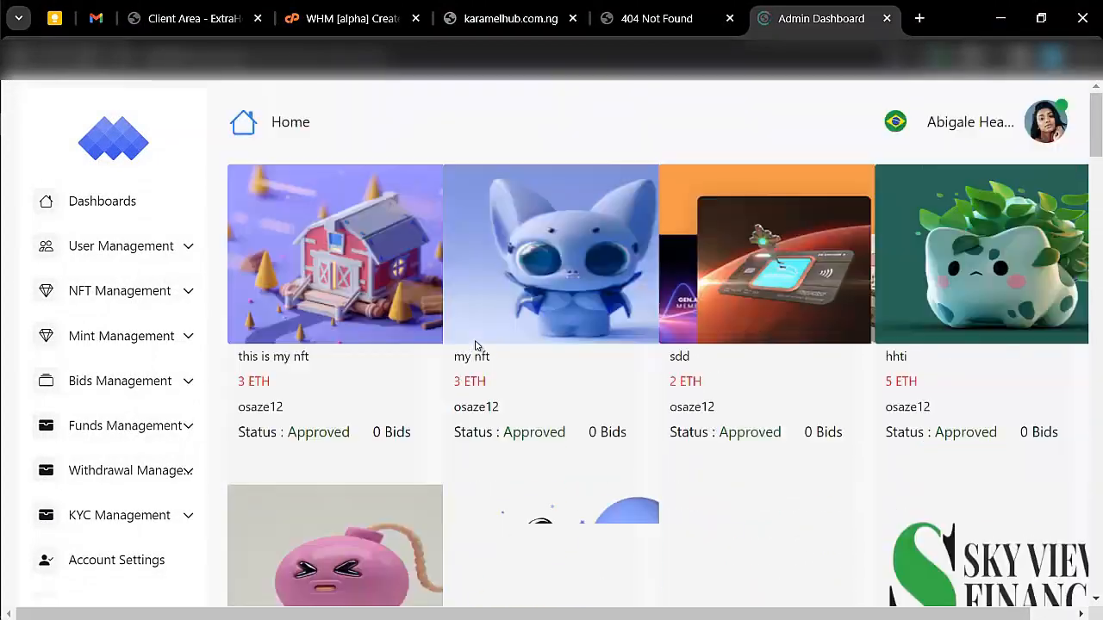
Open the Create NFT form and examine its image, name, description, price, category, owner and bids fields.
click(108, 291)
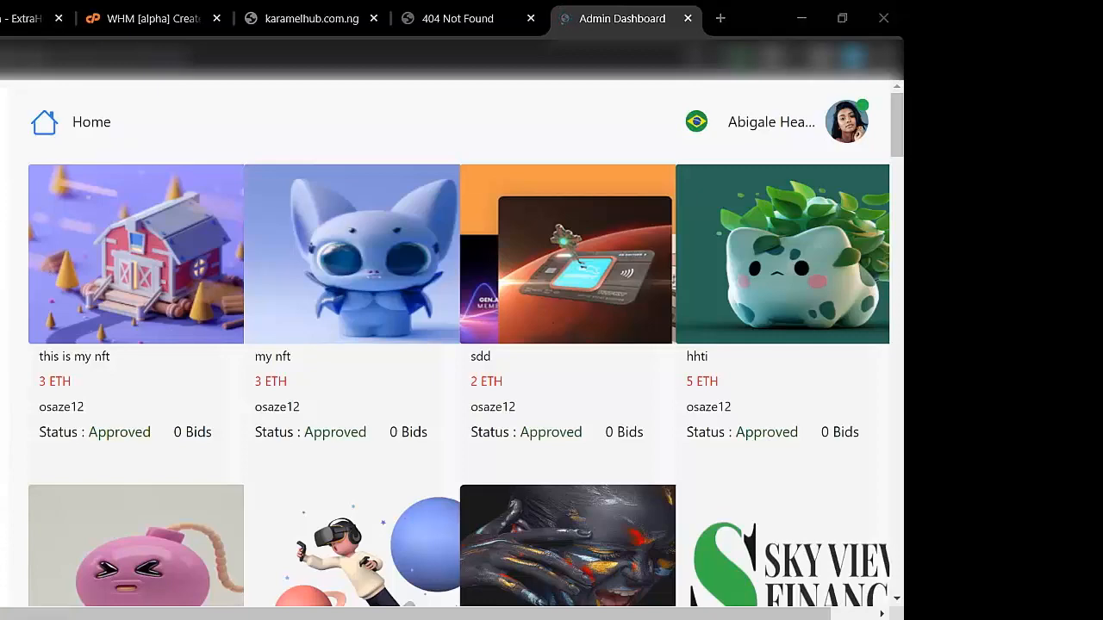
click(646, 619)
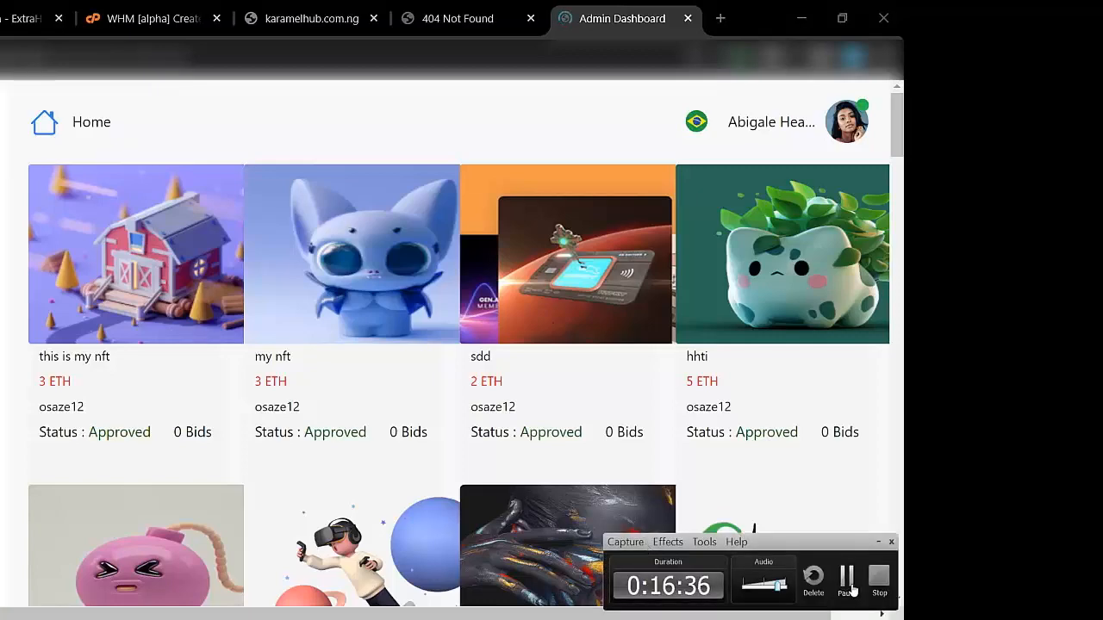
click(498, 473)
scroll(280, 398, down, 1)
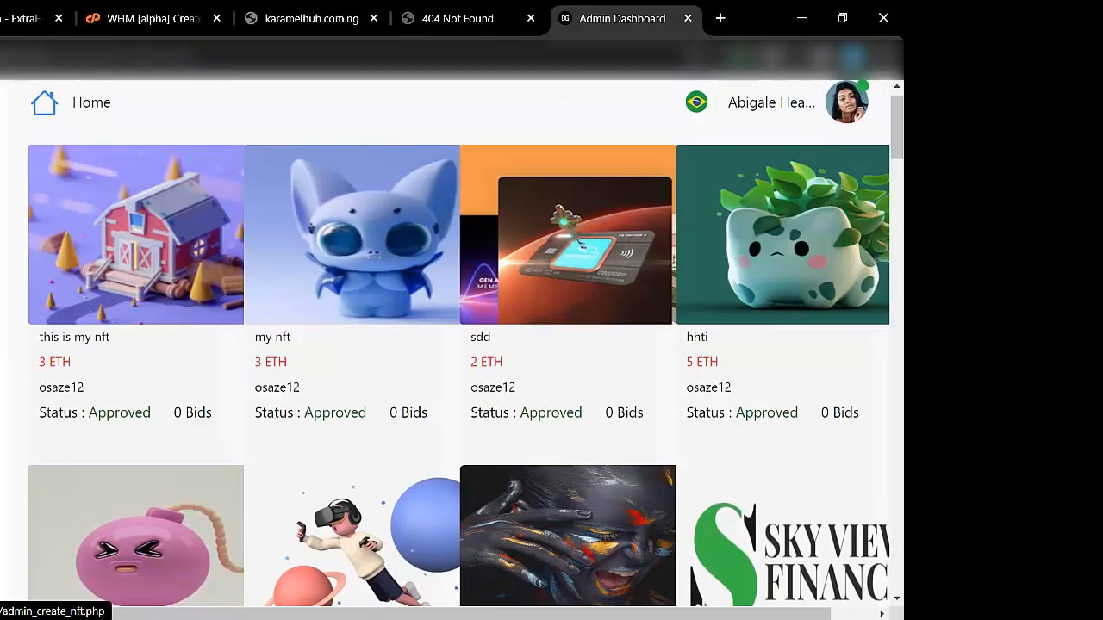
click(0, 358)
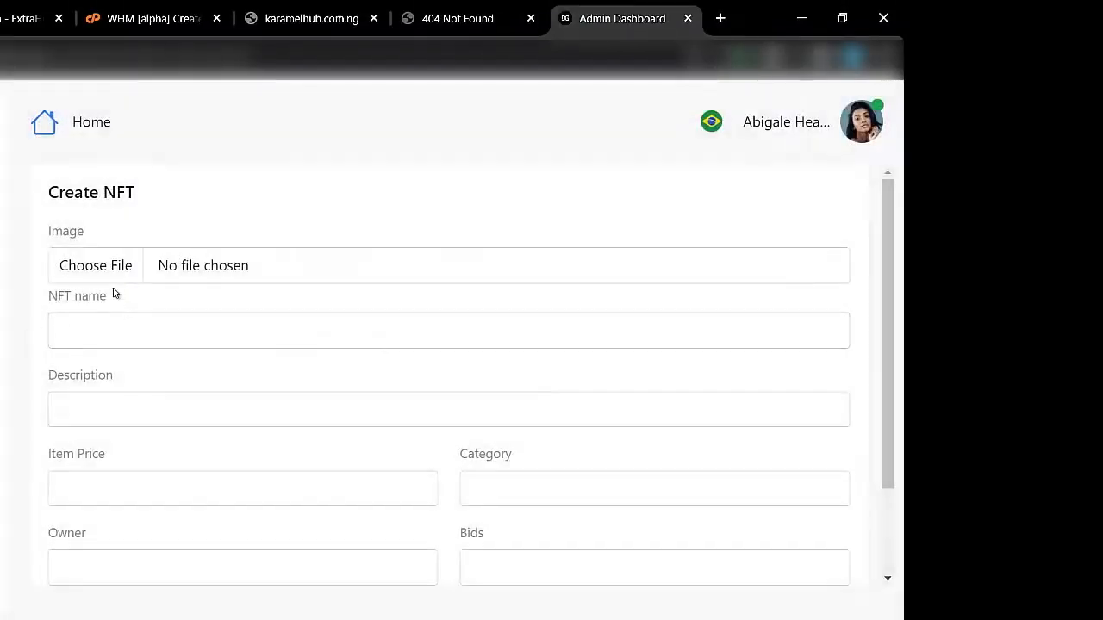
scroll(111, 290, down, 2)
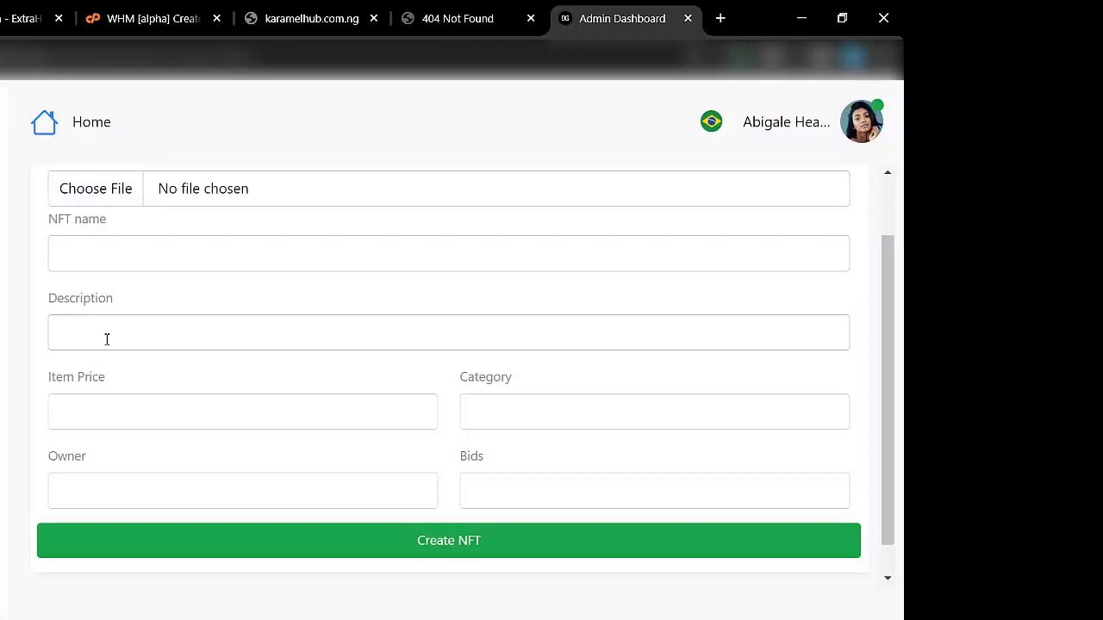
scroll(106, 339, down, 1)
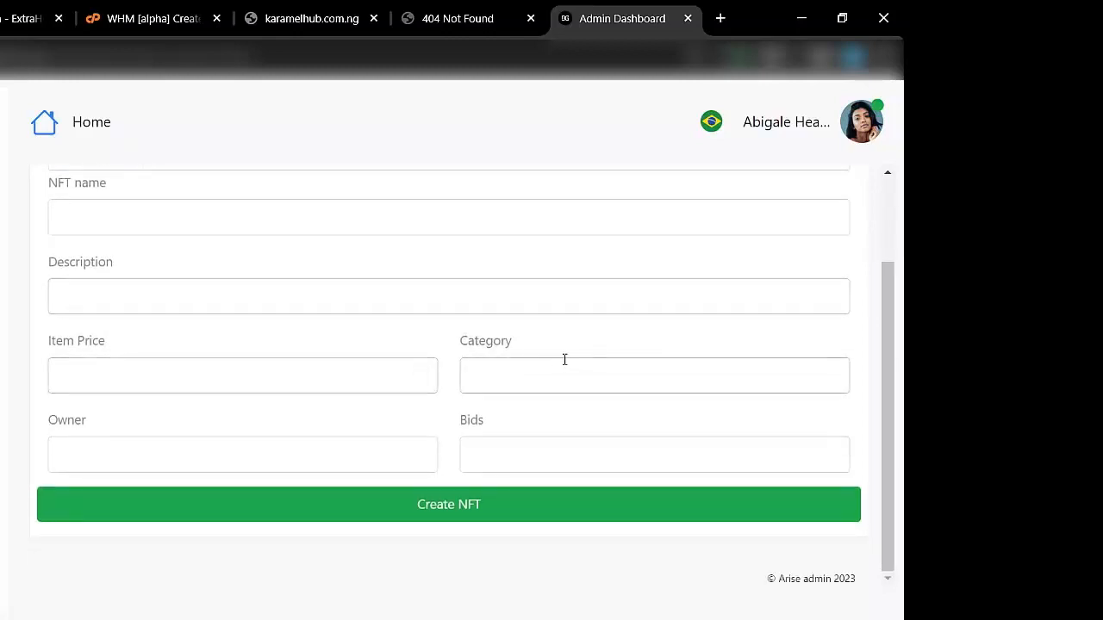
click(349, 460)
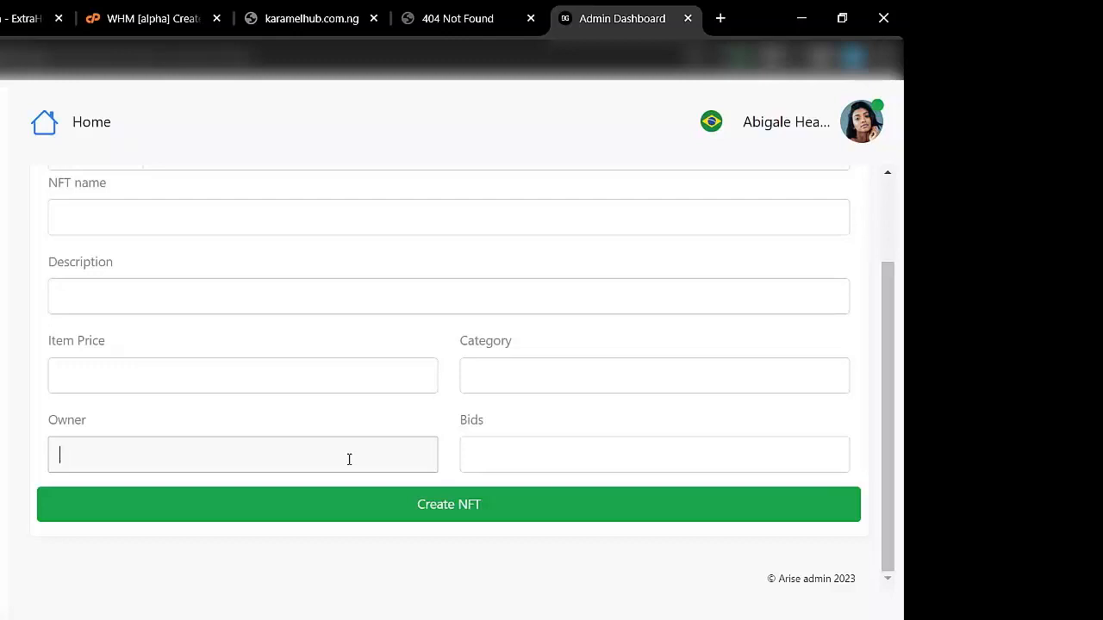
click(601, 468)
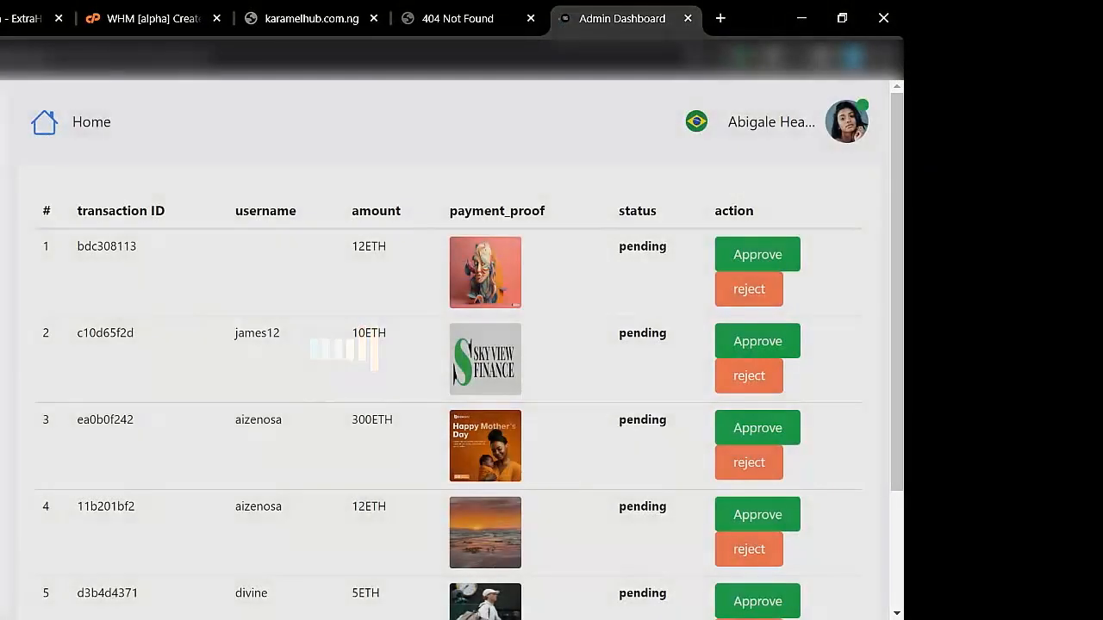
Look through the pending deposits, including their amounts, payment proofs and the approve and reject options.
scroll(135, 413, down, 2)
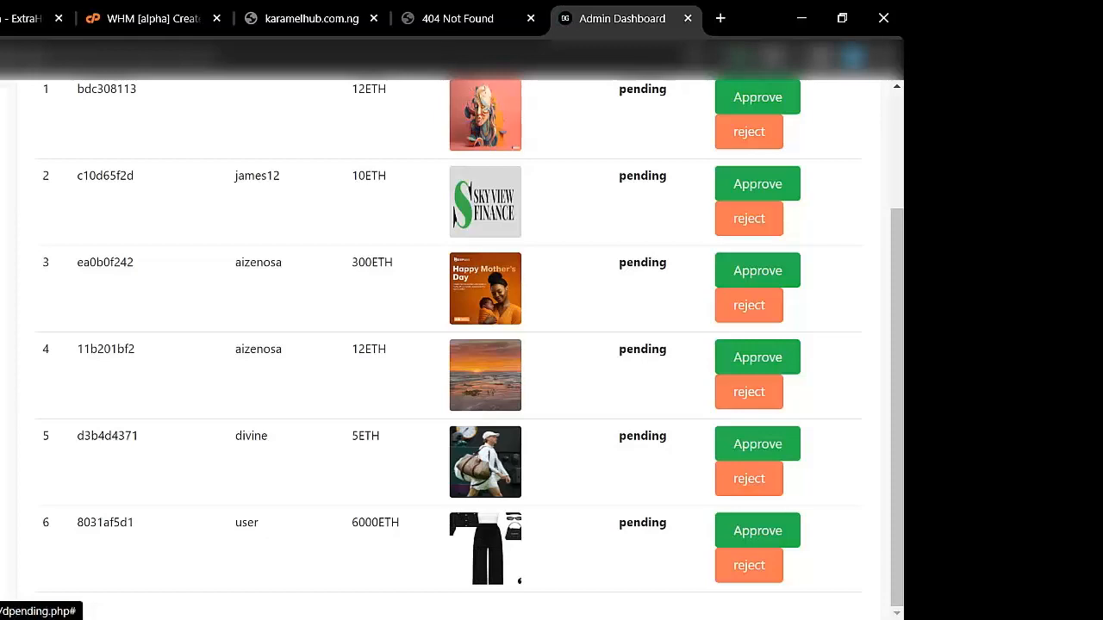
scroll(448, 344, up, 1)
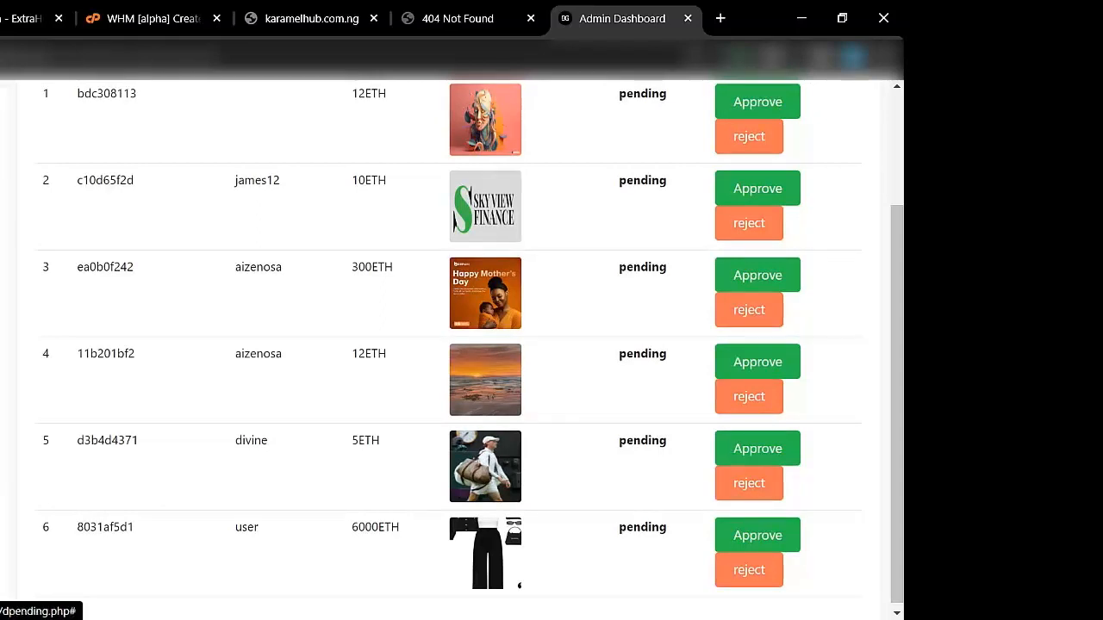
scroll(448, 344, up, 2)
scroll(448, 345, down, 1)
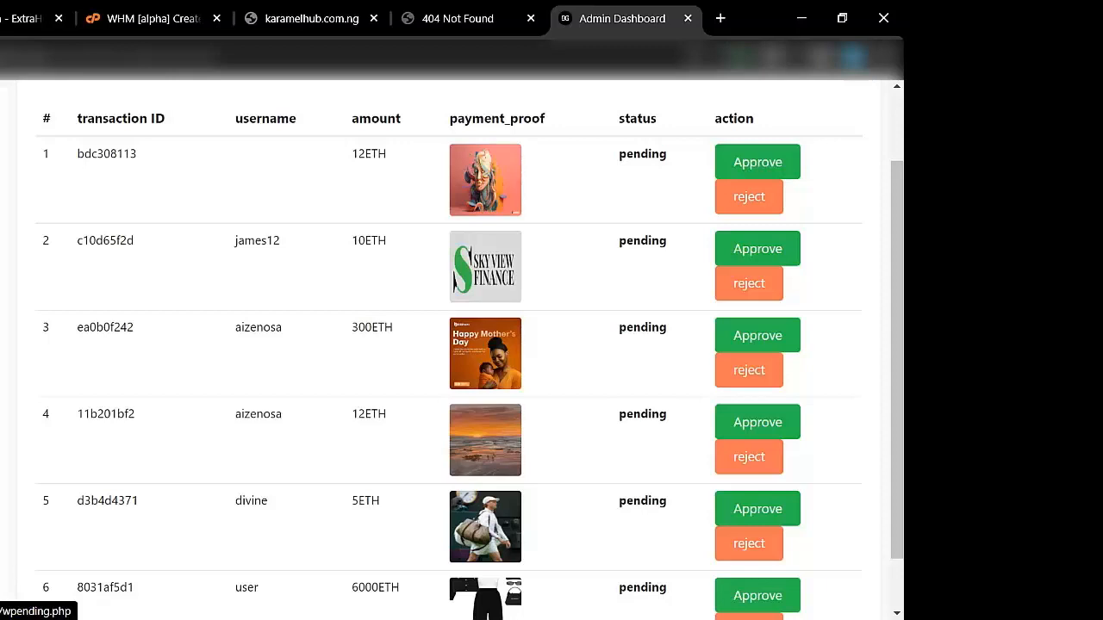
scroll(448, 345, down, 1)
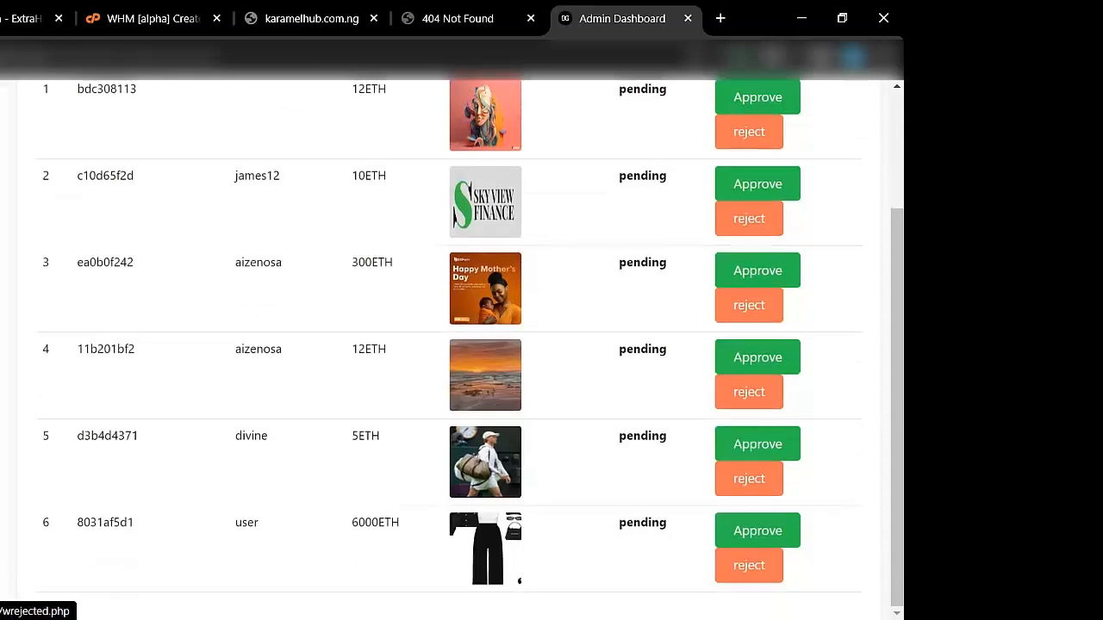
scroll(448, 345, up, 2)
scroll(448, 344, down, 2)
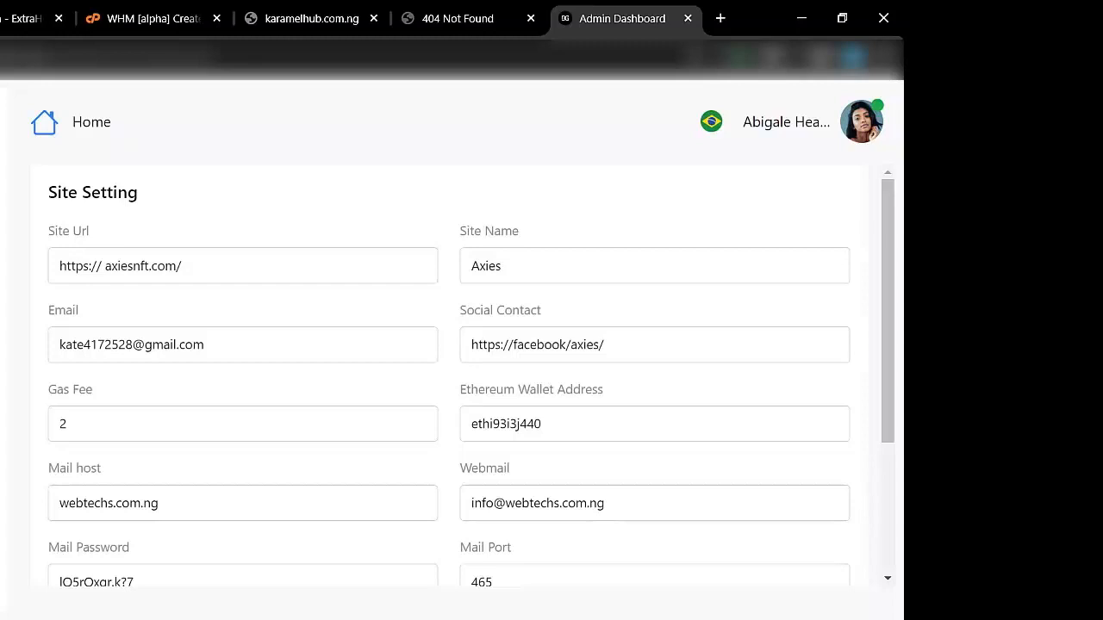
Examine the site settings for the gas fee, wallet address, mail host, webmail, mail port, mail password and SMTP security.
click(148, 427)
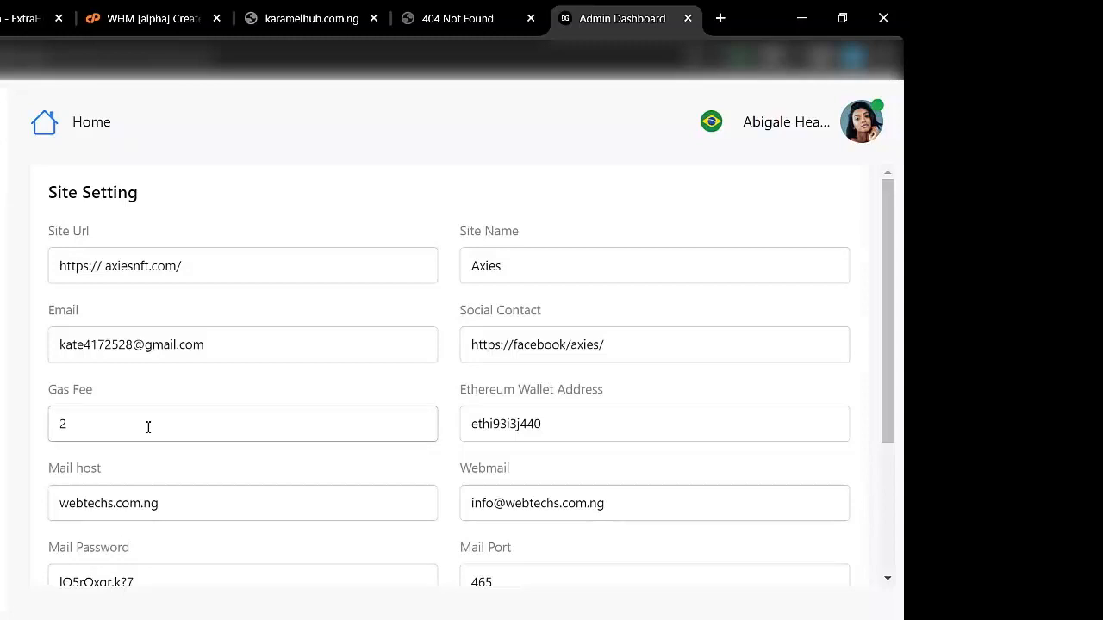
scroll(148, 427, down, 3)
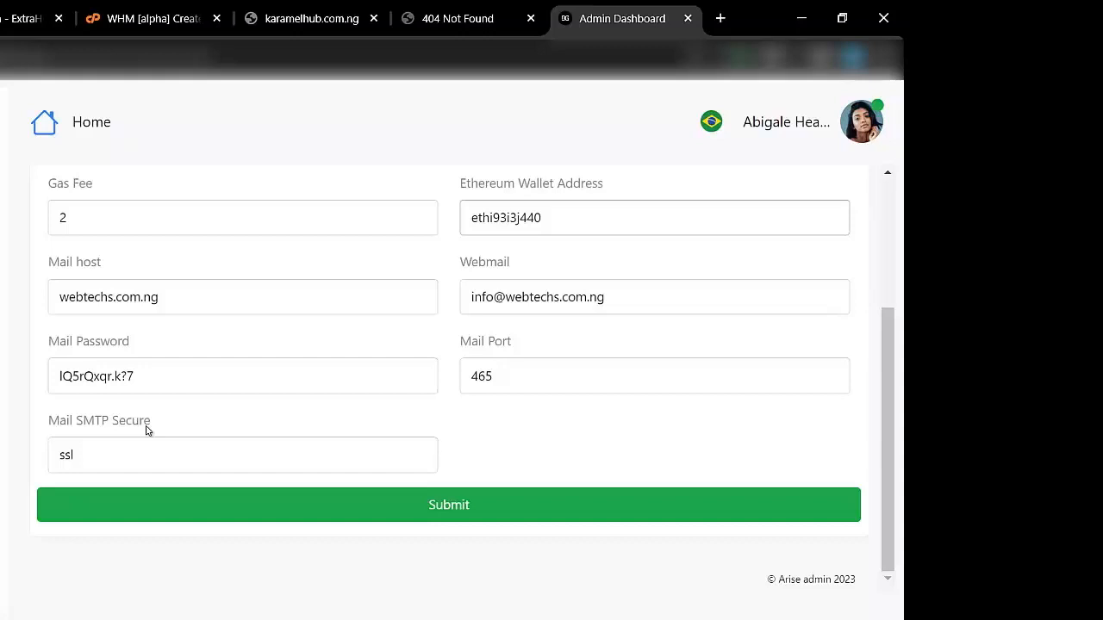
click(588, 303)
click(123, 306)
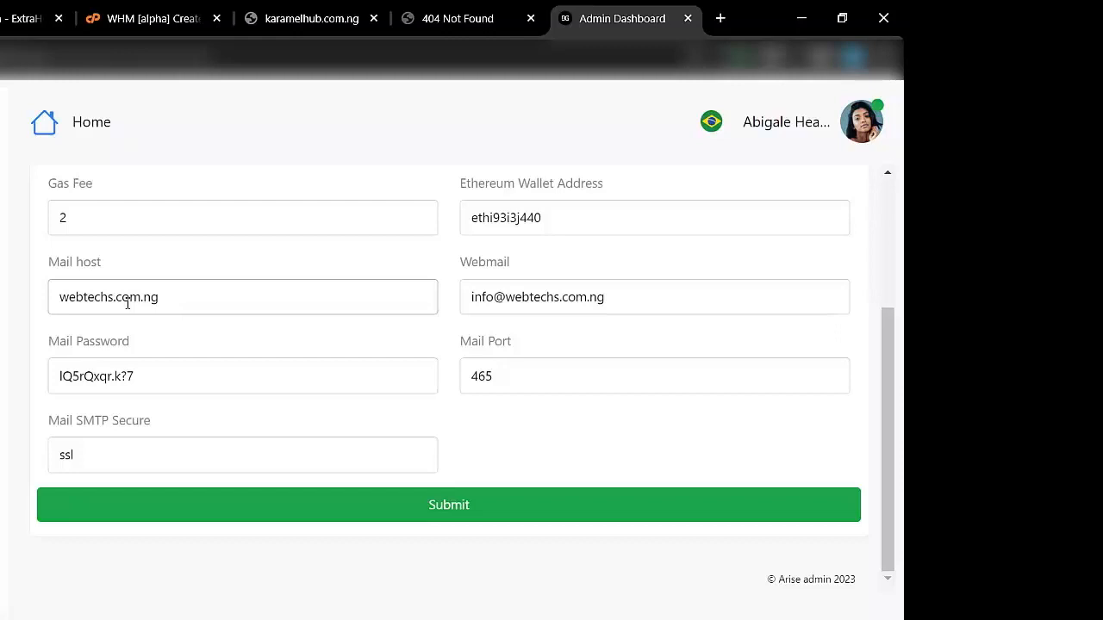
click(508, 310)
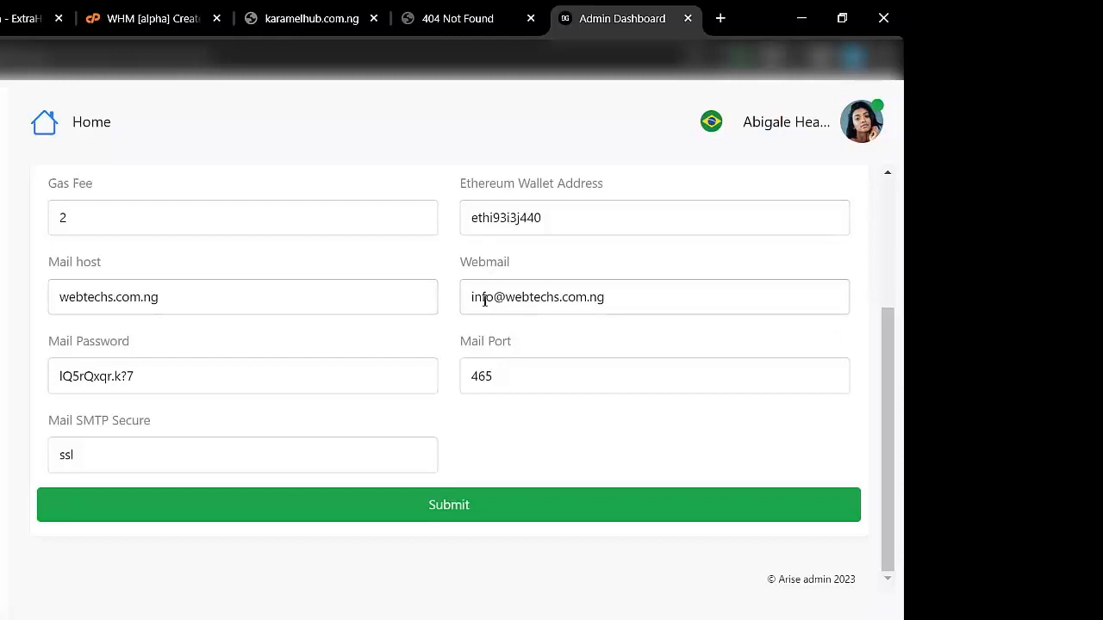
click(485, 384)
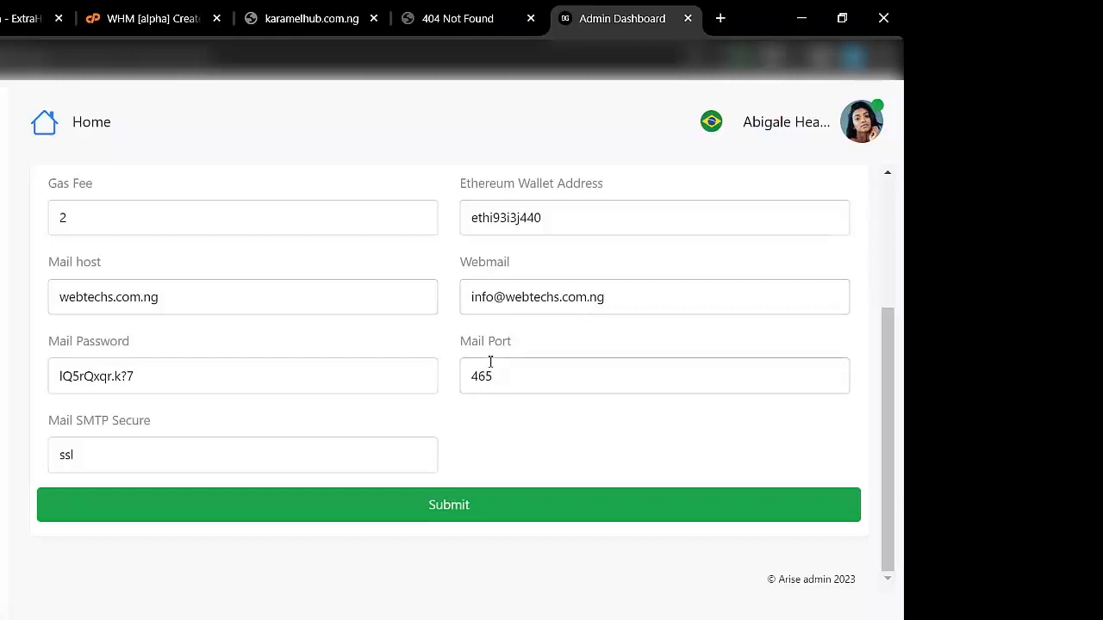
click(143, 377)
click(74, 456)
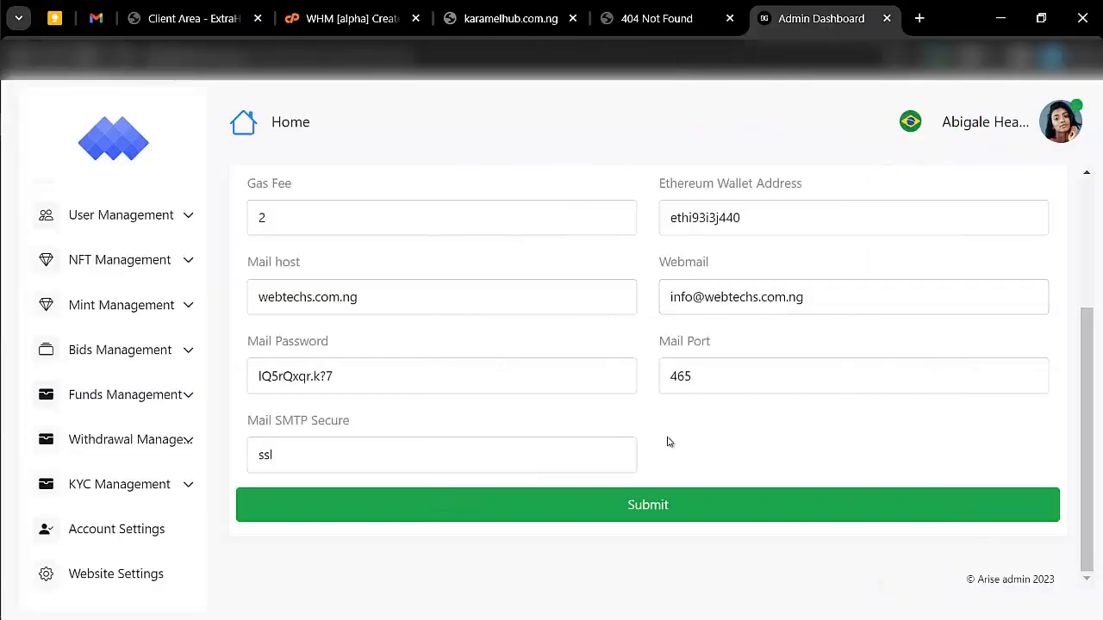
Switch to cPanel, open the File Manager, and browse the contents of the public_html folder.
mouse_move(2, 118)
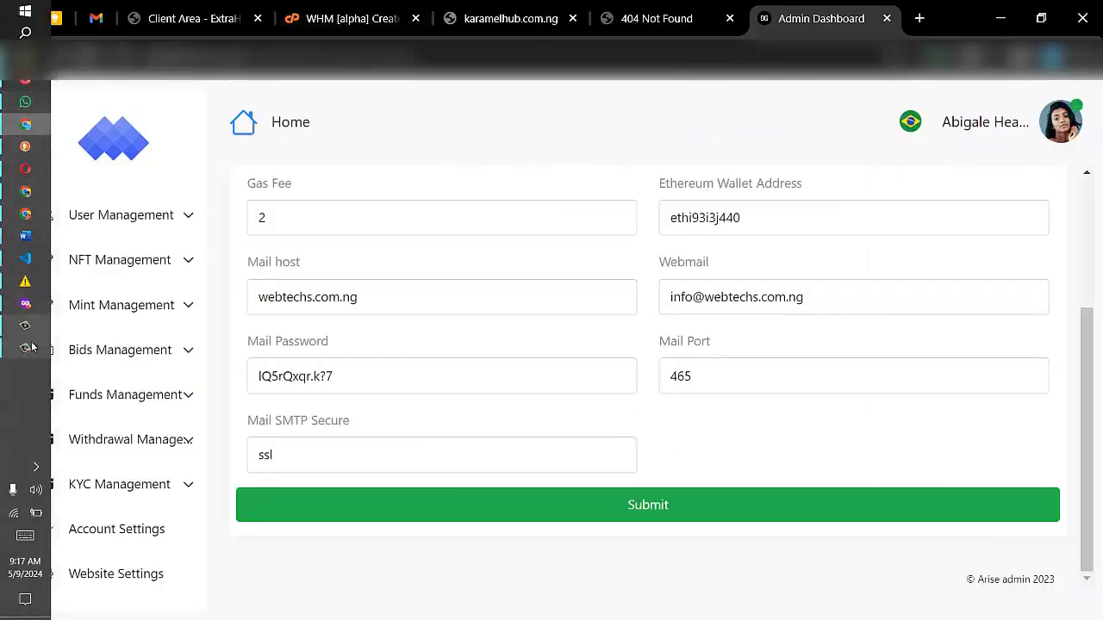
click(30, 345)
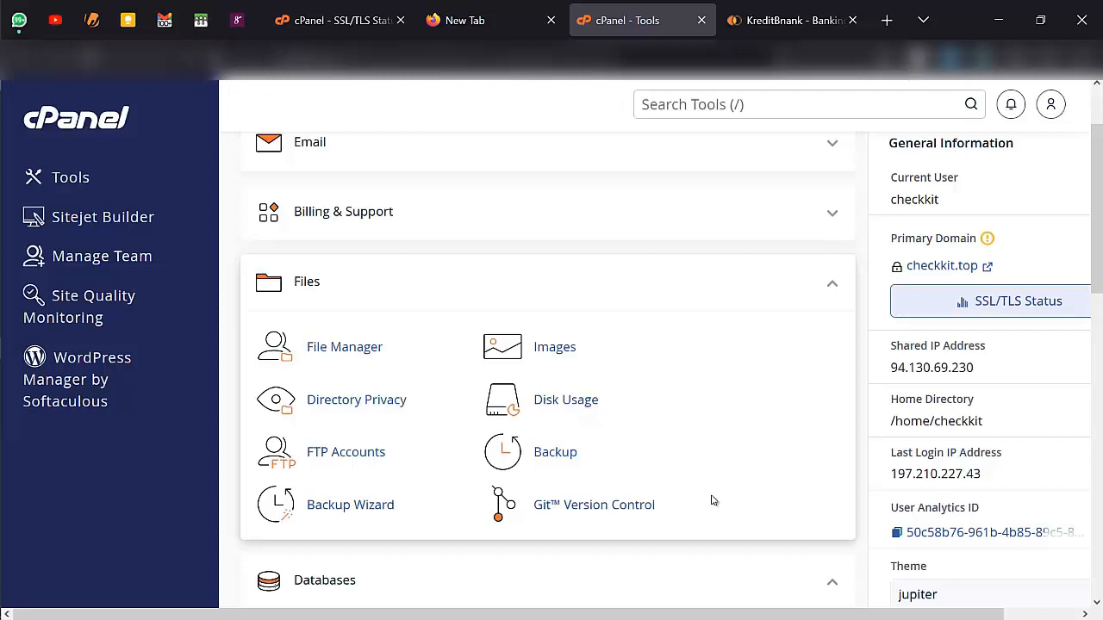
click(345, 347)
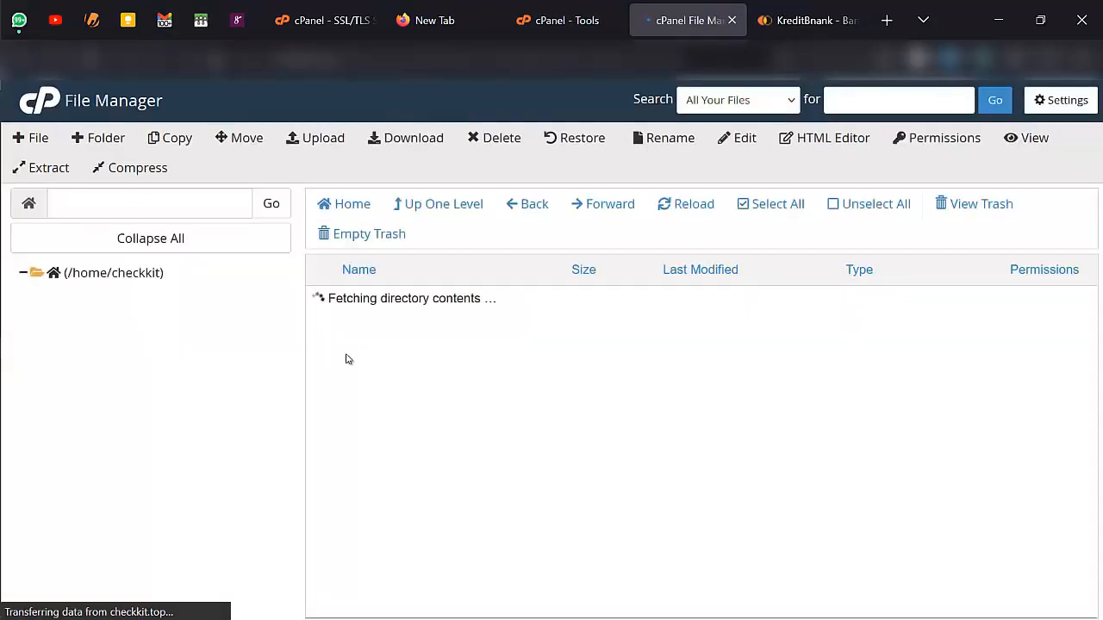
scroll(431, 431, down, 3)
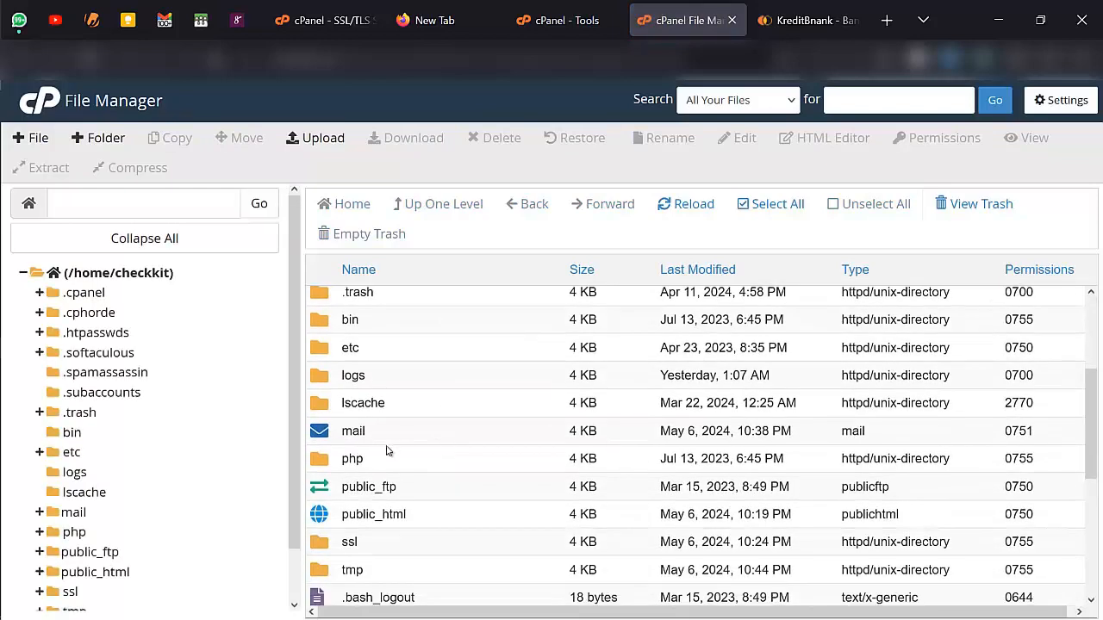
double_click(431, 515)
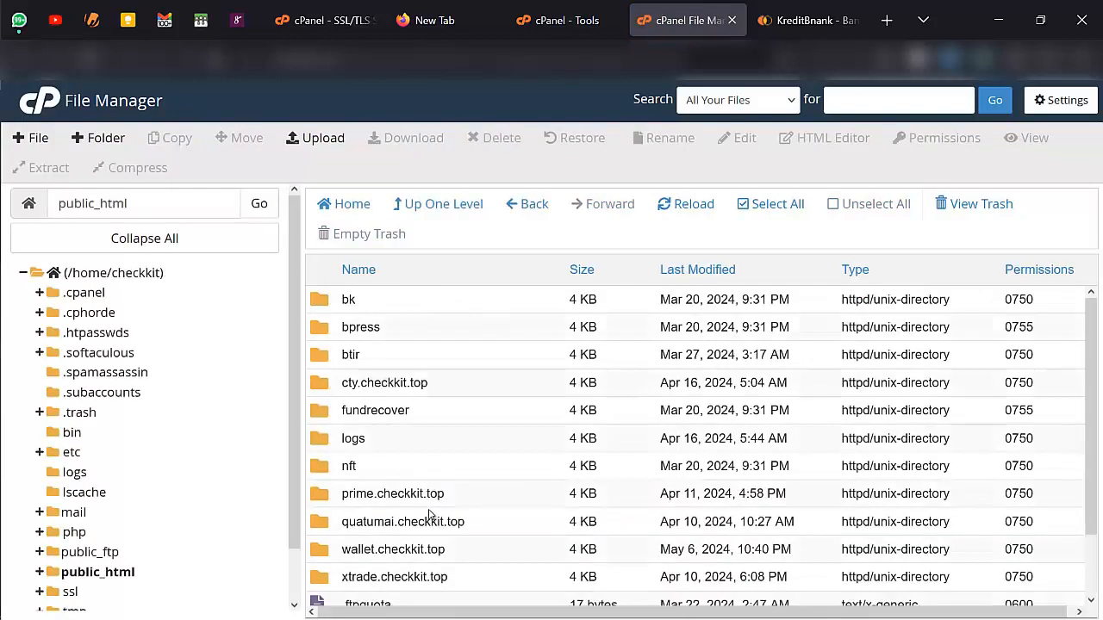
scroll(413, 482, down, 1)
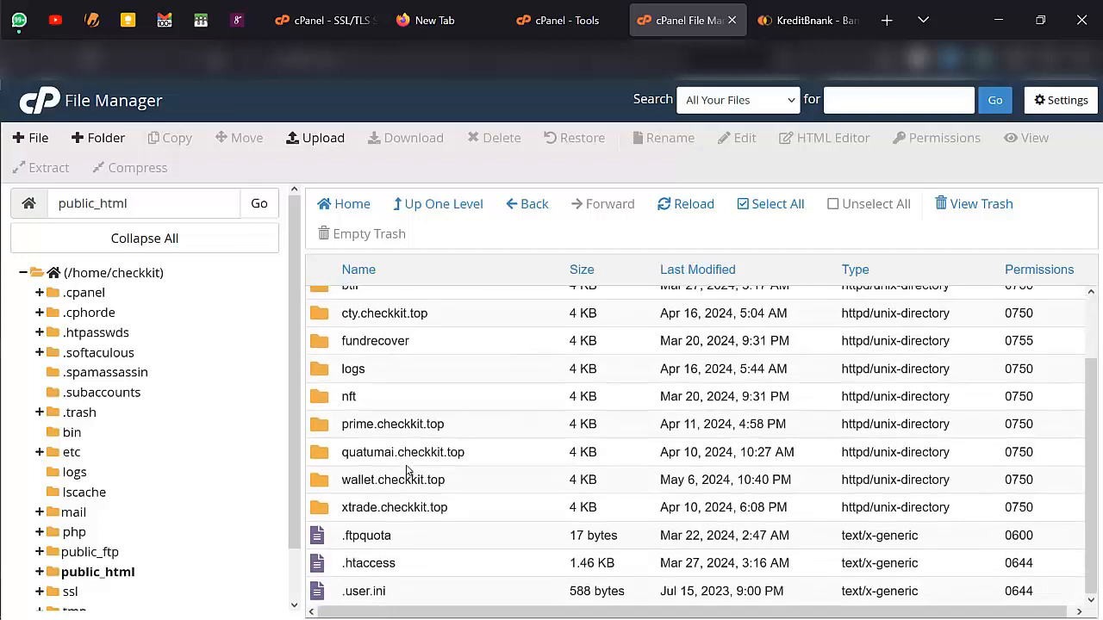
scroll(406, 470, up, 2)
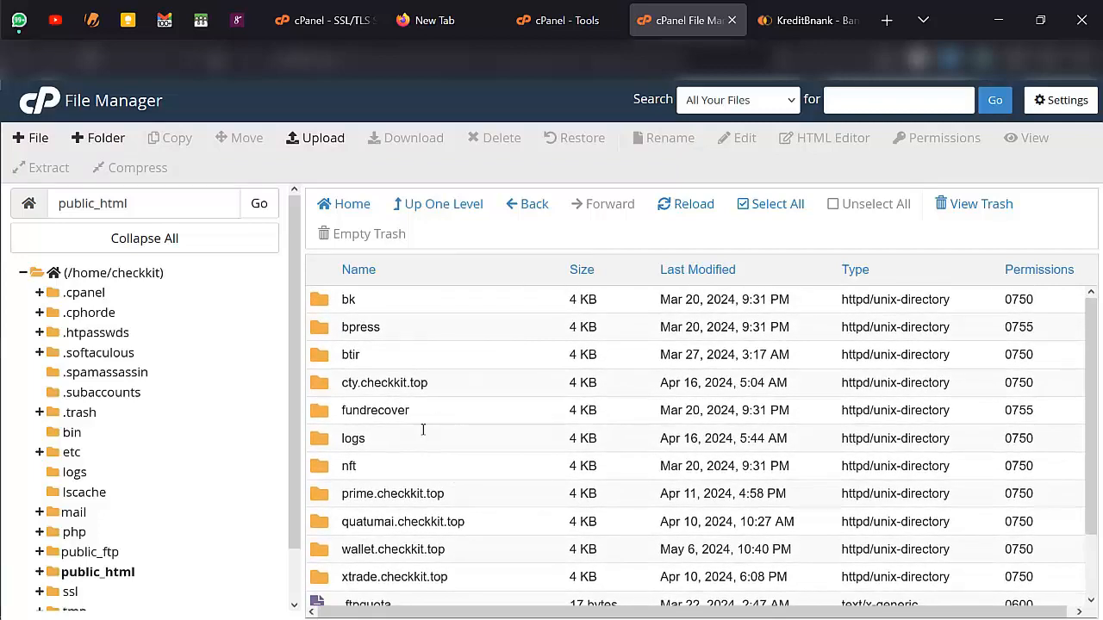
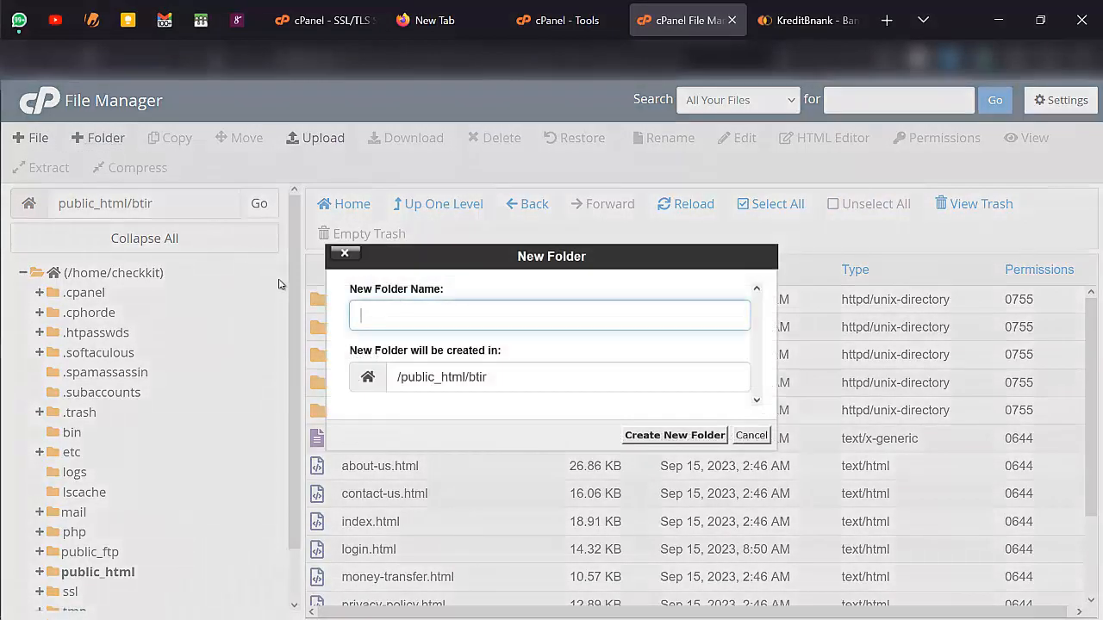
Create a new folder named axiesnft in /public_html/btir.
text(ax)
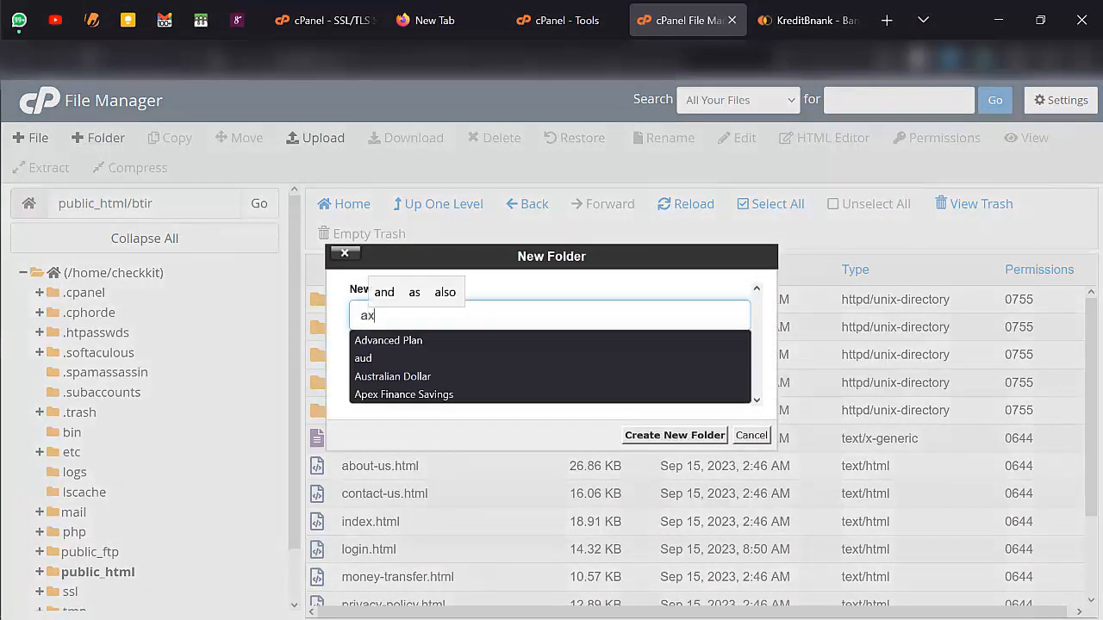
text(iesnft)
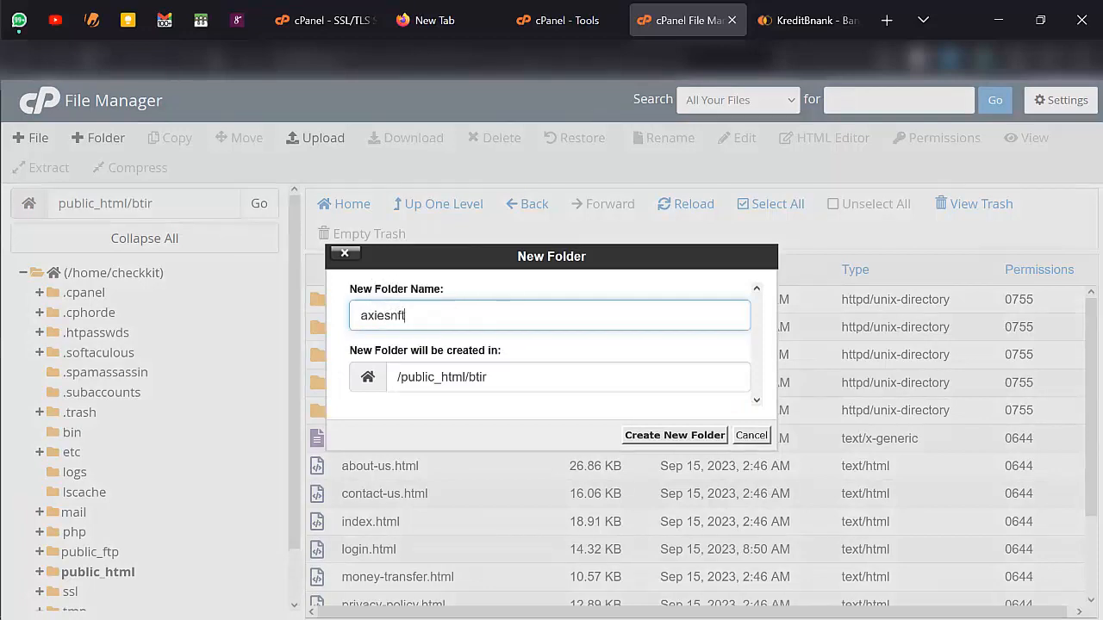
click(698, 438)
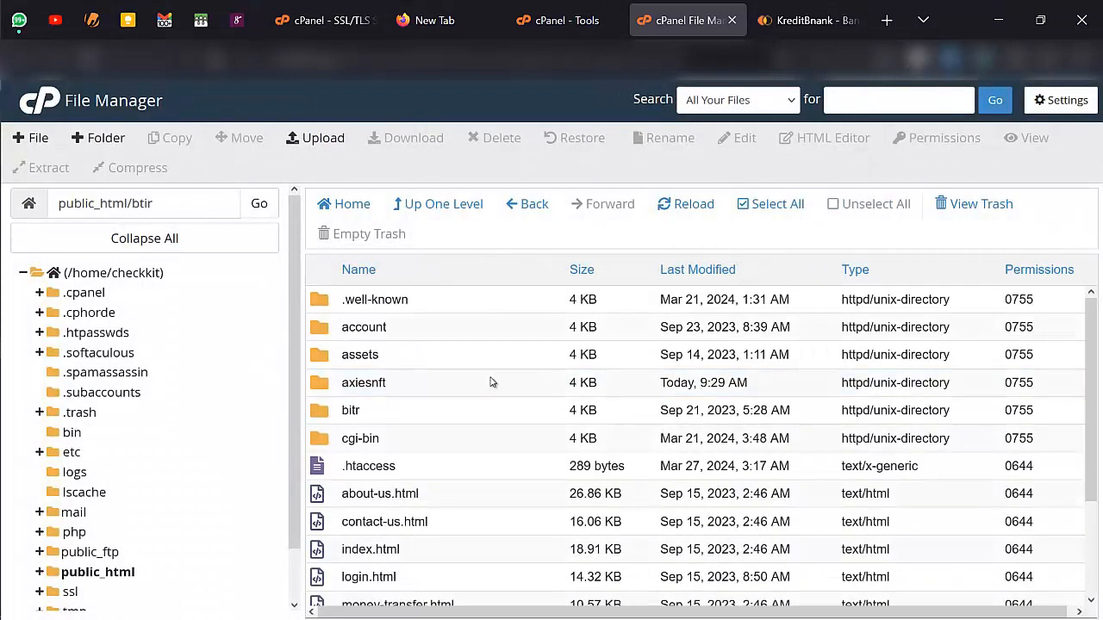
Open the axiesnft folder and upload axiesnft.zip from Downloads into it.
double_click(491, 381)
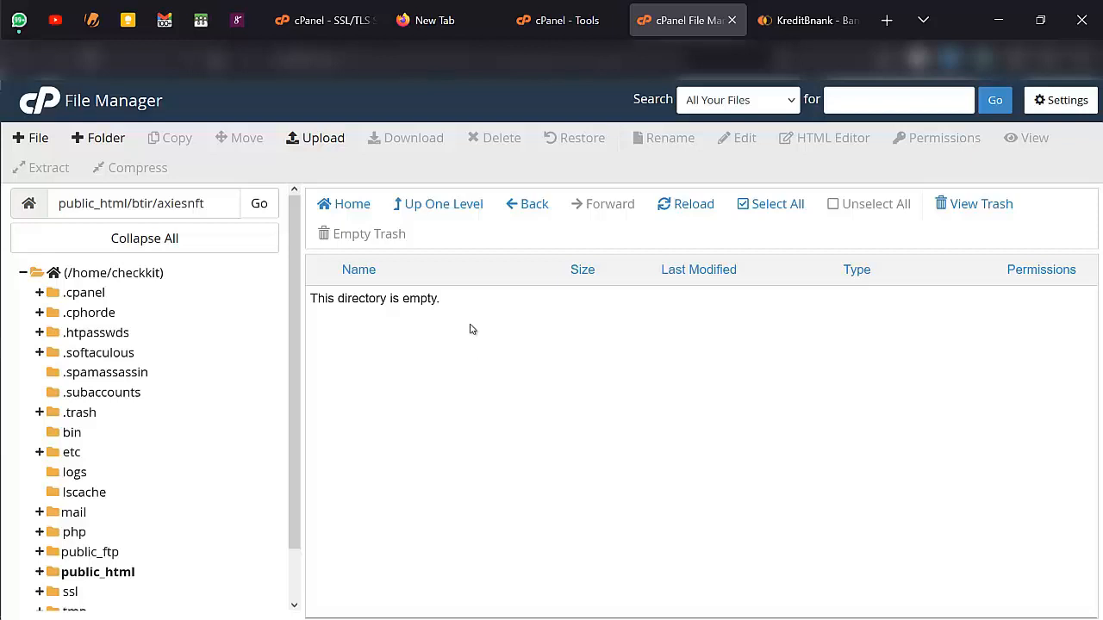
click(320, 138)
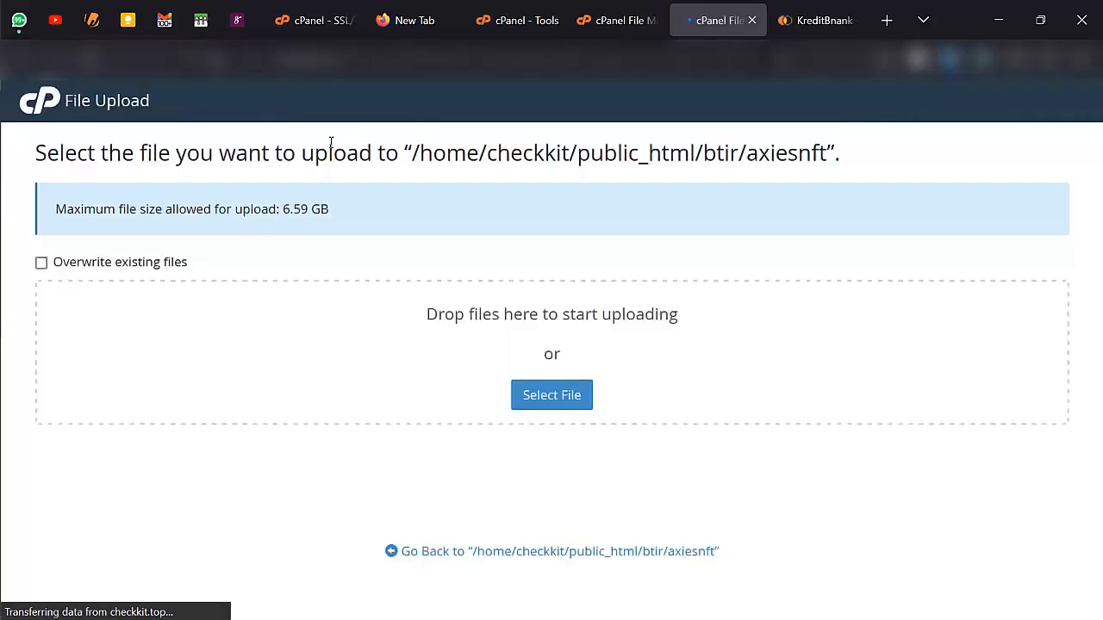
click(561, 399)
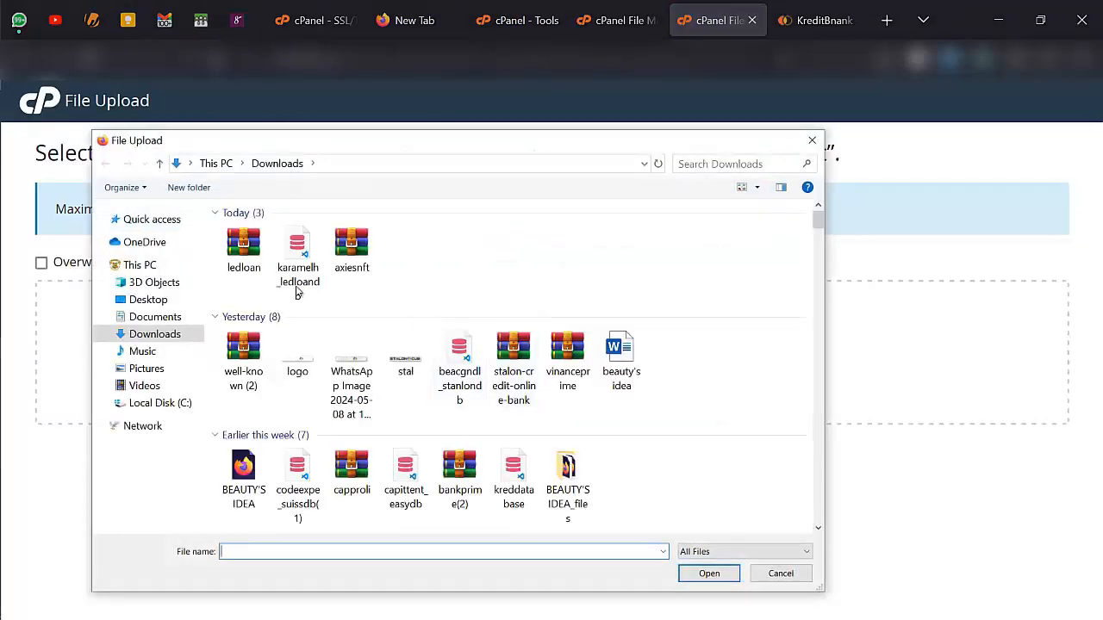
double_click(349, 248)
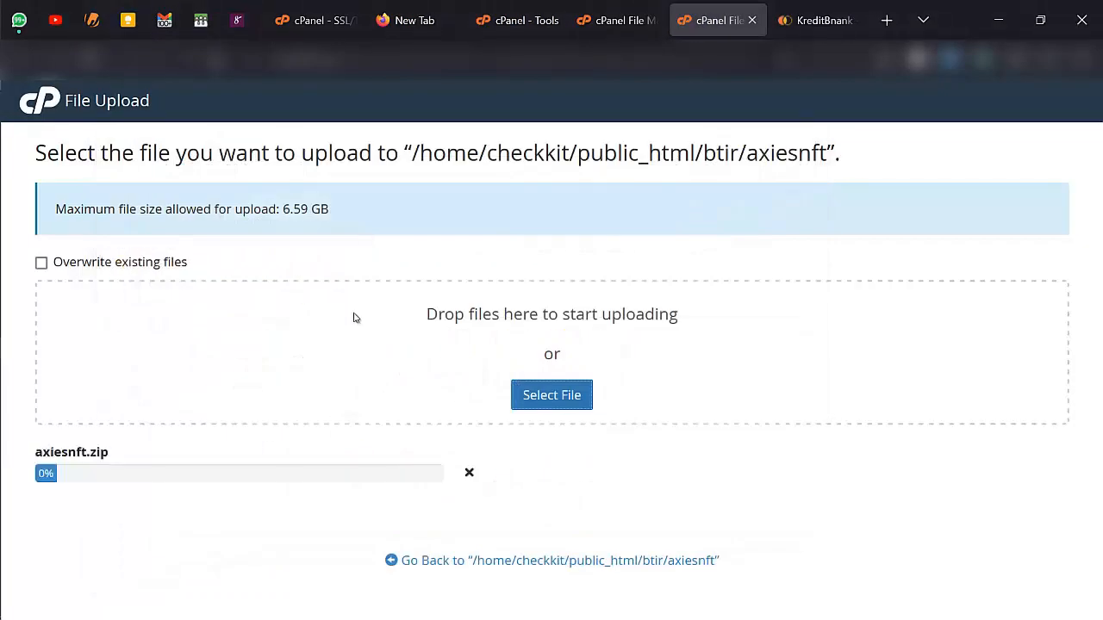
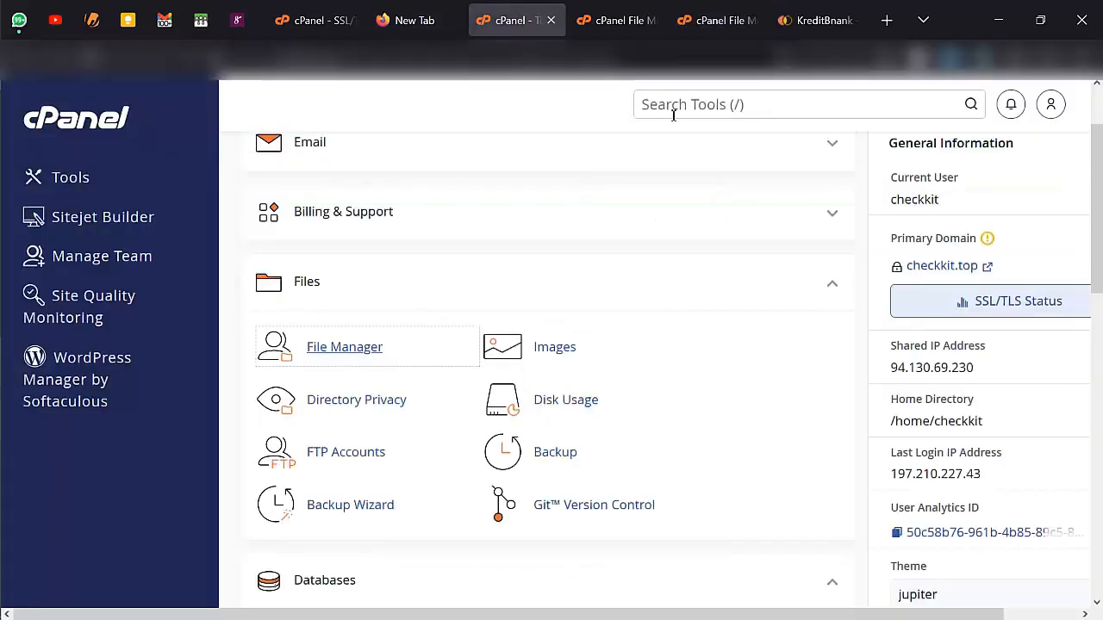
Find the MySQL Database Wizard by searching the tools for db and create a database named axiedb.
click(677, 110)
text(db)
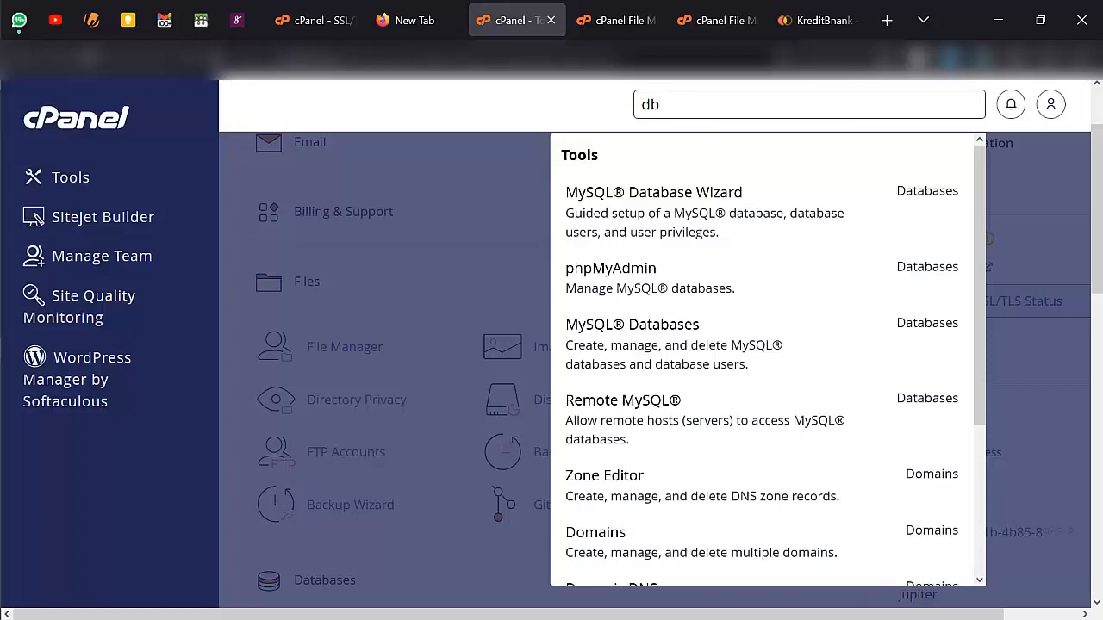
click(678, 200)
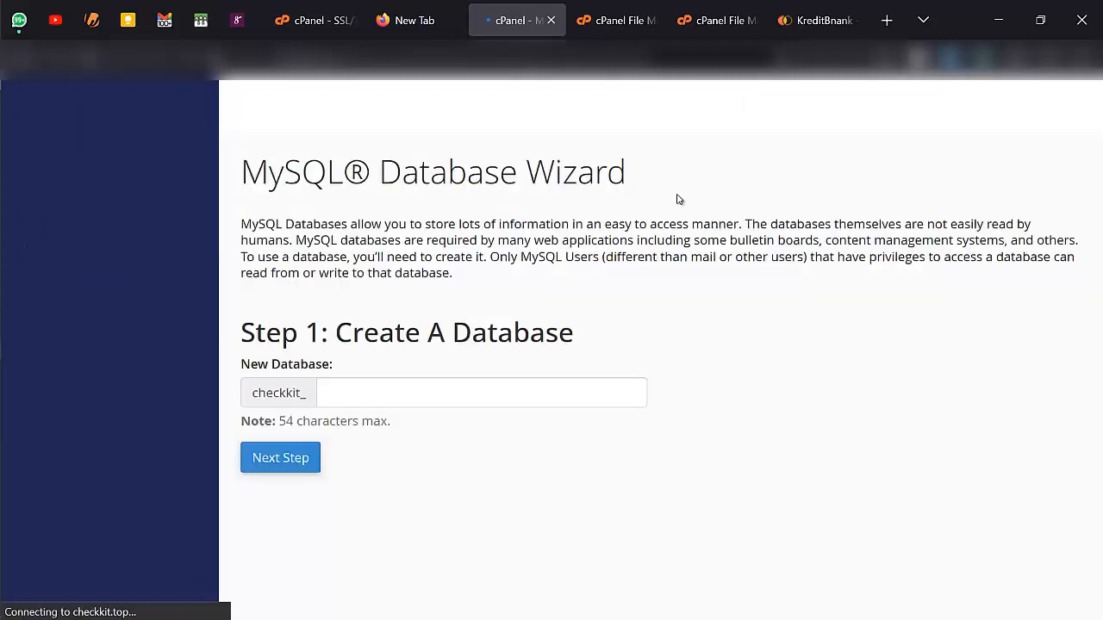
click(503, 388)
text(ax)
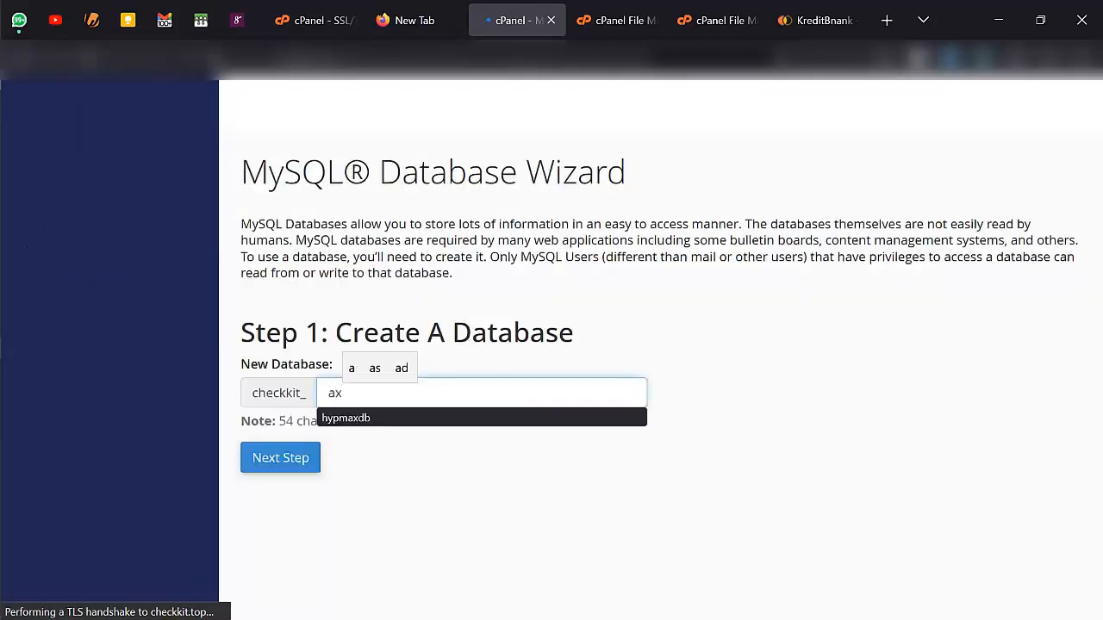
text(iedb)
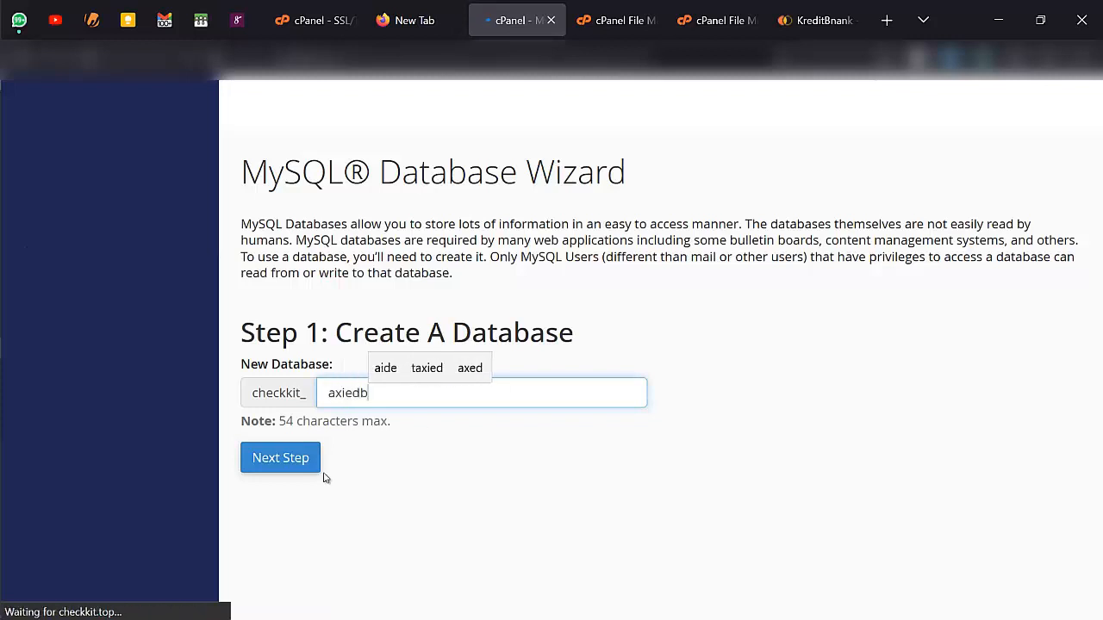
click(276, 460)
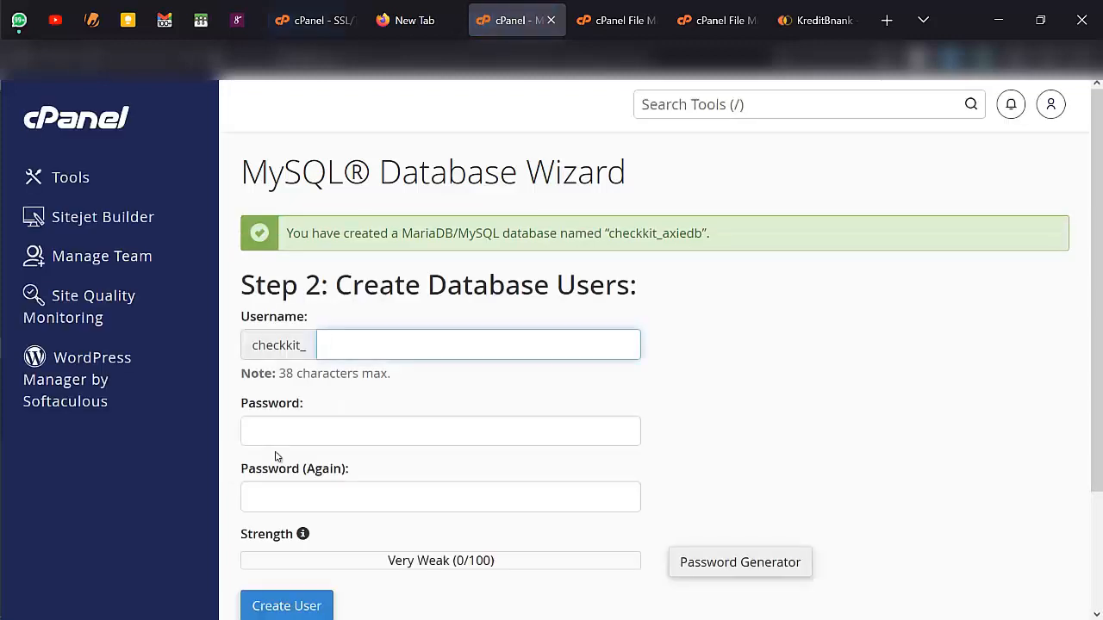
Enter axieroot as the database username, generate a new password, copy it and use it for the user.
text(axies)
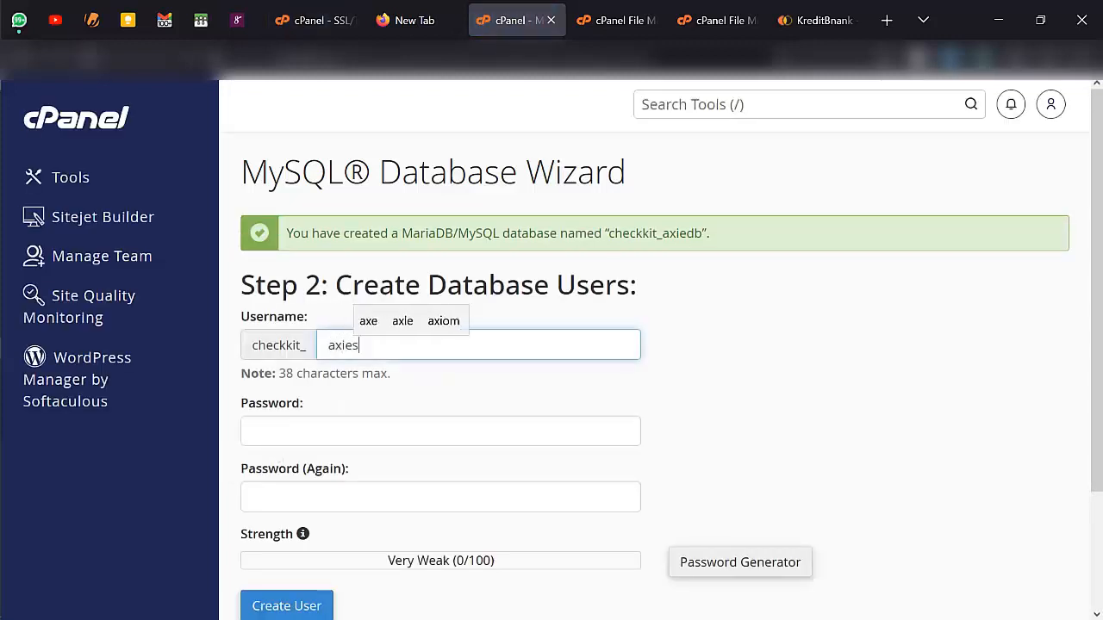
key(BackSpace)
text(root)
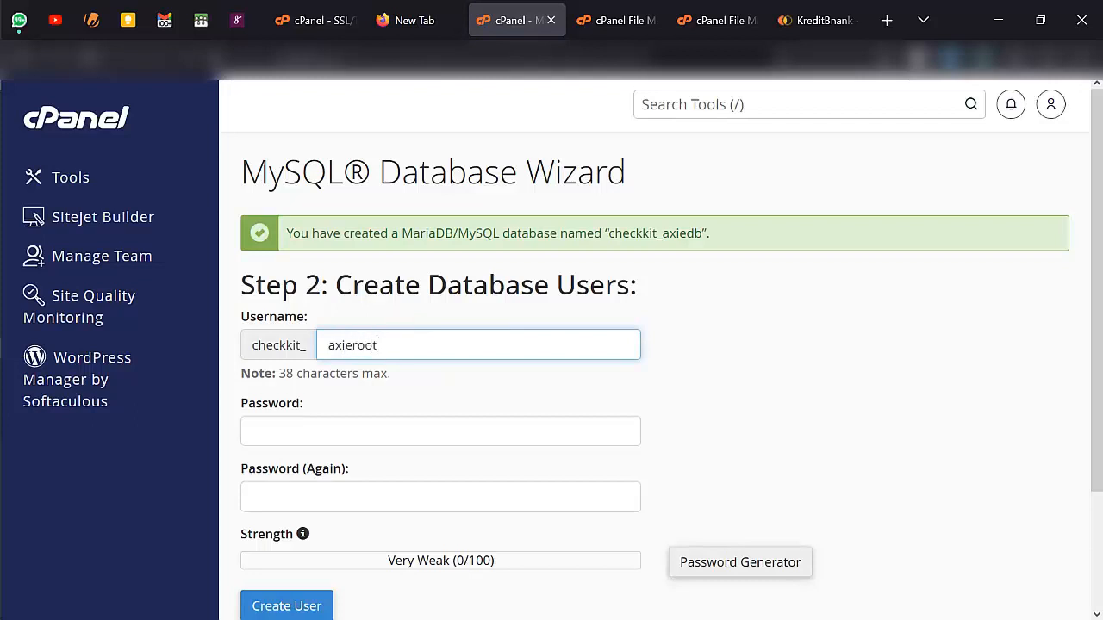
click(373, 430)
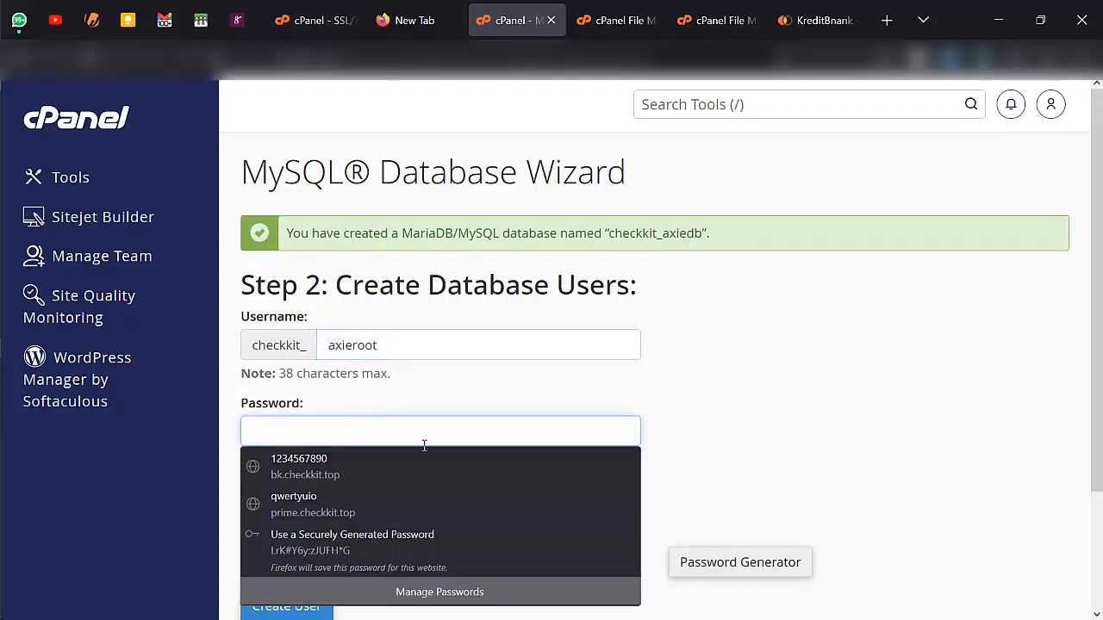
click(771, 561)
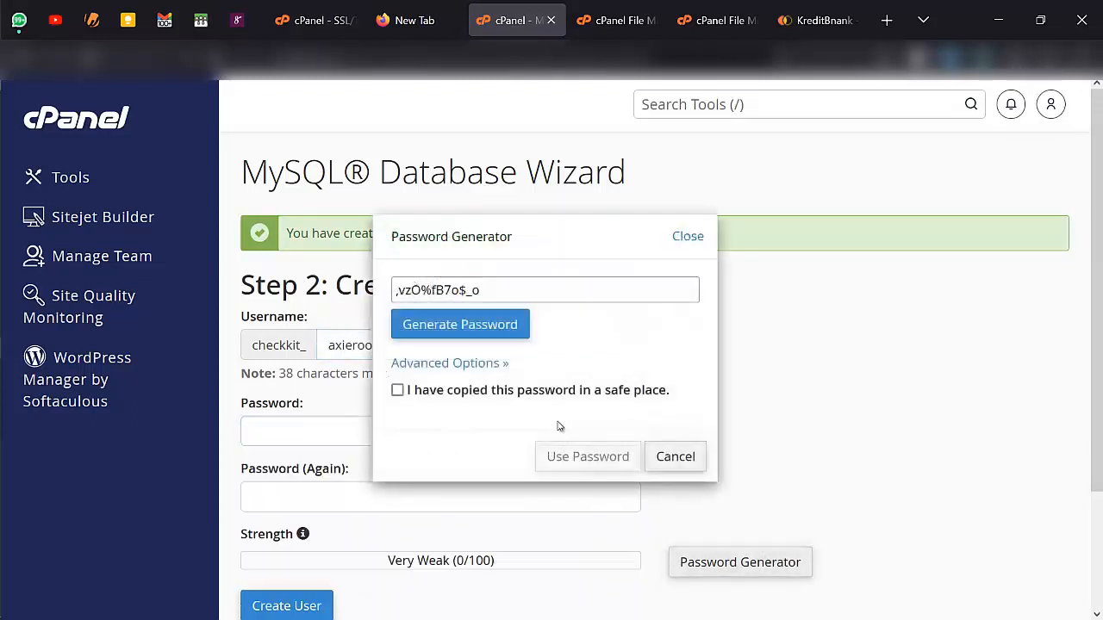
click(506, 328)
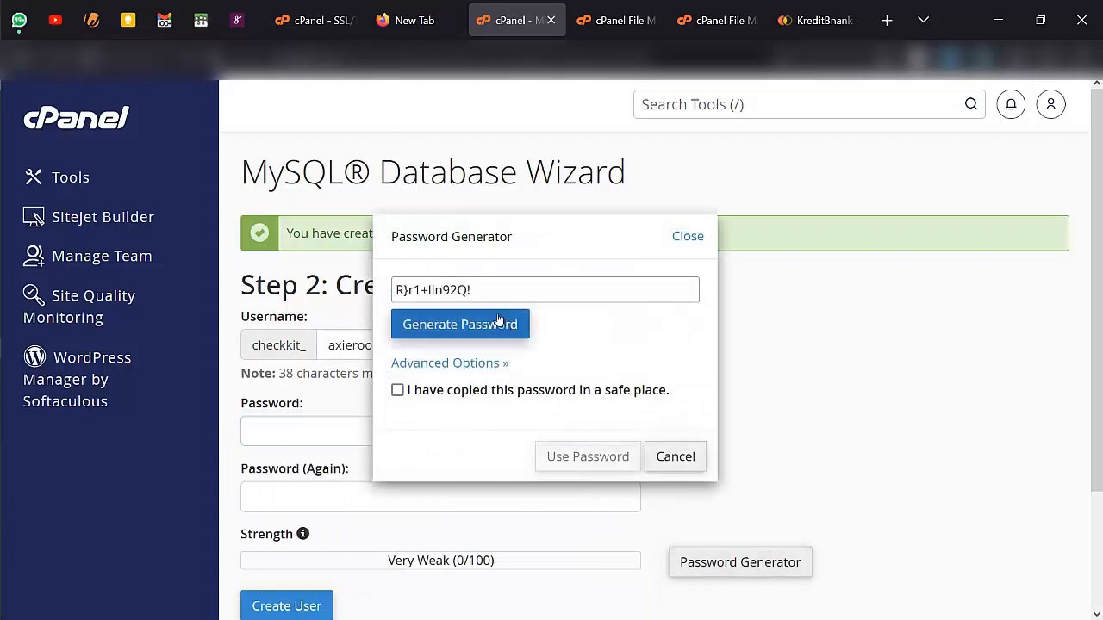
triple_click(491, 294)
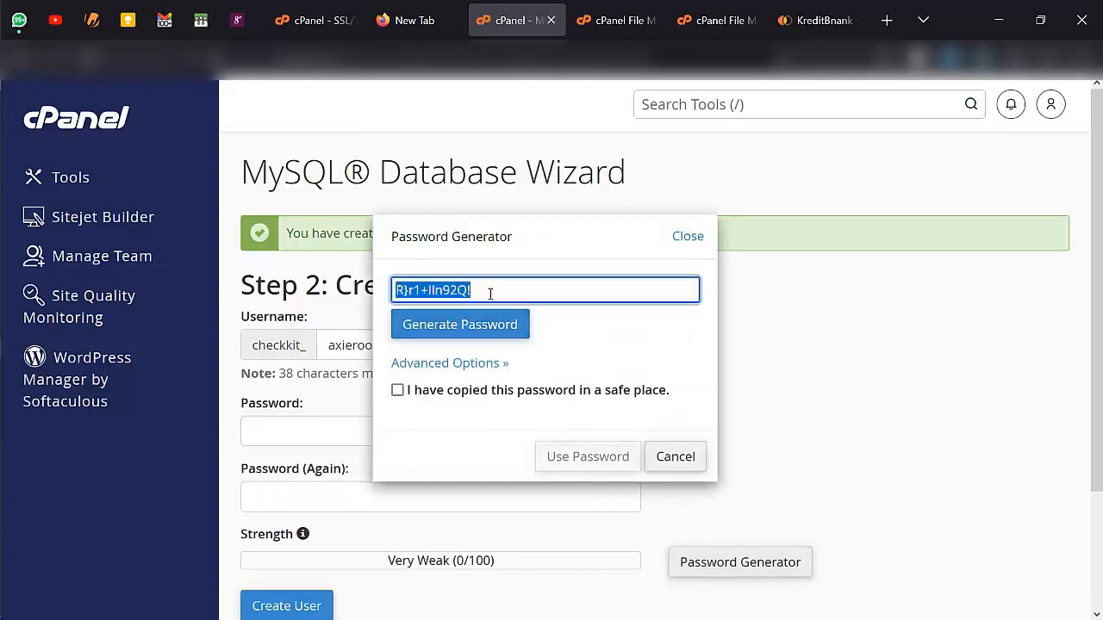
click(541, 395)
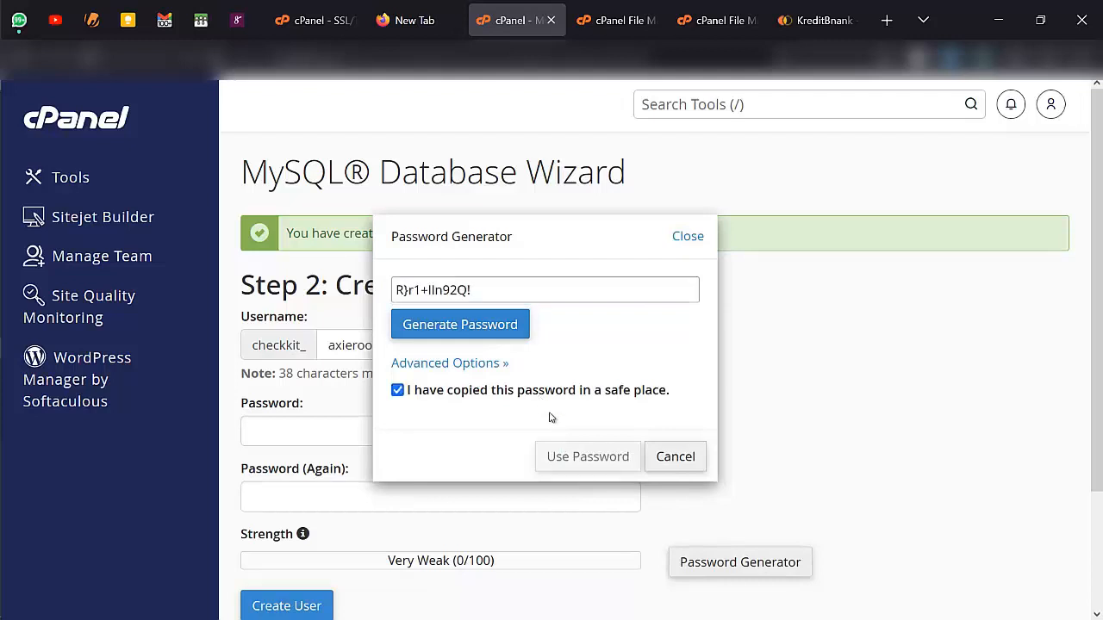
click(587, 458)
click(436, 434)
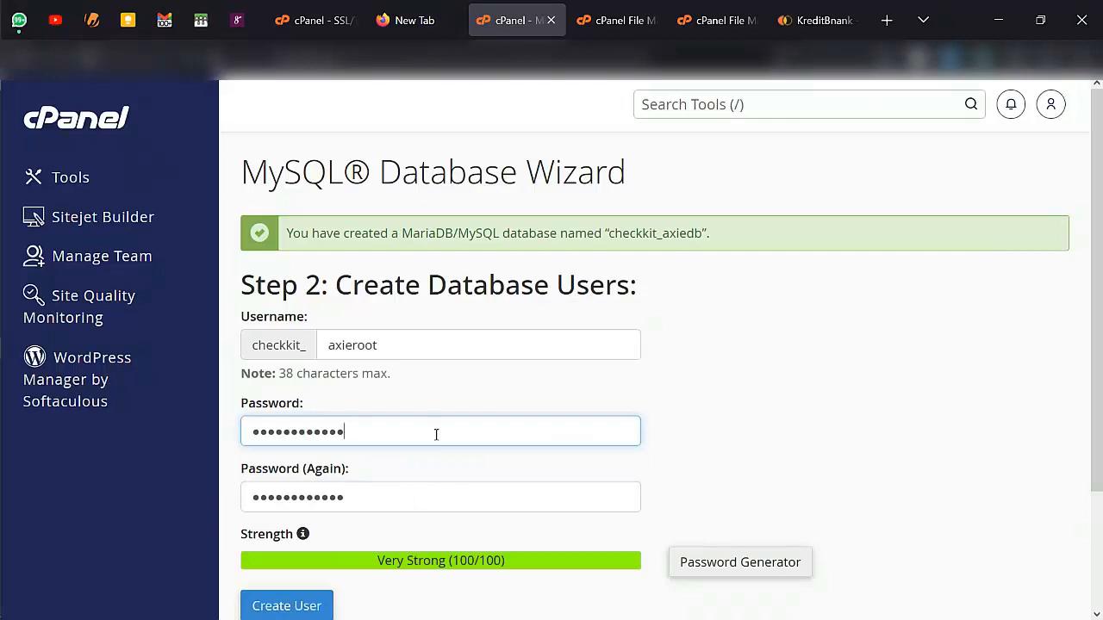
Open Notepad and paste the generated database password, leaving an empty line below it.
key(super)
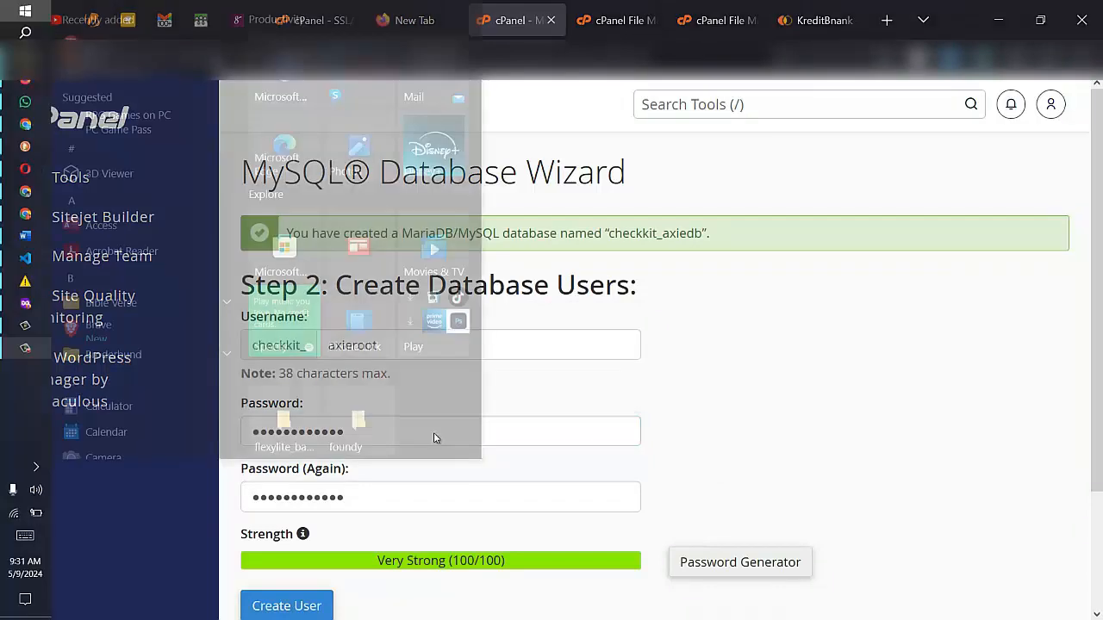
text(not)
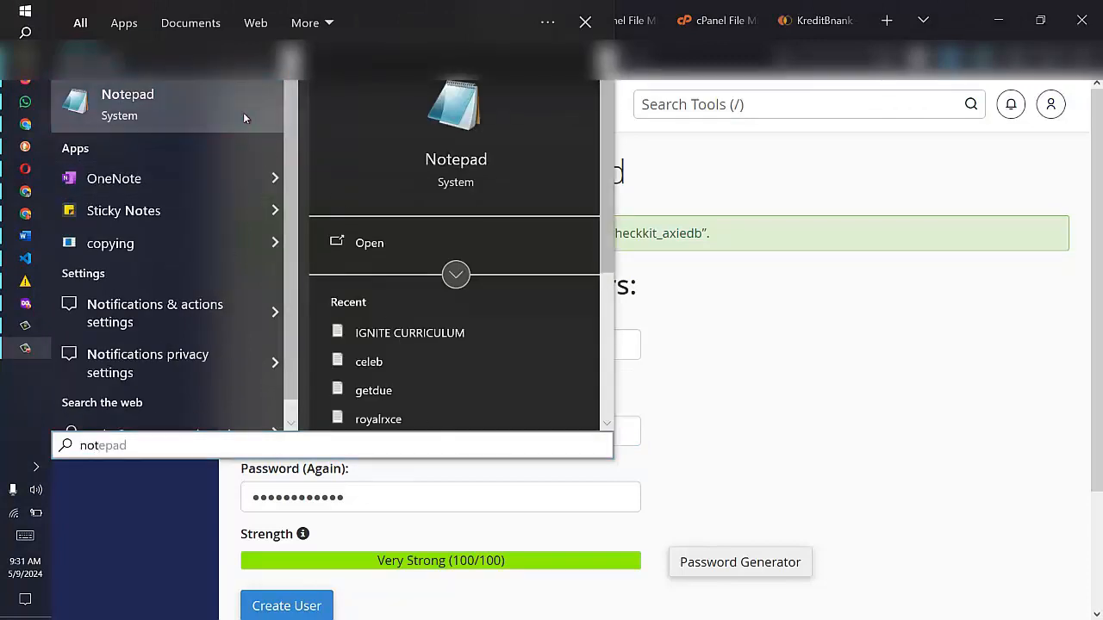
click(243, 113)
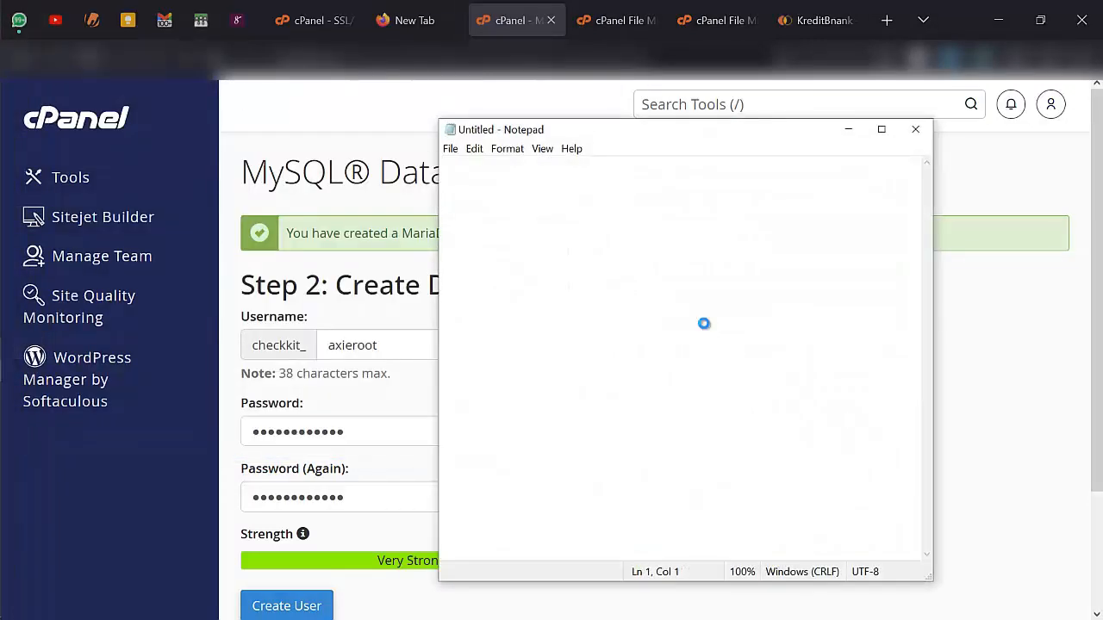
key(Return)
key(Return)
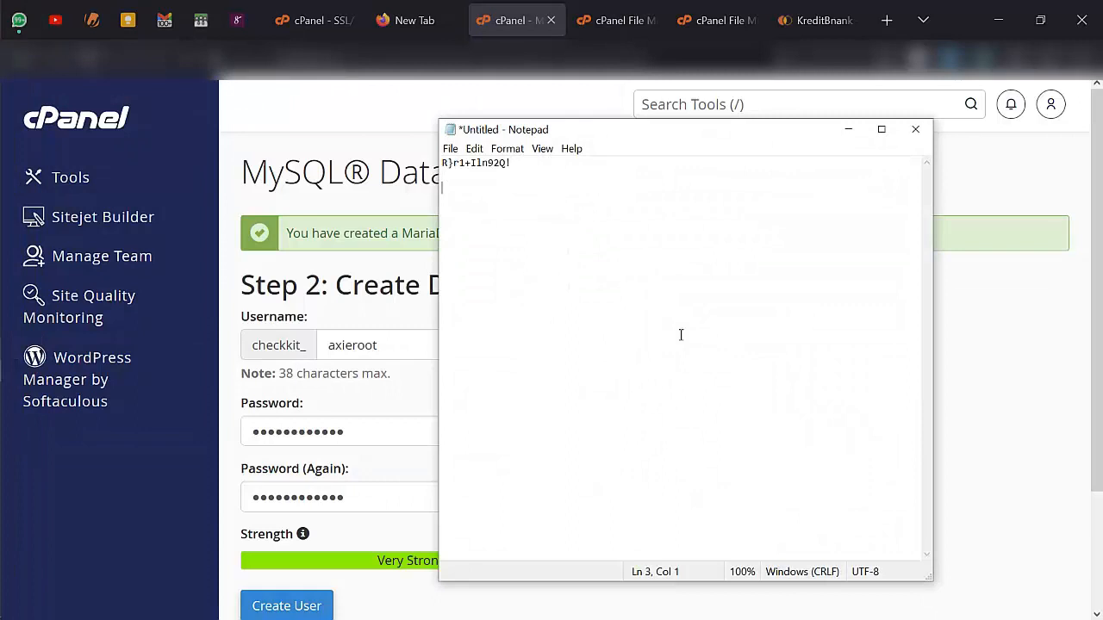
Create the database user and copy the displayed user and database names into the Notepad note.
click(312, 607)
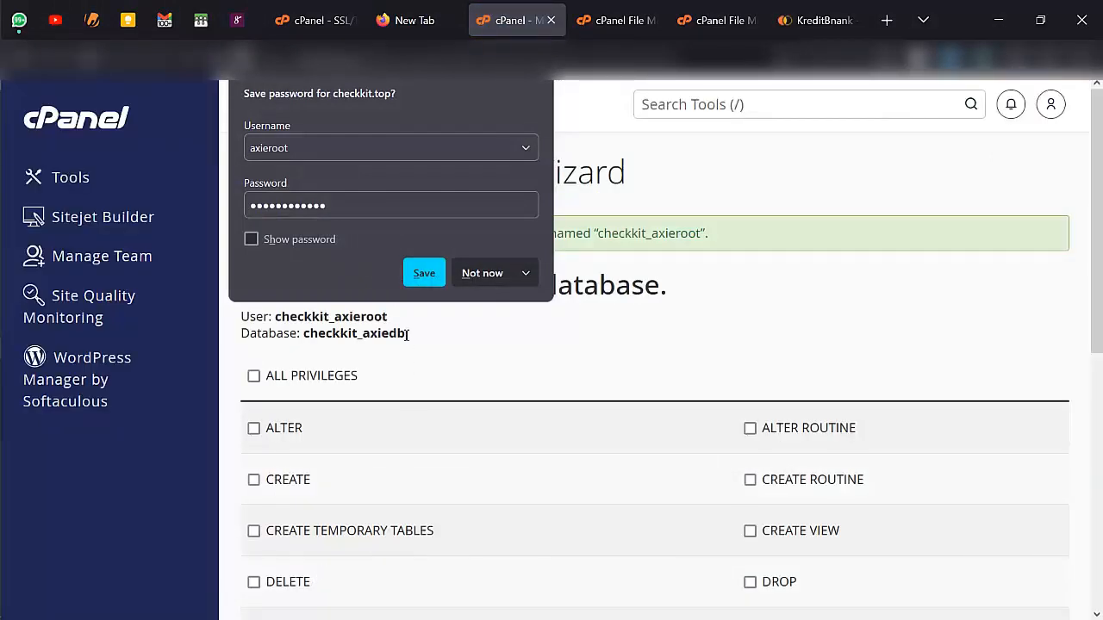
drag(406, 335, 239, 322)
key(ctrl+c)
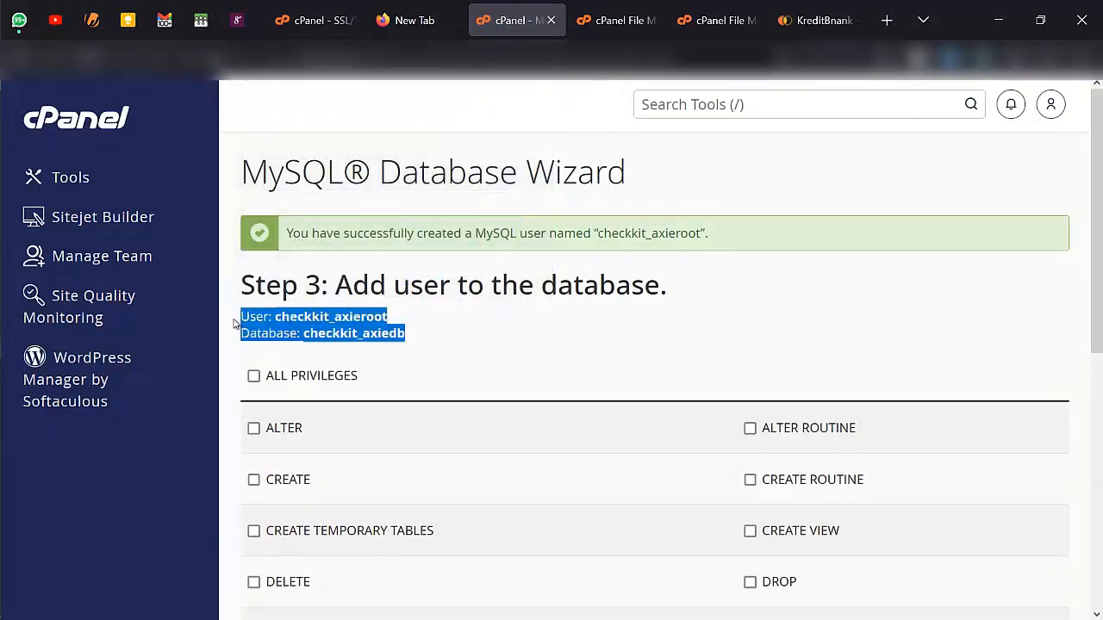
mouse_move(4, 388)
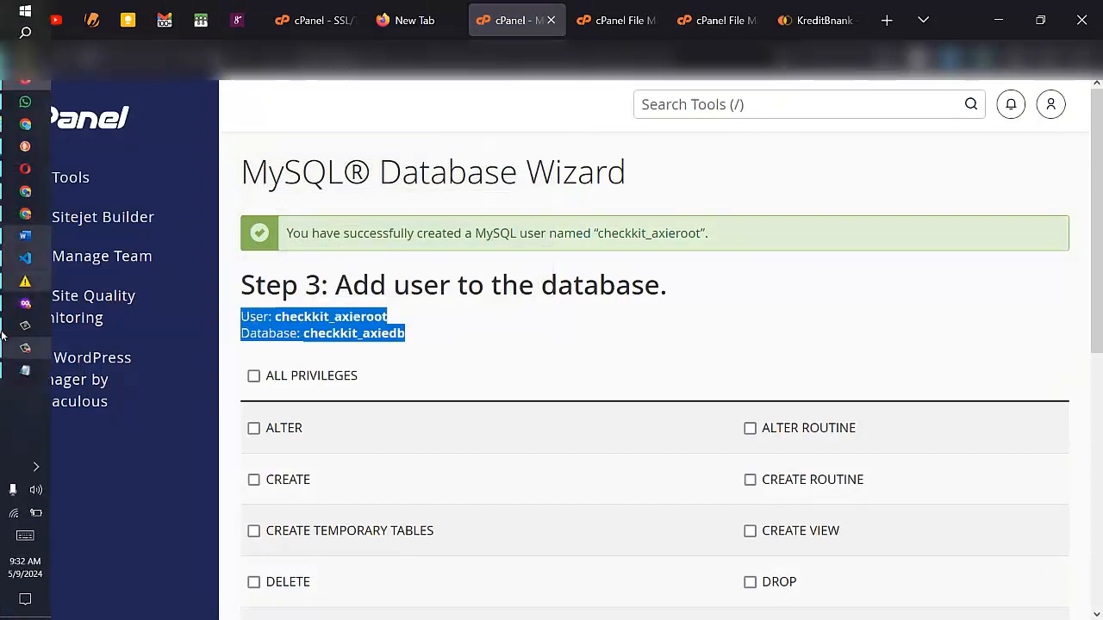
click(25, 370)
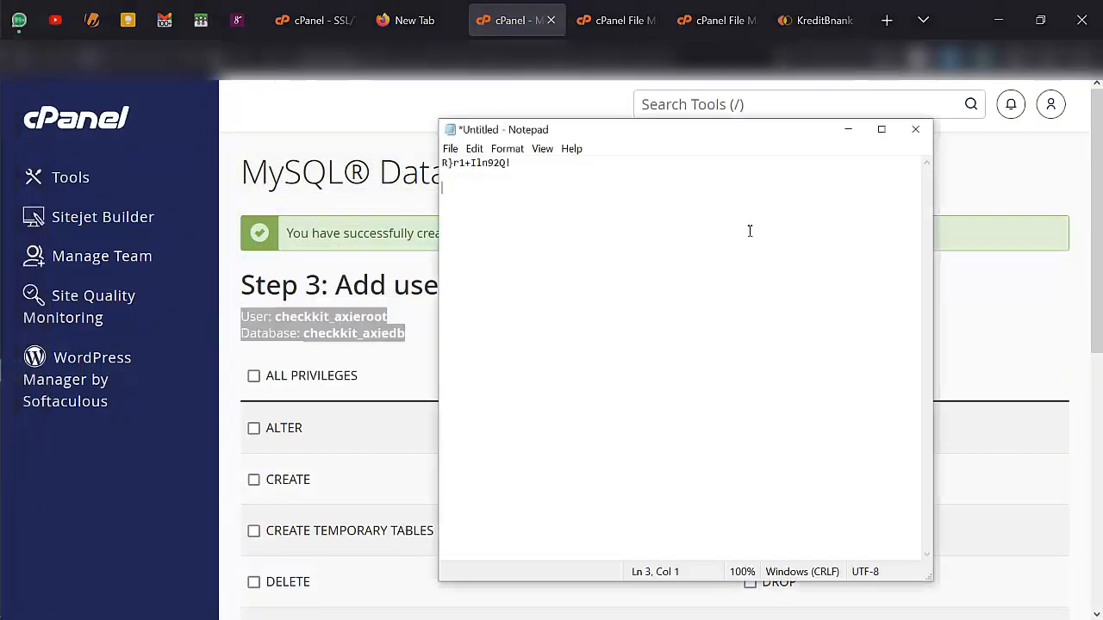
key(ctrl+v)
click(1012, 341)
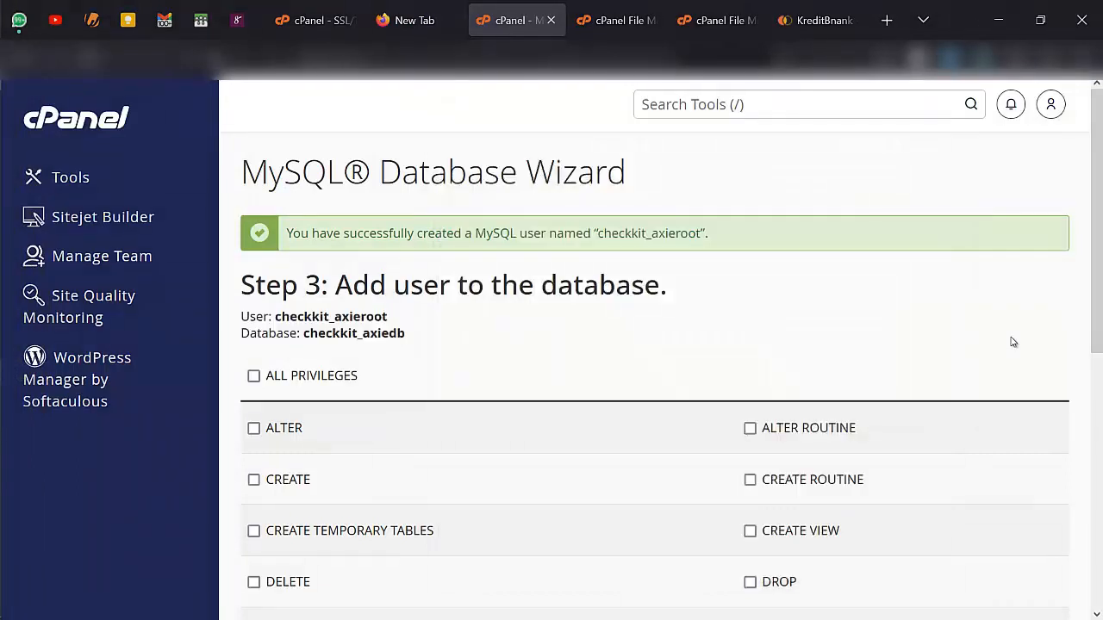
Close the finished upload page, reload the axiesnft folder and extract axiesnft.zip into /public_html/btir/axiesnft.
click(702, 11)
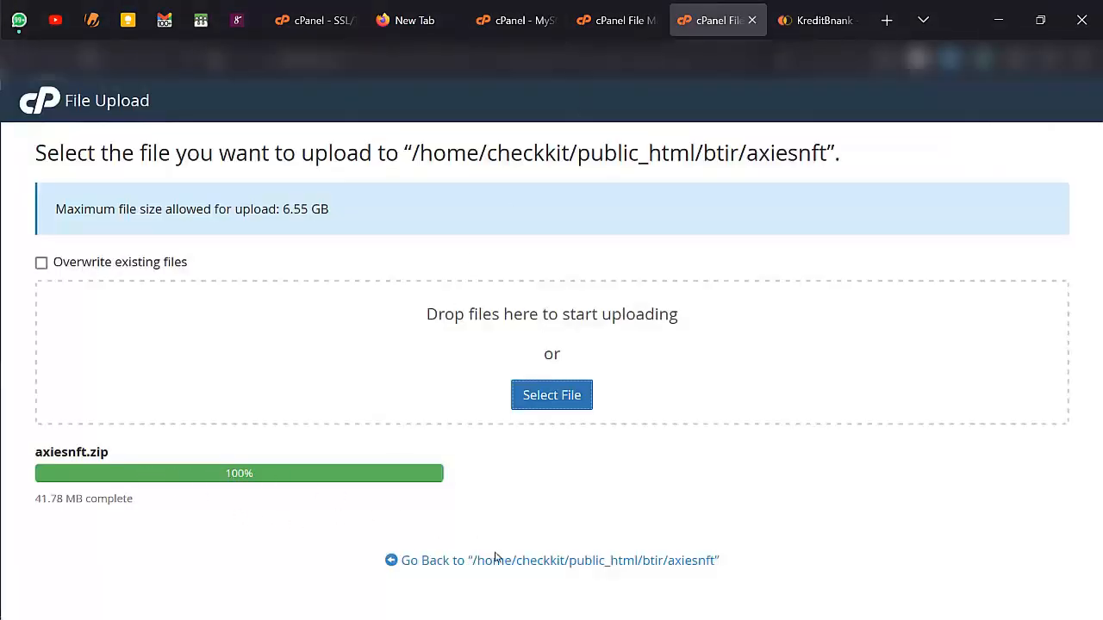
click(752, 20)
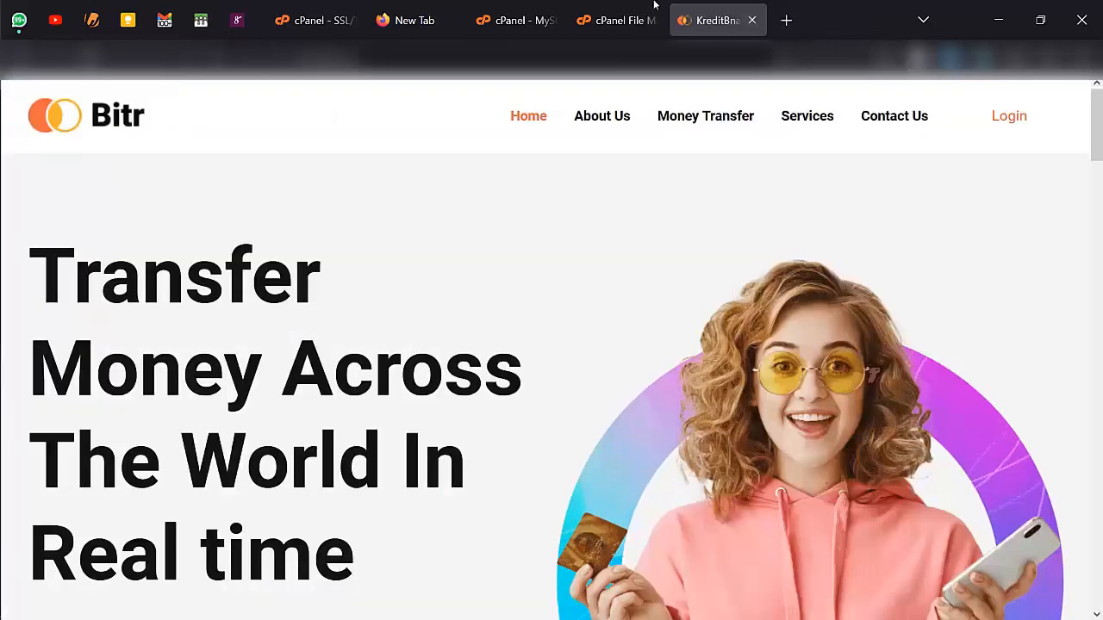
click(616, 20)
click(692, 201)
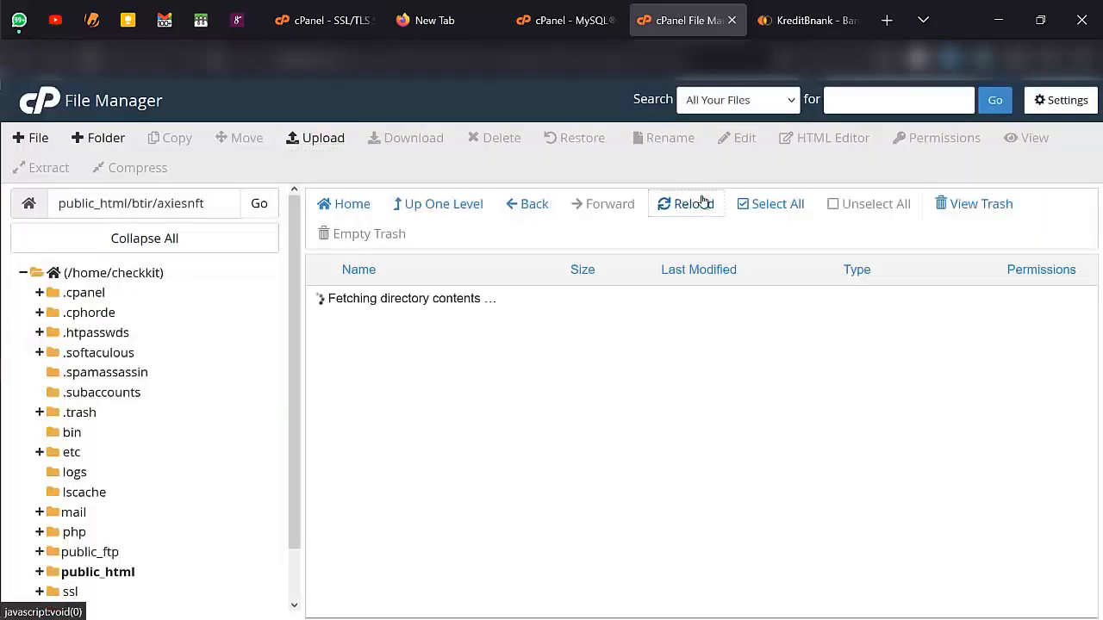
right_click(430, 303)
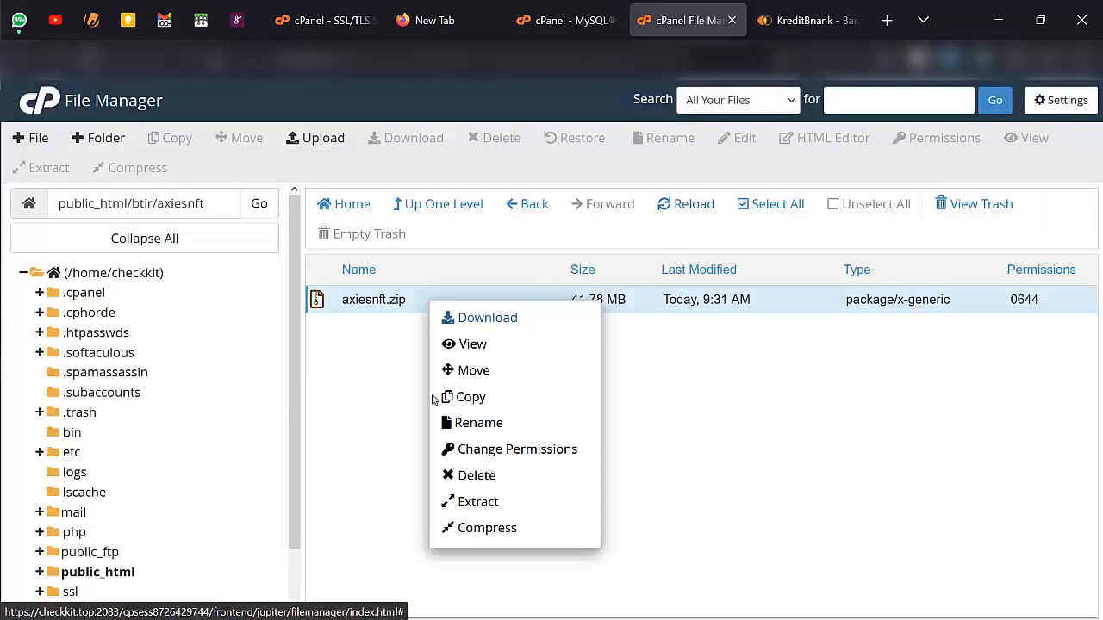
click(478, 503)
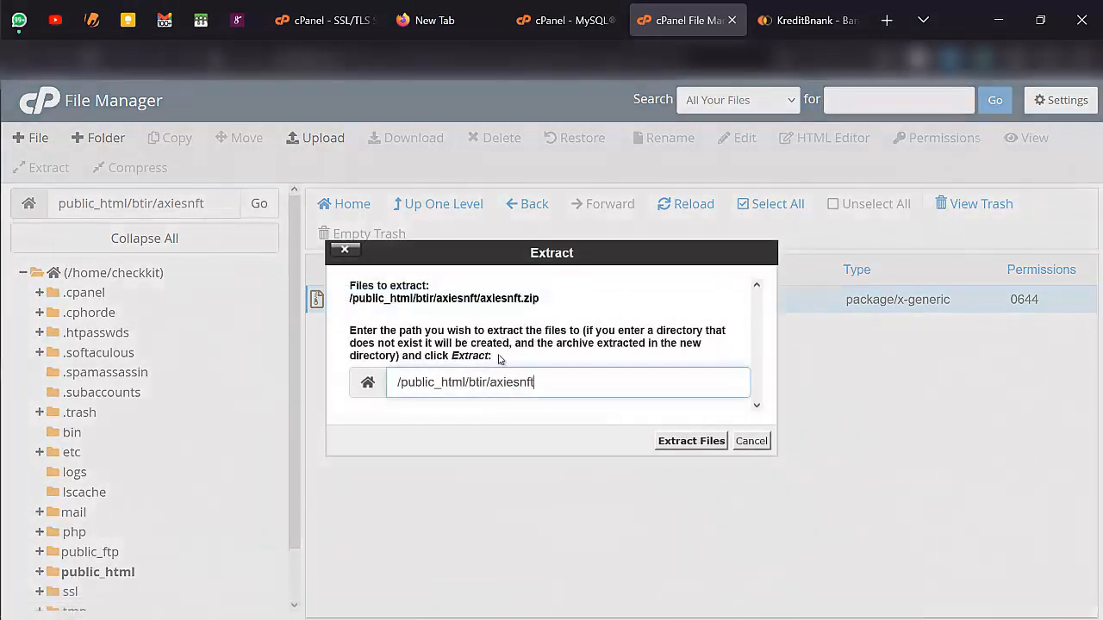
click(691, 441)
Grant the axieroot user all privileges on the axiedb database and apply the changes.
click(567, 20)
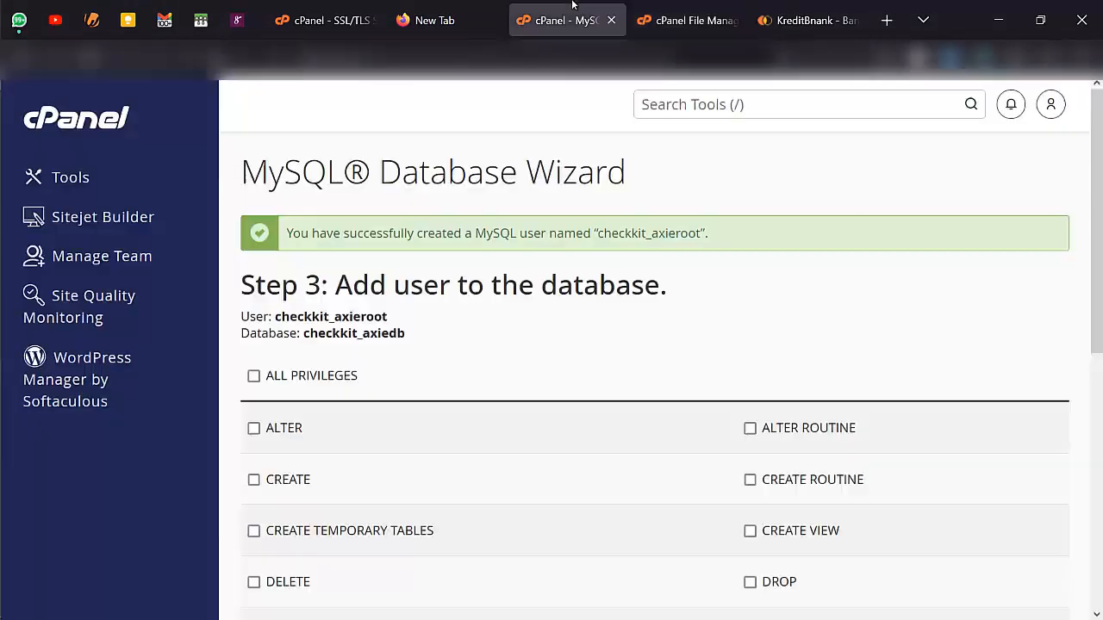
click(294, 381)
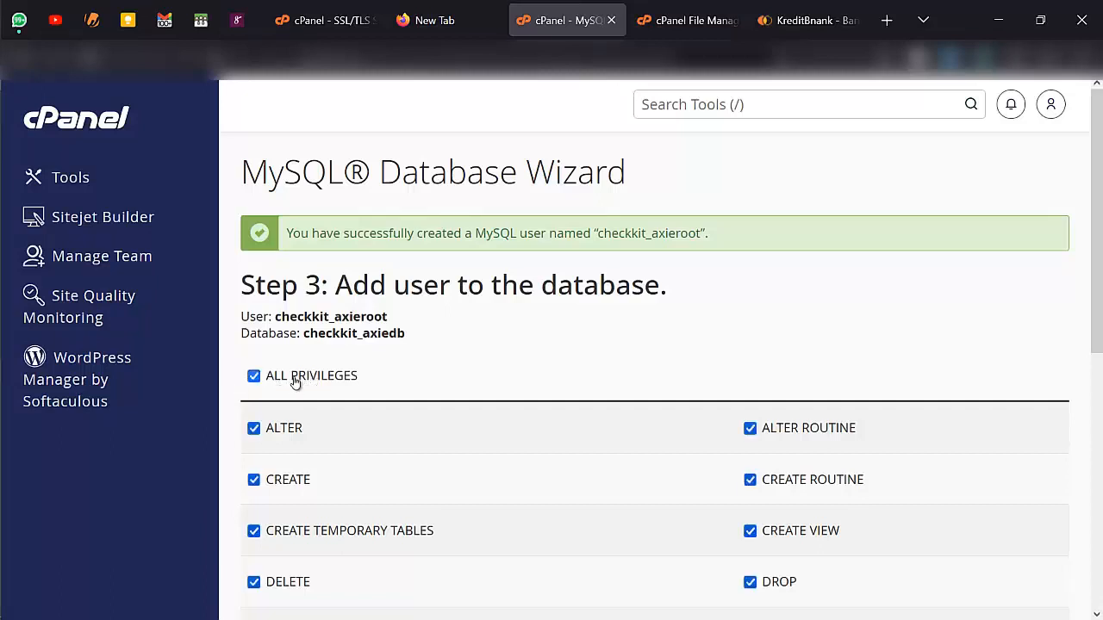
scroll(295, 362, down, 2)
scroll(295, 357, down, 4)
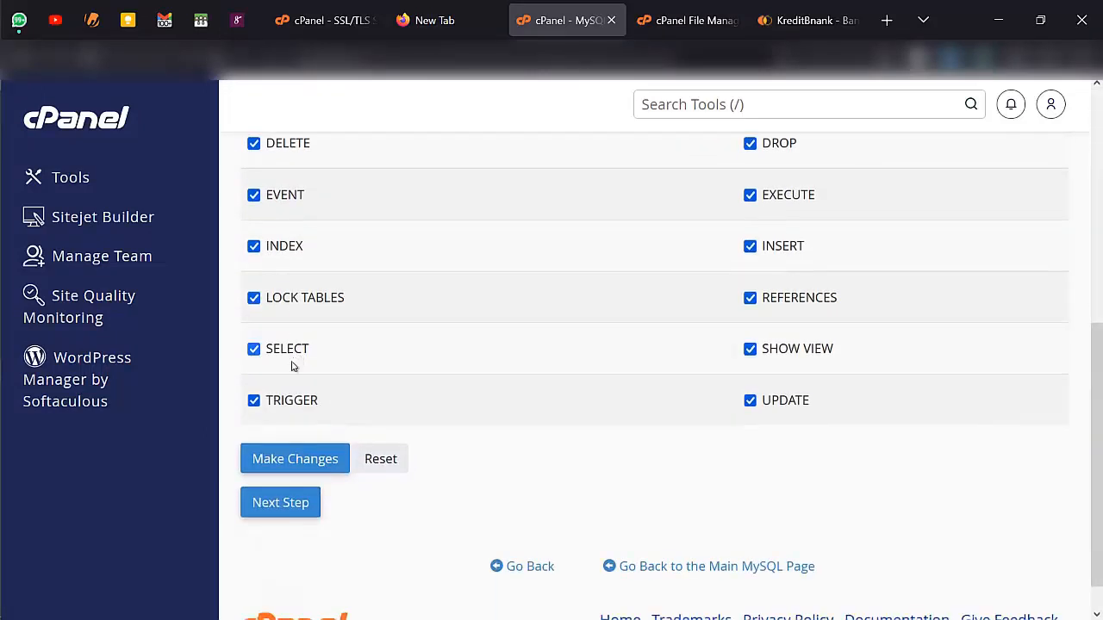
click(310, 465)
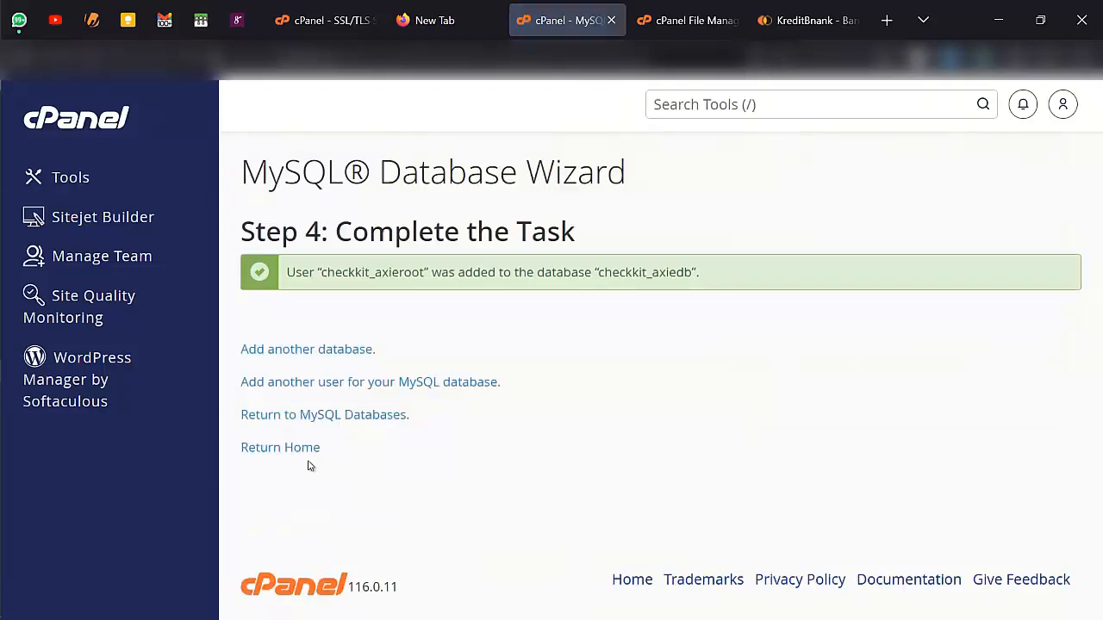
Search the tools for php and open MultiPHP Manager and phpMyAdmin in separate tabs.
click(736, 110)
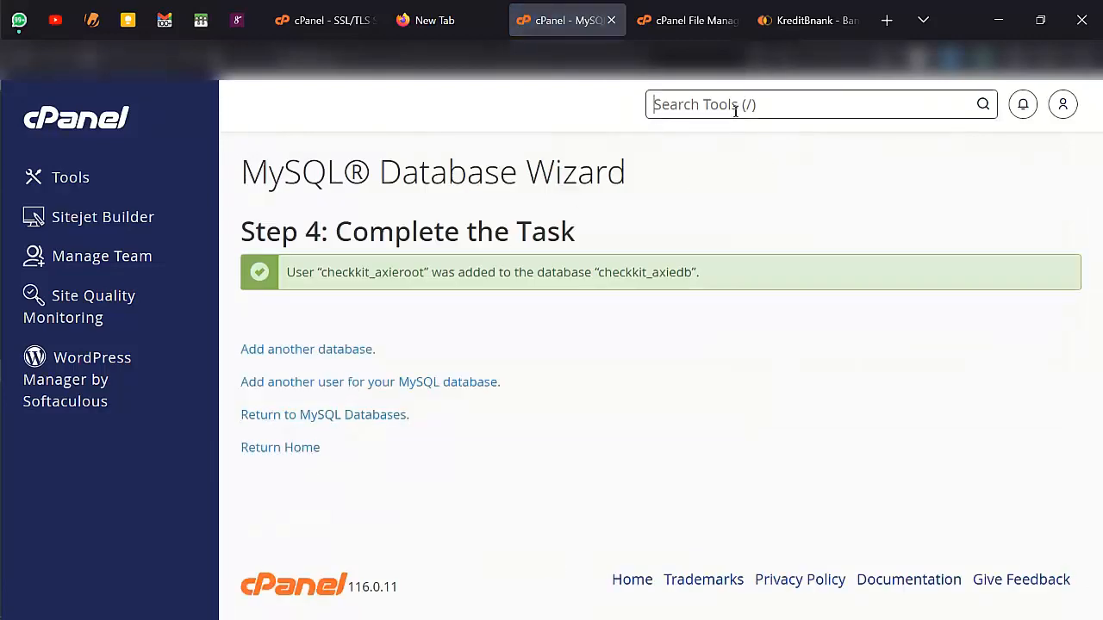
text(php)
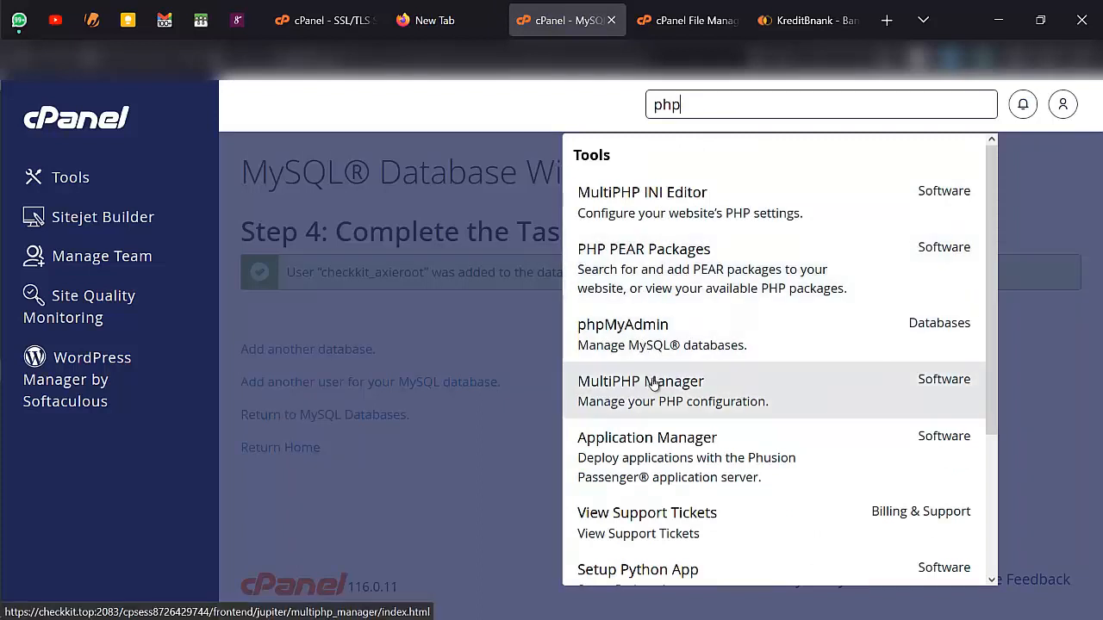
click(652, 382)
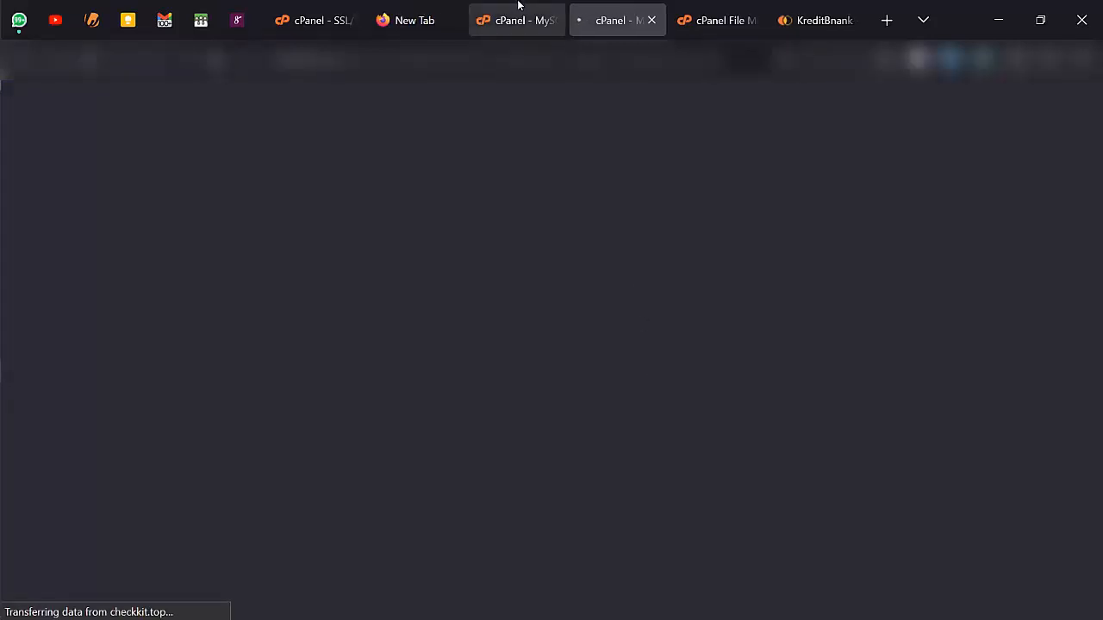
click(518, 5)
click(606, 329)
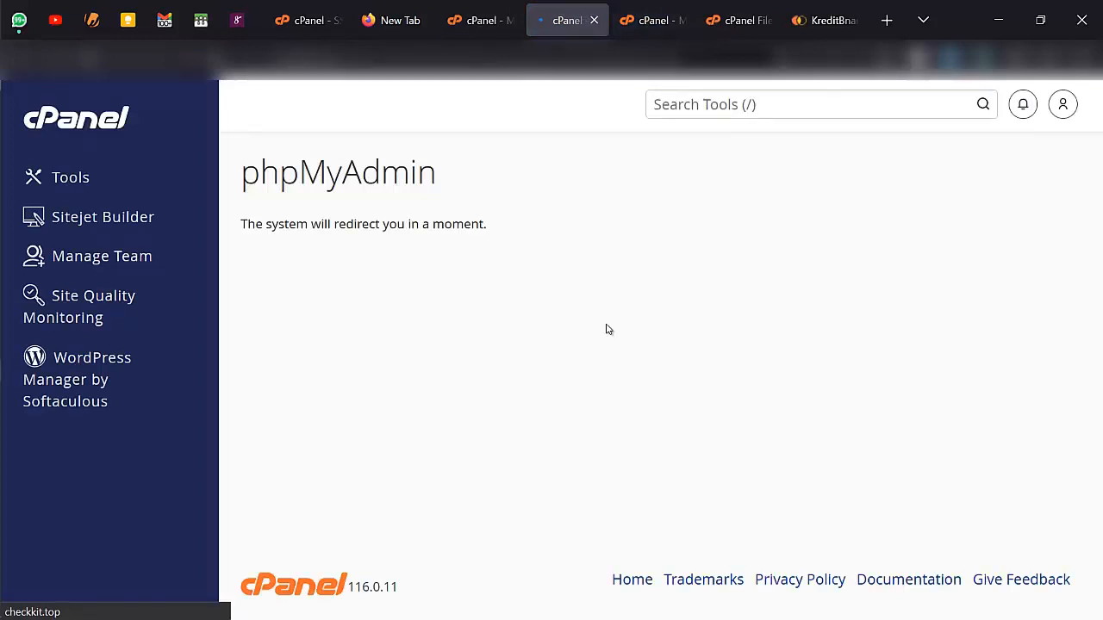
Set the PHP version of btir.checkkit.top to PHP 7.4 (ea-php74) in MultiPHP Manager, apply it and check the domain list.
click(655, 20)
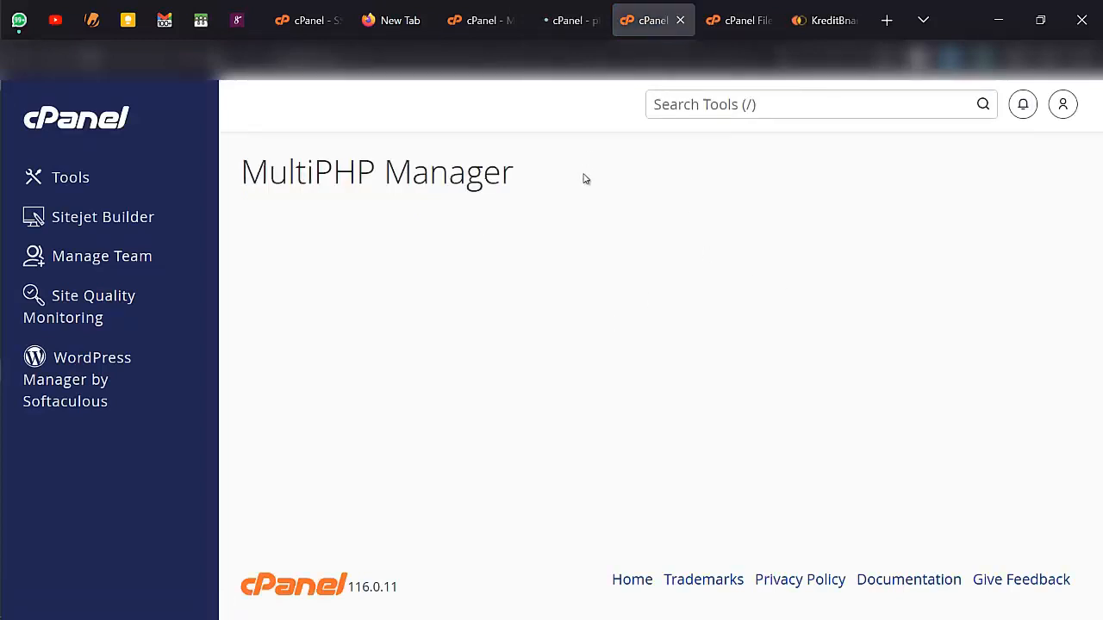
scroll(462, 329, down, 5)
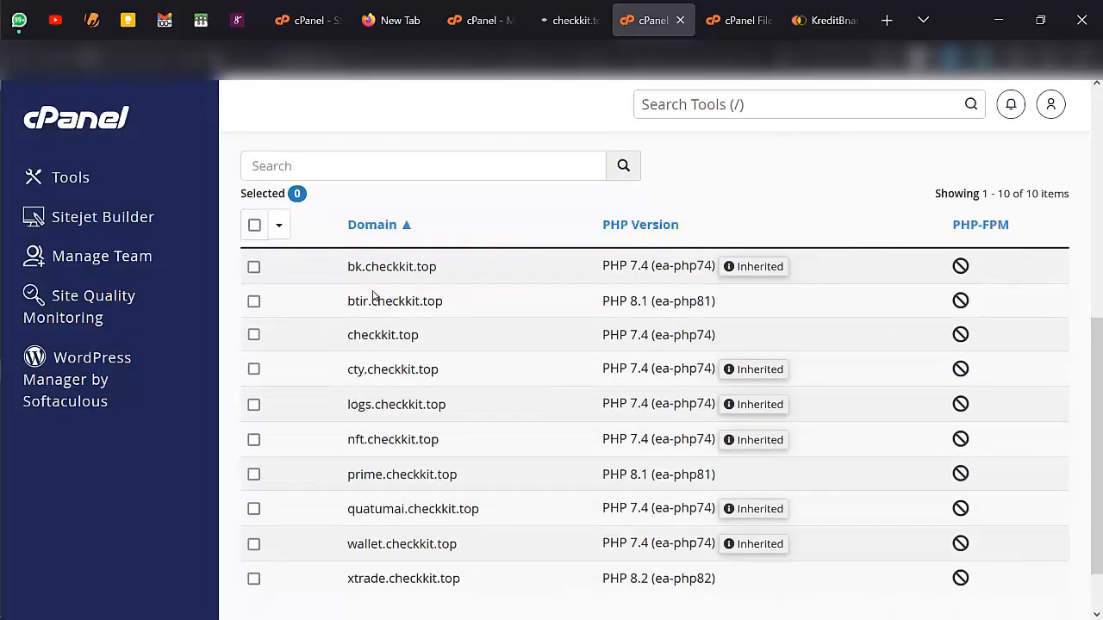
click(253, 301)
scroll(725, 298, up, 2)
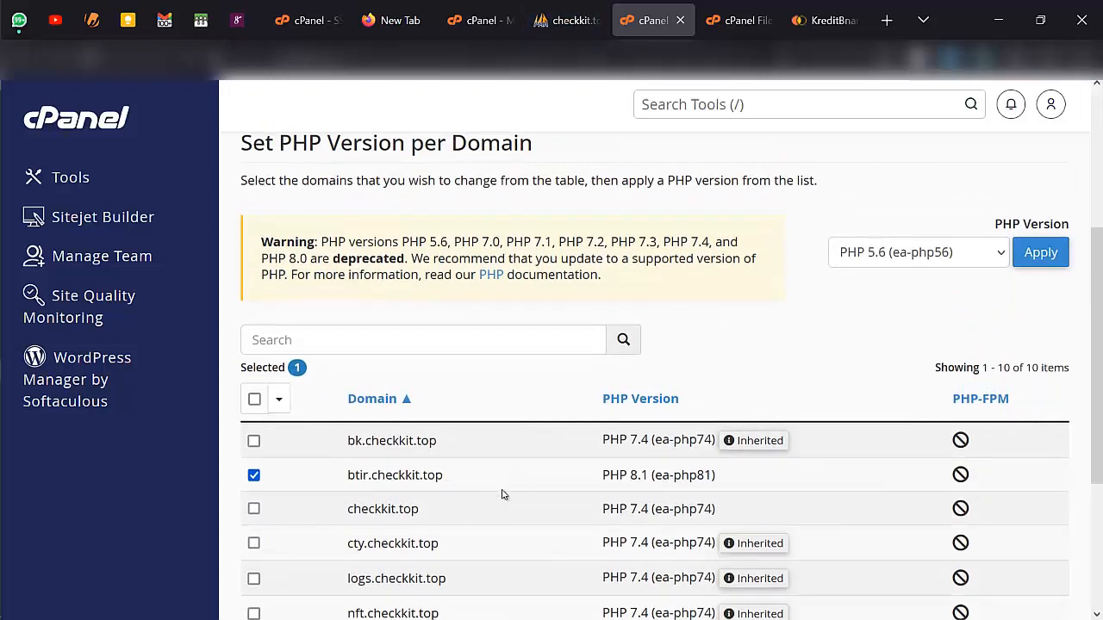
click(997, 255)
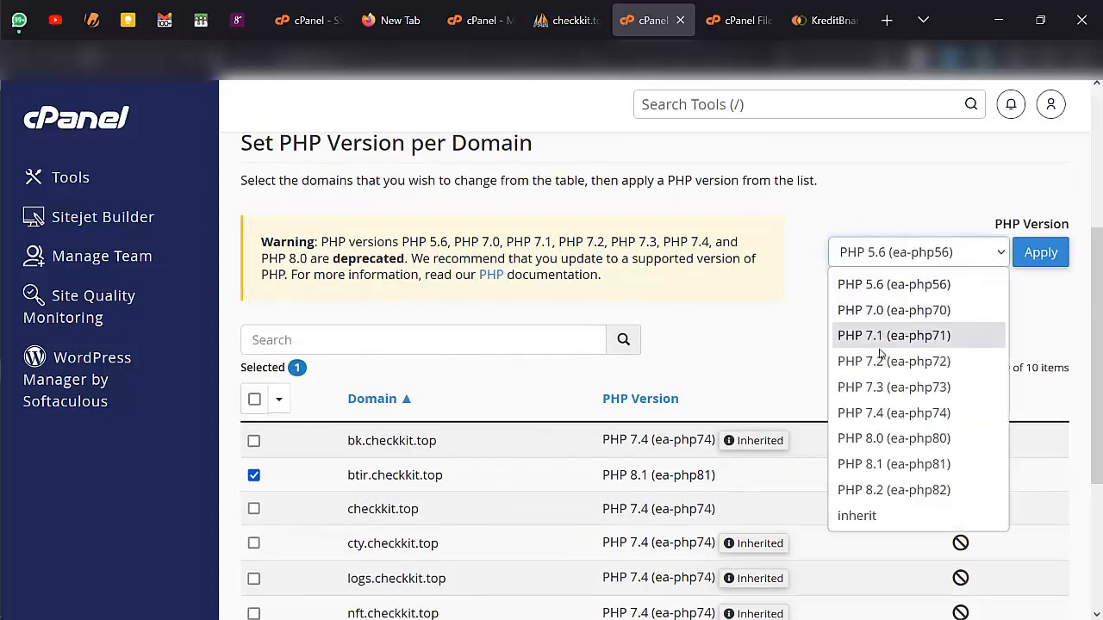
click(875, 417)
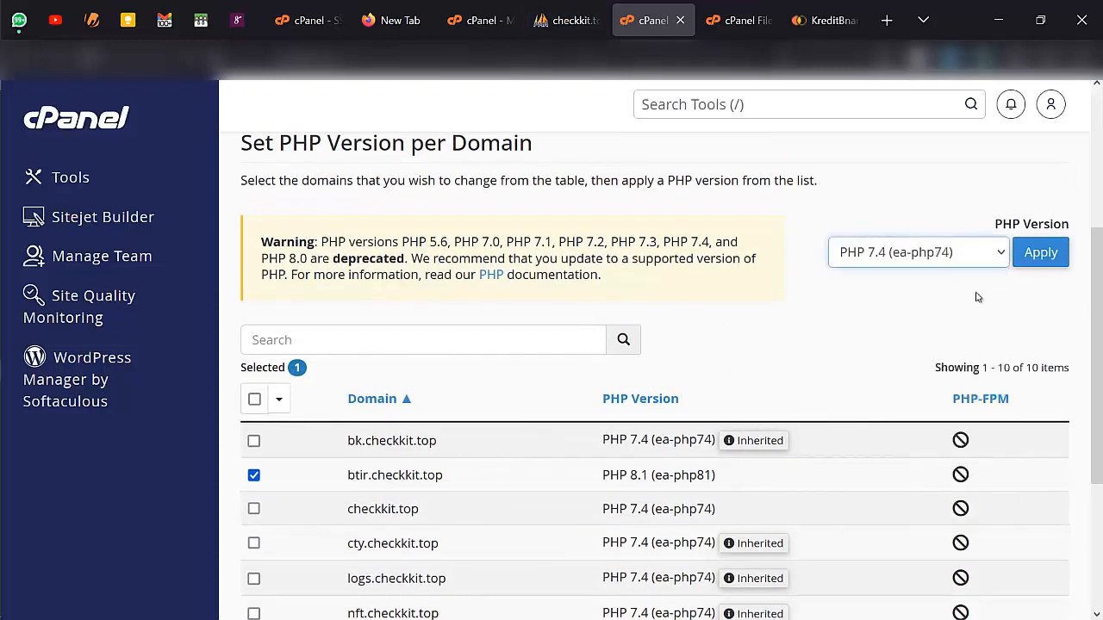
click(1044, 248)
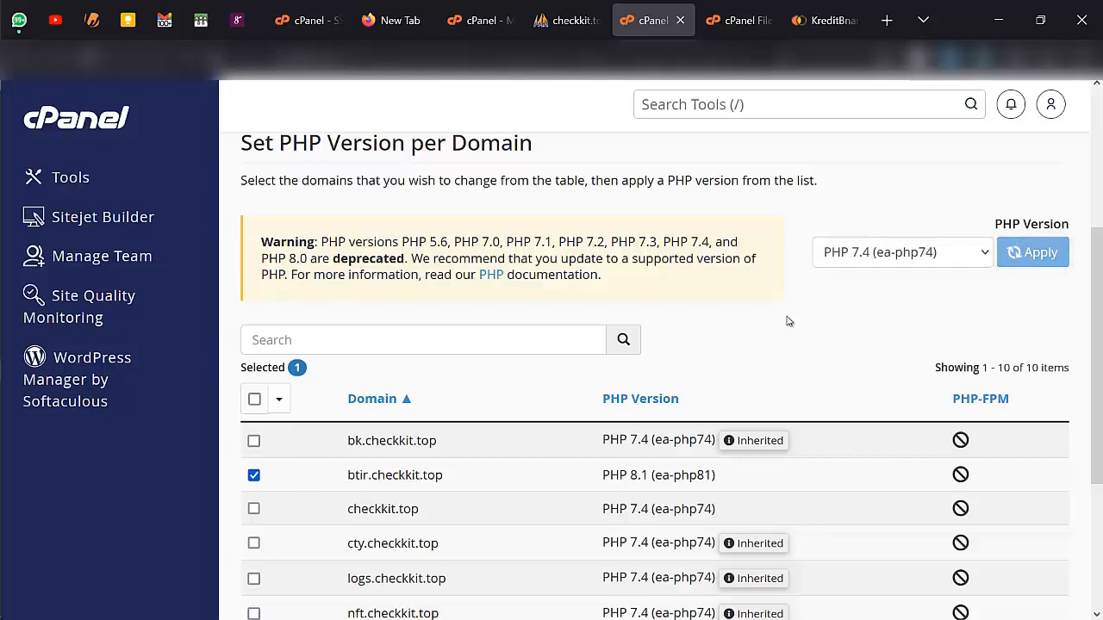
scroll(789, 322, down, 1)
scroll(787, 321, down, 1)
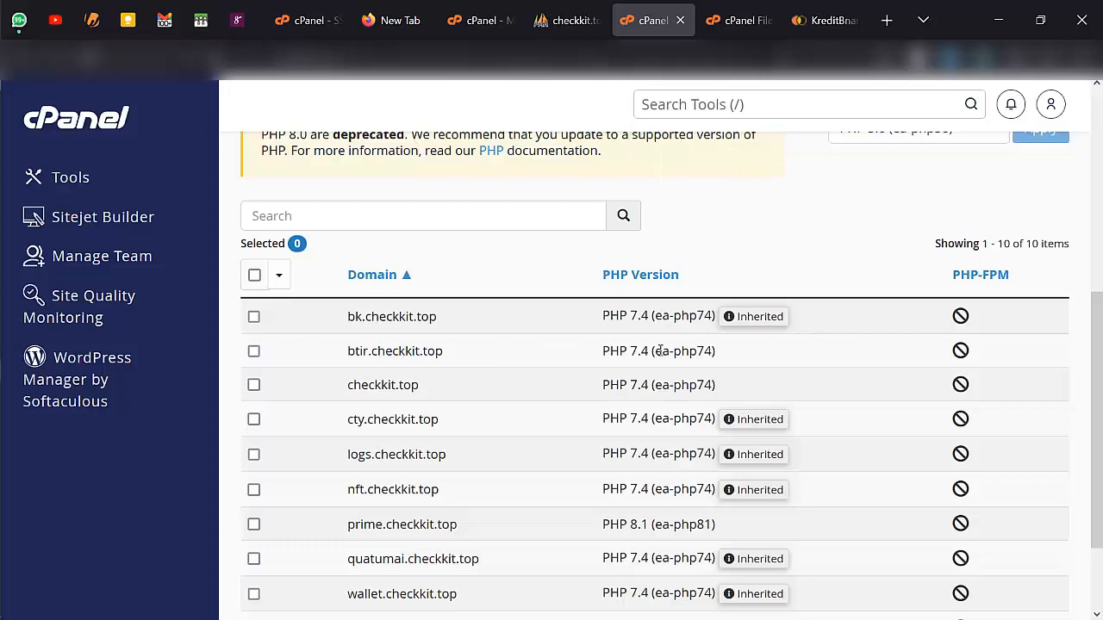
scroll(604, 351, up, 3)
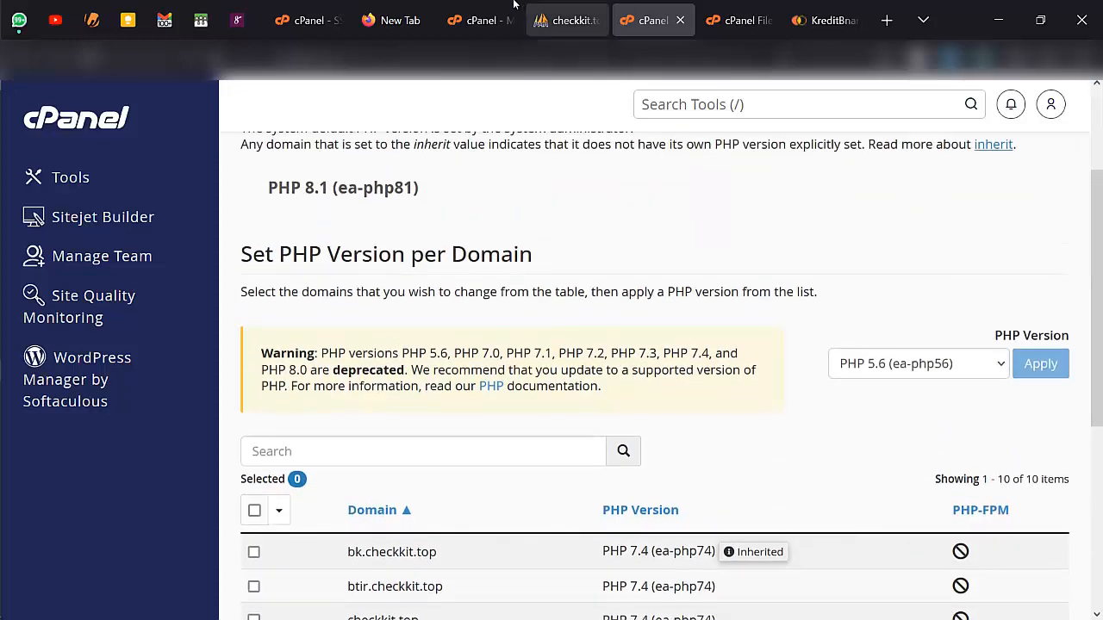
Open the checkkit_axiedb database in phpMyAdmin, and switch back to the File Manager's extraction results.
click(567, 20)
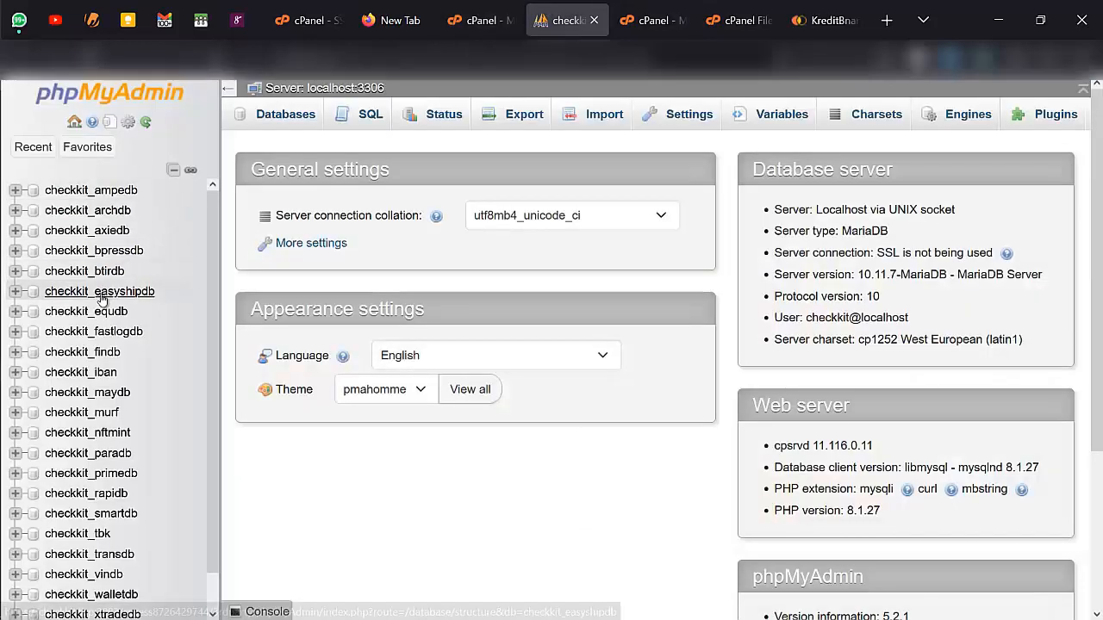
scroll(74, 319, down, 2)
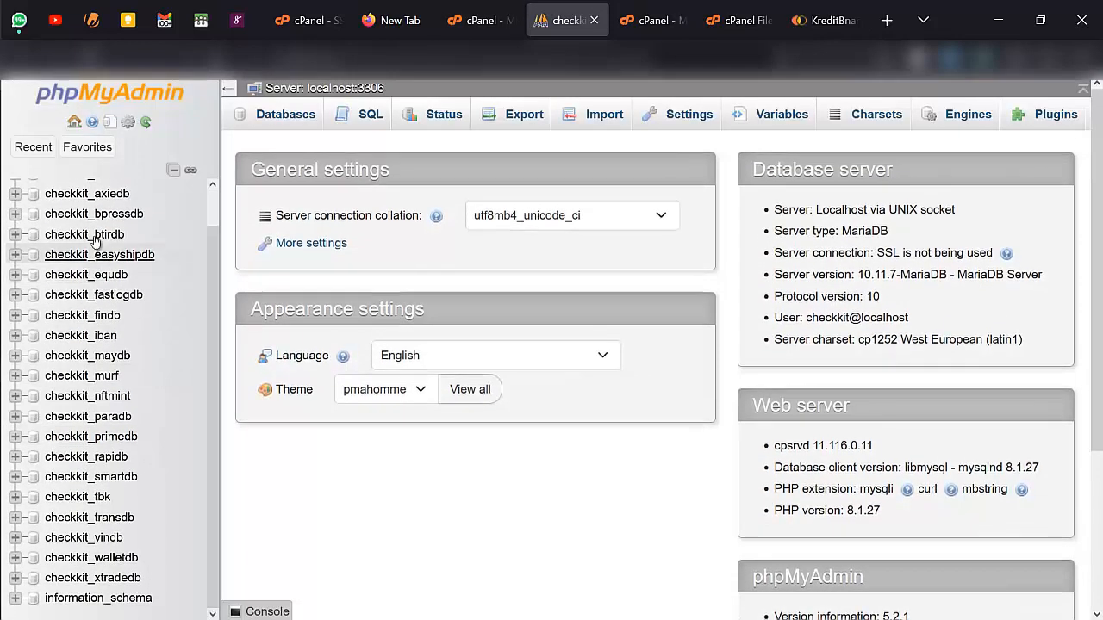
click(110, 196)
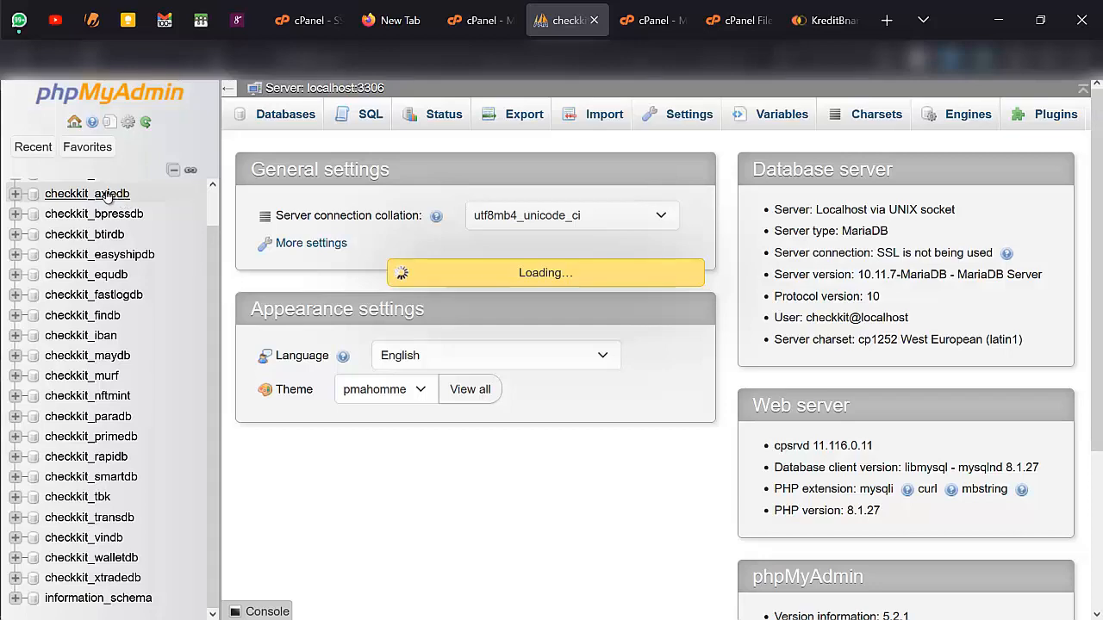
click(746, 20)
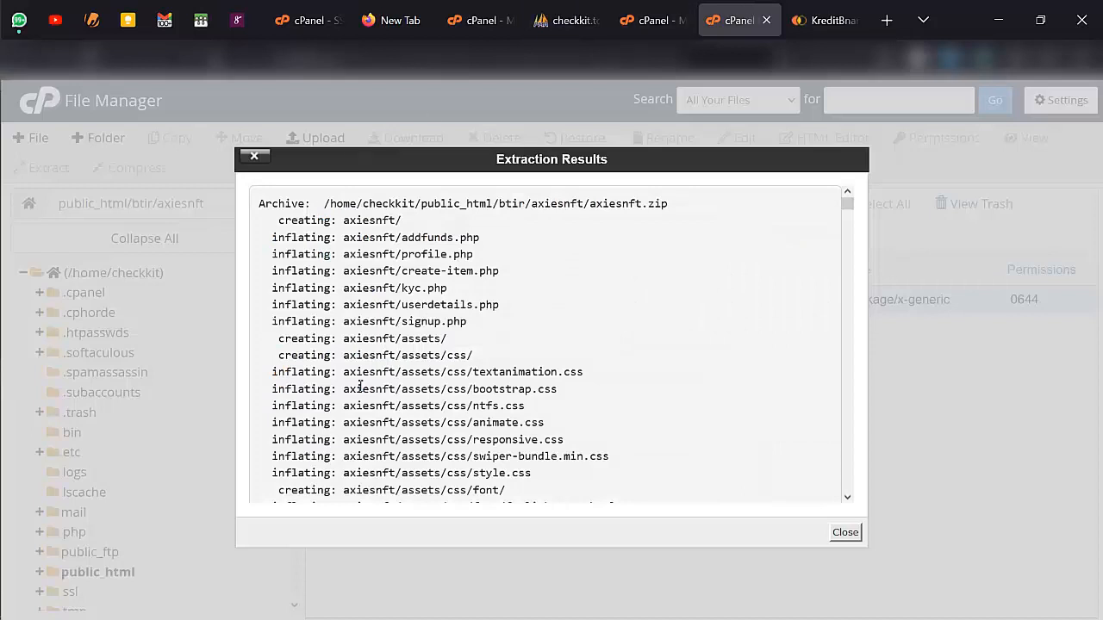
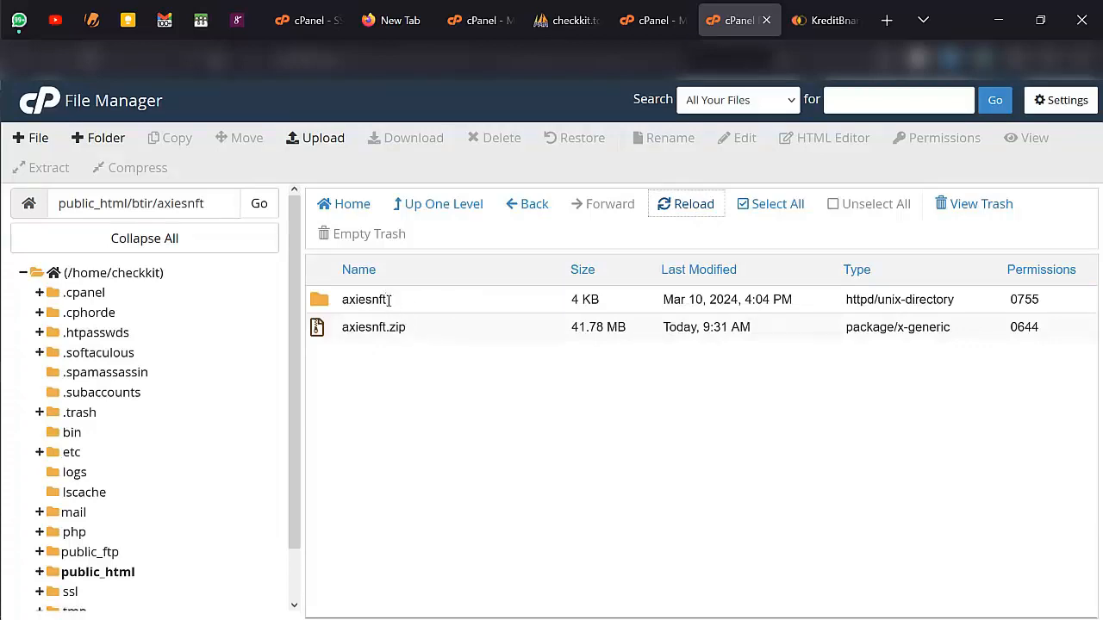
Permanently delete axiesnft.zip from public_html/btir/axiesnft, skipping the trash.
click(420, 327)
key(Delete)
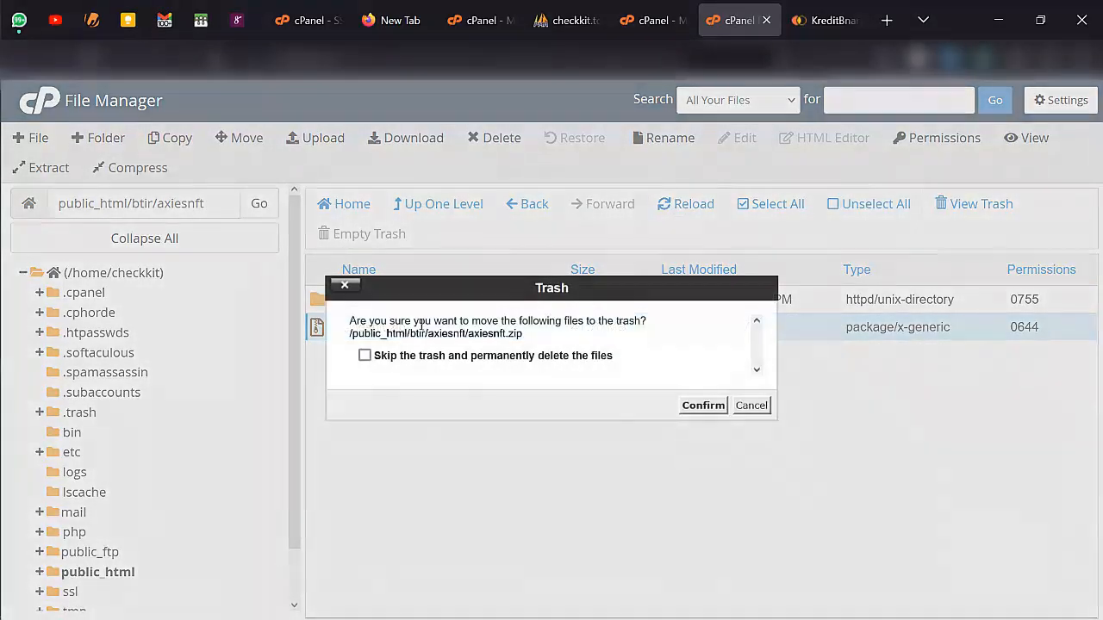
click(448, 360)
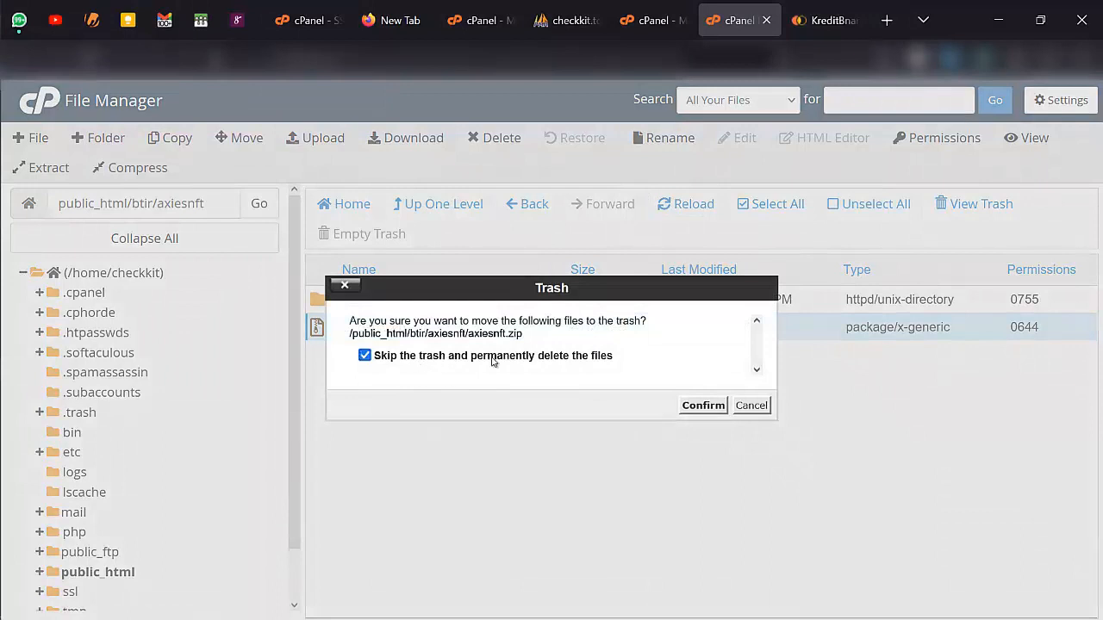
click(703, 405)
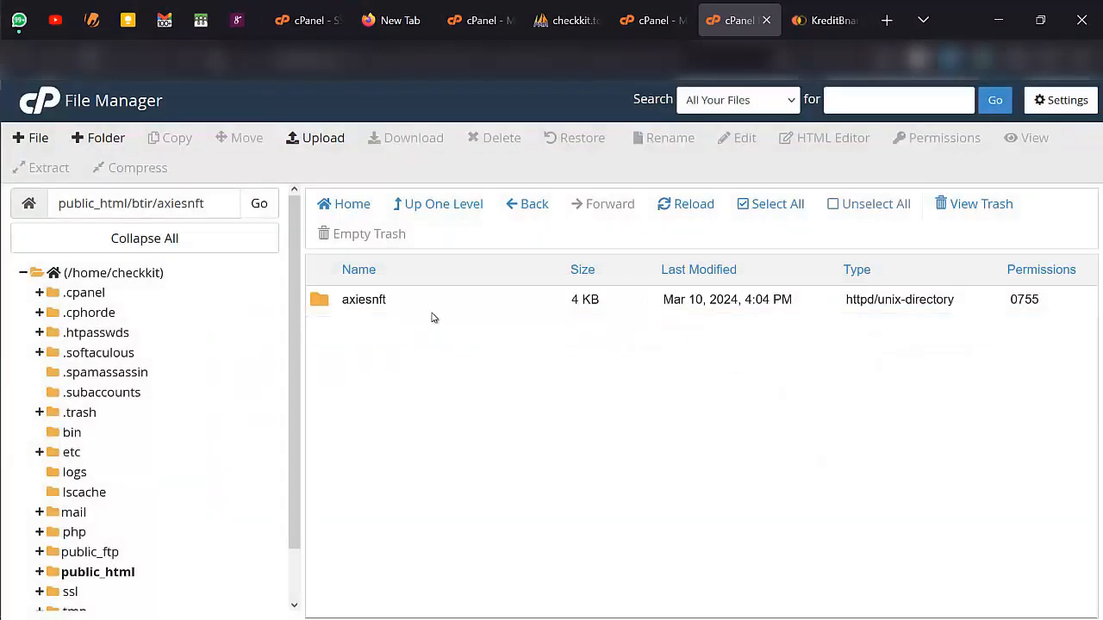
Move all files and folders from the inner axiesnft folder up to /public_html/btir/axiesnft.
double_click(364, 300)
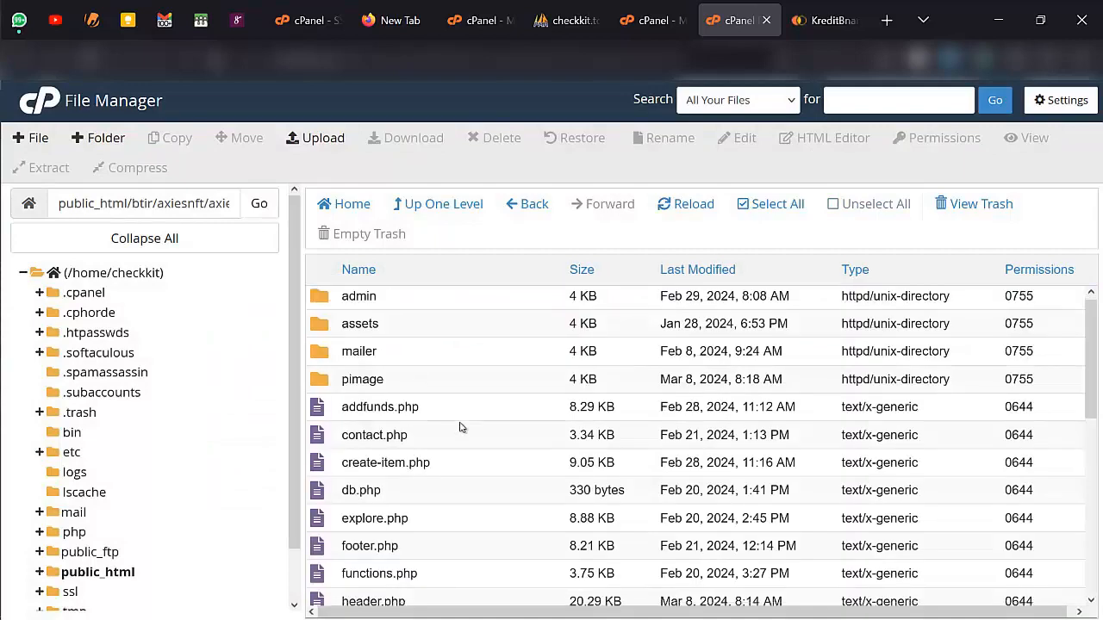
scroll(461, 425, down, 10)
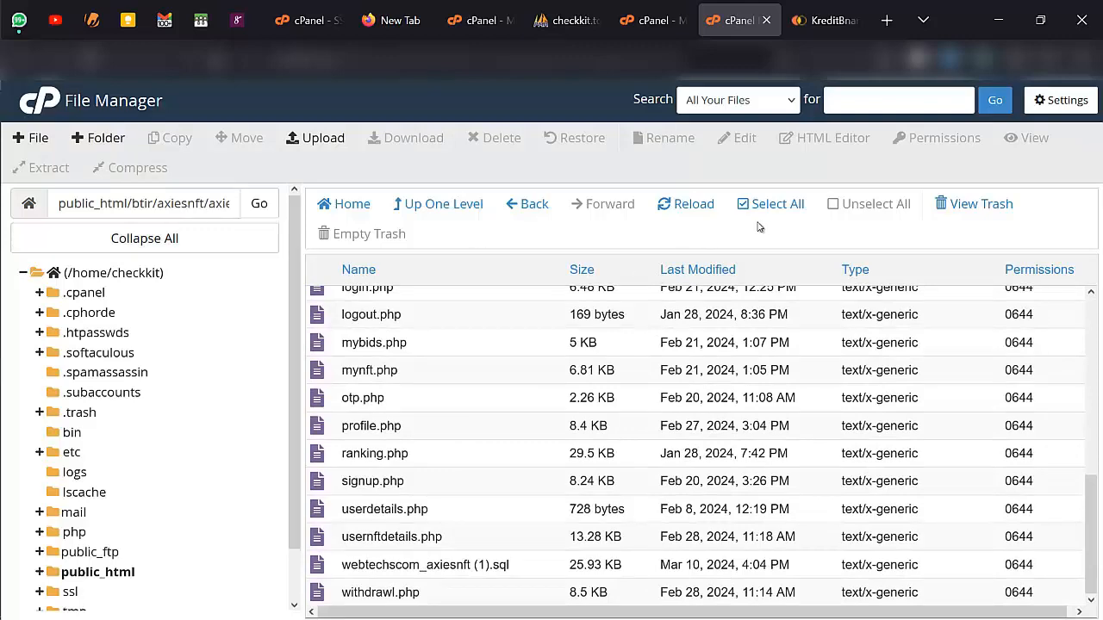
click(780, 205)
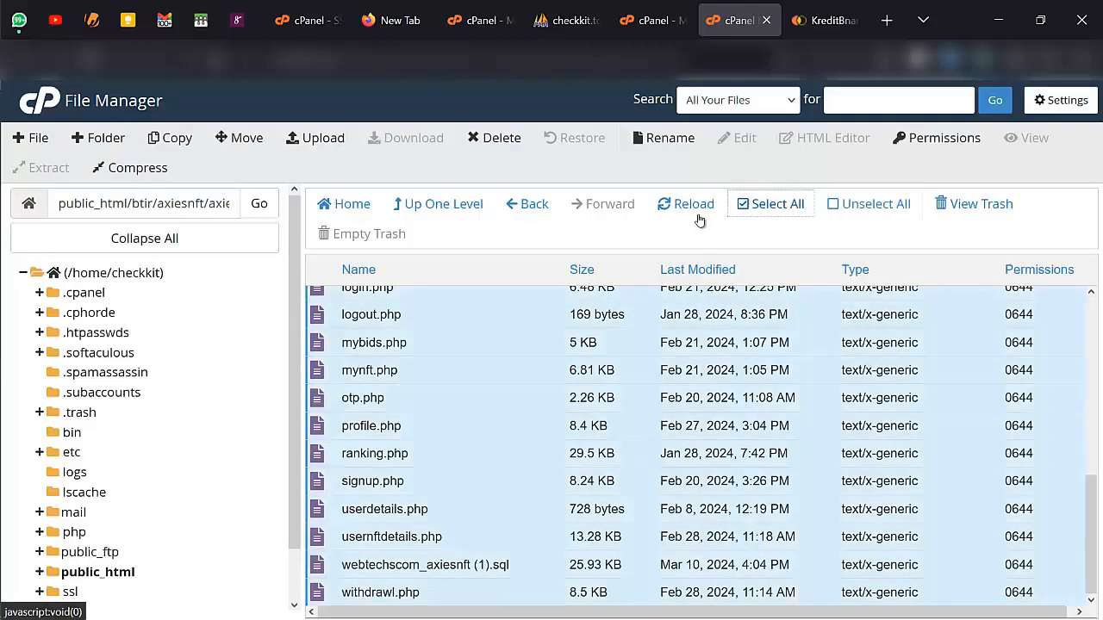
click(244, 140)
click(576, 439)
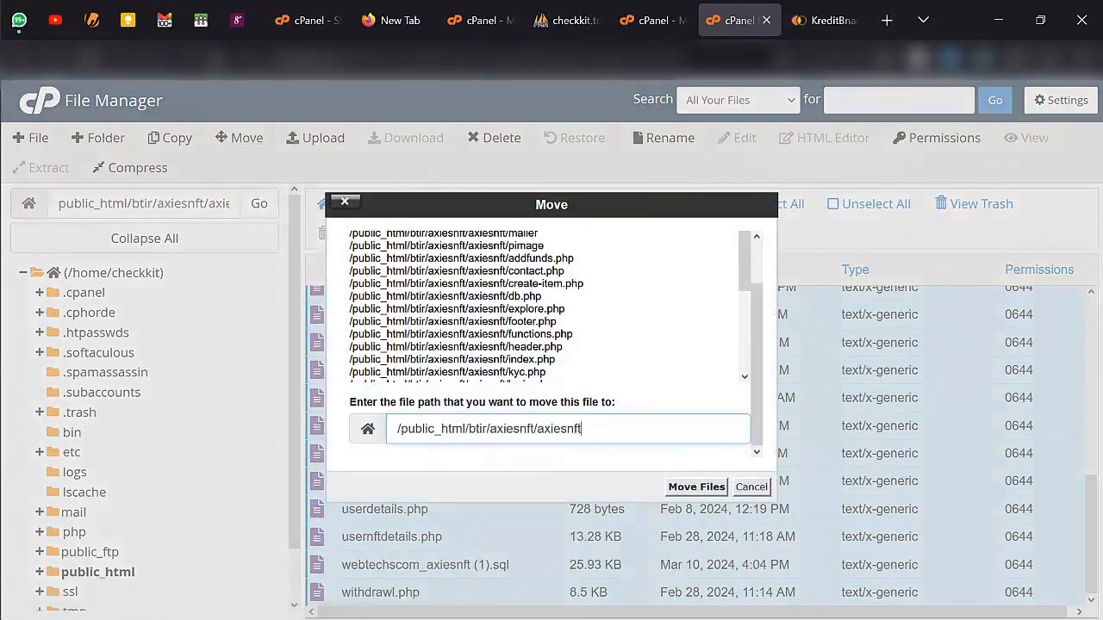
key(BackSpace)
key(BackSpace)
click(704, 488)
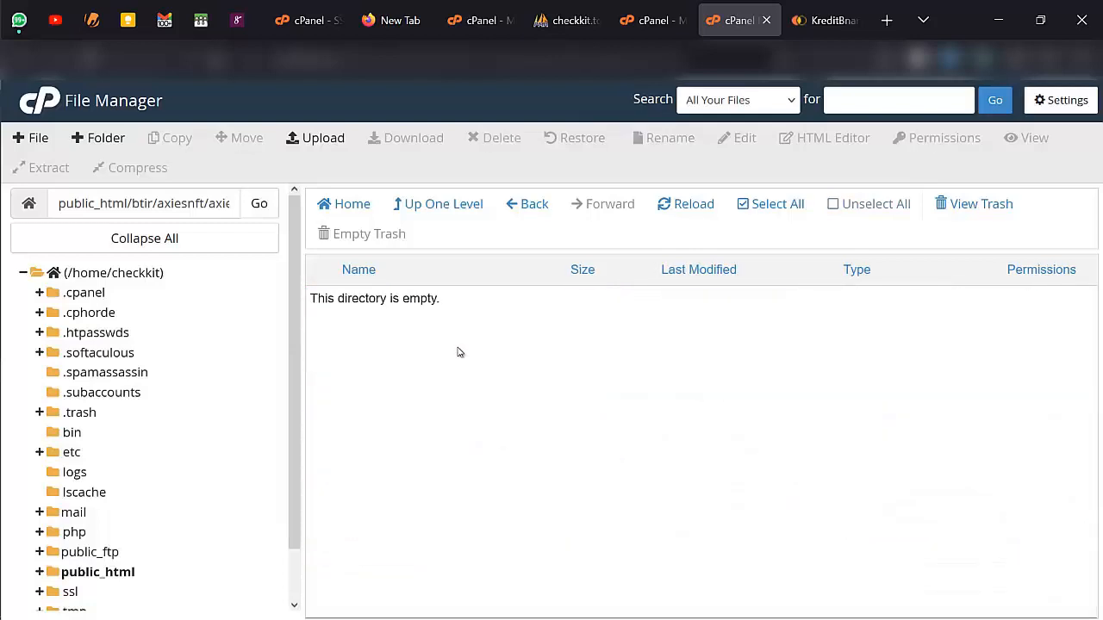
Return to the parent axiesnft folder and download the webtechscom_axiesnft (1).sql database file.
click(472, 199)
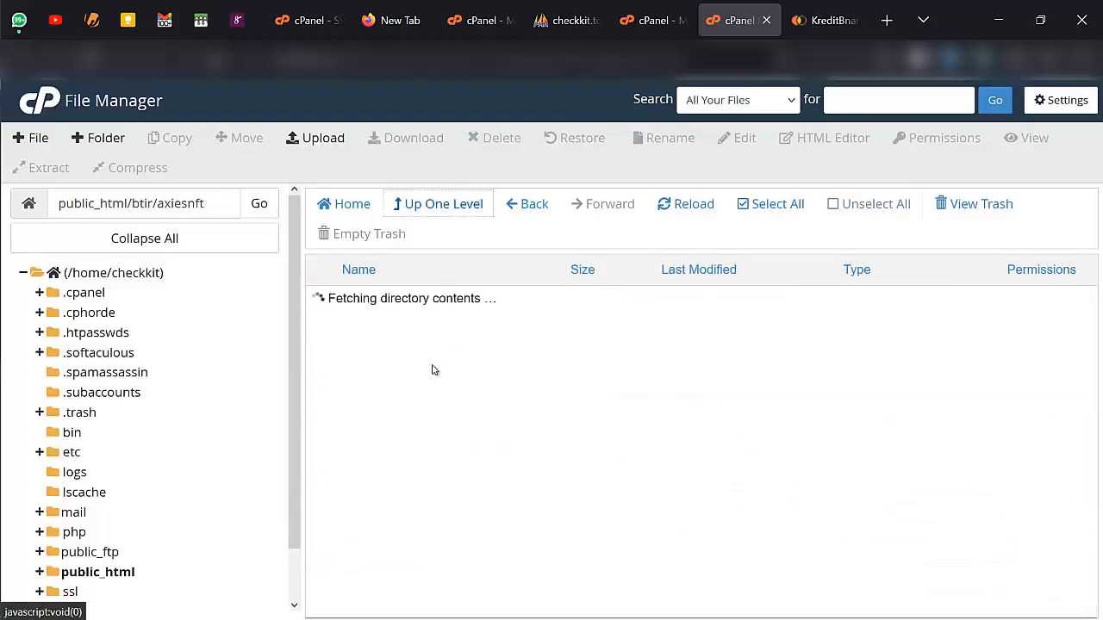
scroll(413, 511, down, 3)
scroll(414, 512, down, 1)
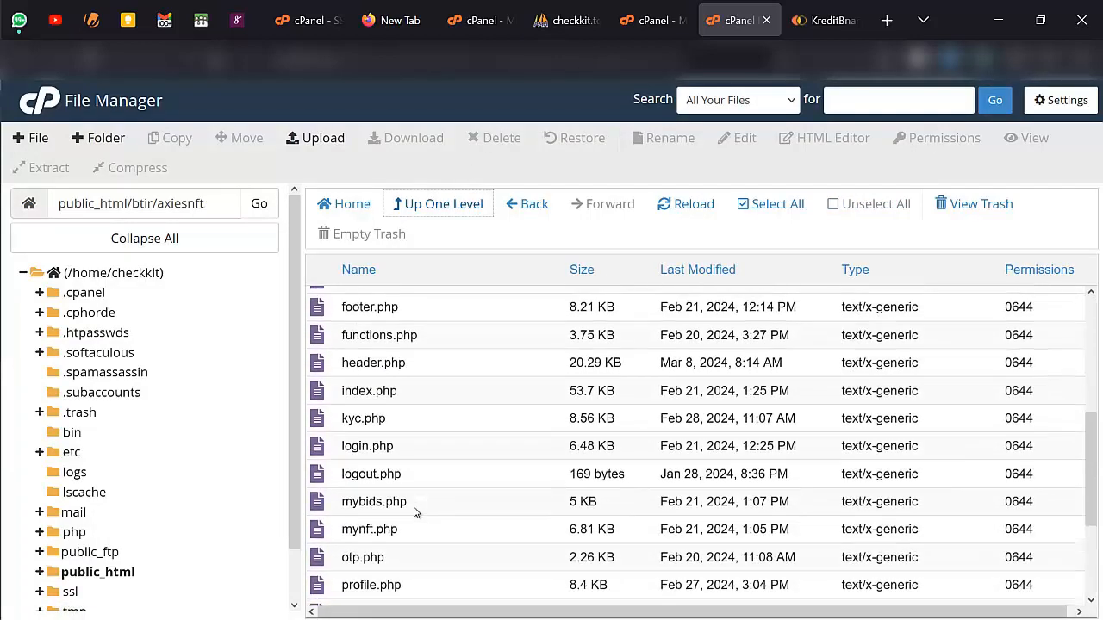
scroll(413, 512, up, 3)
scroll(413, 512, down, 2)
scroll(414, 512, up, 2)
scroll(413, 512, down, 6)
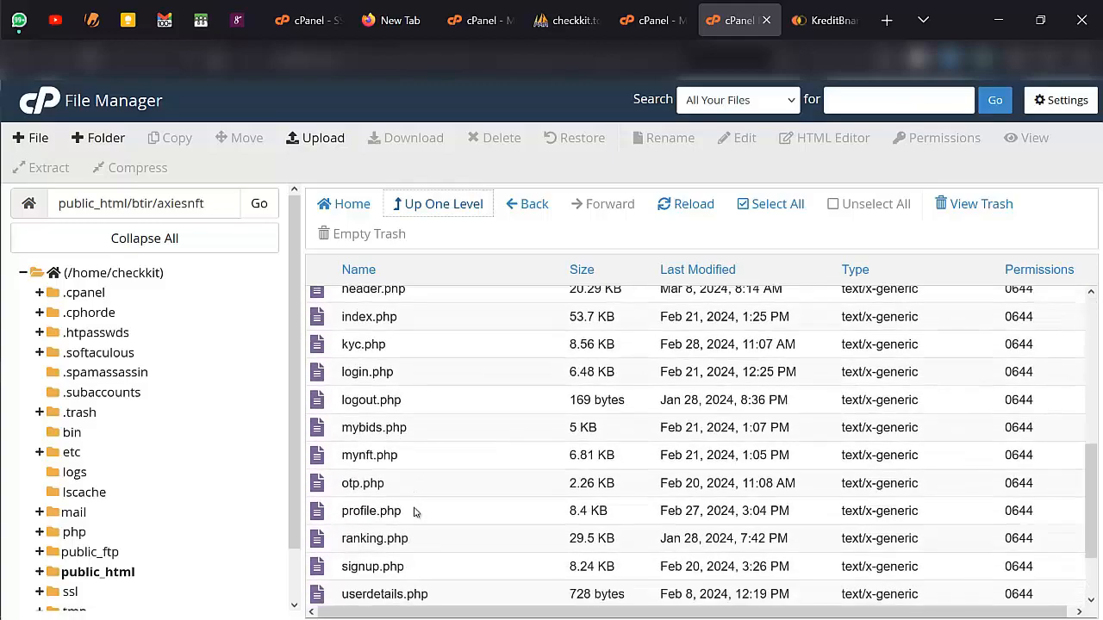
scroll(414, 512, up, 6)
scroll(414, 512, down, 6)
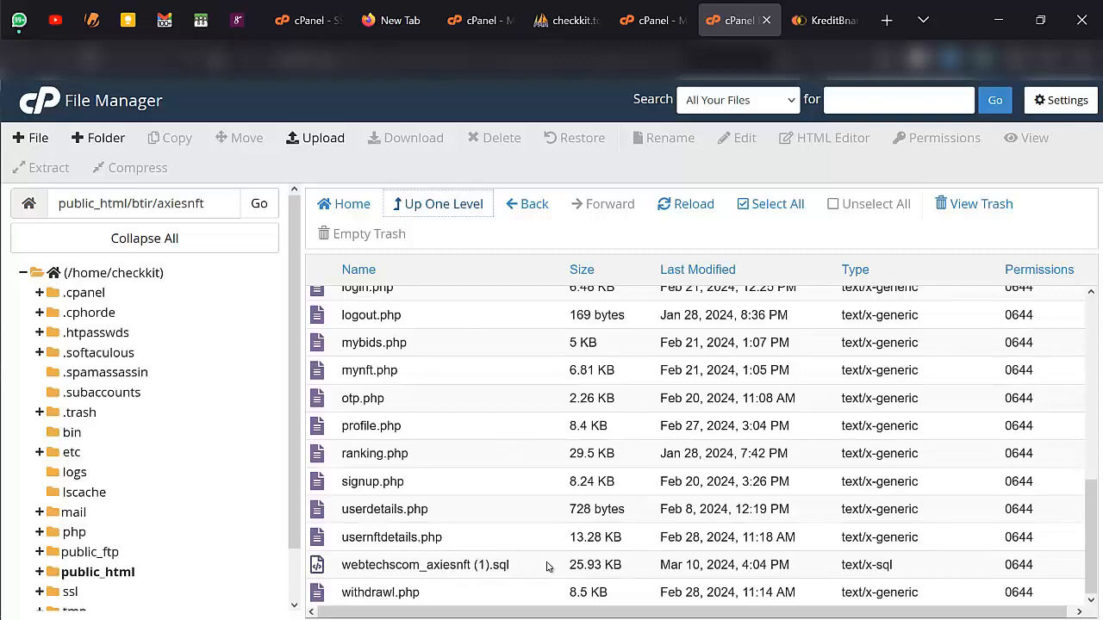
right_click(546, 565)
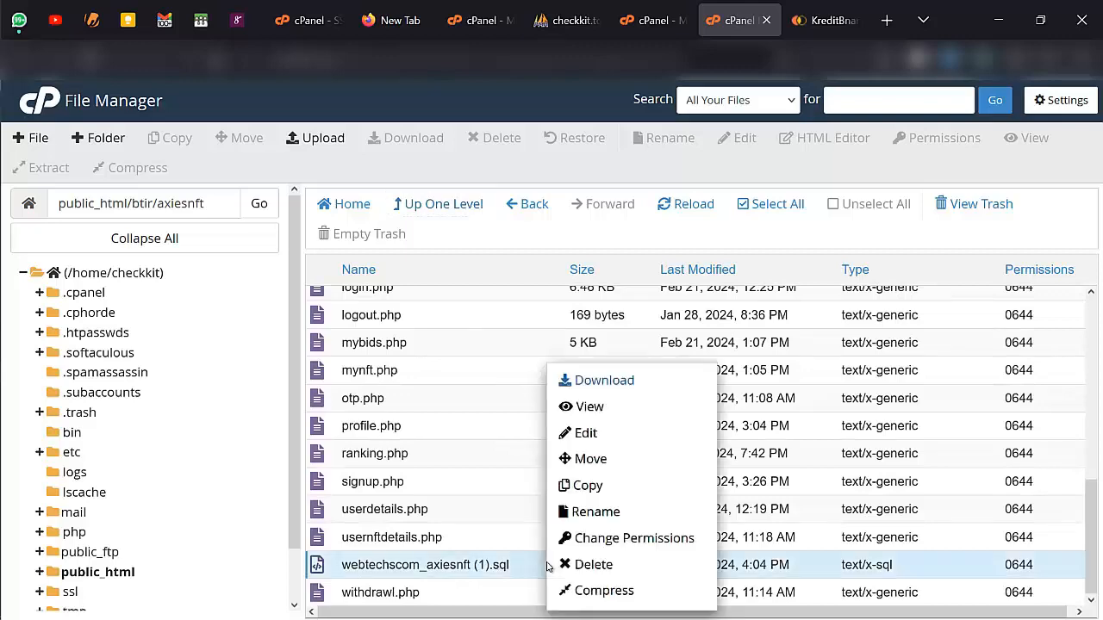
click(635, 382)
Switch to phpMyAdmin, import webtechscom_axiesnft (1).sql into the checkkit_axiedb database and check the import results.
click(566, 19)
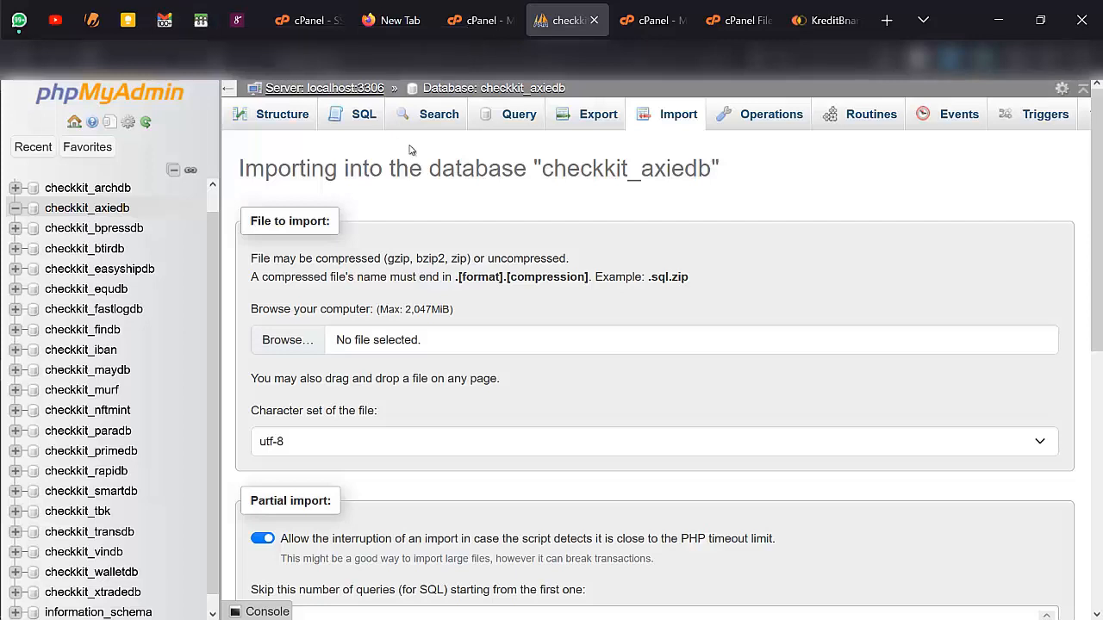
scroll(403, 302, down, 3)
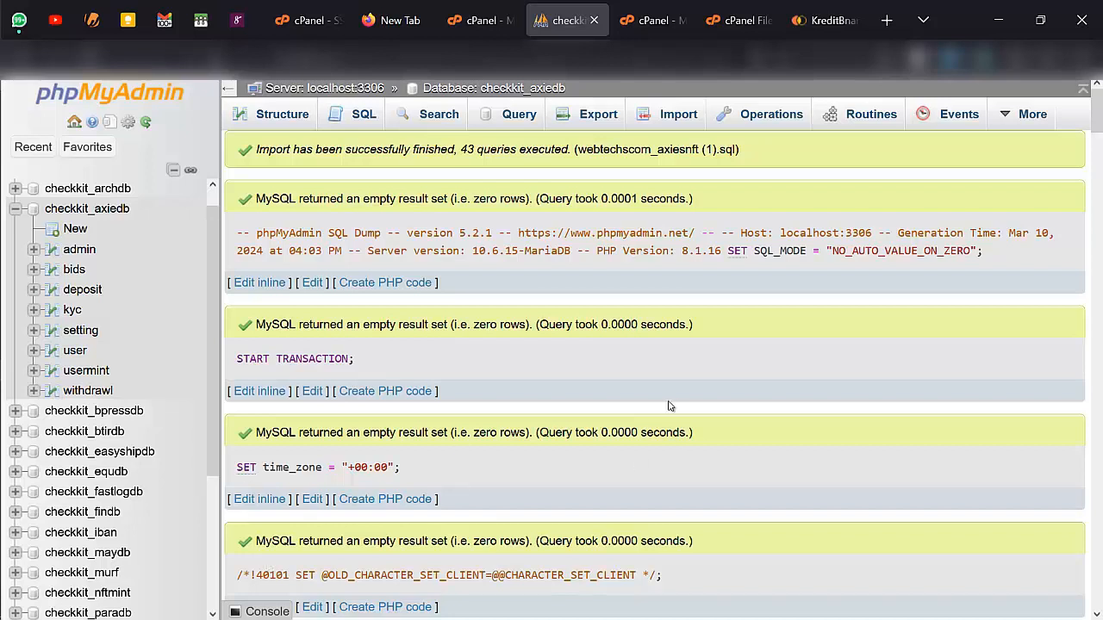
scroll(445, 323, down, 1)
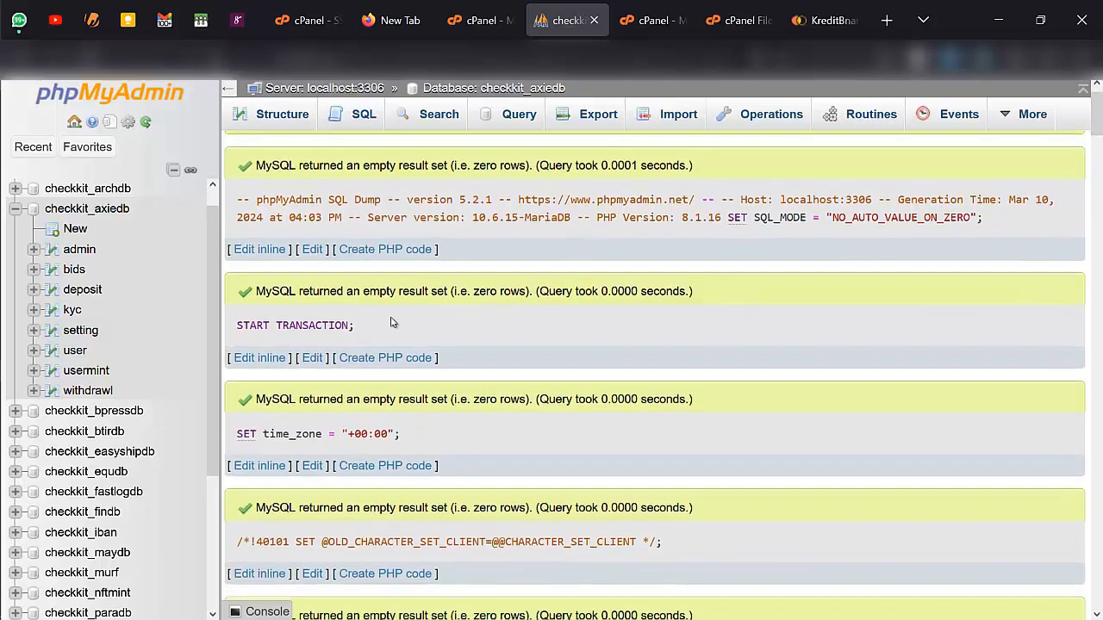
click(75, 213)
scroll(398, 385, up, 1)
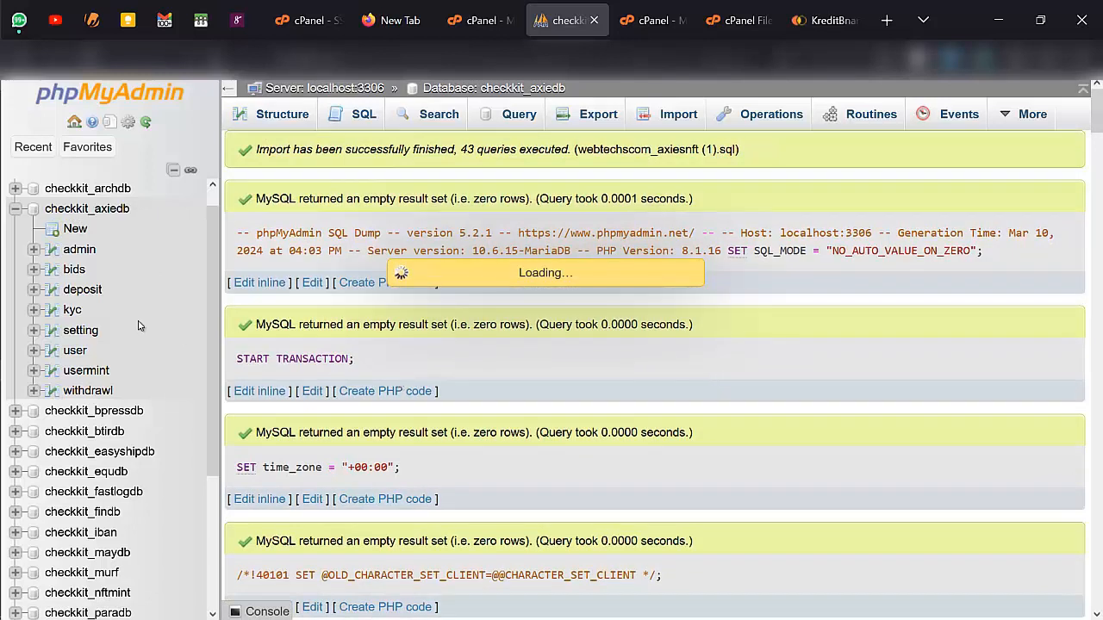
Close the MultiPHP Manager tab and look through the script files in public_html/btir/axiesnft in File Manager.
click(656, 5)
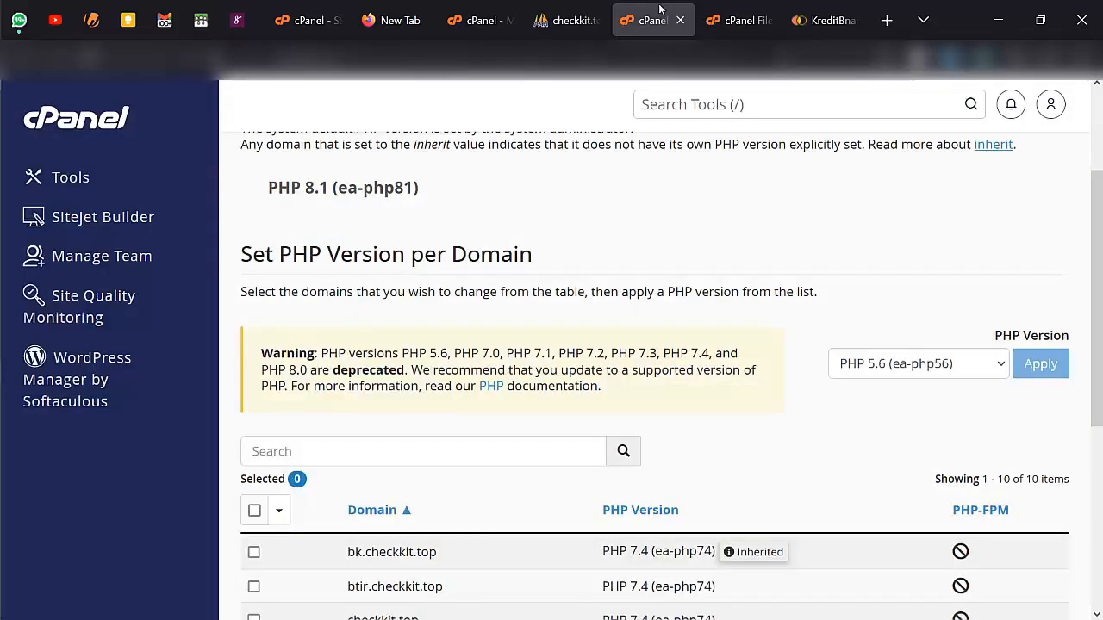
click(680, 20)
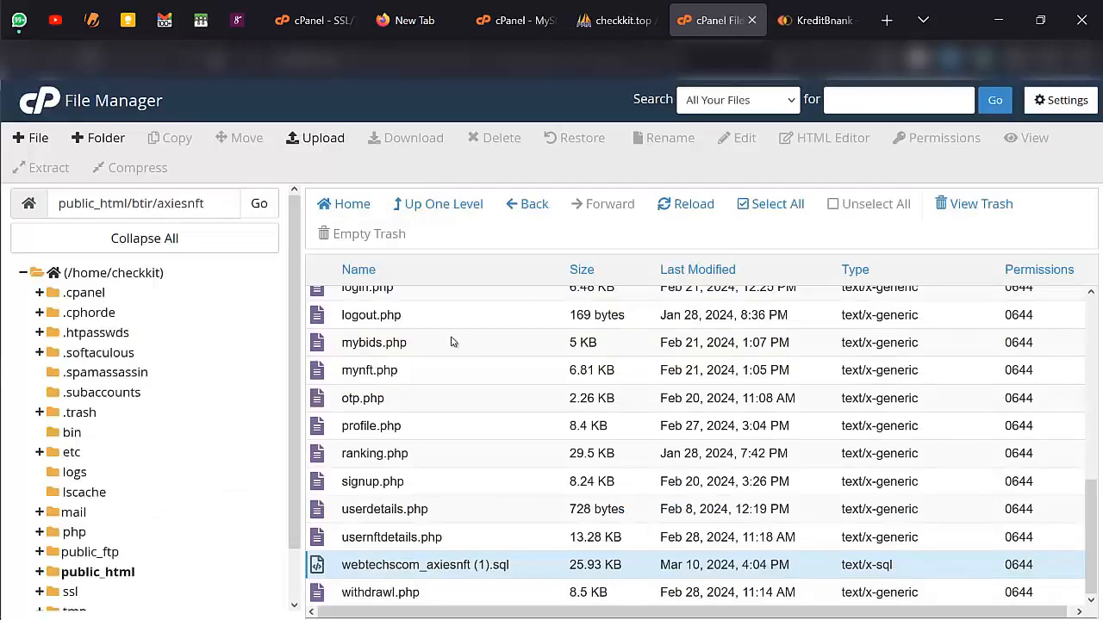
scroll(450, 342, up, 3)
scroll(450, 345, up, 3)
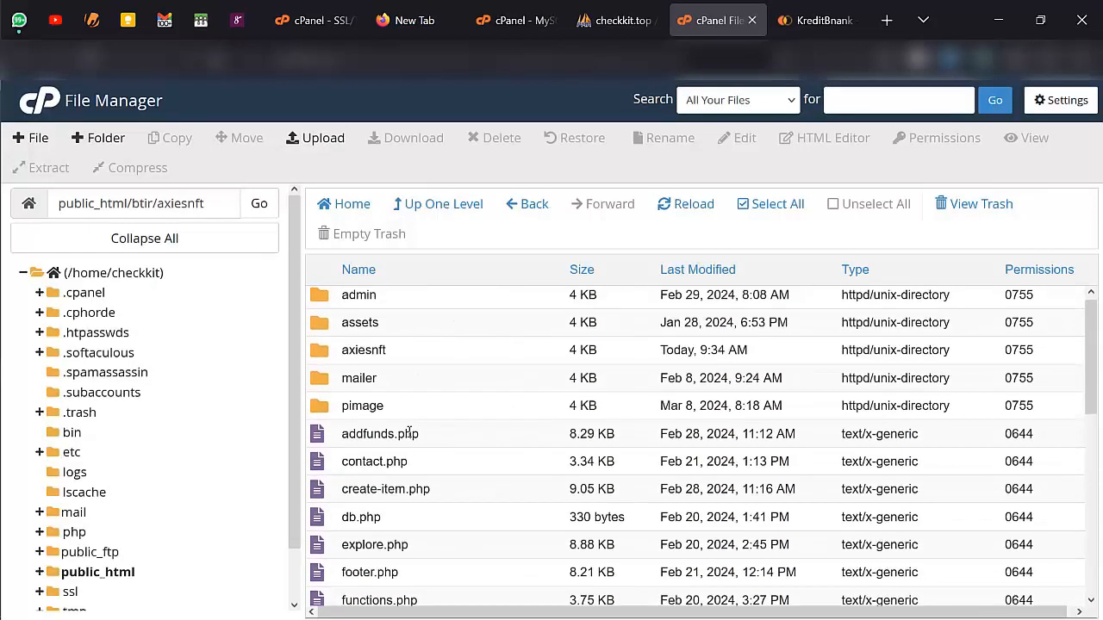
scroll(414, 427, down, 2)
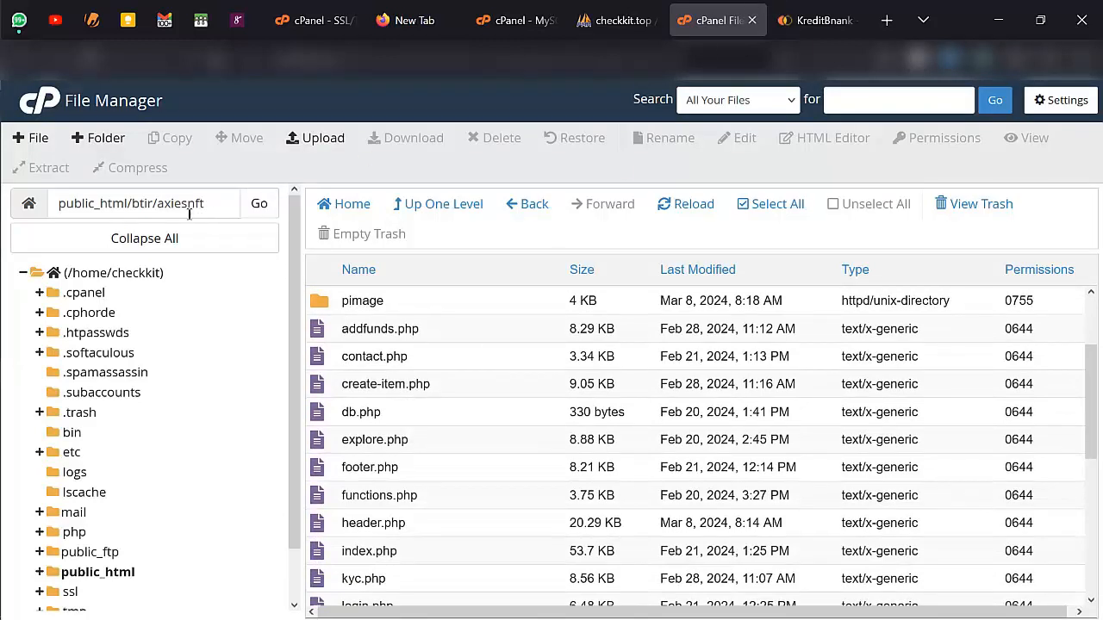
Open db.php from public_html/btir/axiesnft in the code editor.
double_click(187, 203)
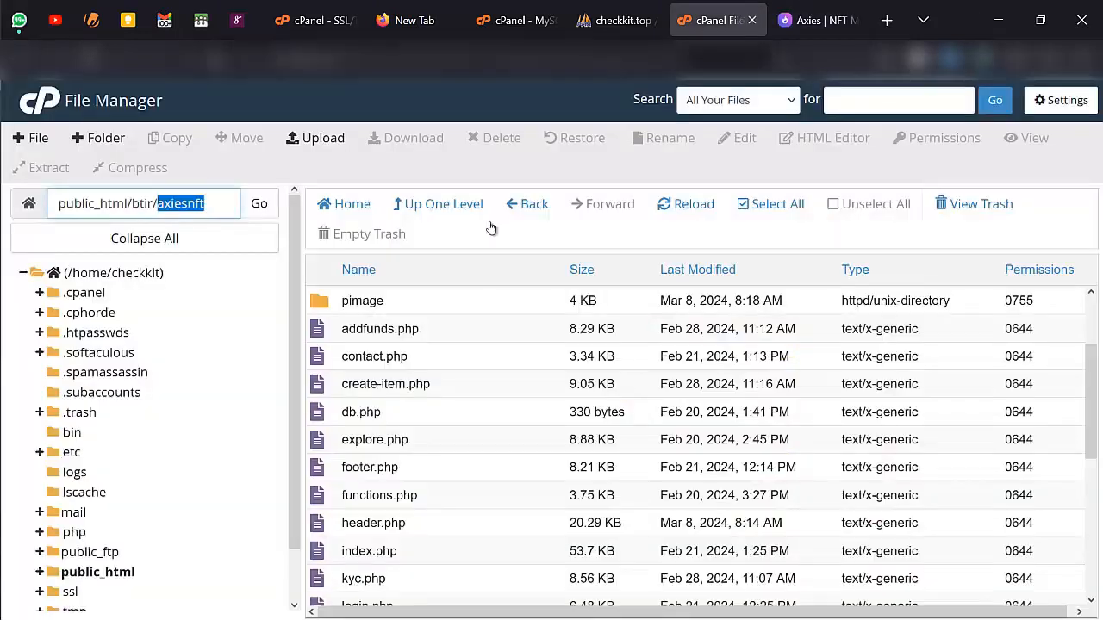
scroll(407, 484, down, 1)
right_click(390, 393)
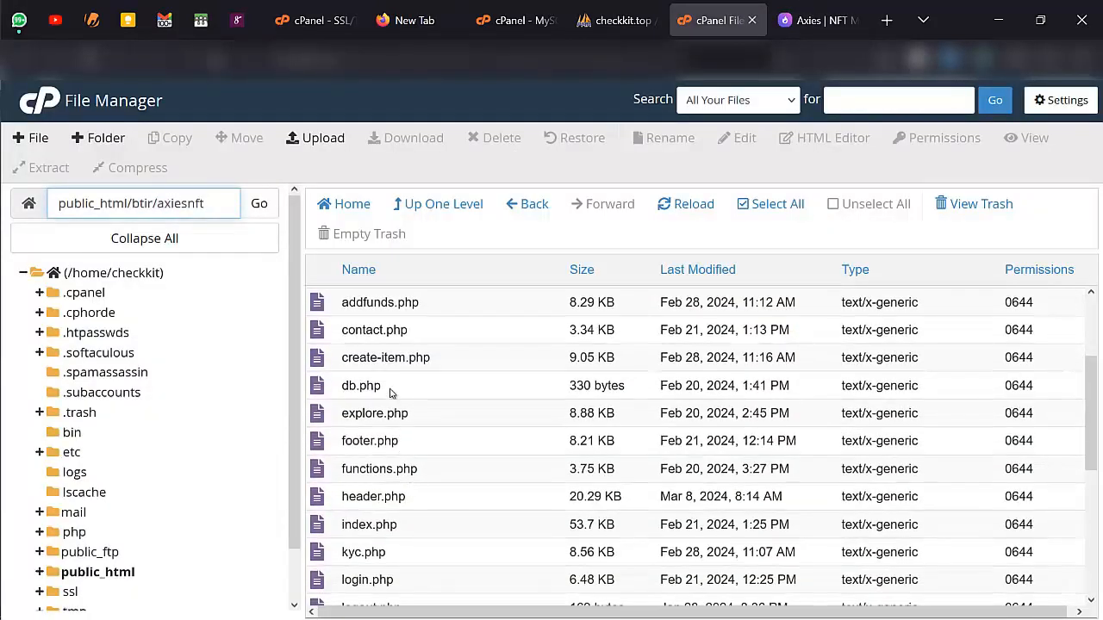
click(433, 436)
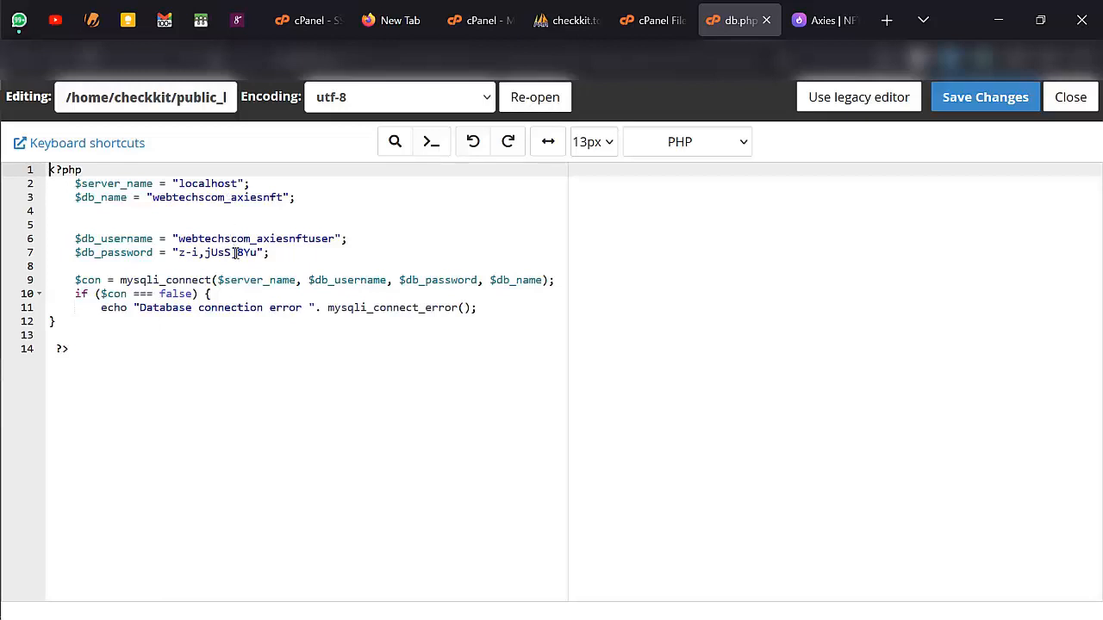
Copy the database name from the Notepad notes and set $db_name in db.php to checkkit_axiedb.
click(21, 379)
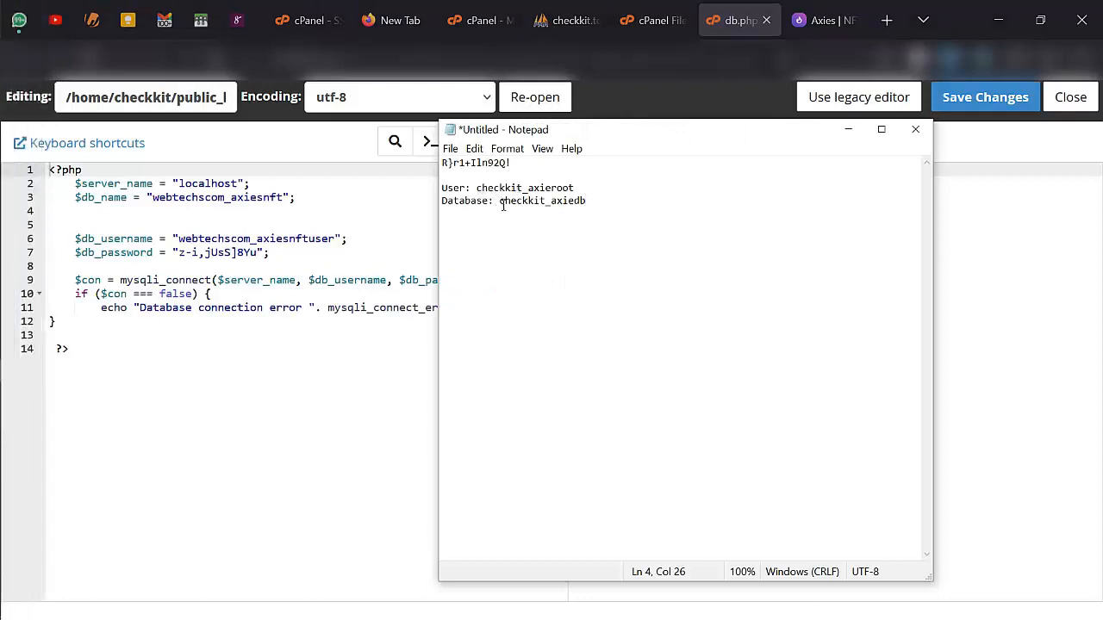
drag(500, 204, 575, 204)
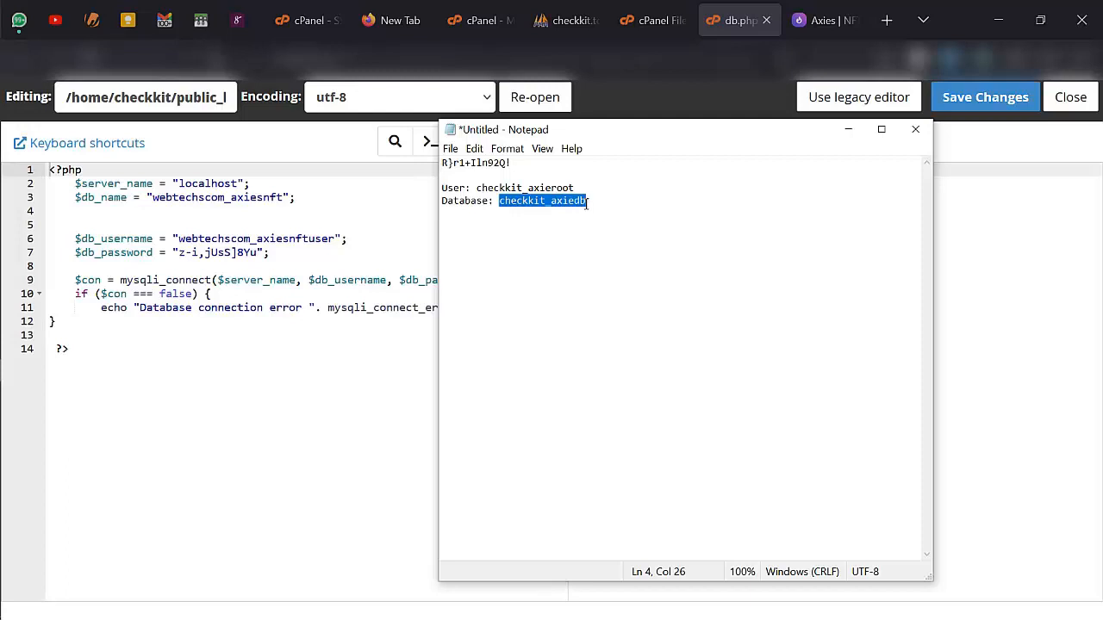
double_click(194, 198)
text(checkkit_axiedb)
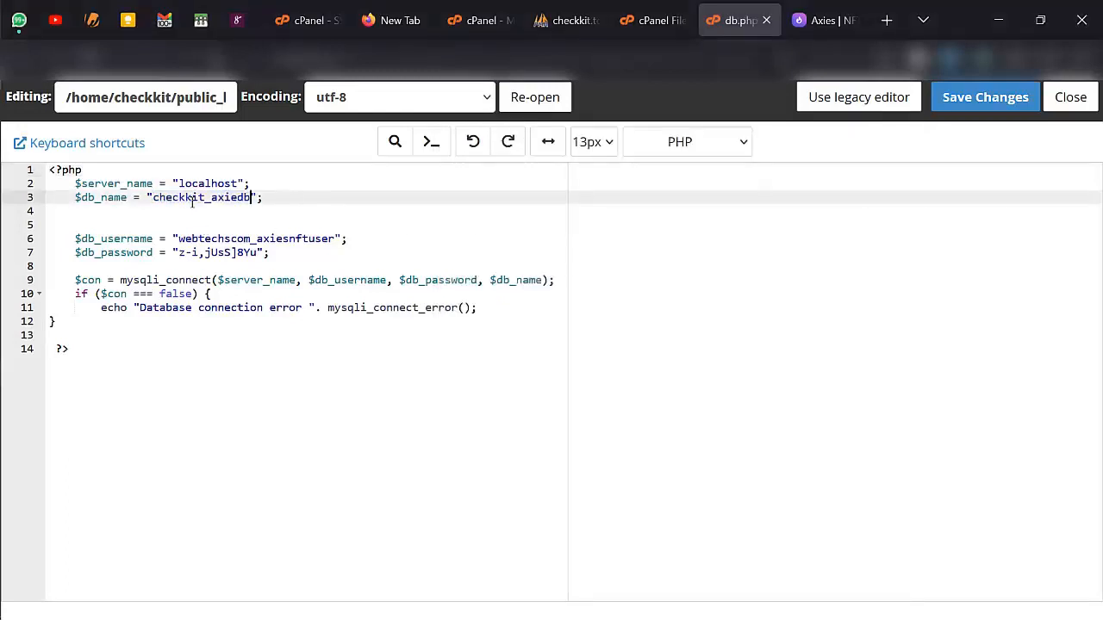
Copy the database user from the Notepad notes and set $db_username in db.php to checkkit_axieroot.
mouse_move(3, 250)
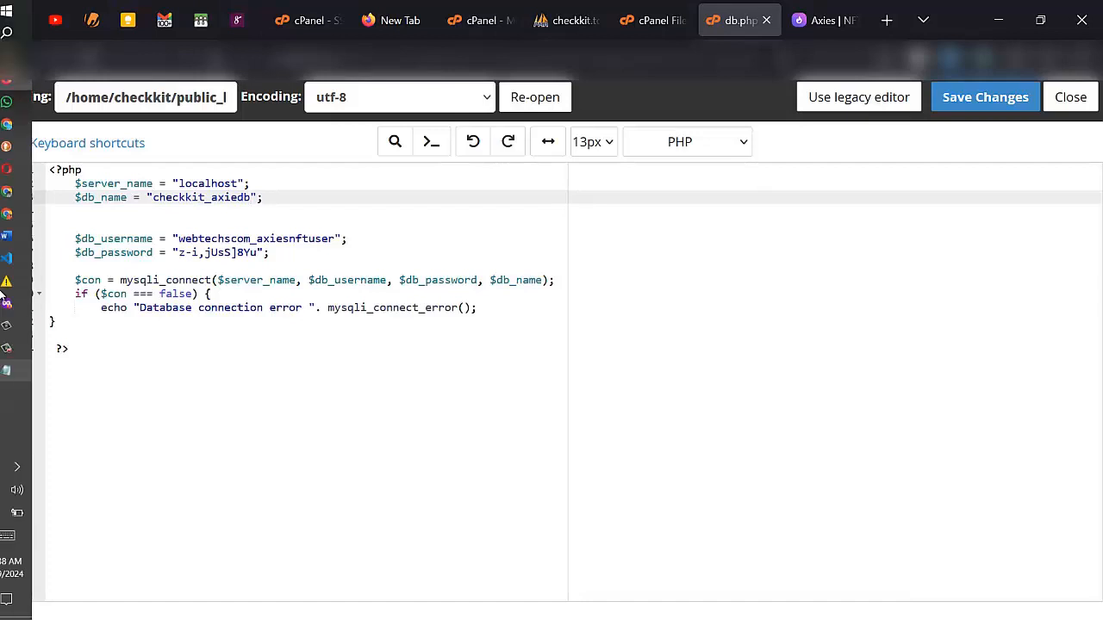
click(25, 370)
drag(477, 188, 576, 188)
key(ctrl+c)
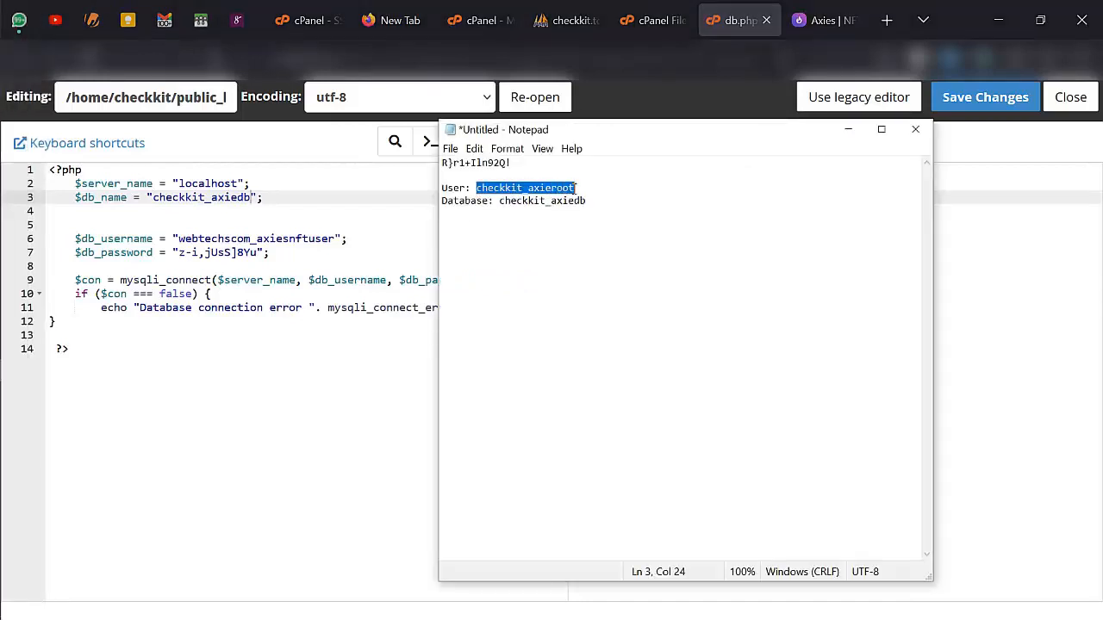
double_click(246, 239)
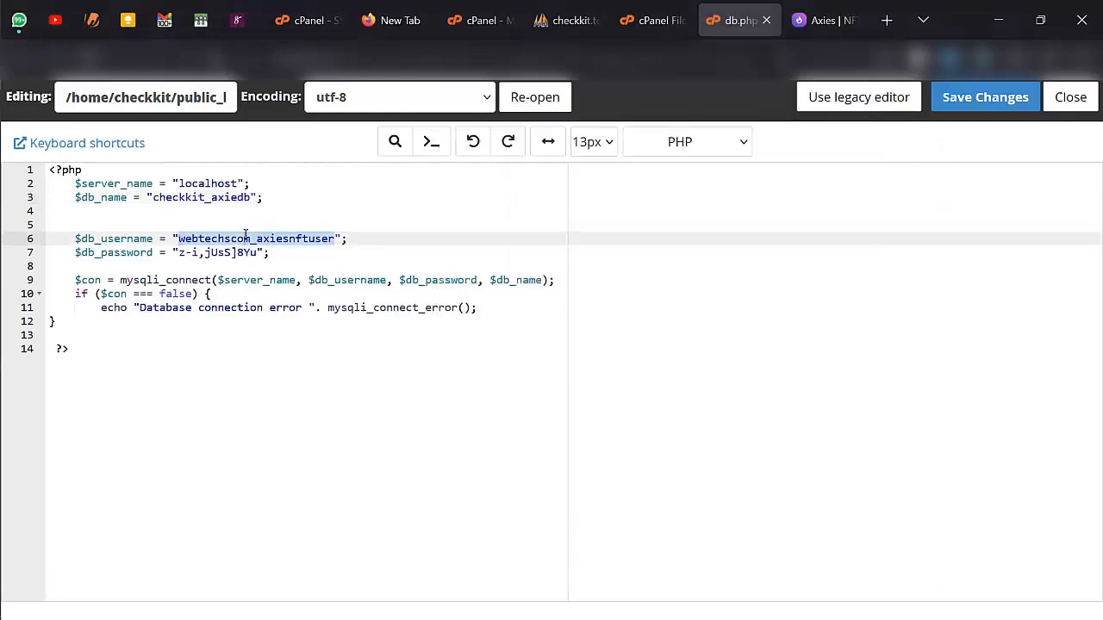
key(ctrl+v)
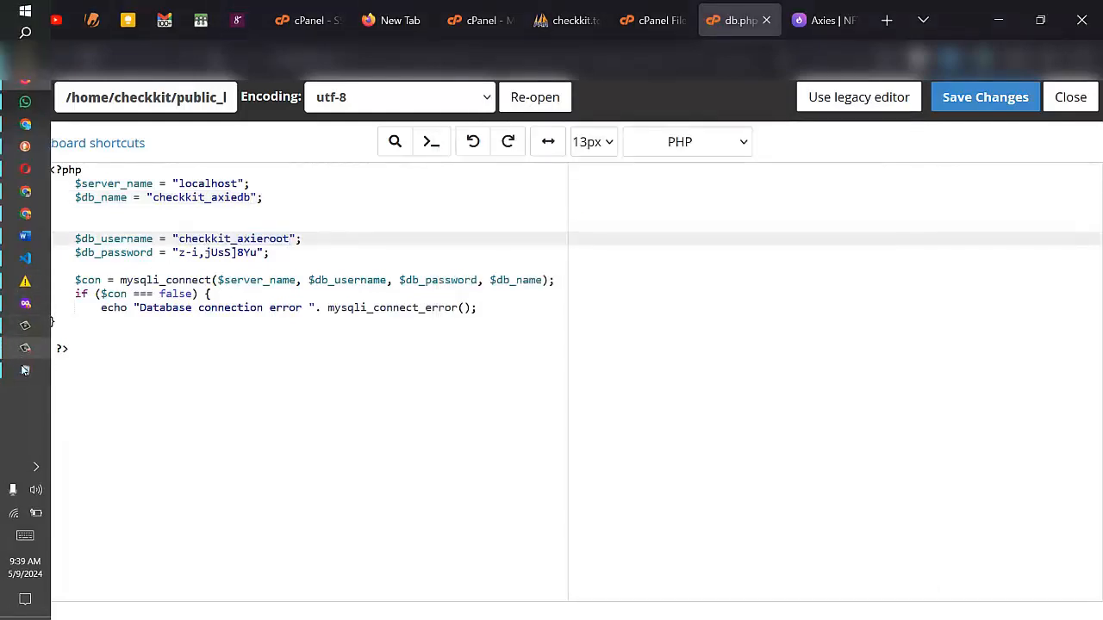
Replace the $db_password value in db.php with the database password from the Notepad notes and save the file.
click(25, 370)
double_click(493, 163)
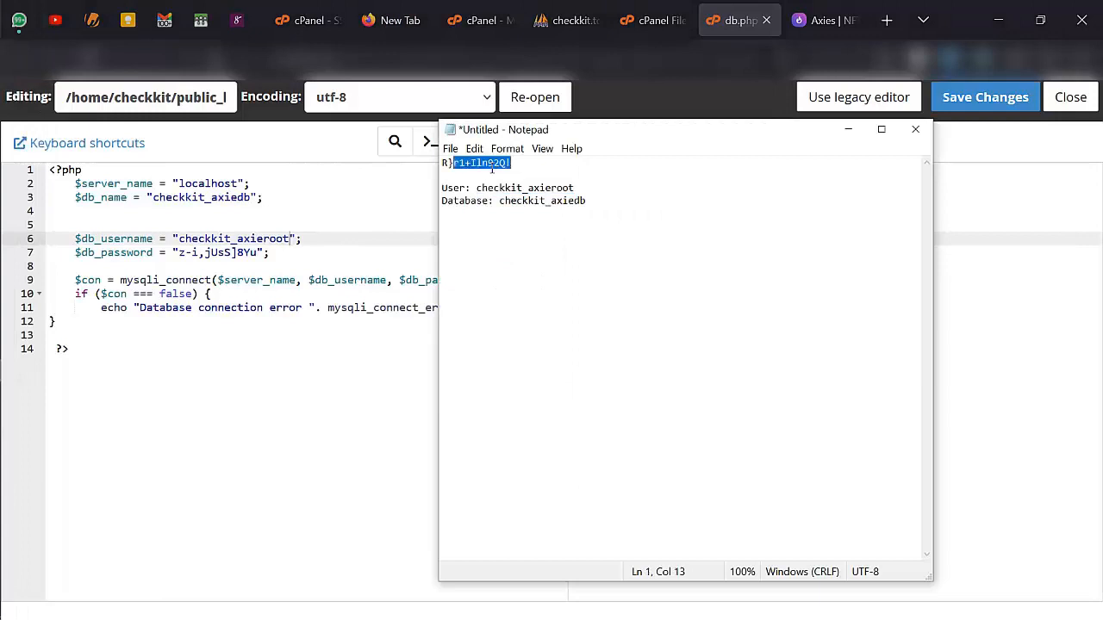
click(490, 164)
drag(522, 163, 441, 164)
key(ctrl+c)
click(259, 253)
drag(260, 252, 178, 253)
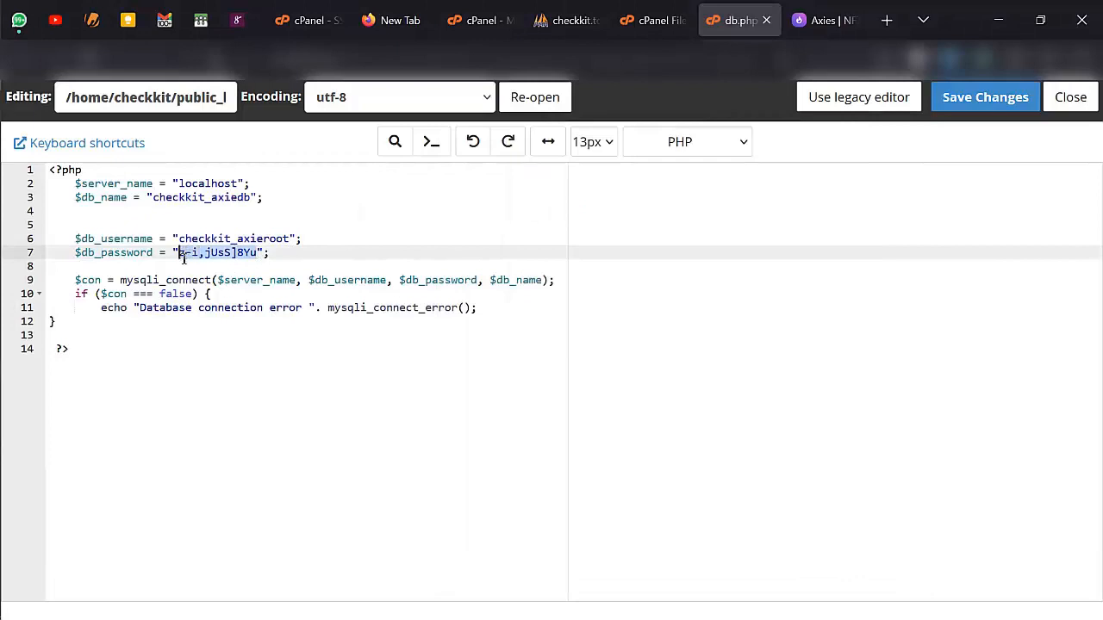
key(ctrl+v)
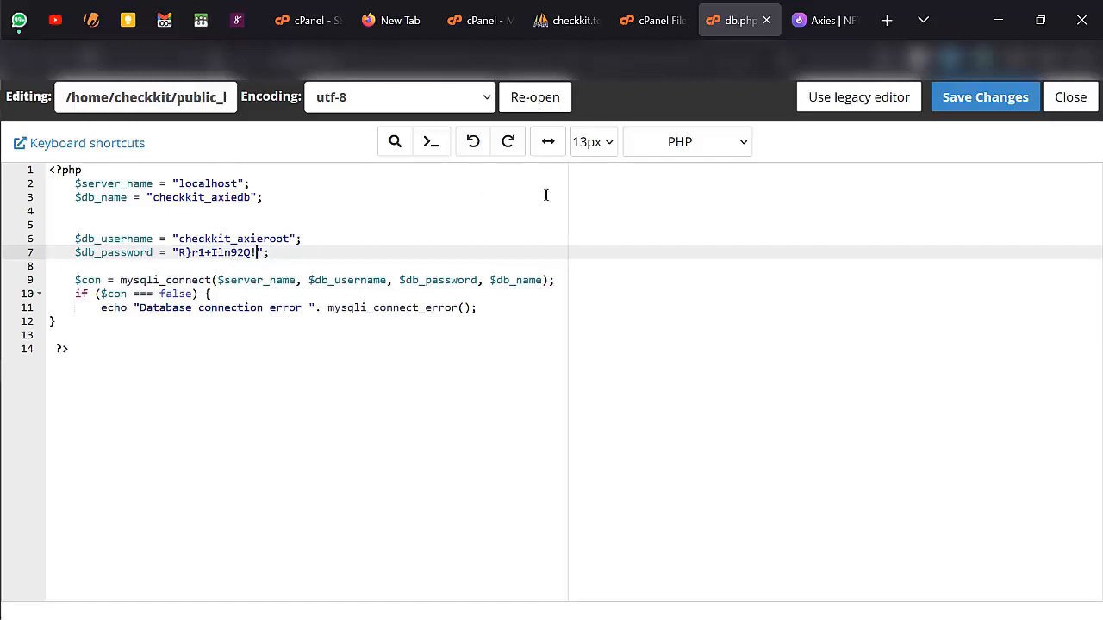
click(959, 103)
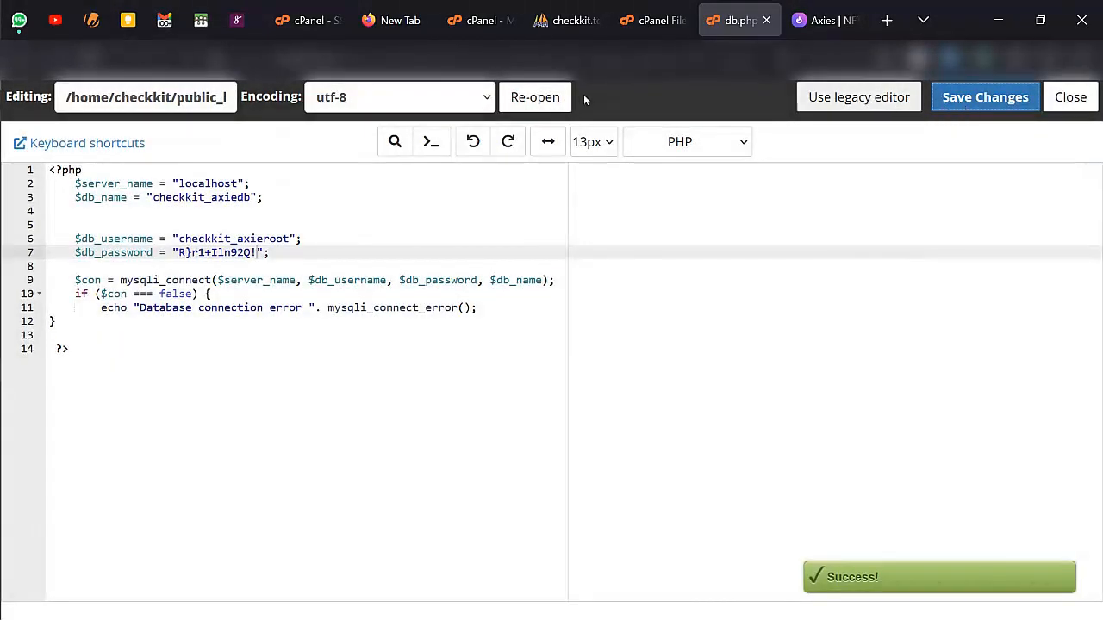
Switch to phpMyAdmin and open the admin table of the checkkit_axiedb database.
click(579, 14)
click(656, 19)
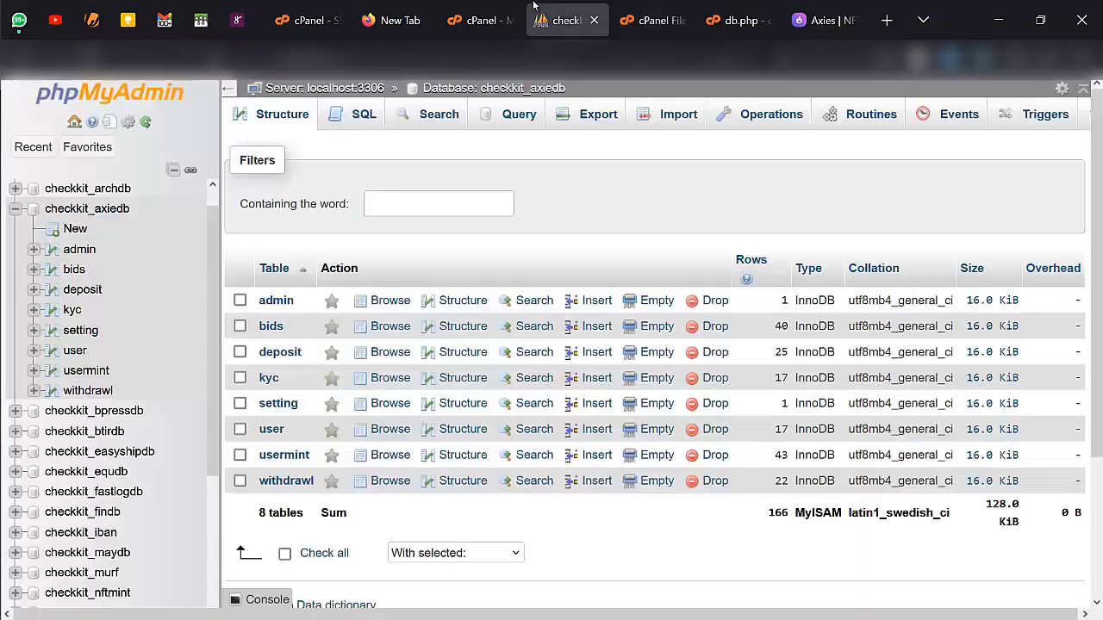
click(562, 17)
click(287, 301)
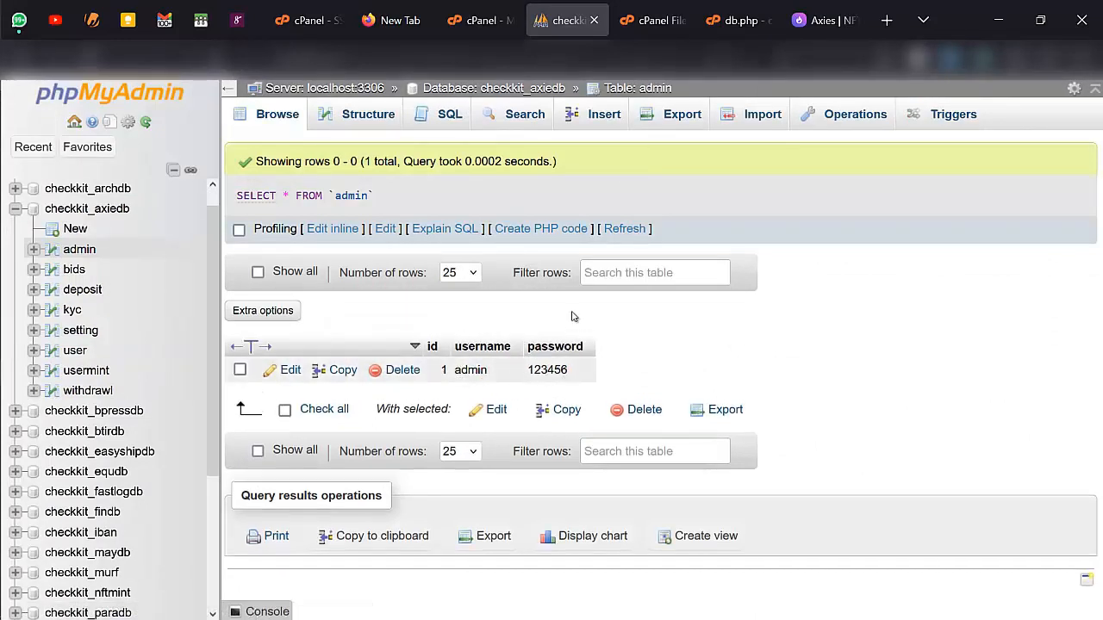
Replace the username in the admin table's only record with the administrator's e-mail address.
double_click(497, 369)
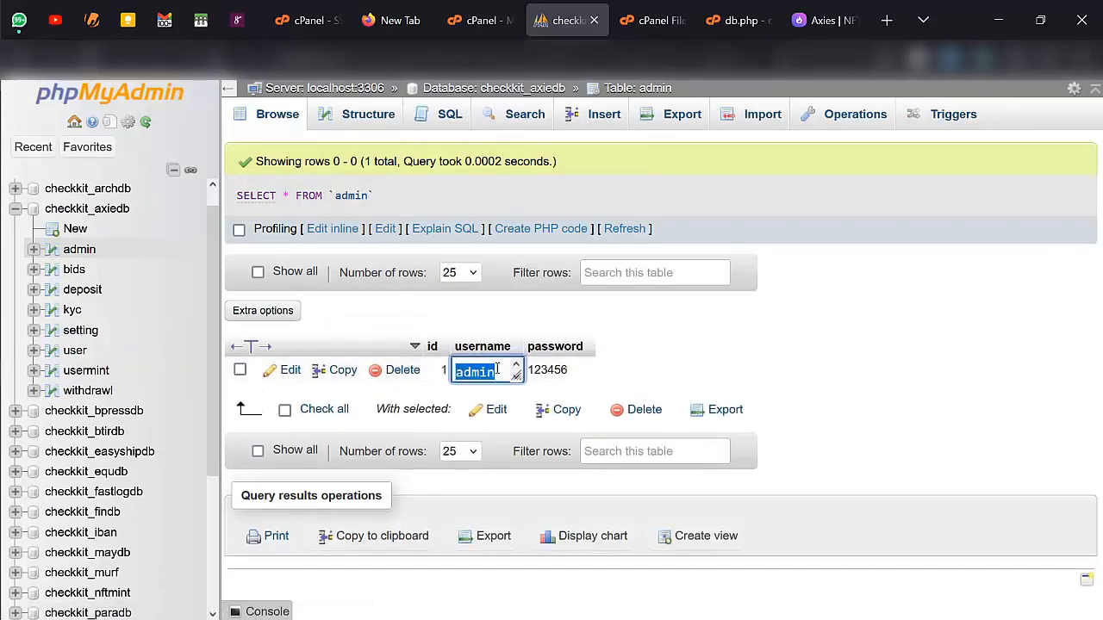
click(497, 369)
key(ctrl+a)
text(mail)
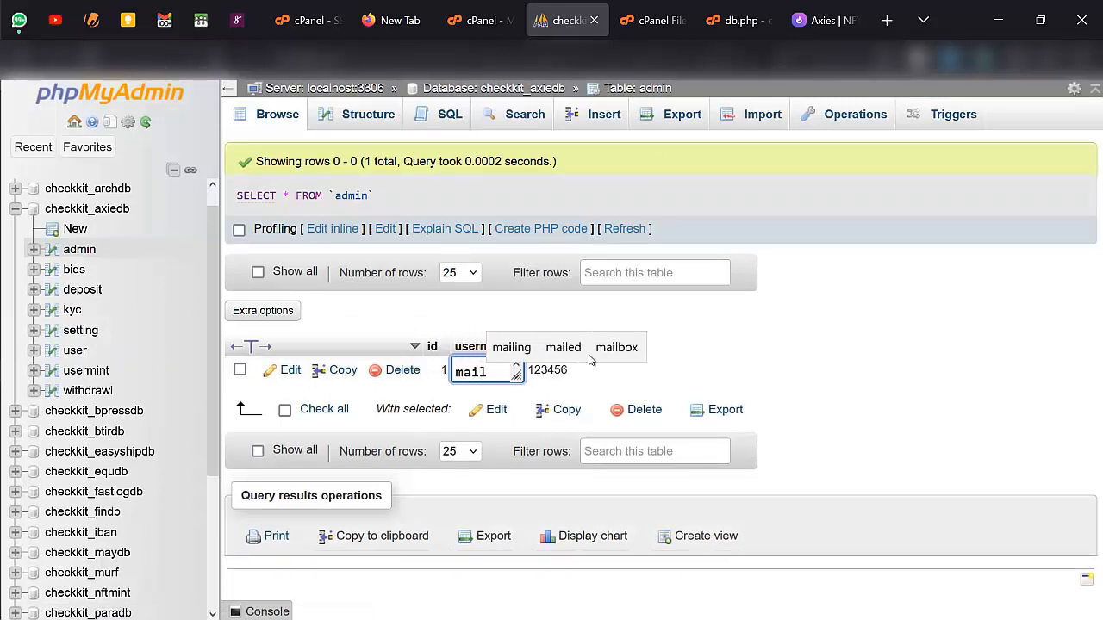
click(778, 359)
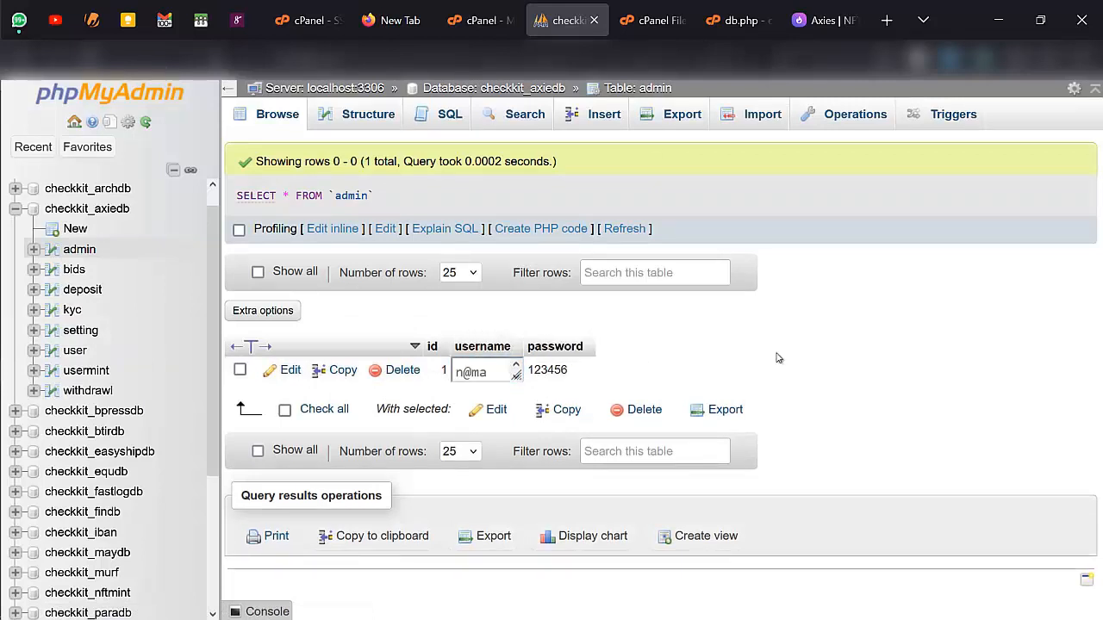
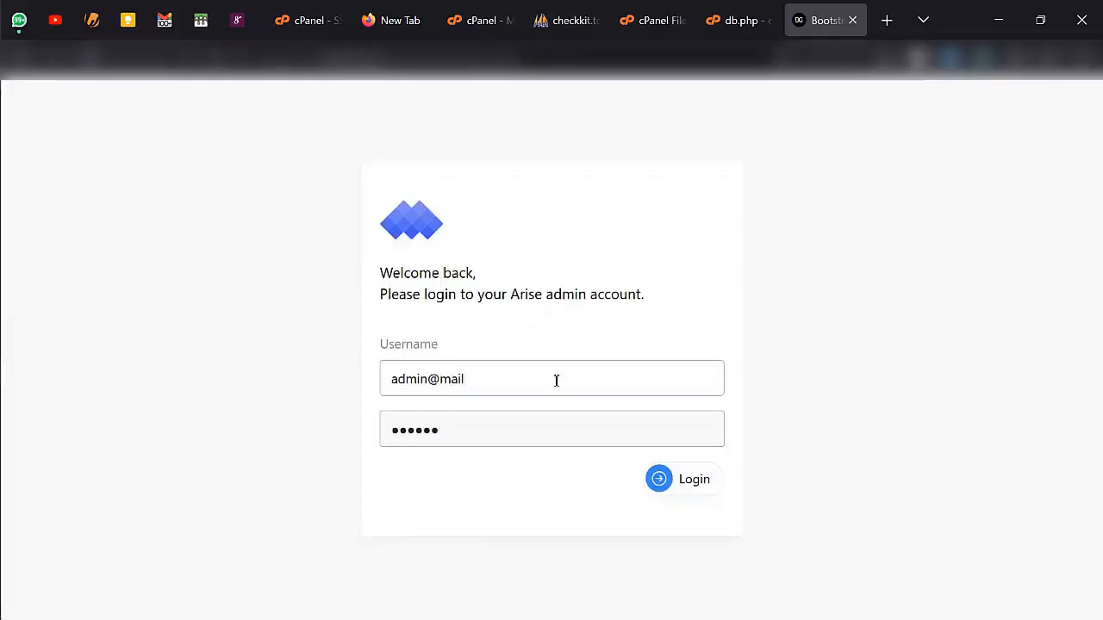
Enter the administrator's password on the Arise admin login page, log in, and dismiss the browser's offer to save the password.
click(722, 480)
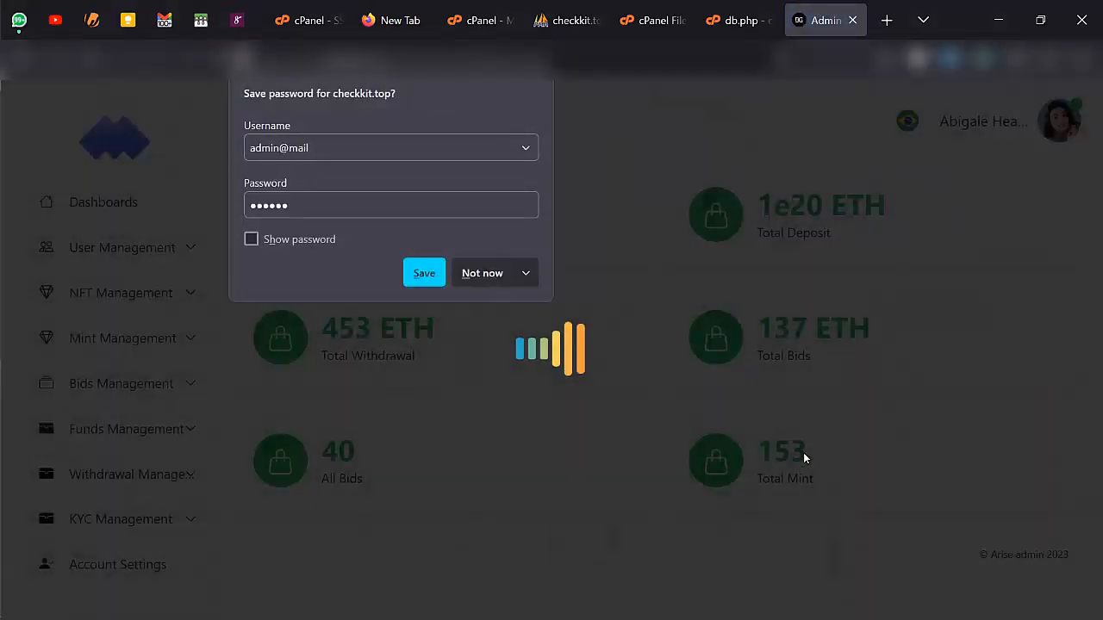
click(805, 454)
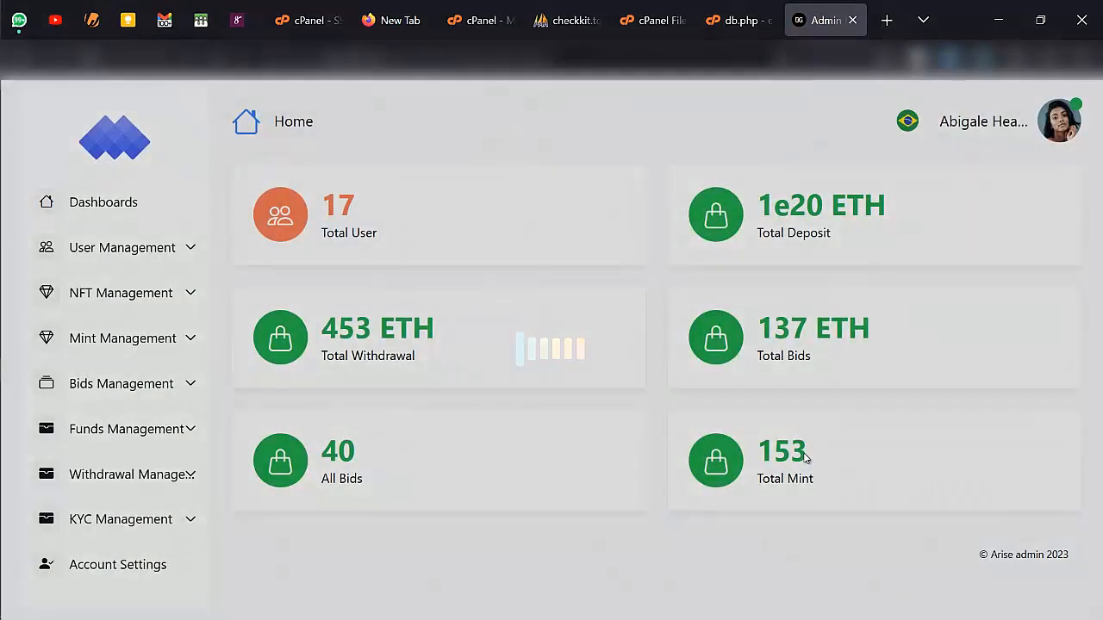